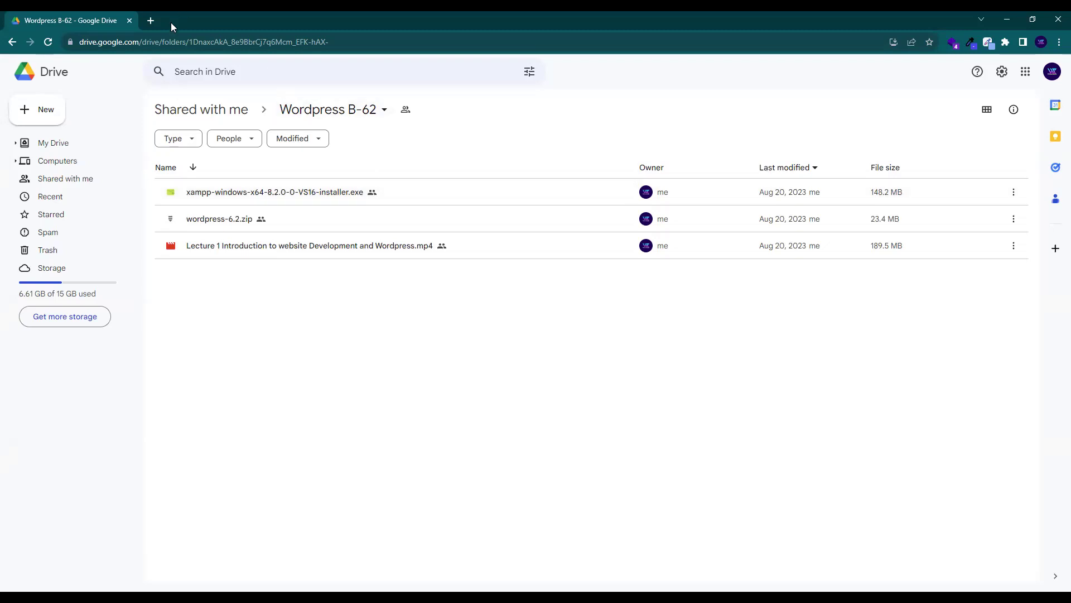
# Step: Search Google for "download xampp" in a new tab and open the Apache Friends Download XAMPP page
pyautogui.click(150, 20)
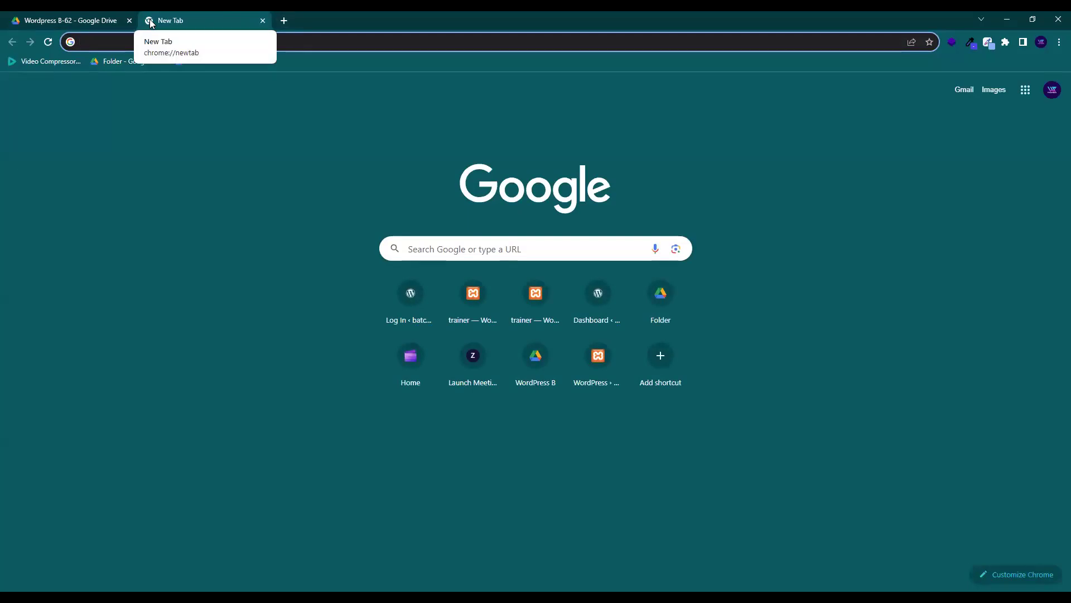
pyautogui.write('download xampp')
pyautogui.press('Return')
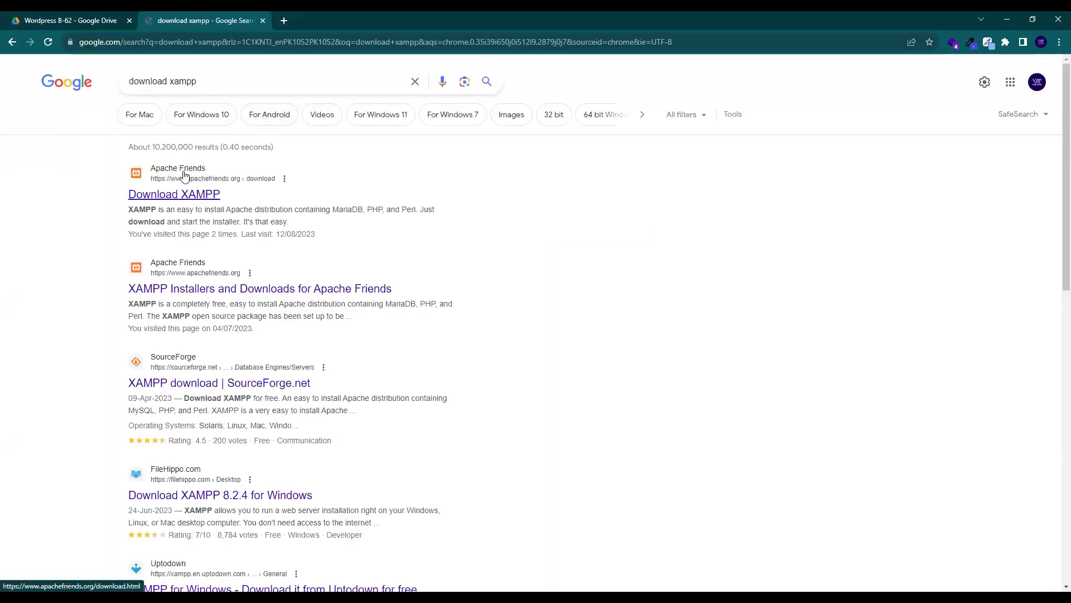
pyautogui.click(170, 198)
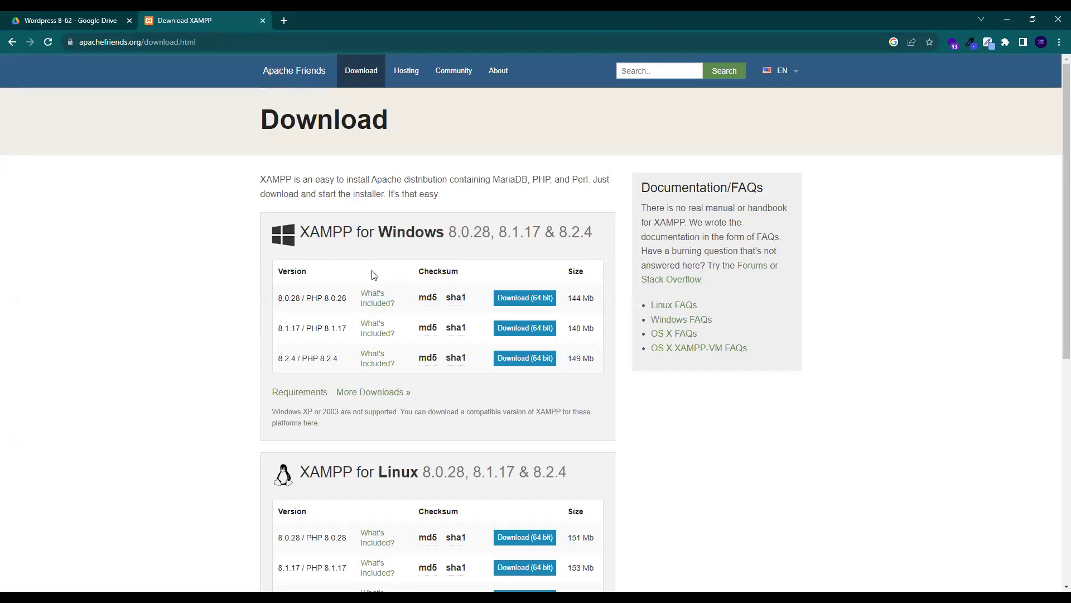
# Step: Examine the XAMPP installers offered for Windows, Linux and OS X, and compare them with the files in the Drive folder
pyautogui.scroll(-2, 378, 266)
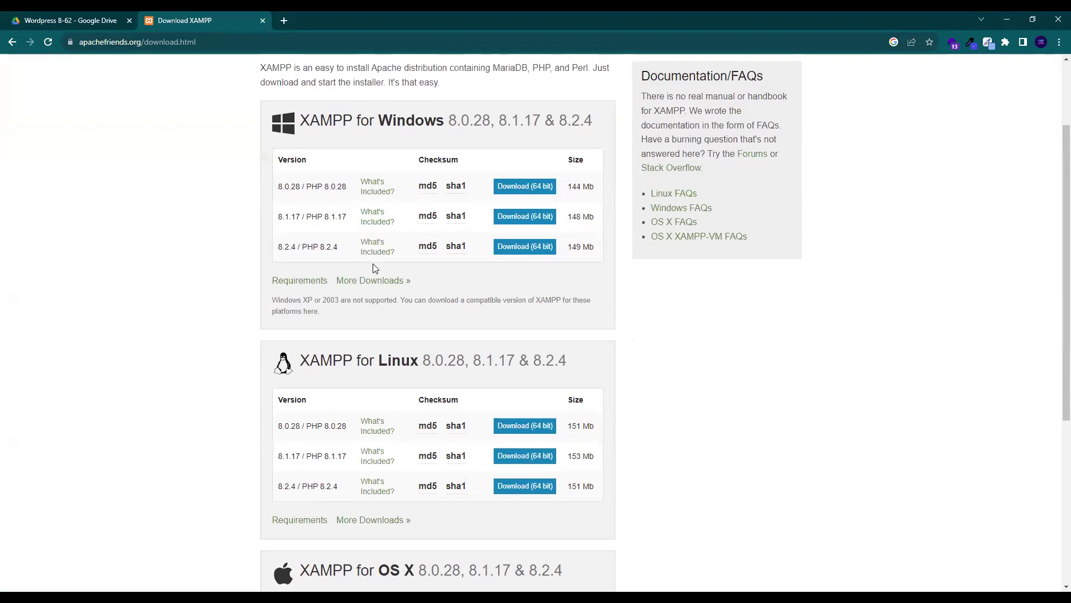
pyautogui.scroll(-2, 365, 363)
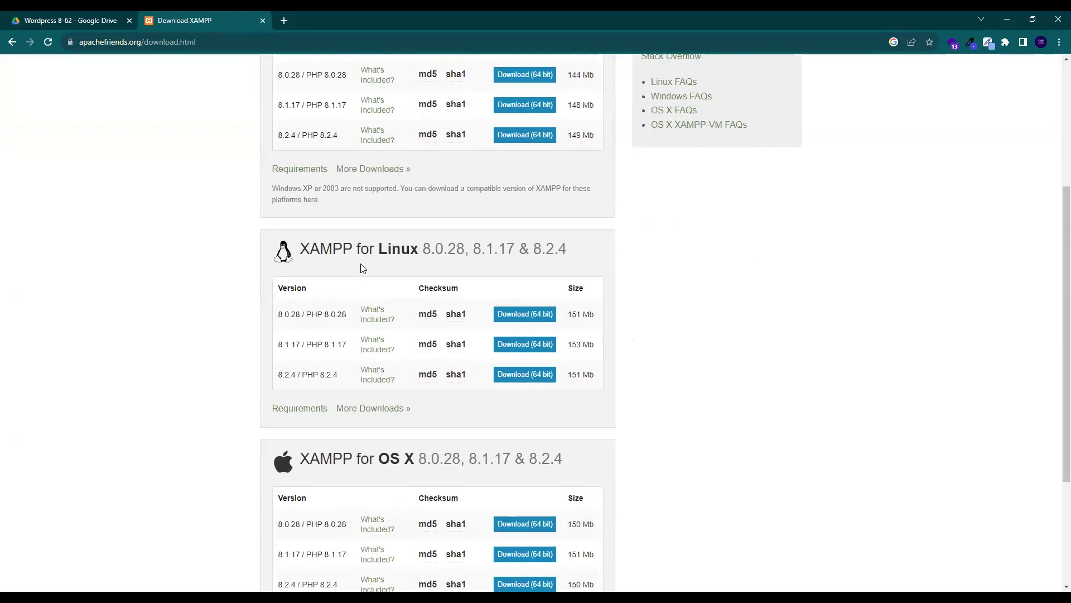
pyautogui.scroll(-1, 366, 274)
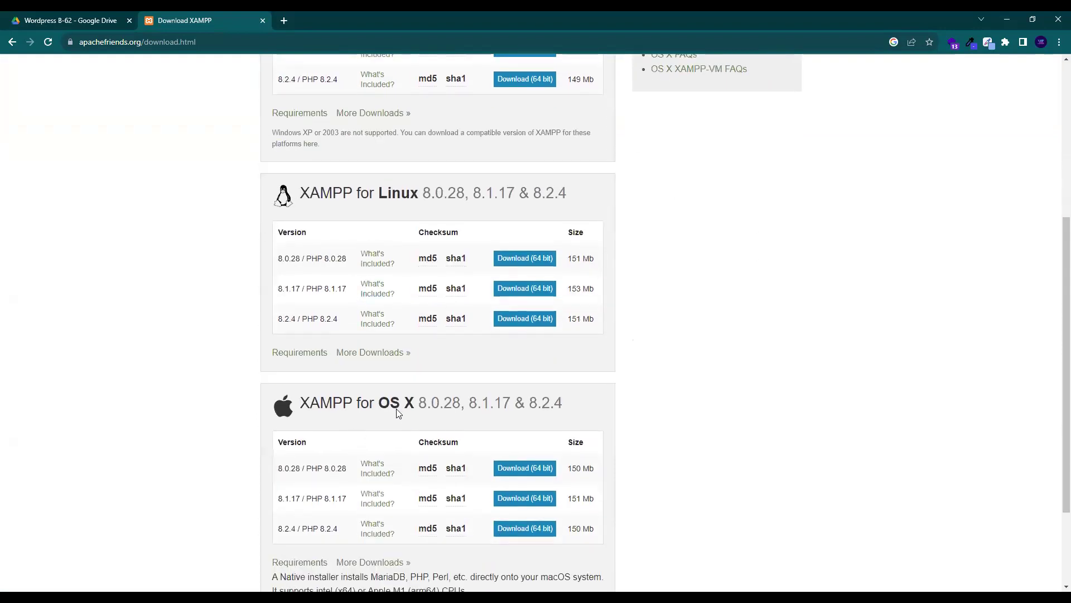
pyautogui.scroll(1, 399, 413)
pyautogui.scroll(3, 399, 413)
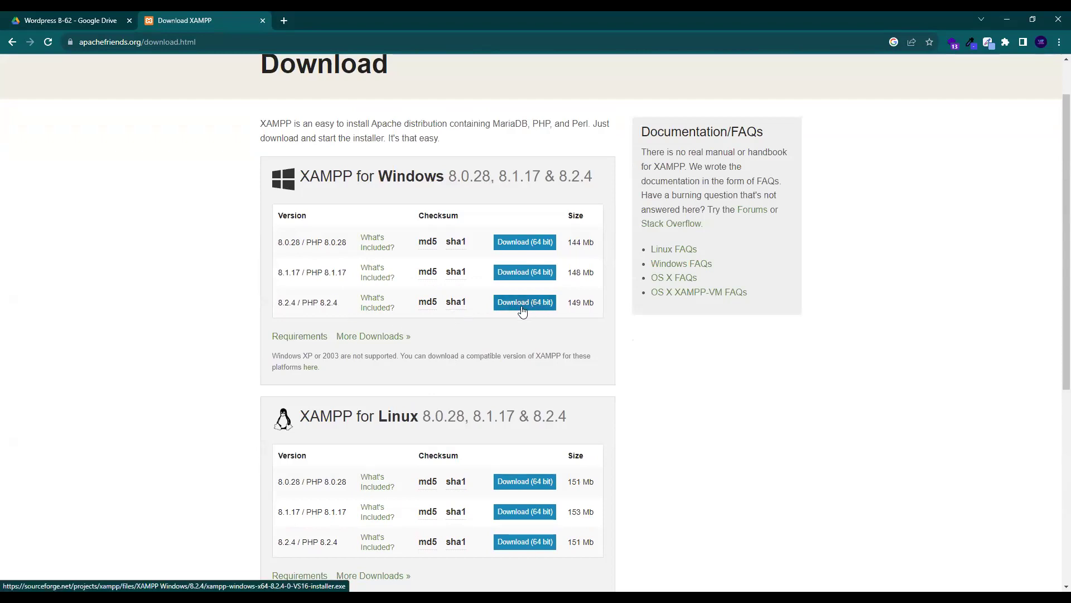
pyautogui.hotkey('ctrl', 'shift', 'Tab')
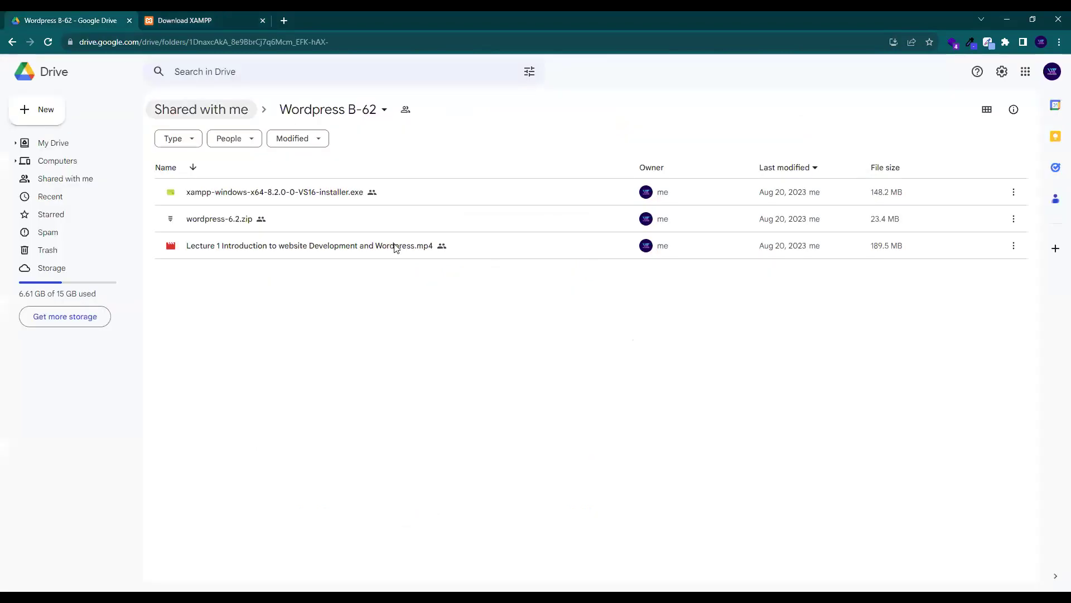
pyautogui.click(213, 17)
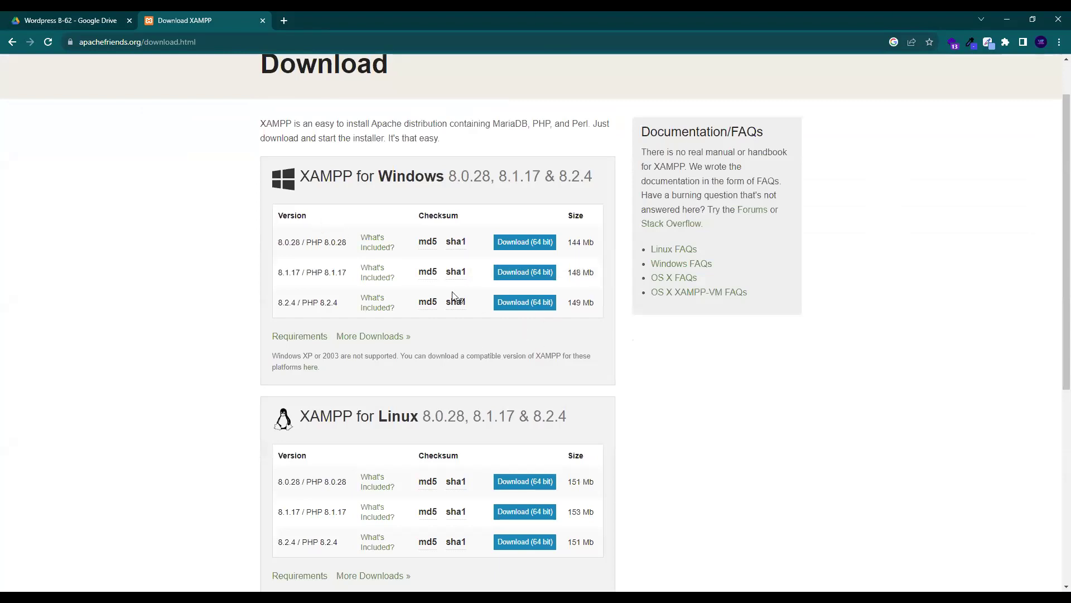
pyautogui.scroll(1, 384, 318)
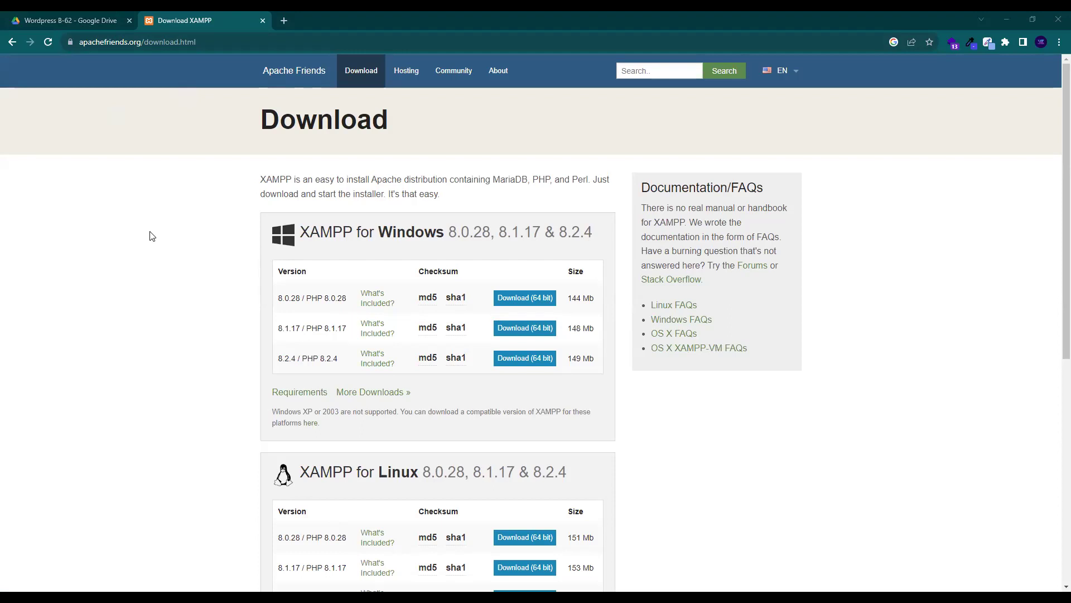
# Step: Go back to the Drive search results for "62" and reopen the Wordpress B-62 folder
pyautogui.click(40, 22)
pyautogui.click(12, 43)
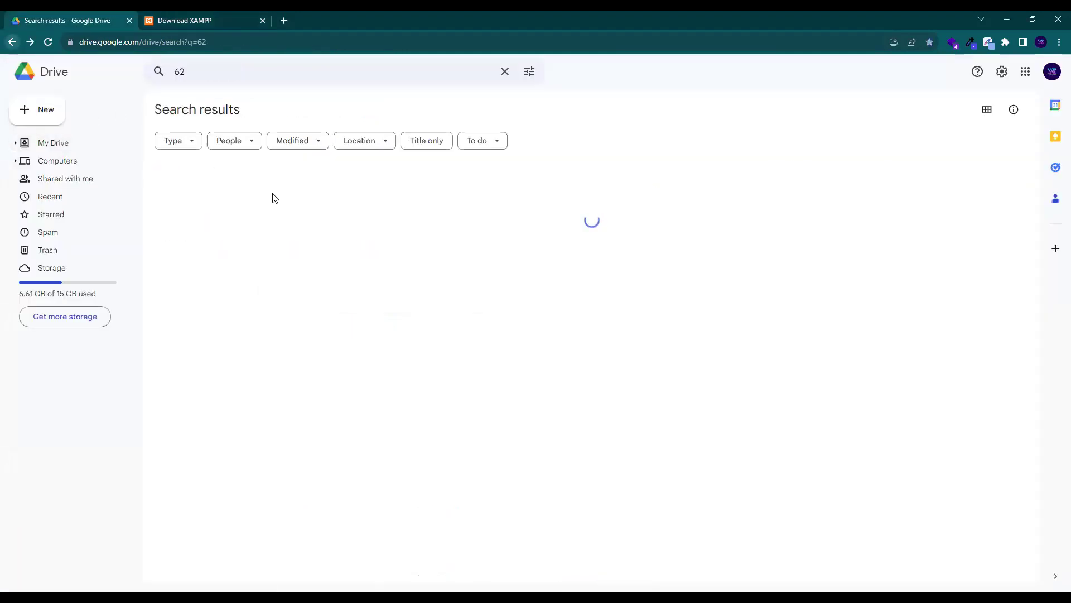
pyautogui.click(261, 204)
pyautogui.doubleClick(261, 204)
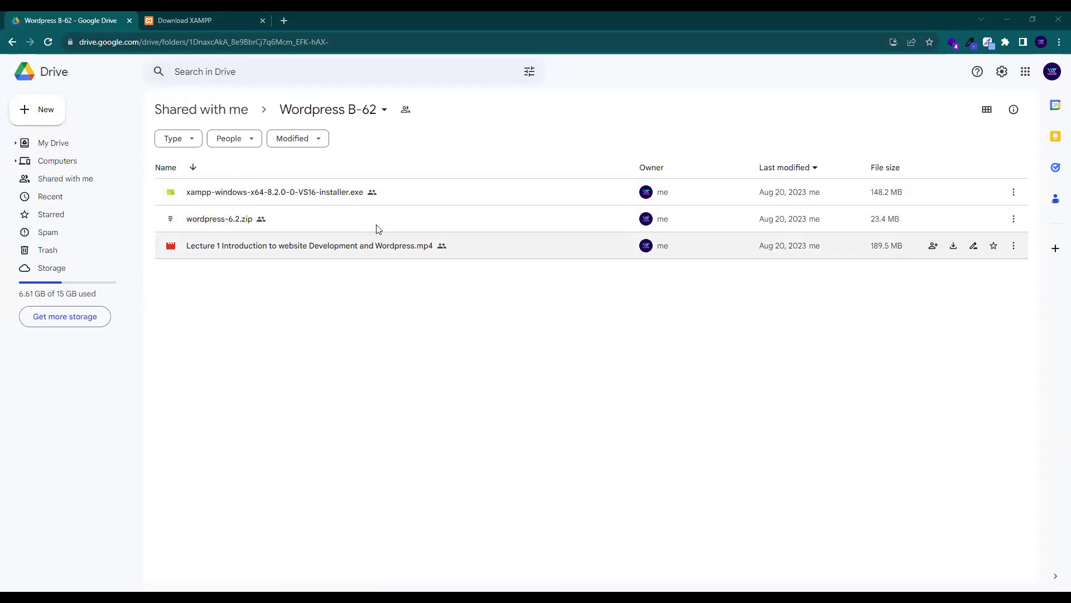
# Step: Return to the "download xampp" search results, reopen the Apache Friends download page and review the available installer versions
pyautogui.click(177, 20)
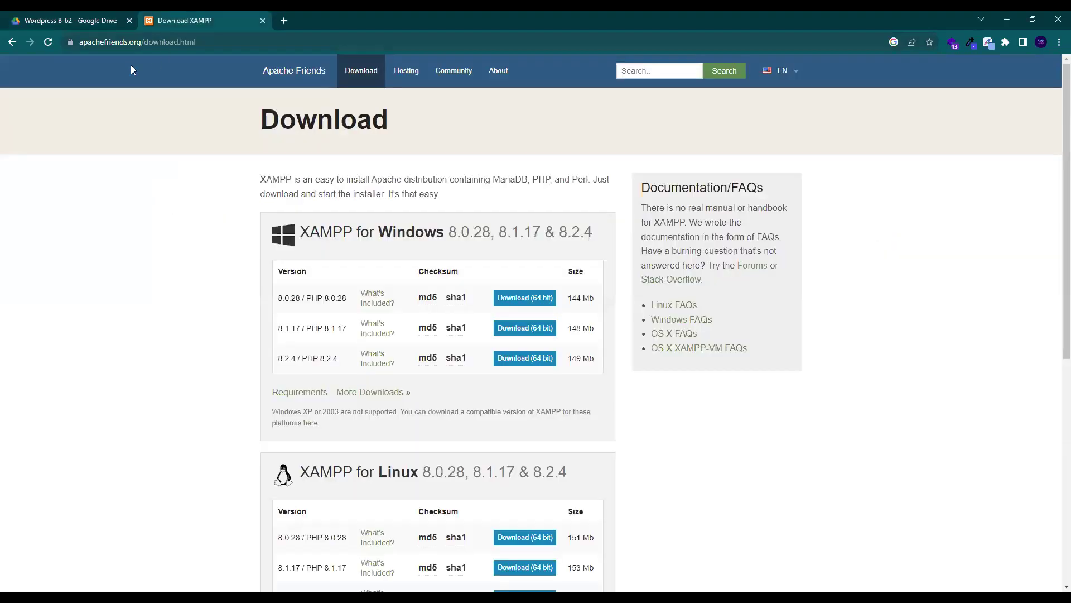
pyautogui.hotkey('alt', 'Left')
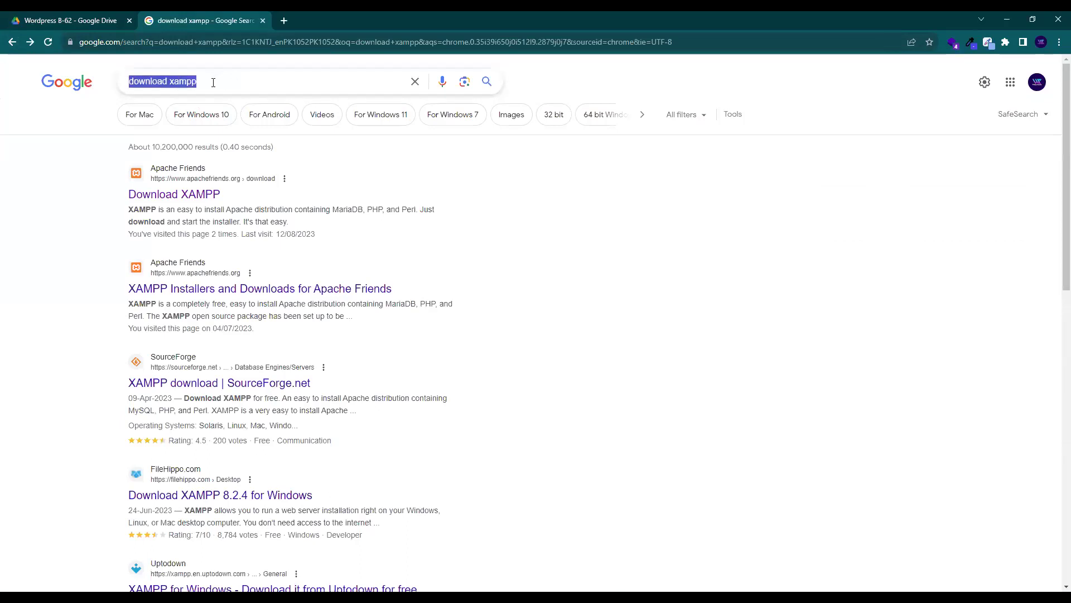
pyautogui.click(175, 201)
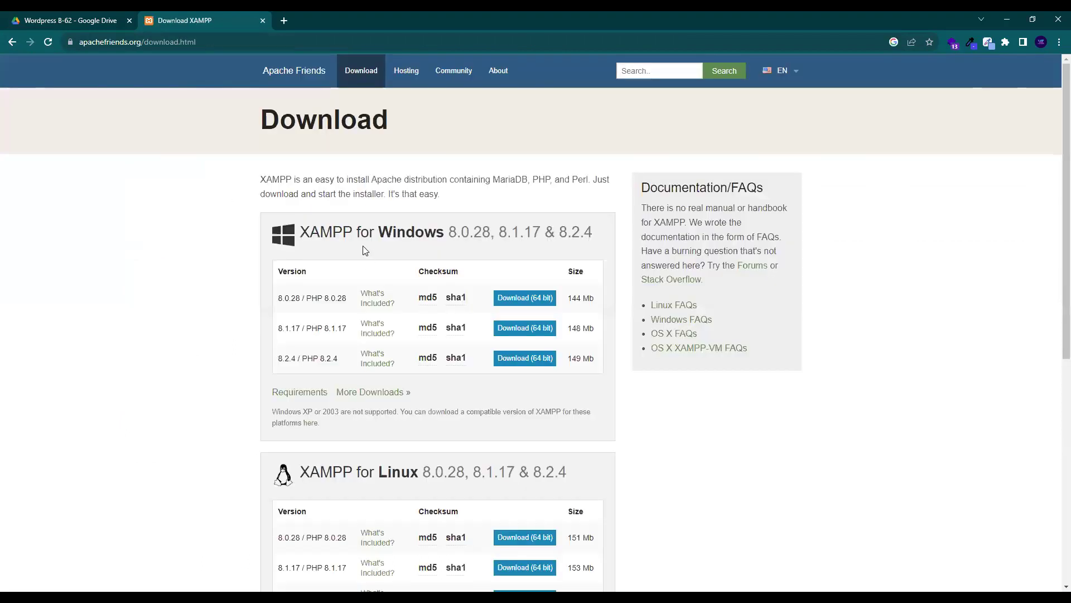
pyautogui.scroll(-2, 366, 250)
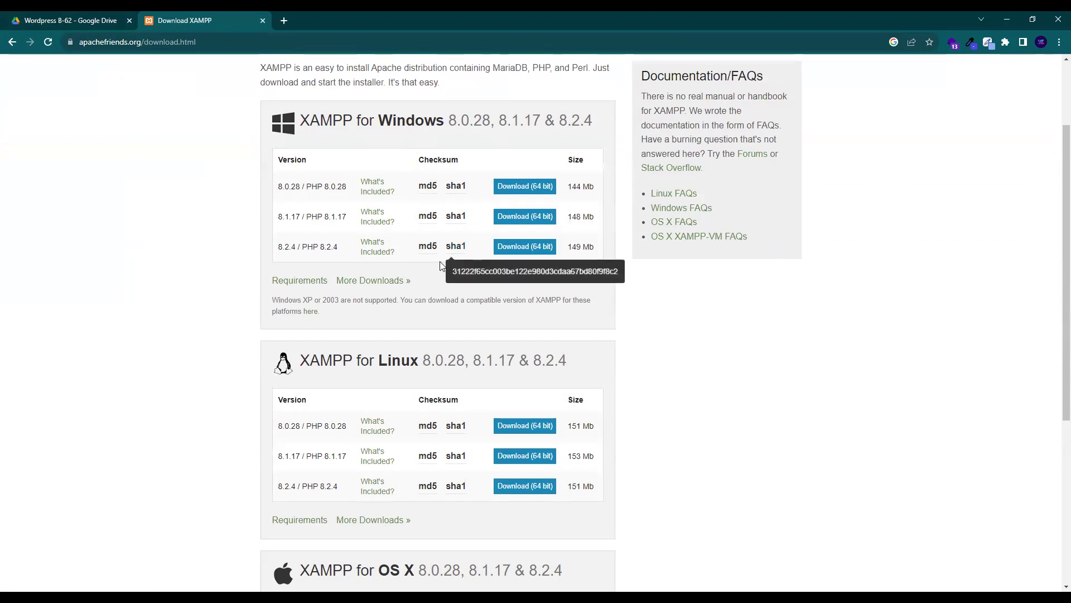
pyautogui.scroll(-1, 404, 340)
pyautogui.scroll(2, 407, 338)
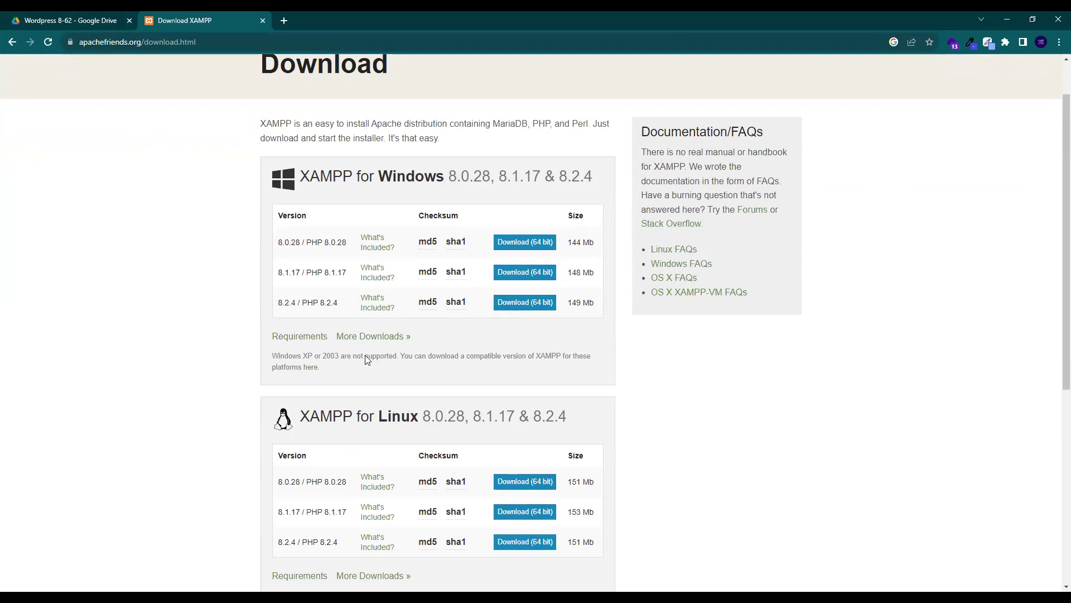
pyautogui.scroll(1, 380, 343)
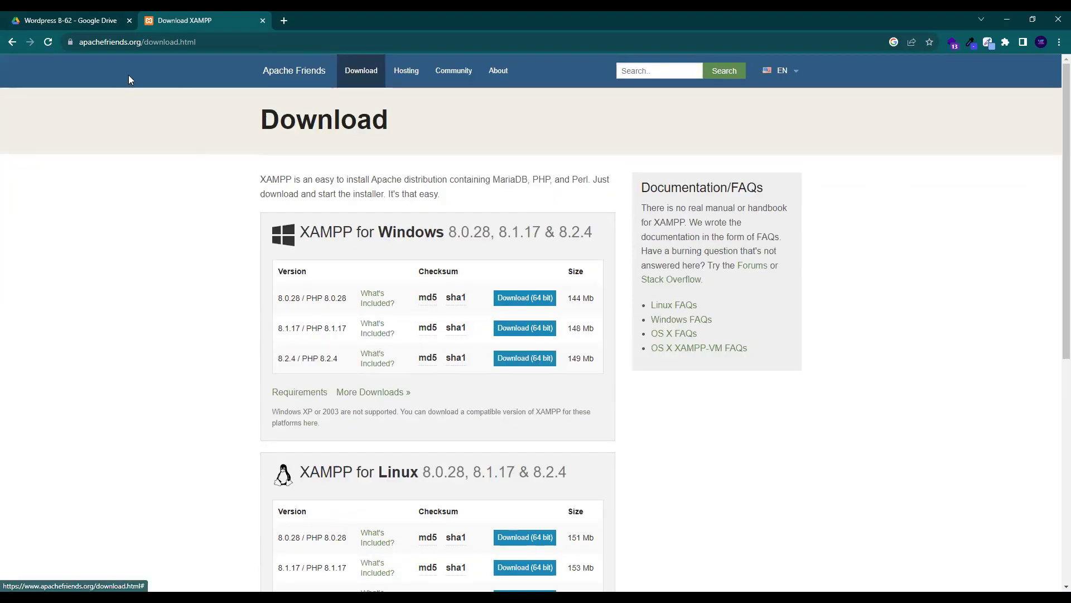
# Step: Compare the files in the Wordpress B-62 Drive folder with the XAMPP for Windows downloads, and open a blank browser tab
pyautogui.click(81, 17)
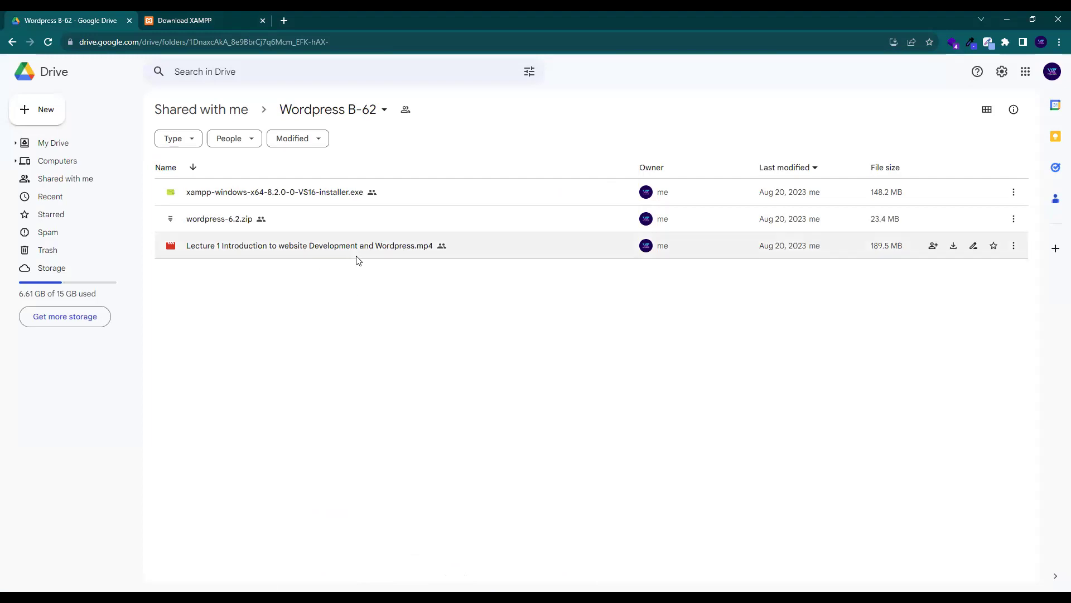
pyautogui.click(201, 20)
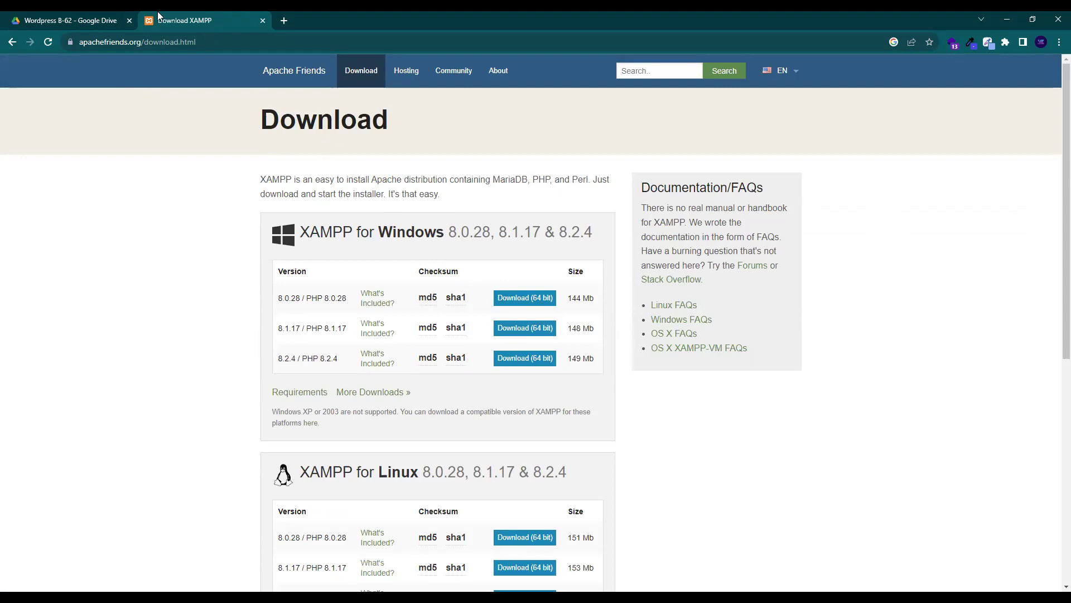
pyautogui.click(47, 21)
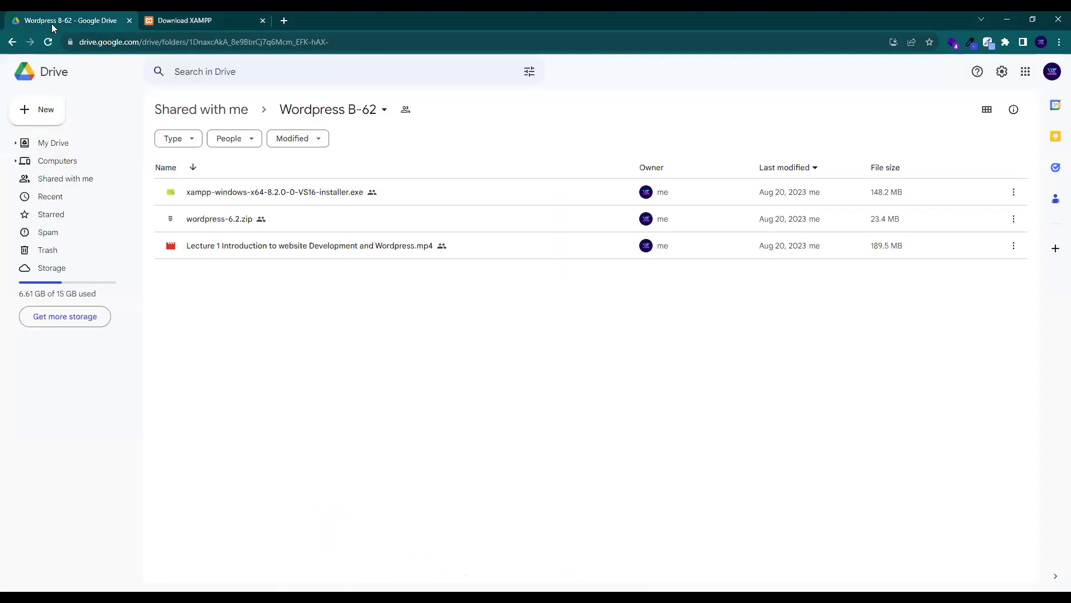
pyautogui.click(192, 19)
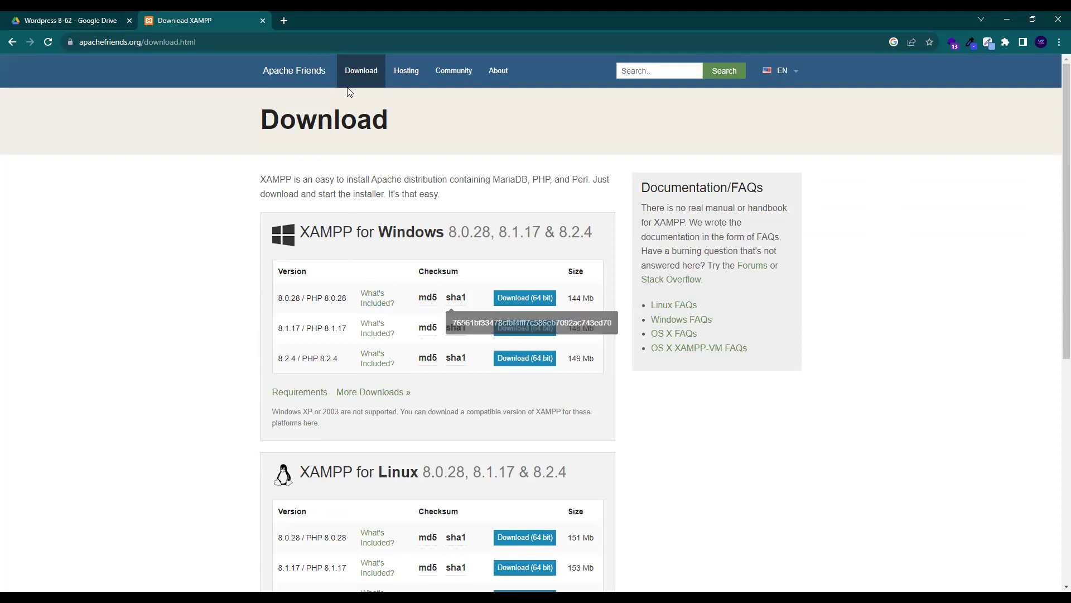
pyautogui.click(284, 22)
pyautogui.click(157, 15)
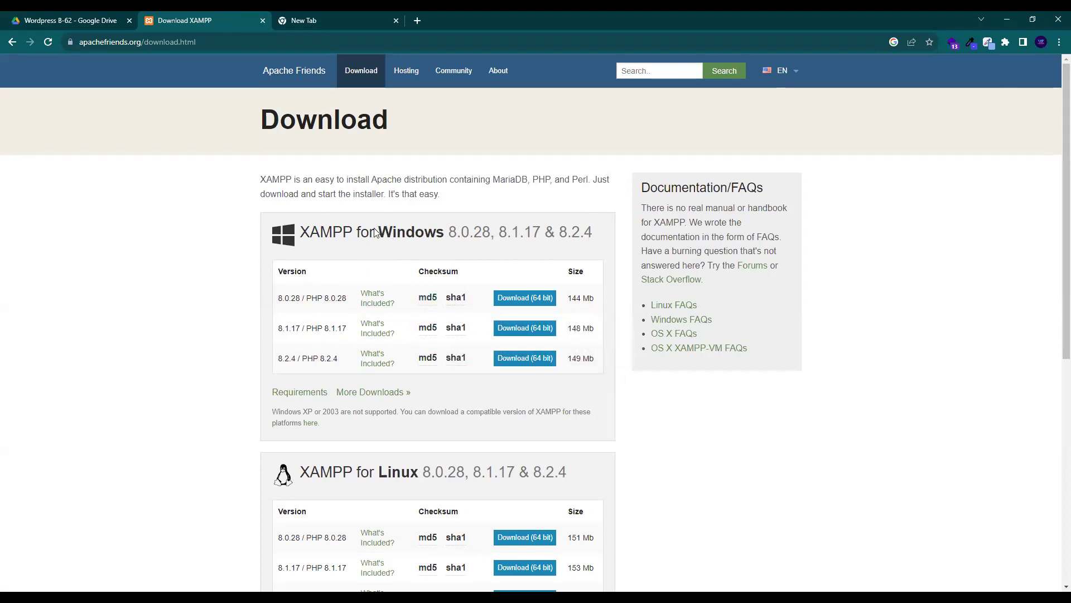
pyautogui.moveTo(455, 373)
pyautogui.click(308, 16)
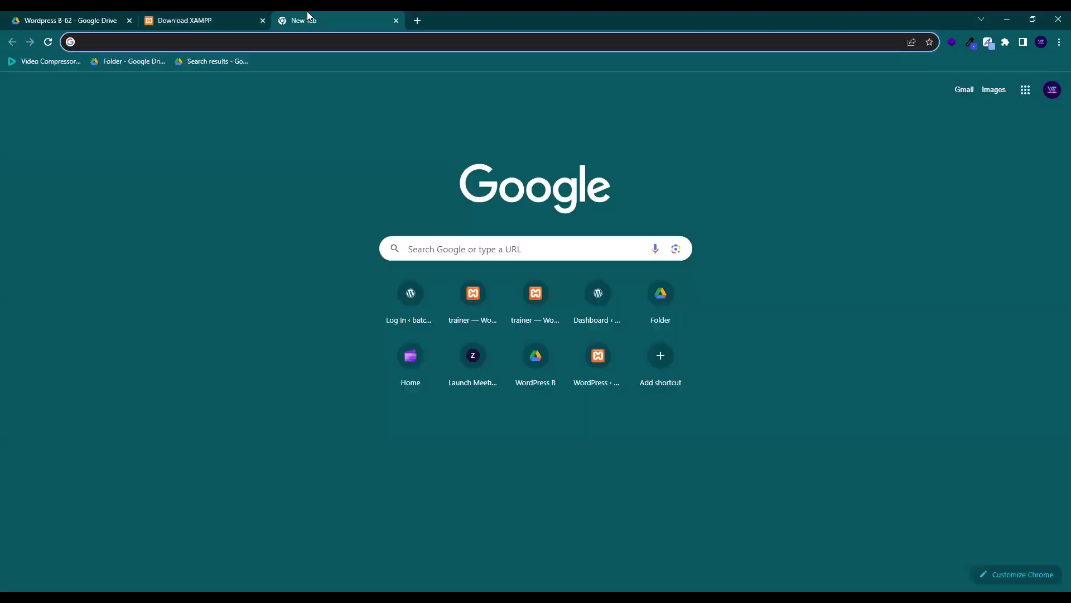
pyautogui.write('w')
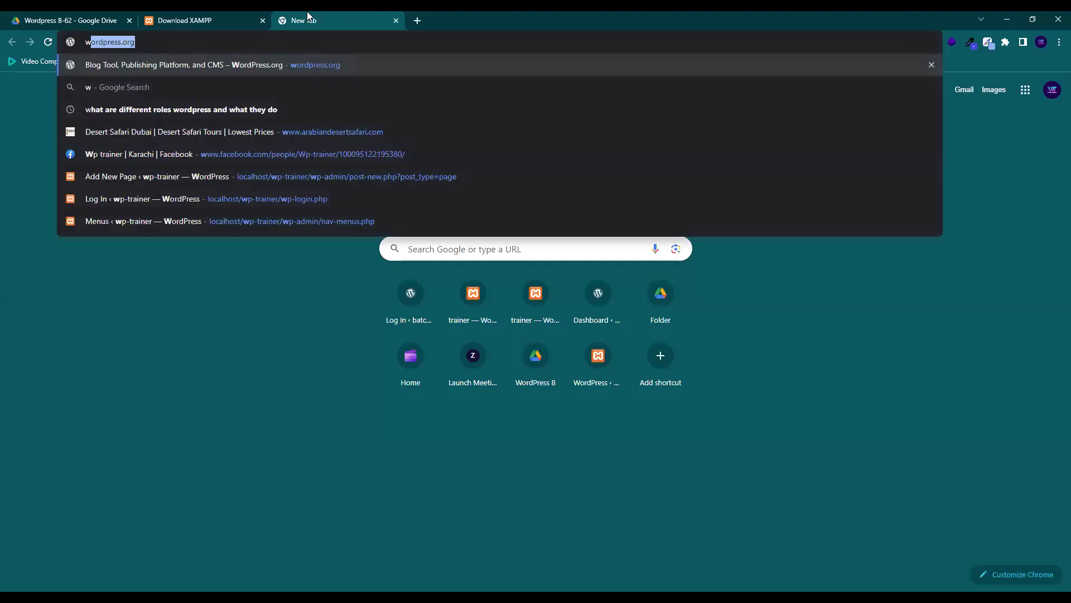
pyautogui.press('BackSpace')
pyautogui.press('BackSpace')
pyautogui.click(77, 17)
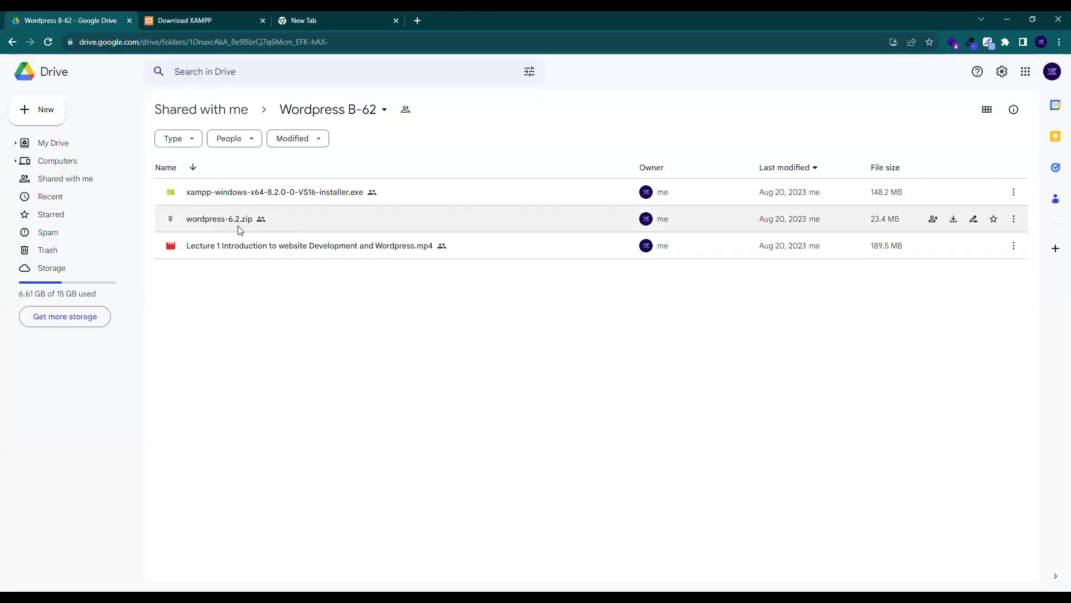
pyautogui.click(326, 12)
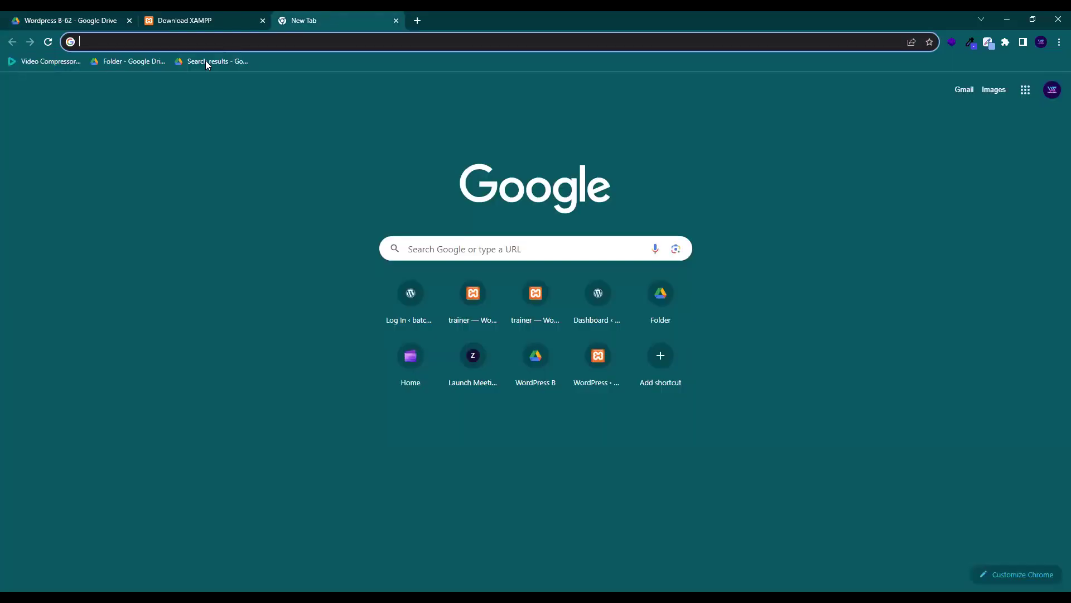
# Step: Search Google for "download wordpress" and open the WordPress.org download page
pyautogui.write('word')
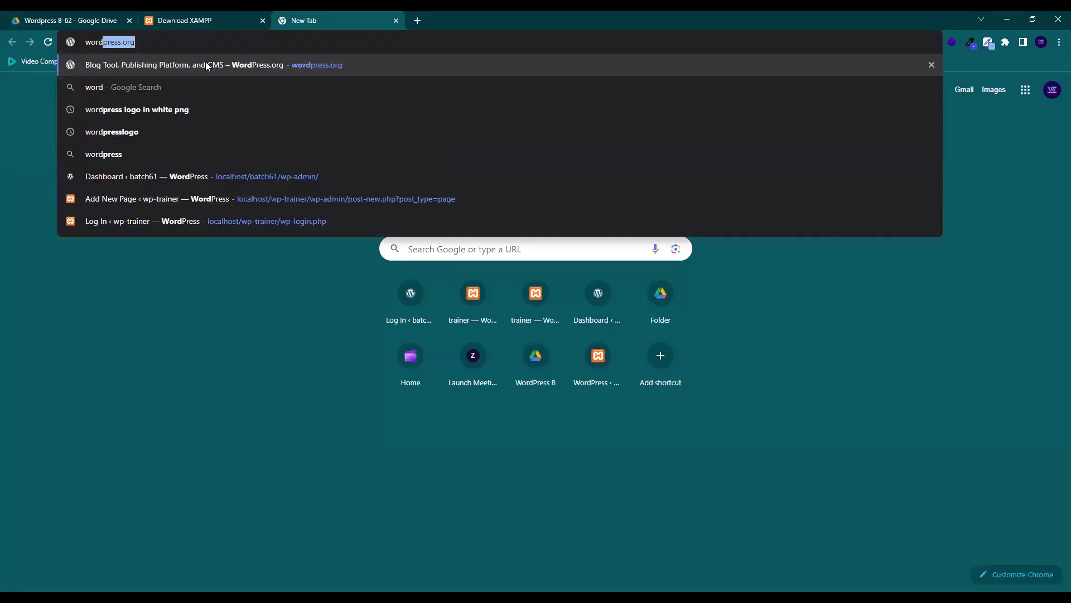
pyautogui.hotkey('ctrl', 'a')
pyautogui.write('d')
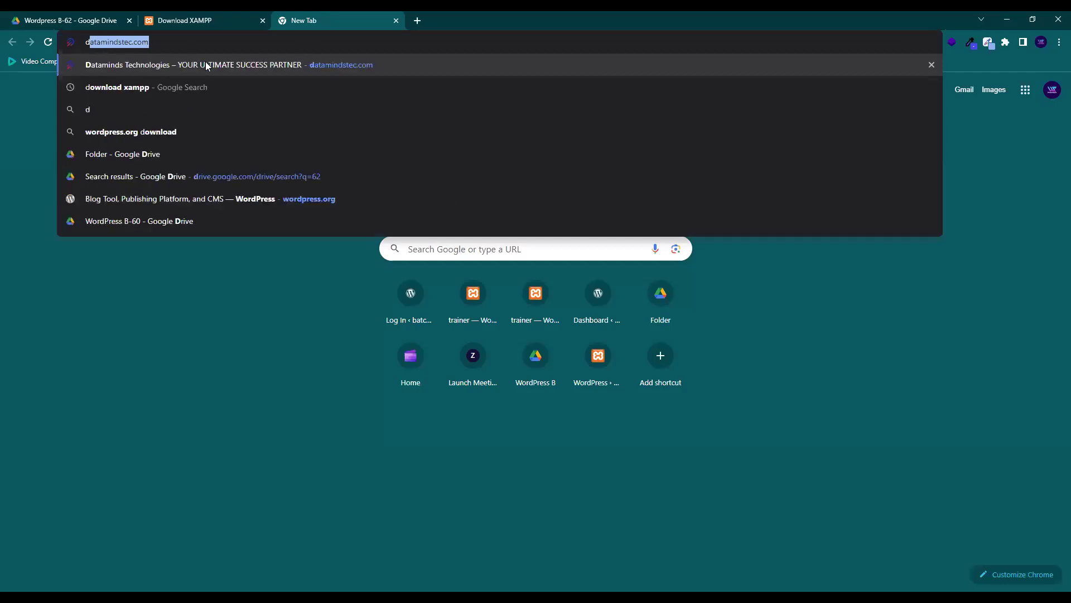
pyautogui.write('ownload word')
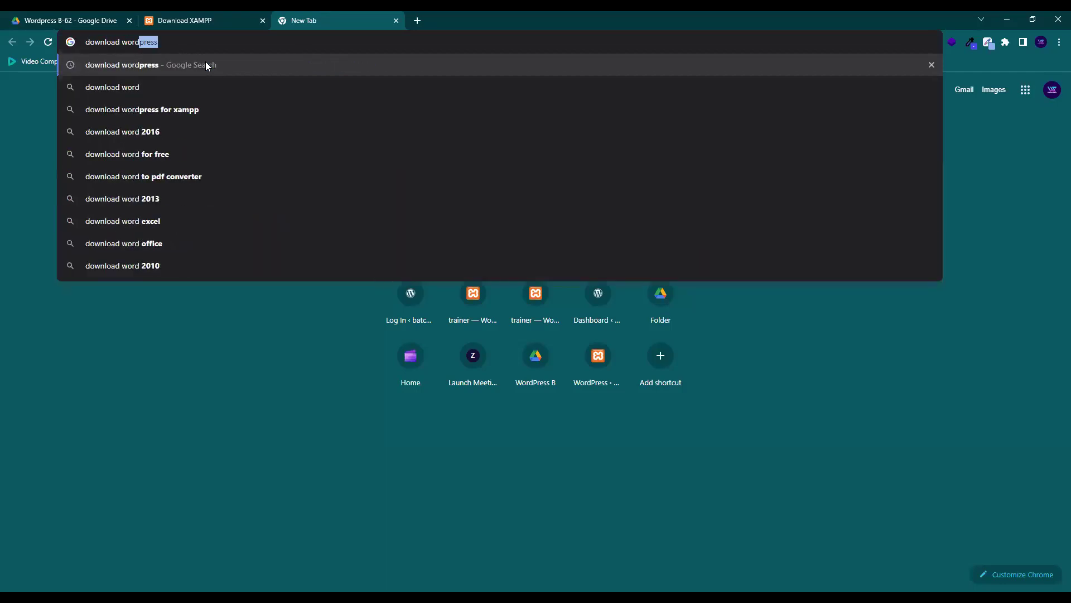
pyautogui.press('Return')
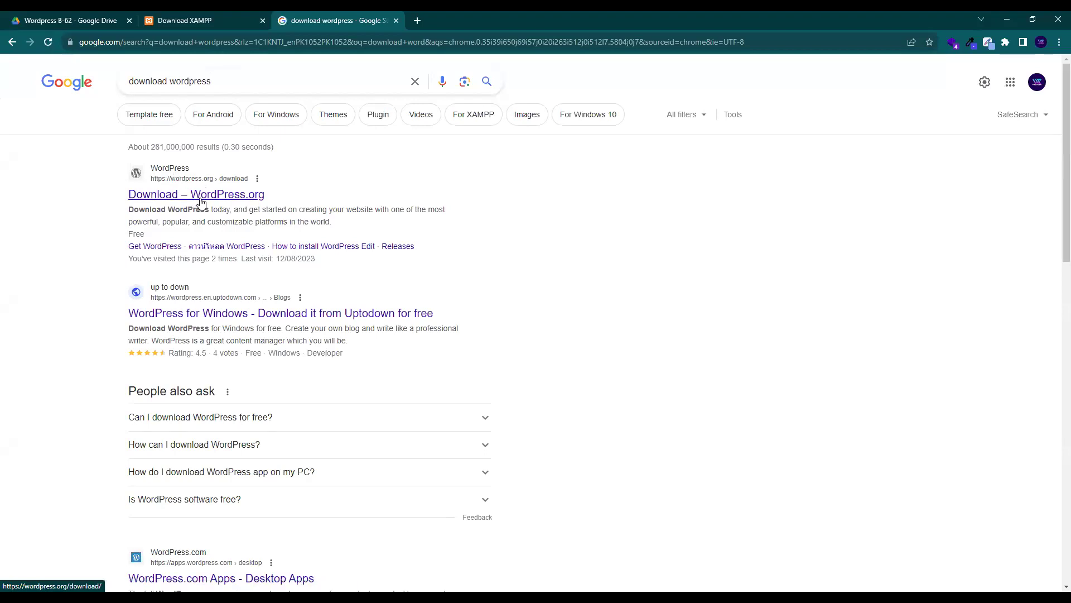
pyautogui.click(239, 204)
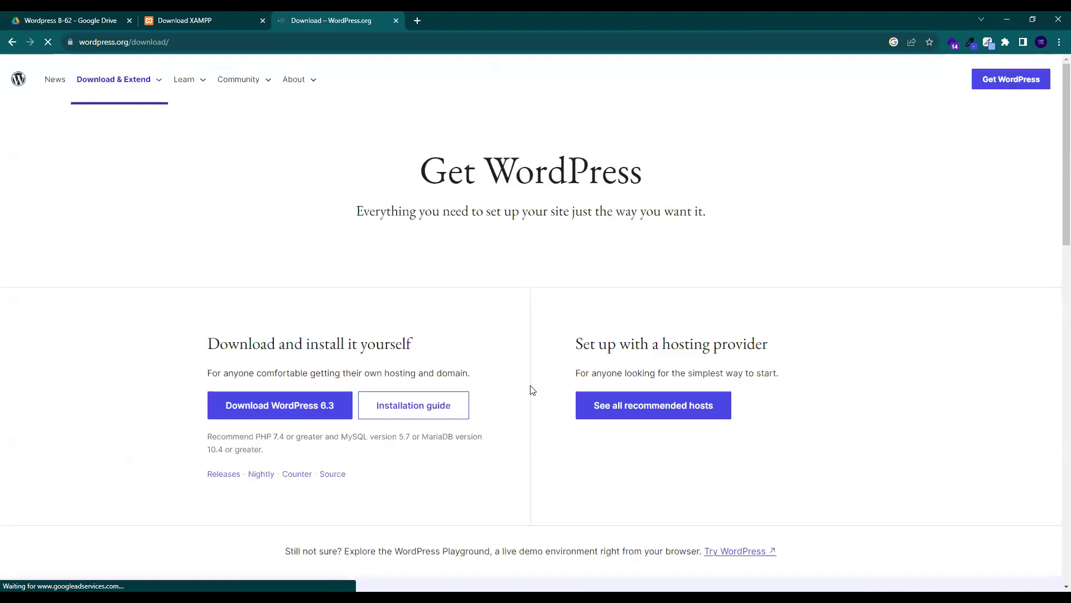
# Step: View the WordPress 6.3 download option, close the WordPress.org page and minimize the browser to the desktop
pyautogui.scroll(-2, 379, 402)
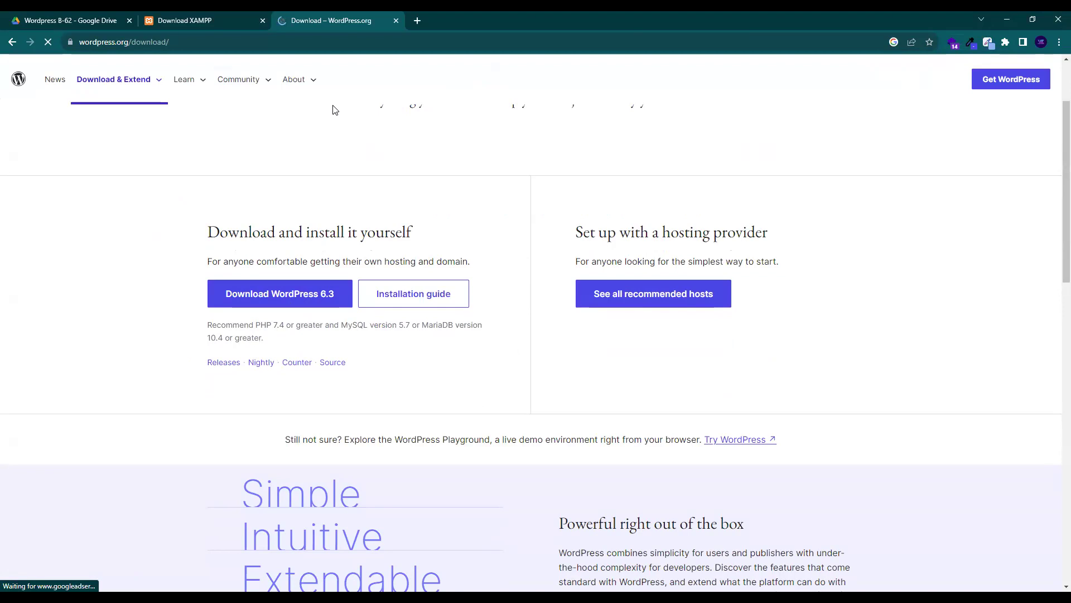
pyautogui.click(396, 21)
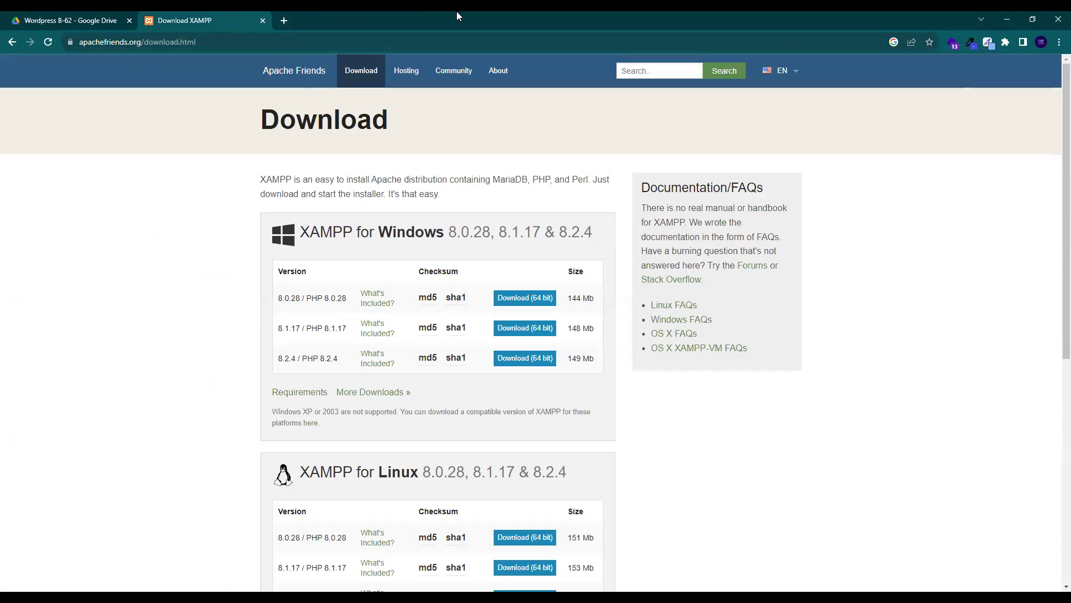
pyautogui.click(1011, 20)
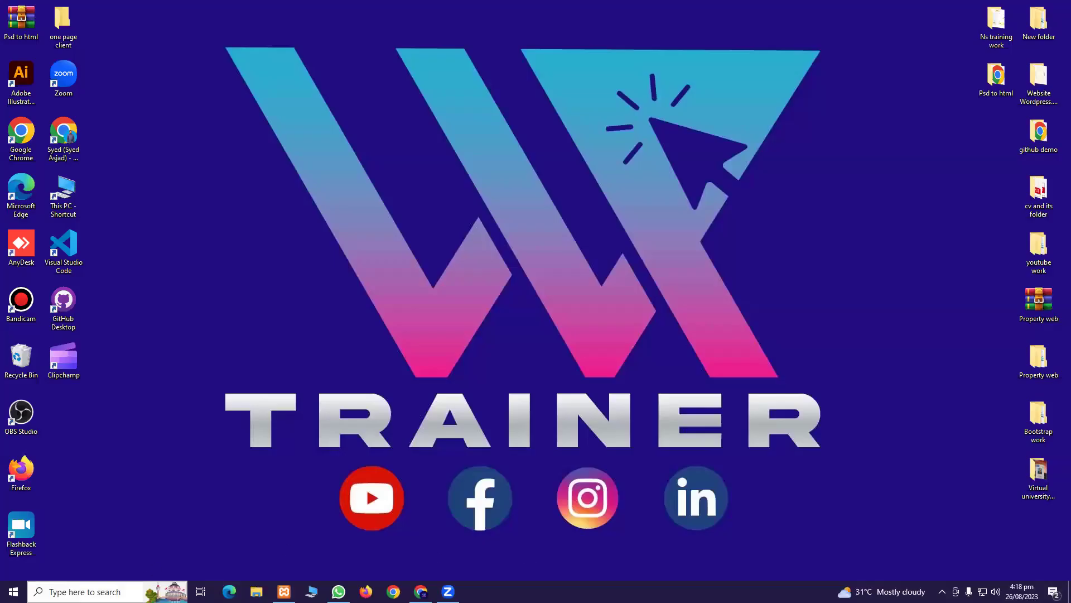
# Step: Search the computer for "xampp" and show the location of xampp-windows-x64-8.2.0-0-VS16-installer.exe in a maximized window
pyautogui.click(125, 585)
pyautogui.write('xampp')
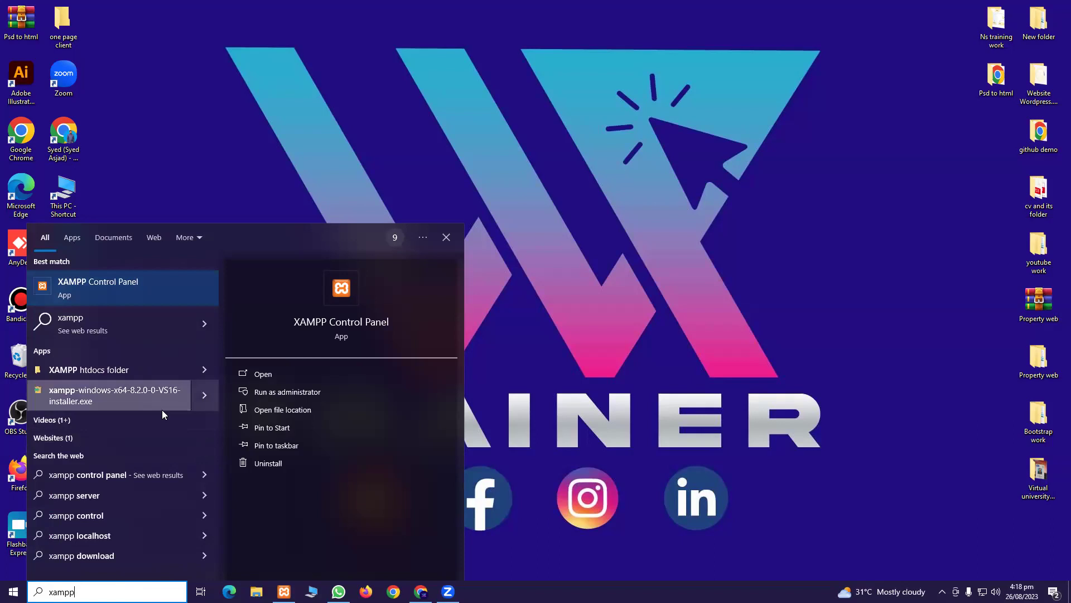
pyautogui.click(209, 402)
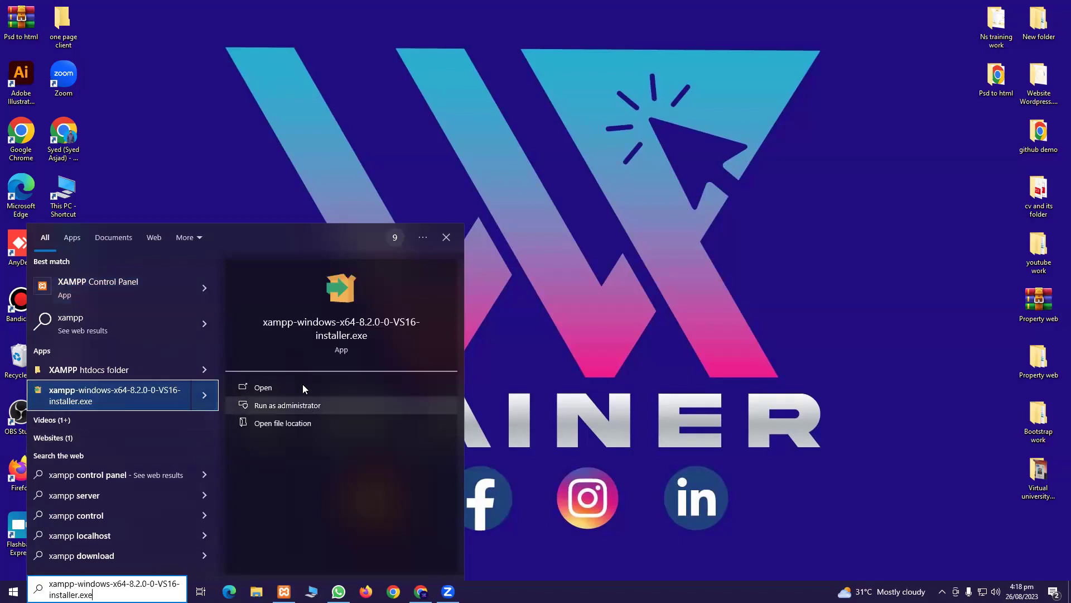
pyautogui.click(319, 428)
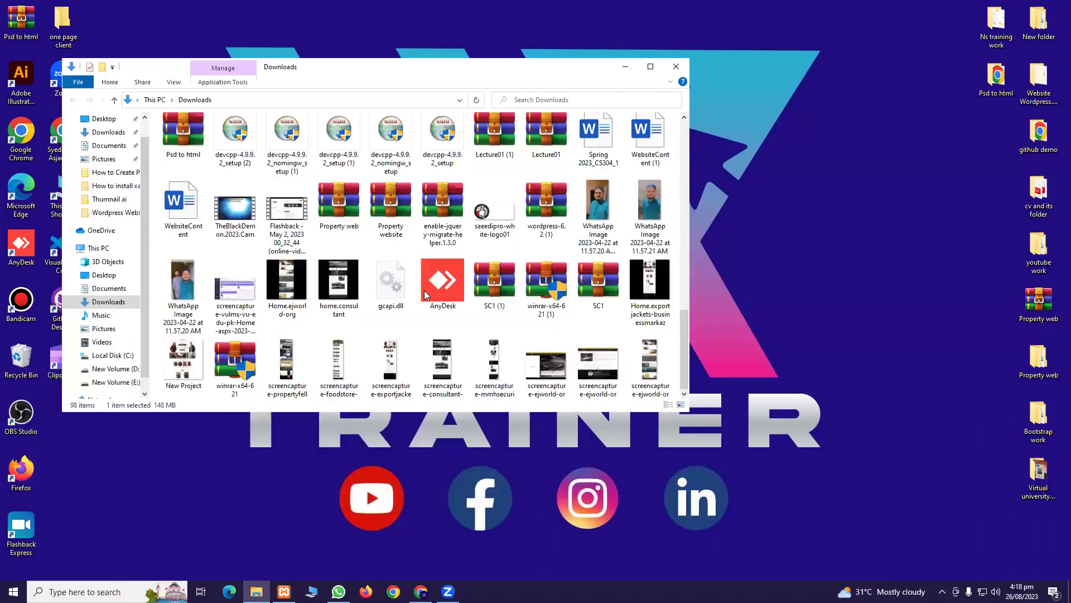
pyautogui.click(651, 67)
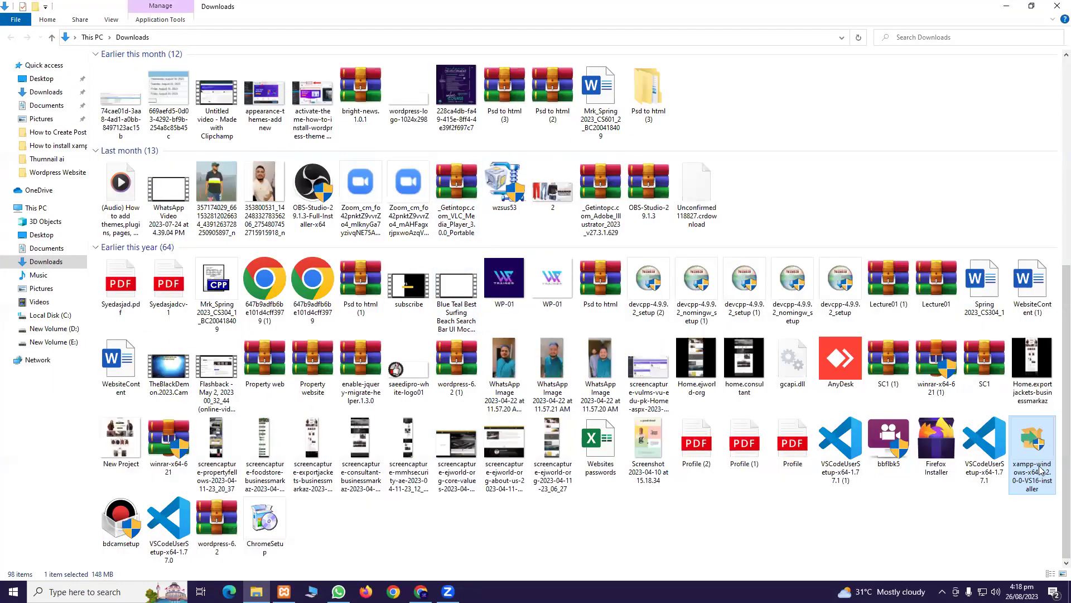
# Step: Try to launch the XAMPP installer from the Downloads folder and close the folder window
pyautogui.doubleClick(1039, 462)
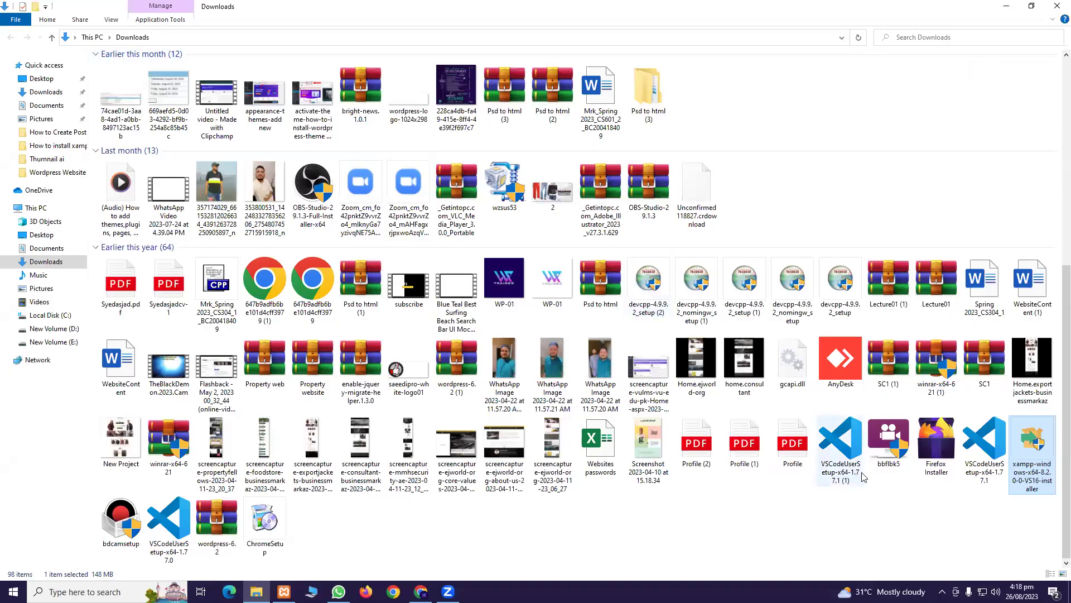
pyautogui.click(1055, 10)
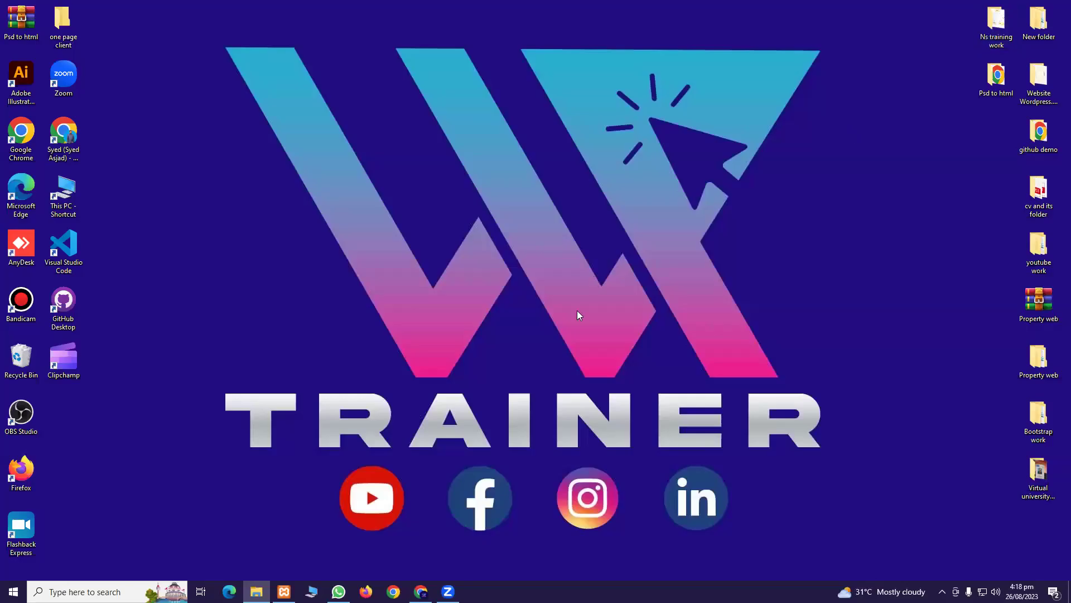
pyautogui.click(256, 592)
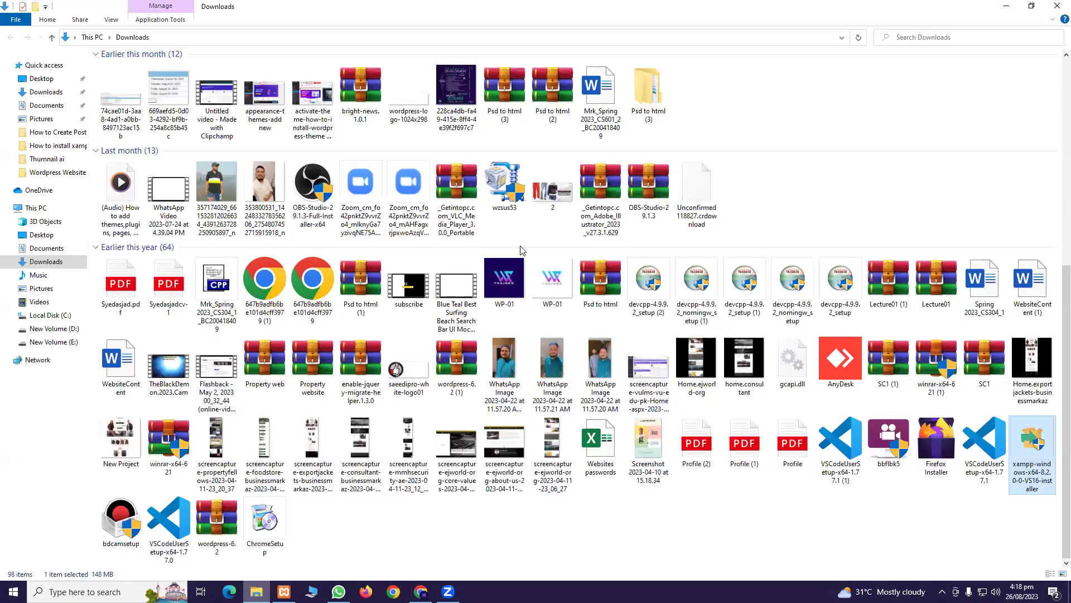
pyautogui.click(1055, 7)
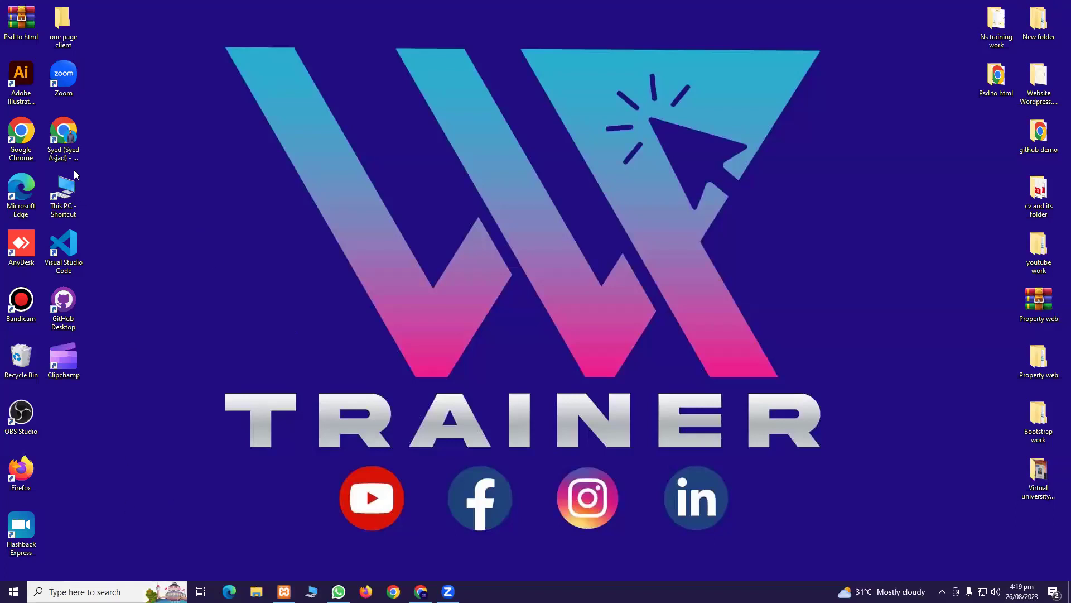
# Step: Open This PC, view the Downloads folder and Local Disk (C:), and close the window
pyautogui.doubleClick(64, 193)
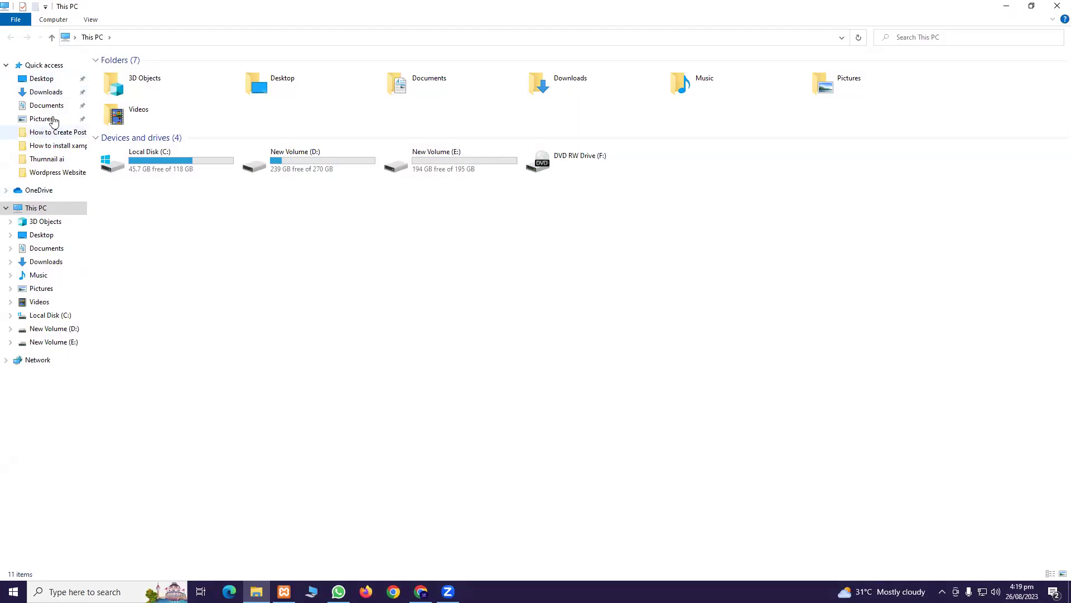
pyautogui.click(50, 94)
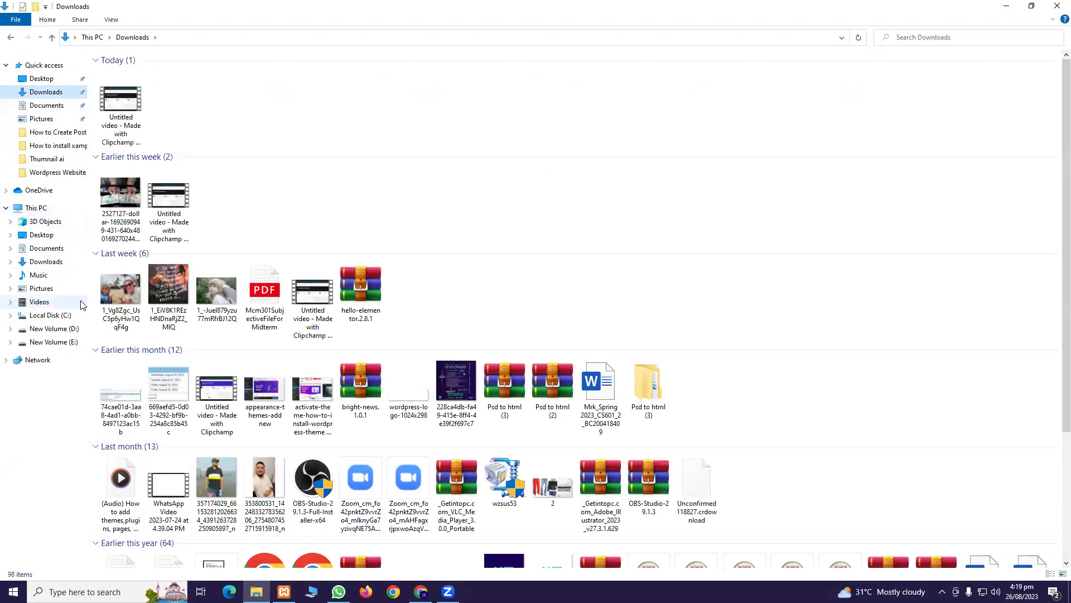
pyautogui.click(66, 316)
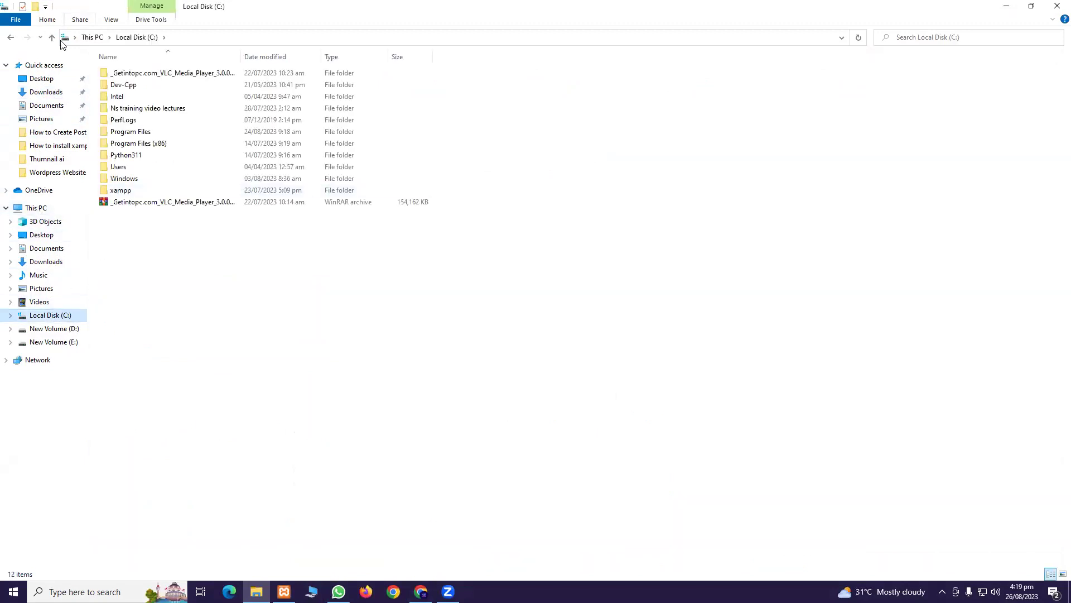
pyautogui.click(1057, 5)
# Step: Open This PC again and go to the htdocs folder inside xampp on Local Disk (C:)
pyautogui.doubleClick(63, 195)
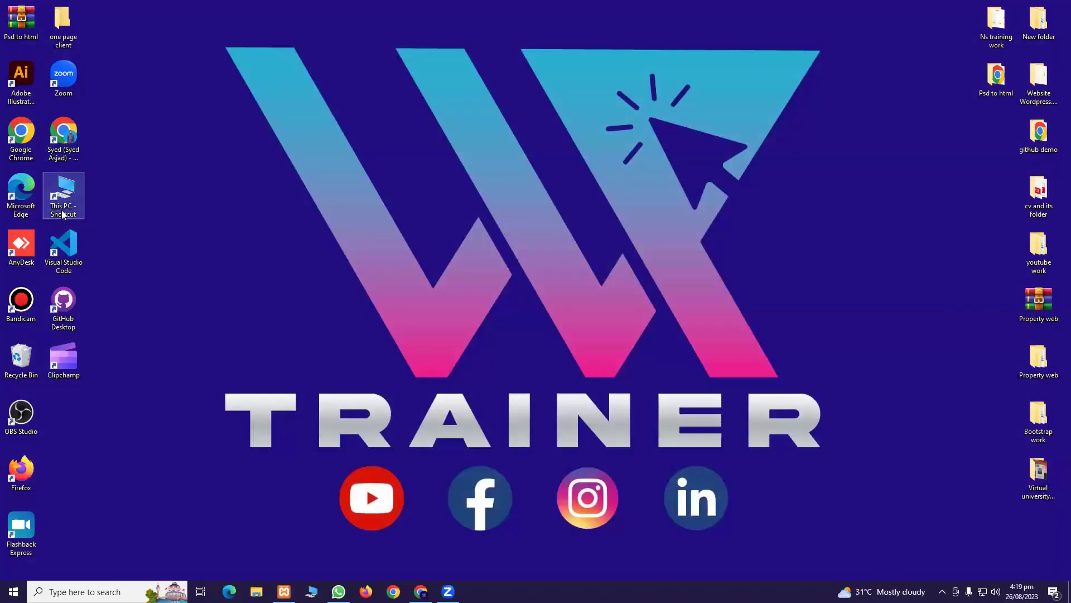
pyautogui.doubleClick(162, 160)
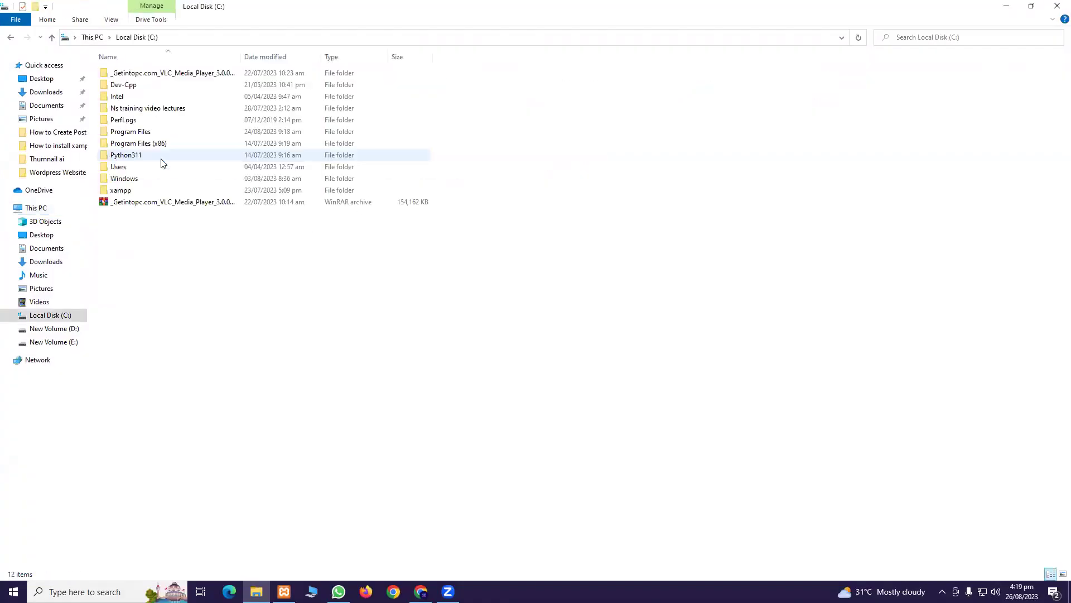
pyautogui.doubleClick(128, 194)
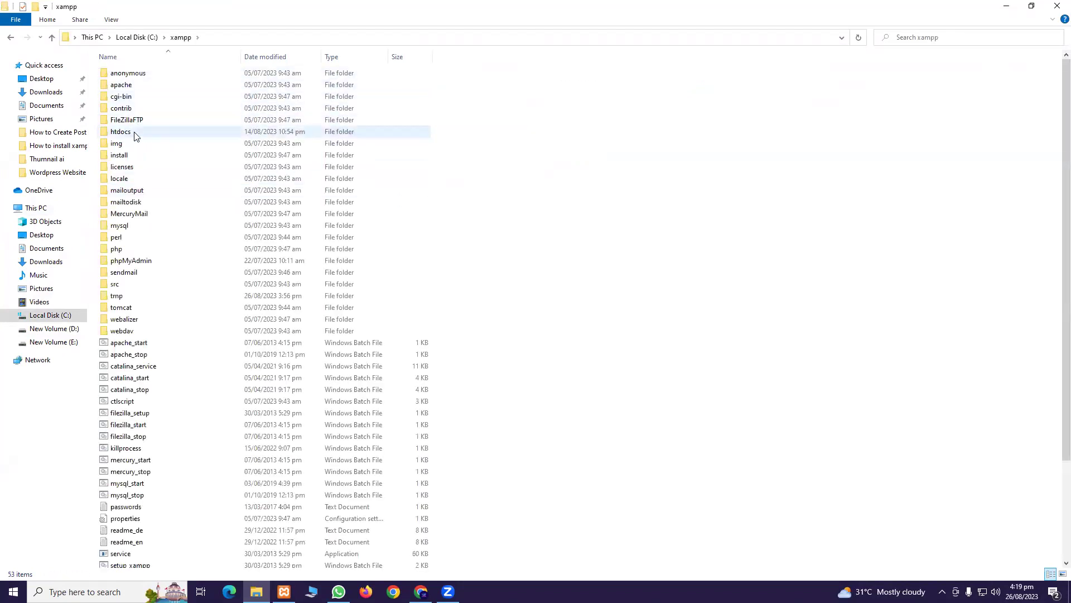
pyautogui.moveTo(132, 137)
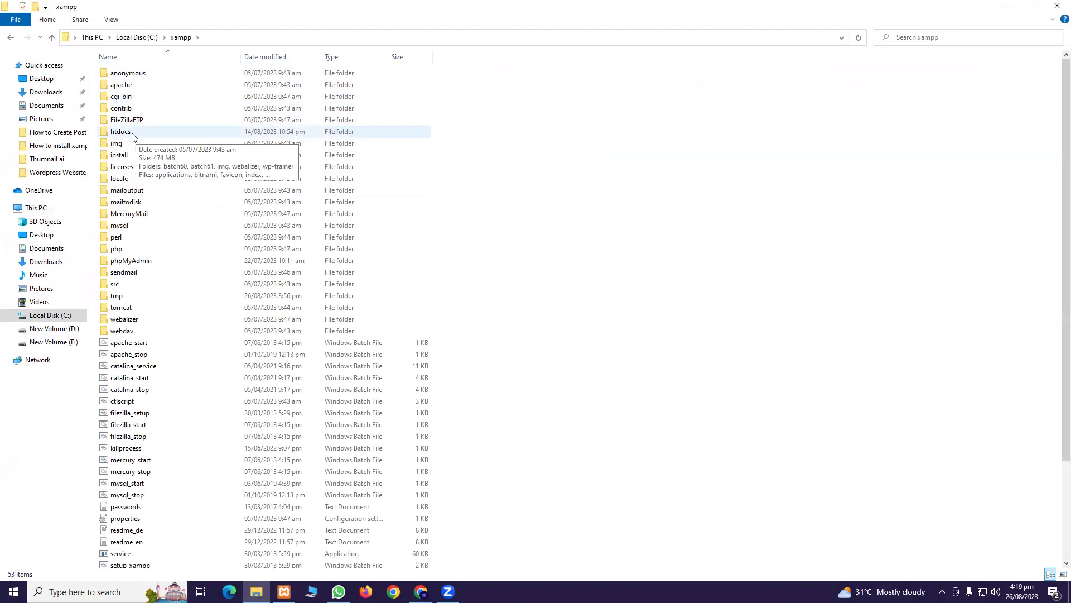
pyautogui.doubleClick(132, 135)
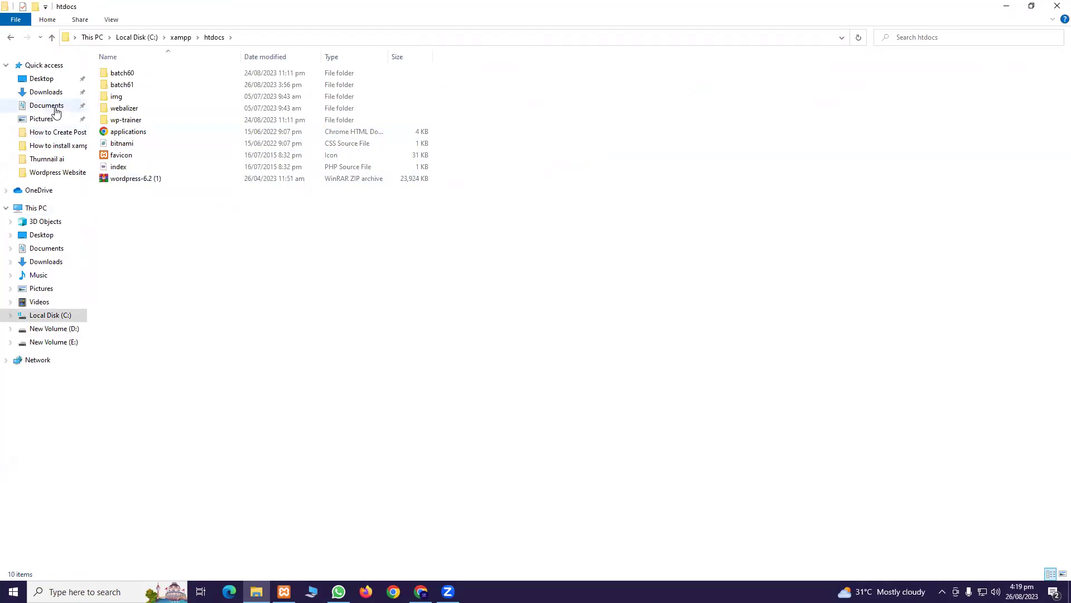
# Step: Move the wordpress-6.2 (1) archive from htdocs to Downloads, replacing the file of the same name there
pyautogui.click(141, 181)
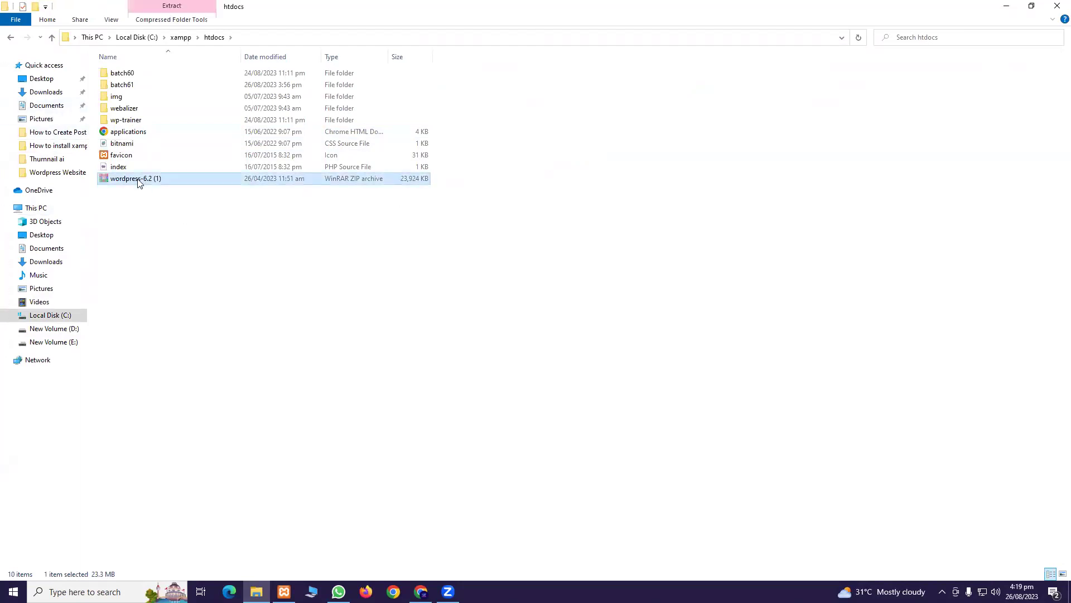
pyautogui.click(55, 93)
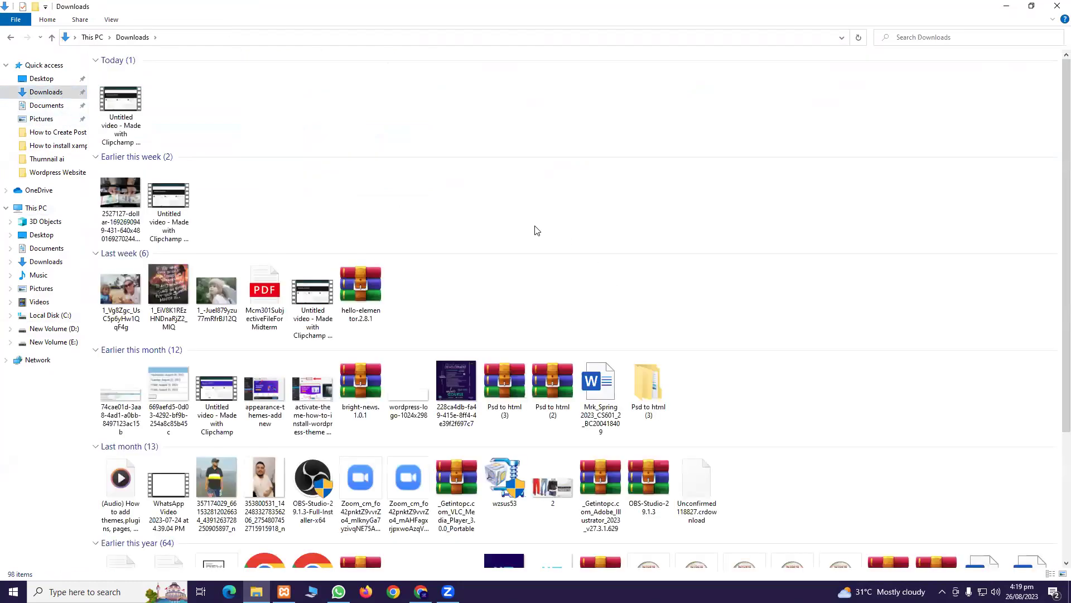
pyautogui.hotkey('ctrl', 'v')
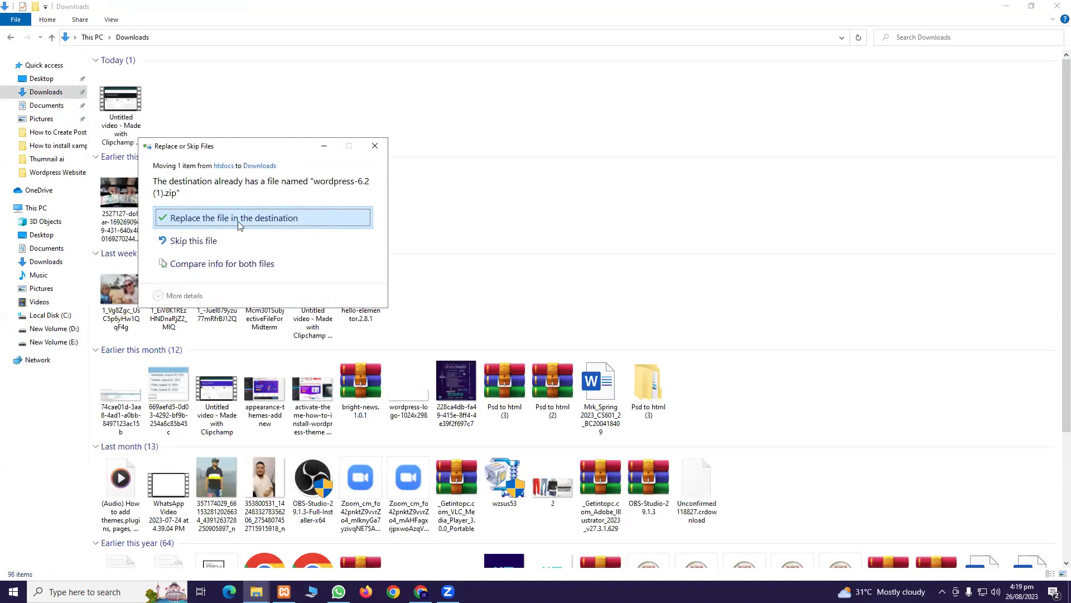
pyautogui.click(239, 223)
# Step: Copy the wordpress-6.2 archive from Downloads into the C:\xampp\htdocs folder
pyautogui.scroll(-3, 240, 223)
pyautogui.scroll(-3, 741, 409)
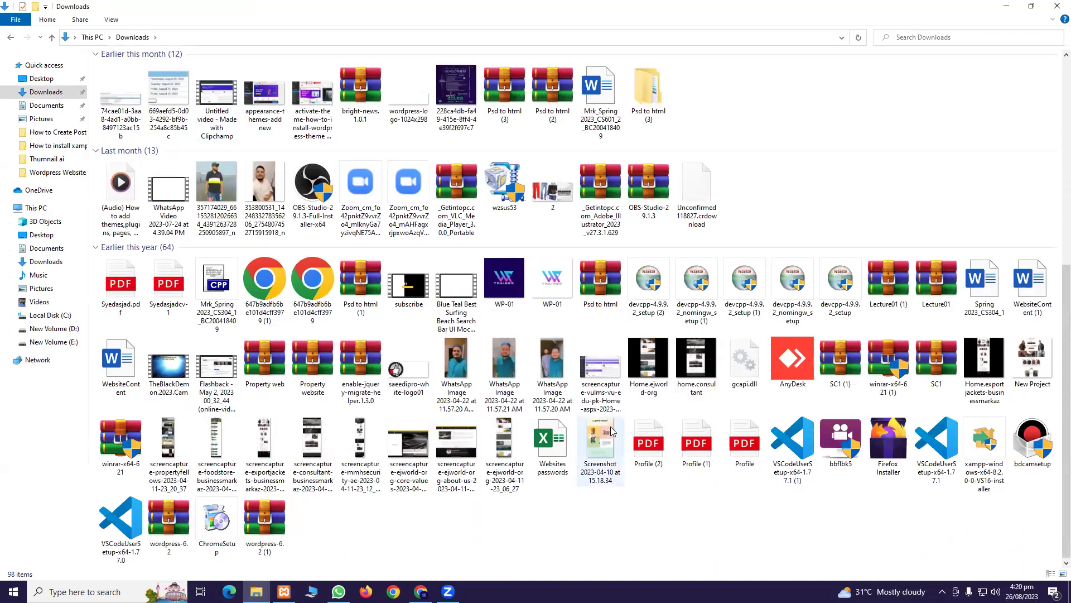
pyautogui.click(180, 536)
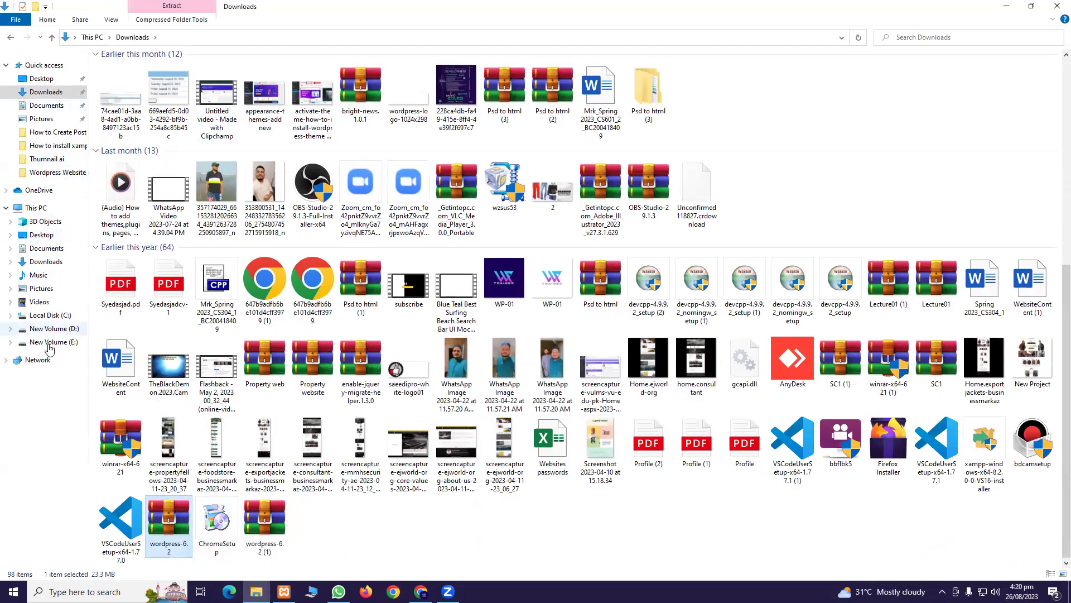
pyautogui.click(45, 315)
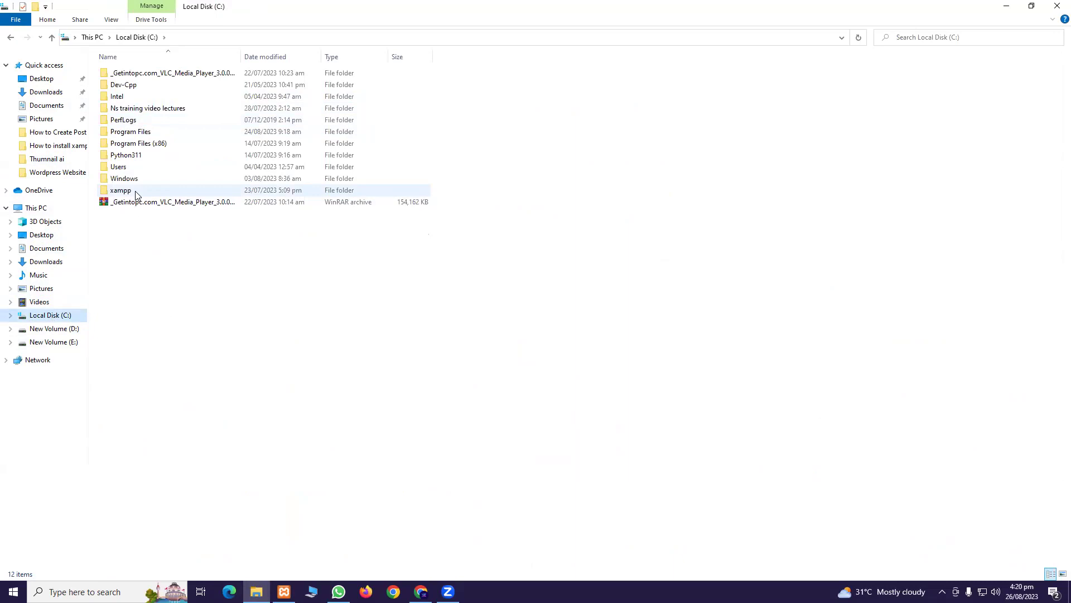
pyautogui.doubleClick(135, 191)
pyautogui.doubleClick(136, 134)
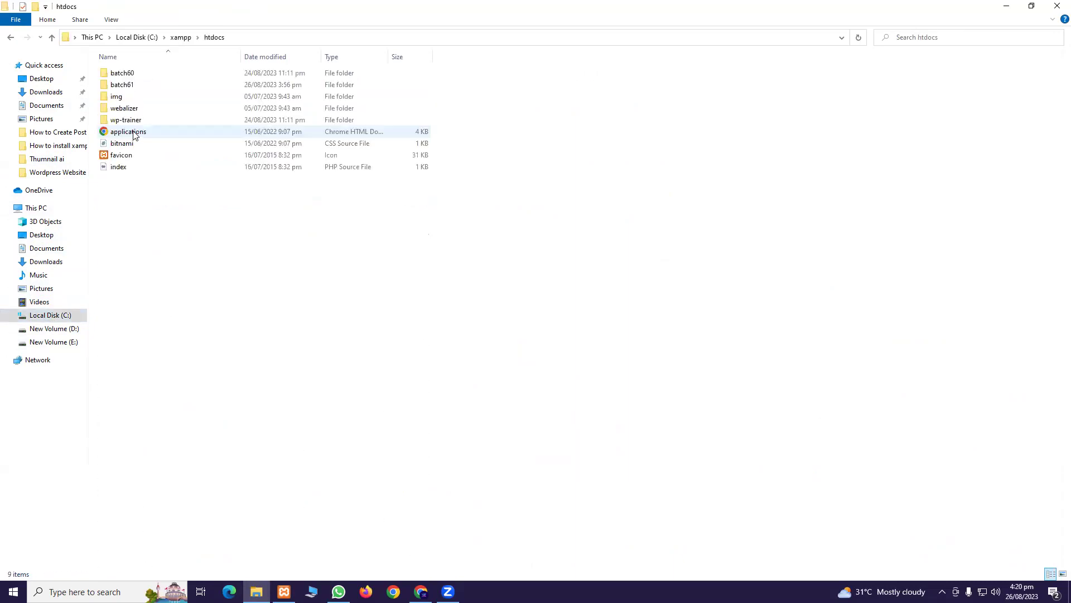
pyautogui.hotkey('ctrl', 'v')
pyautogui.rightClick(165, 234)
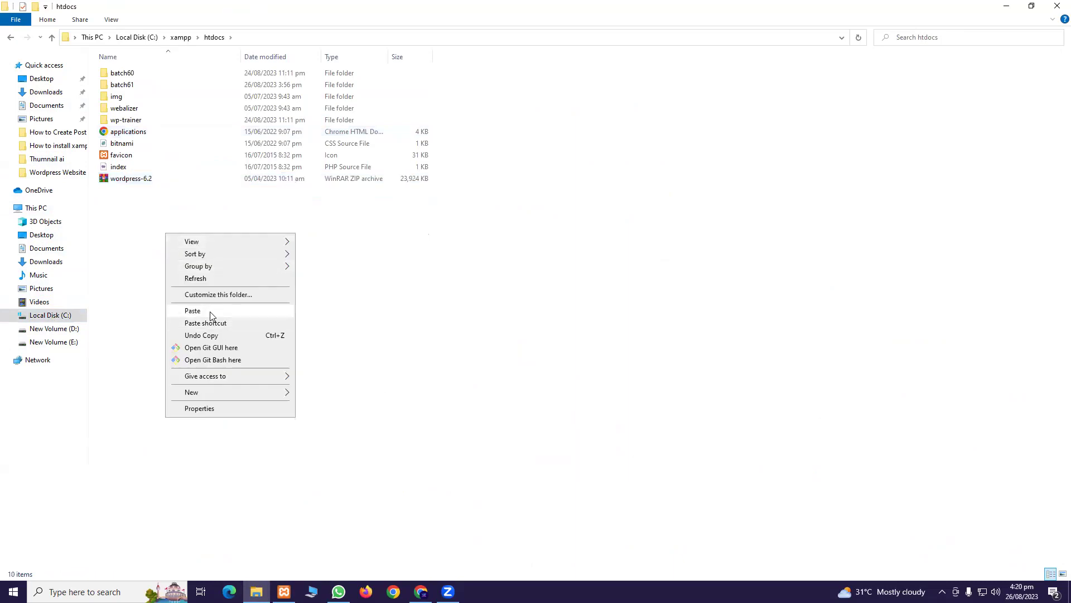
pyautogui.click(384, 315)
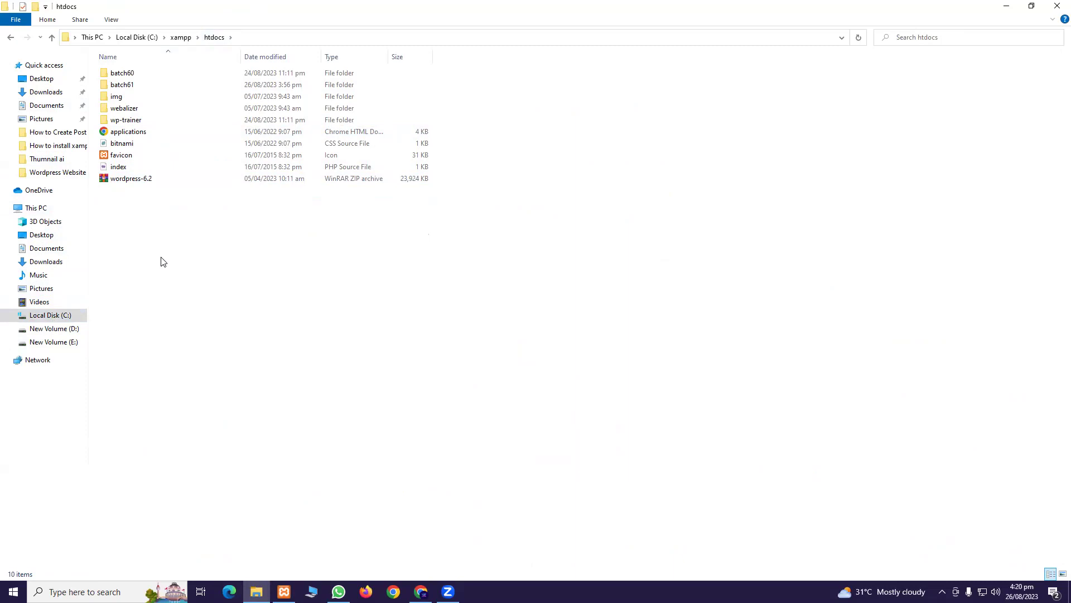
# Step: Extract the wordpress-6.2 archive directly into the htdocs folder
pyautogui.click(146, 182)
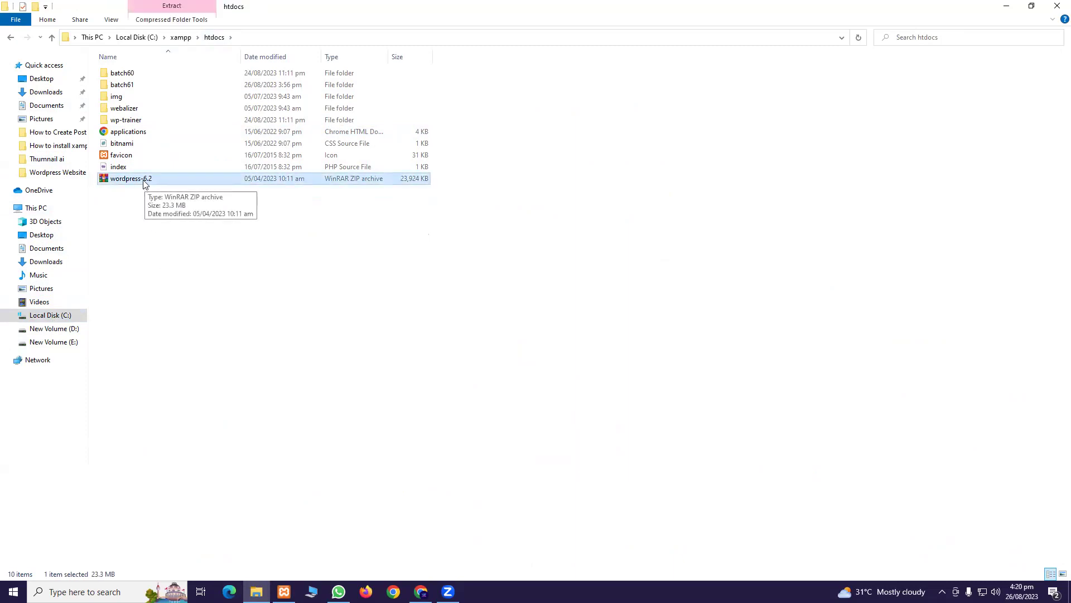
pyautogui.rightClick(144, 182)
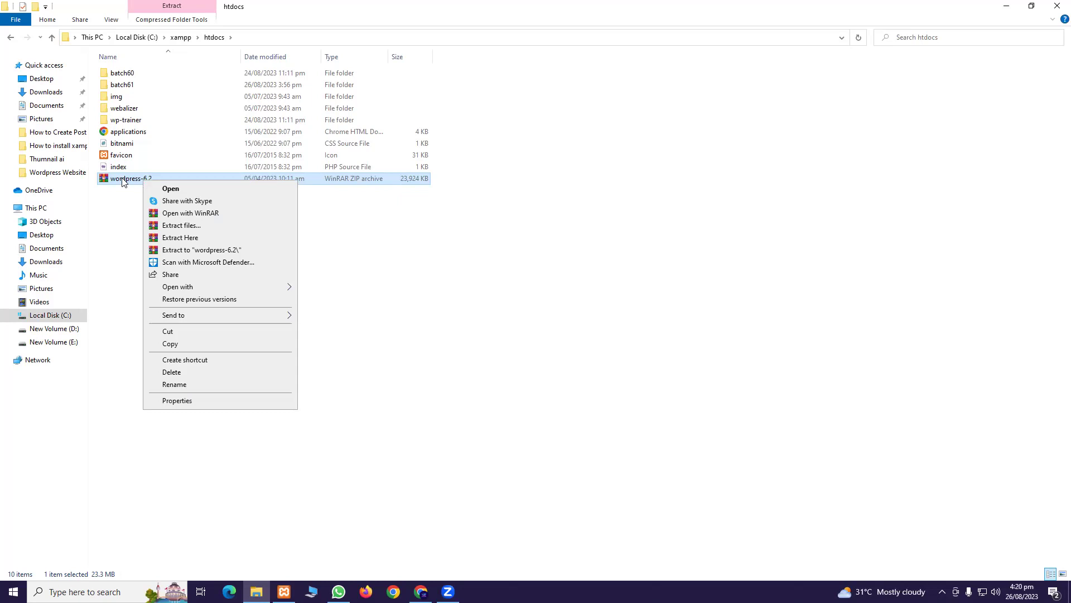
pyautogui.rightClick(122, 179)
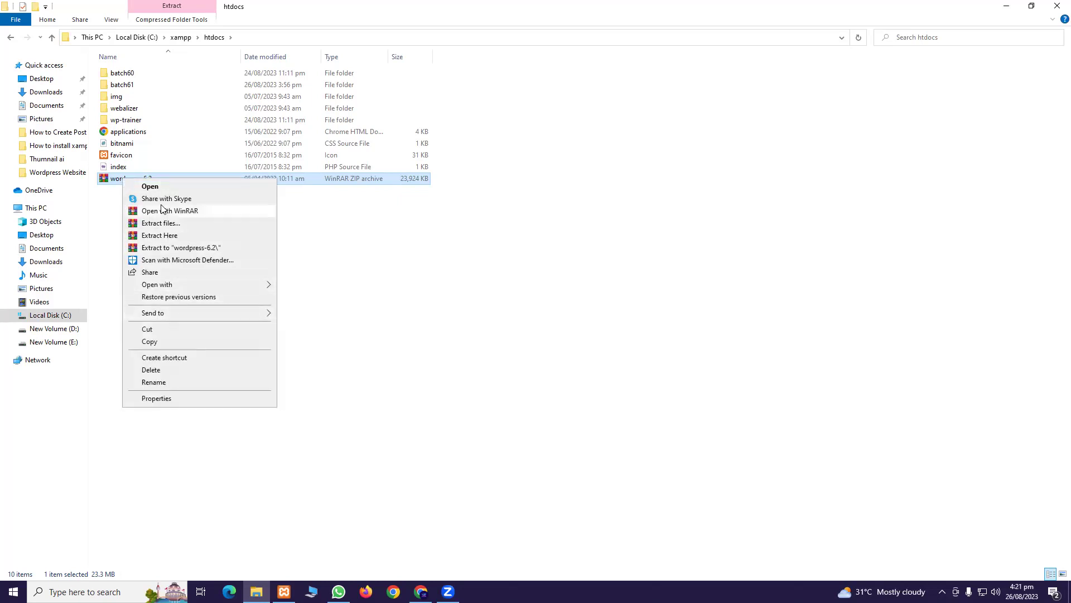
pyautogui.click(166, 237)
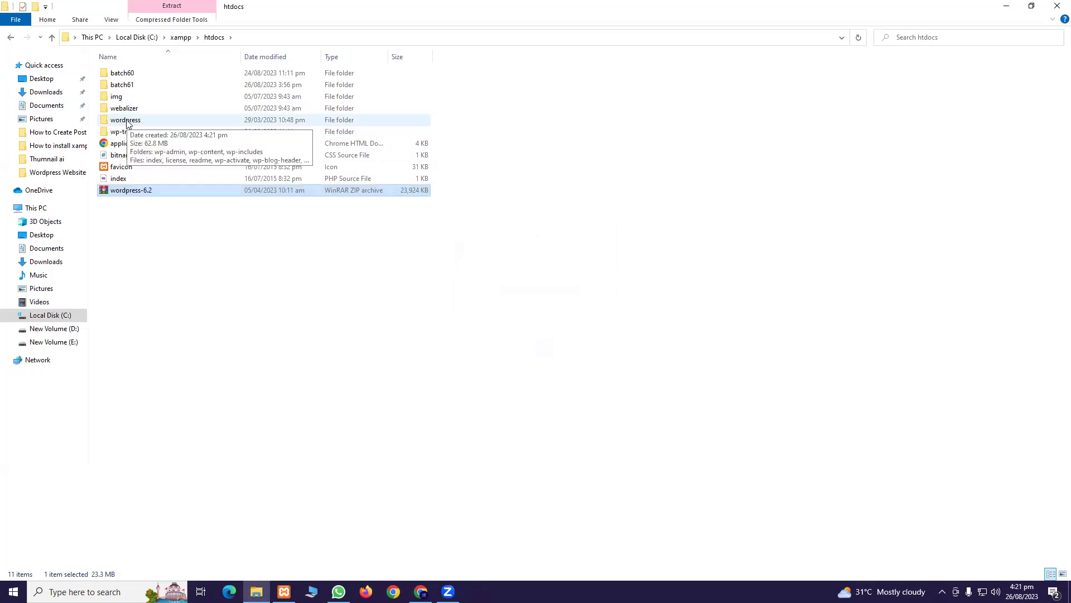
# Step: Rename the extracted wordpress folder in htdocs as batch62
pyautogui.click(127, 120)
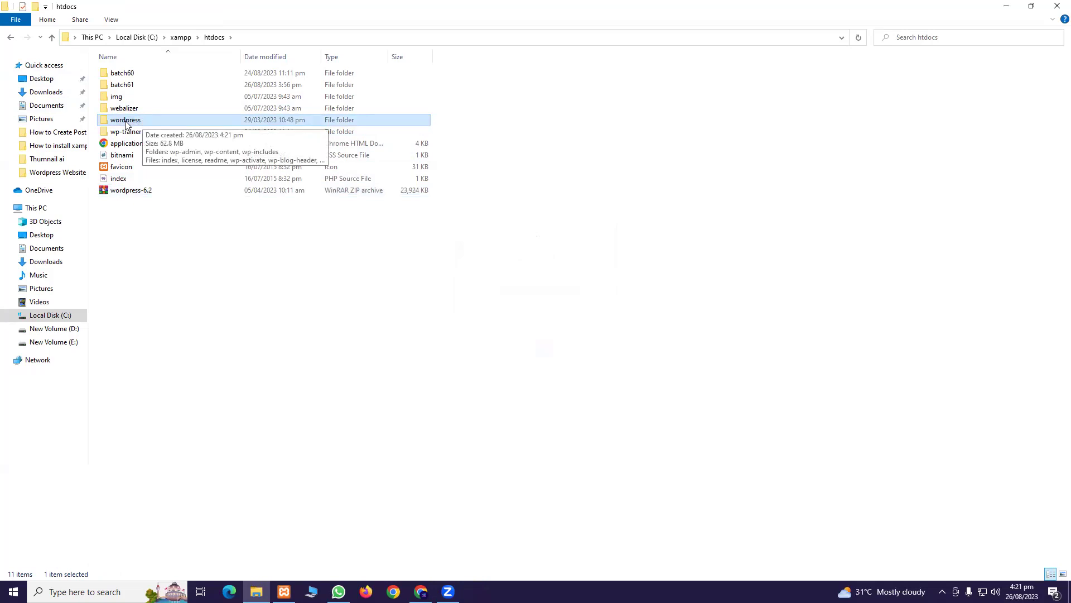
pyautogui.rightClick(131, 121)
pyautogui.click(177, 396)
pyautogui.click(146, 122)
pyautogui.rightClick(139, 123)
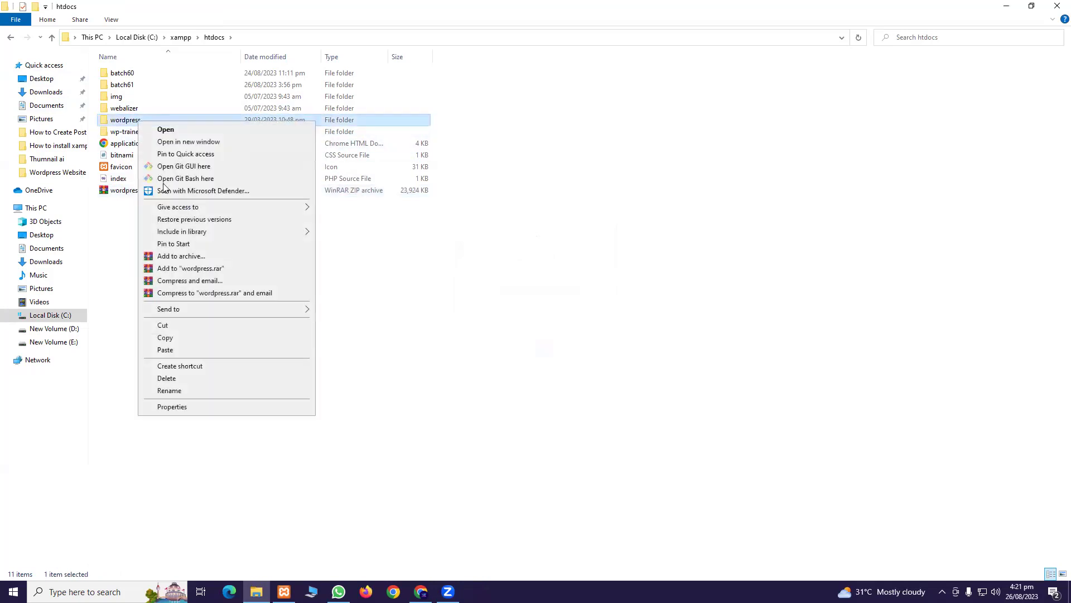
pyautogui.click(197, 393)
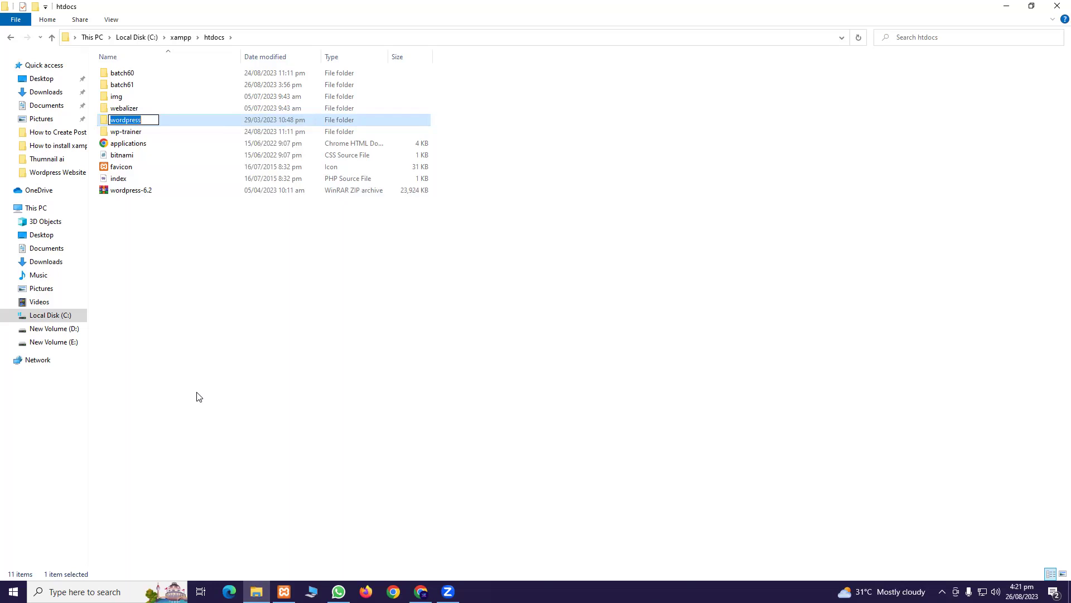
pyautogui.write('bac')
pyautogui.press('BackSpace')
pyautogui.write('tch62')
pyautogui.press('BackSpace')
pyautogui.press('BackSpace')
# Step: Copy the new folder name batch62 to the clipboard and finish the renaming
pyautogui.moveTo(138, 120); pyautogui.dragTo(113, 120)
pyautogui.rightClick(134, 125)
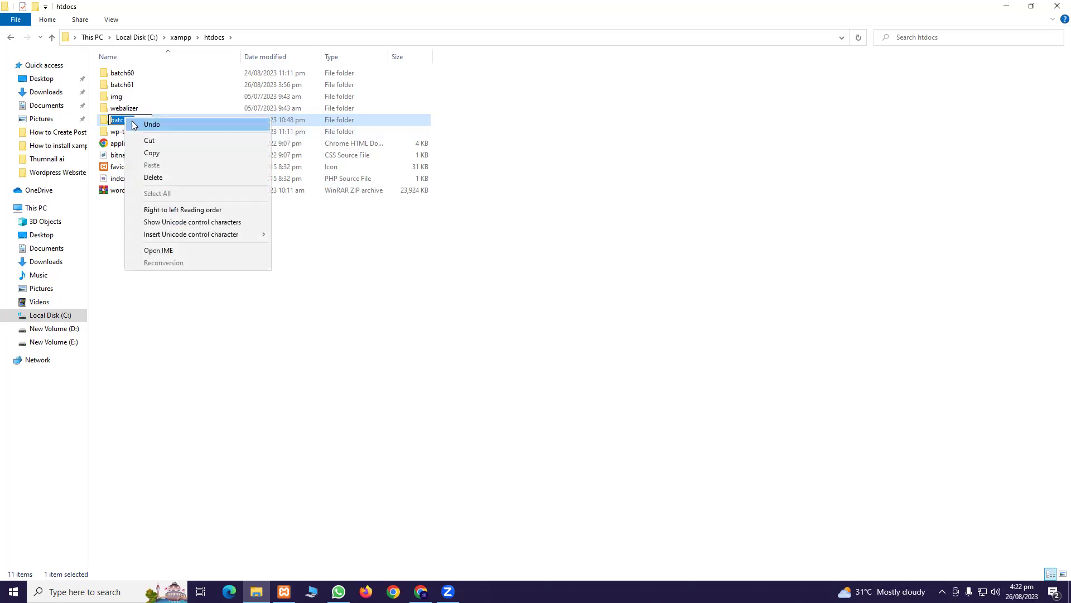
pyautogui.click(154, 156)
pyautogui.click(228, 358)
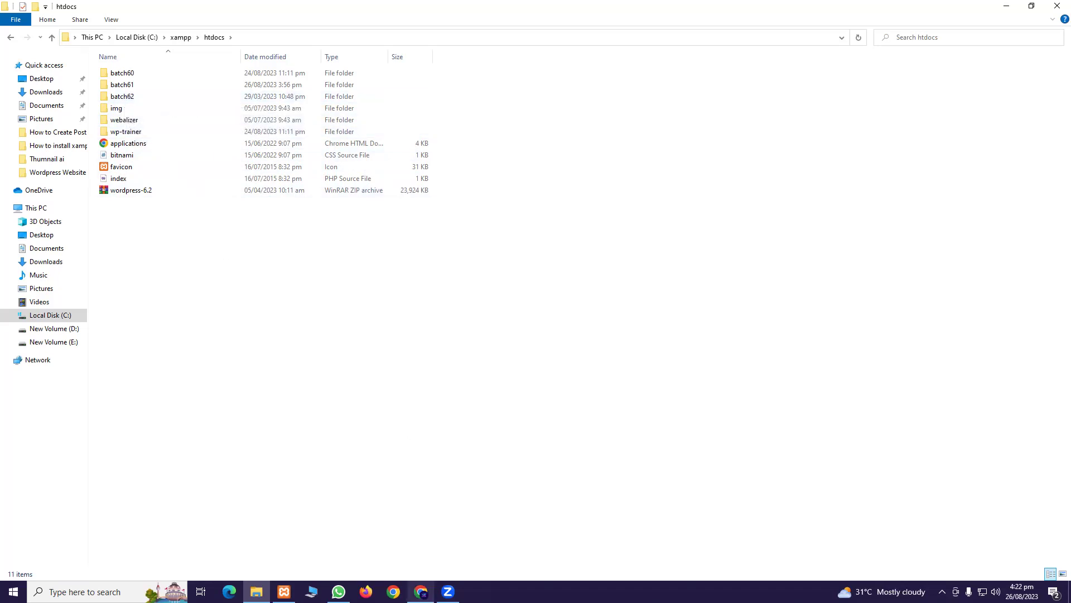
# Step: Switch to Chrome, open a new tab and close the XAMPP download and Google Drive tabs
pyautogui.click(421, 590)
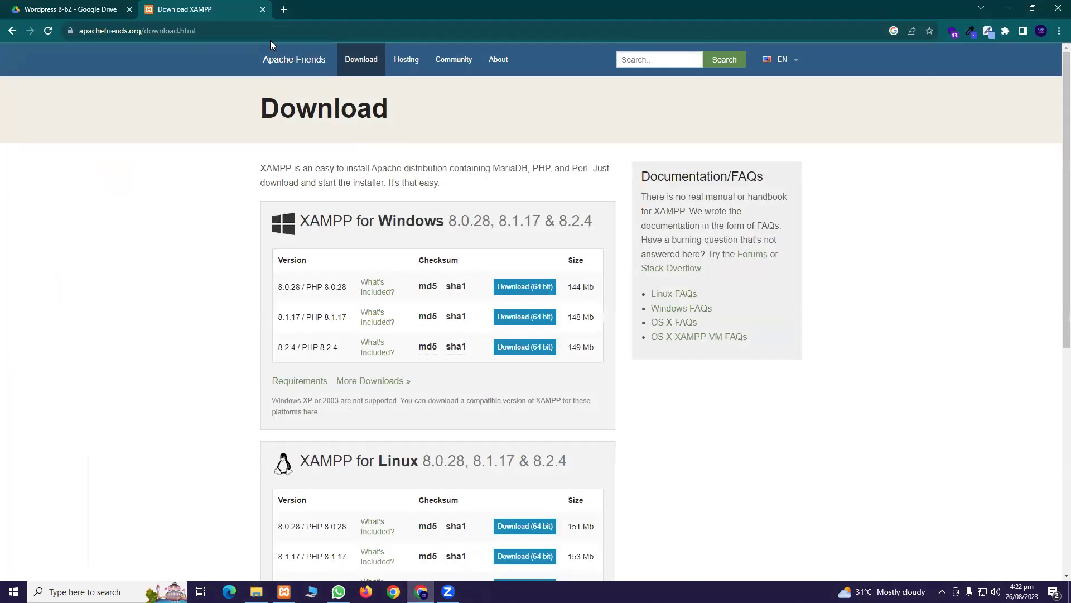
pyautogui.click(283, 9)
pyautogui.click(262, 10)
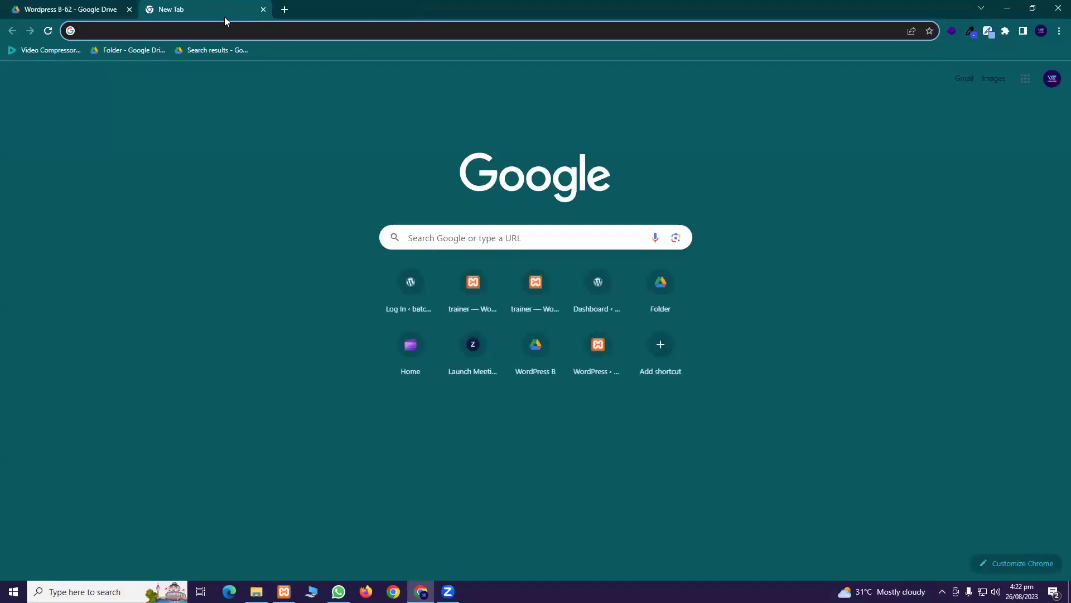
pyautogui.click(129, 9)
# Step: Start entering the localhost/ address in the browser's address bar
pyautogui.click(136, 31)
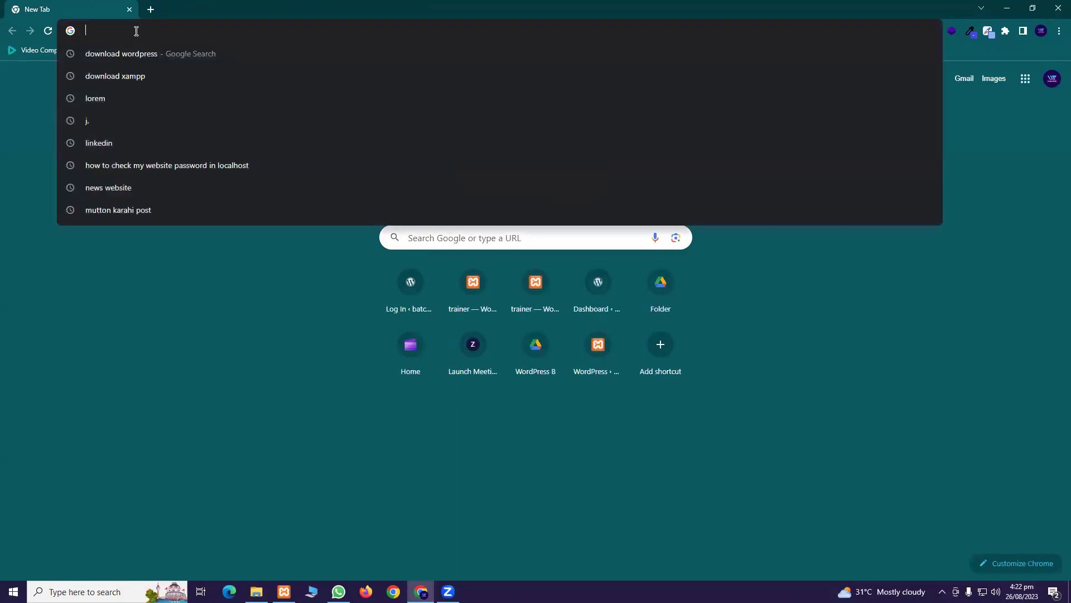
pyautogui.write('local')
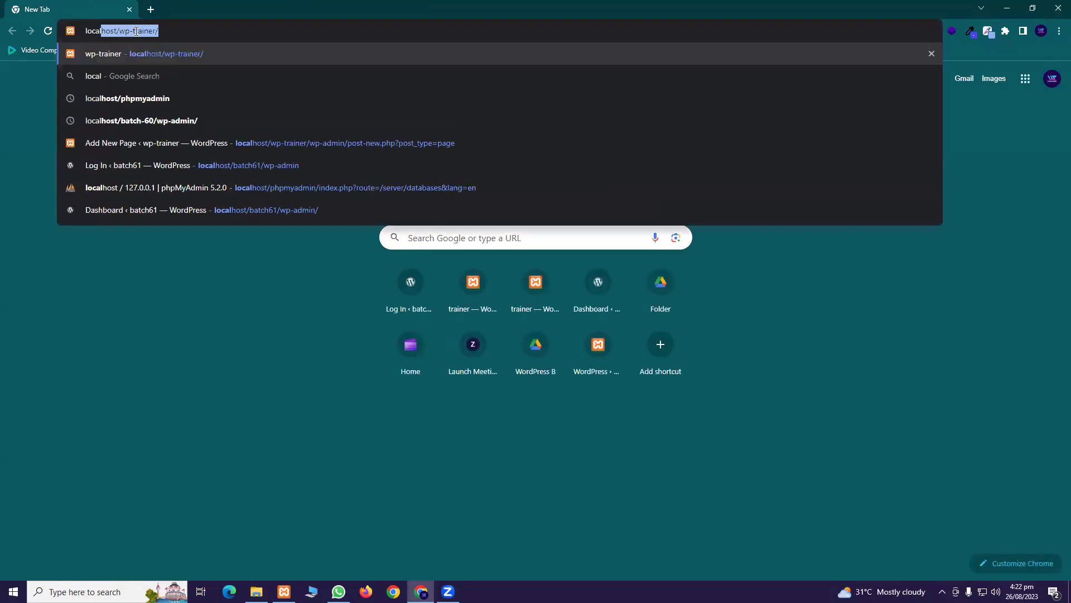
pyautogui.write('host/wp-tra')
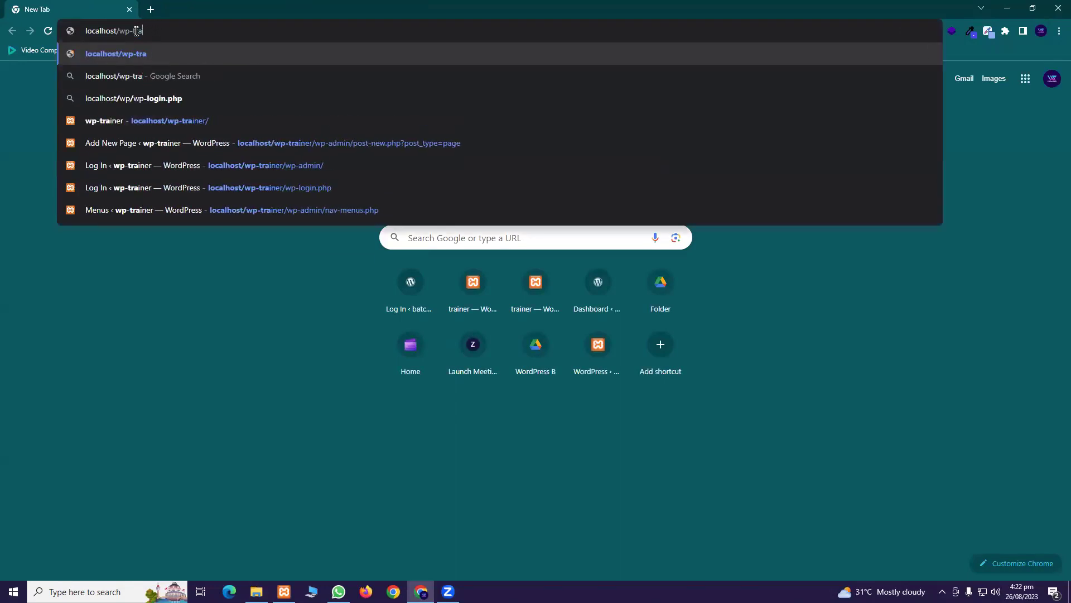
pyautogui.press('BackSpace')
pyautogui.press('BackSpace')
pyautogui.press('BackSpace')
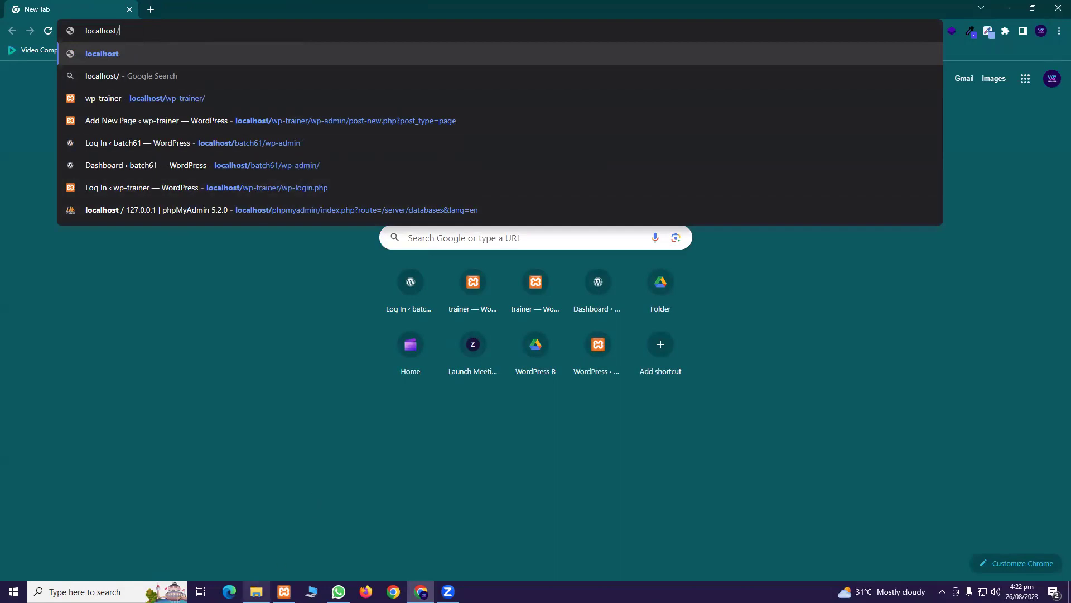
# Step: Return to File Explorer, find and open the XAMPP Control Panel, and close it again
pyautogui.click(256, 591)
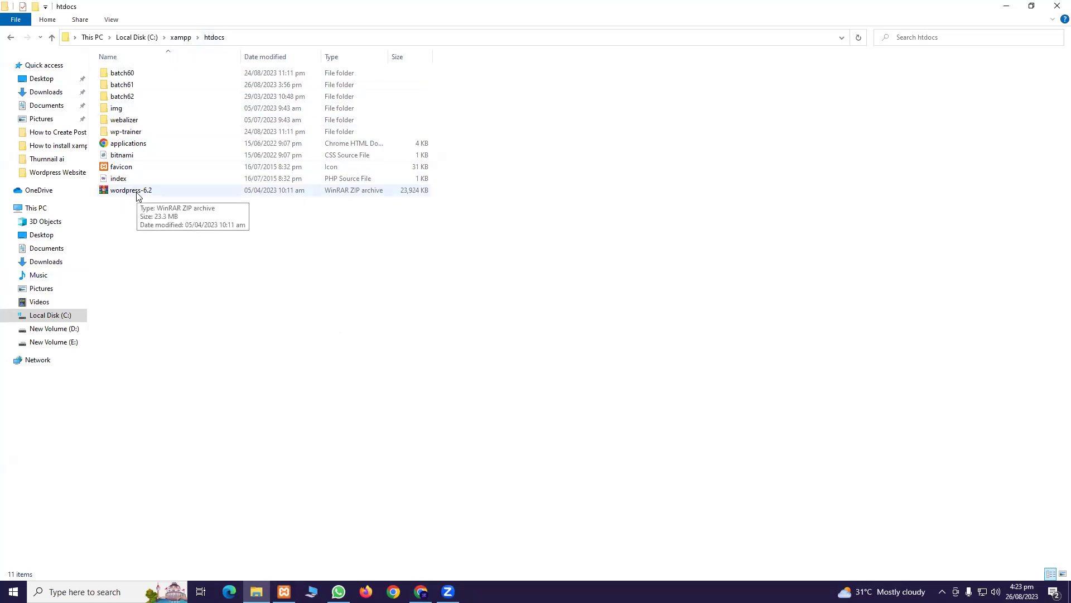
pyautogui.click(84, 592)
pyautogui.write('xa')
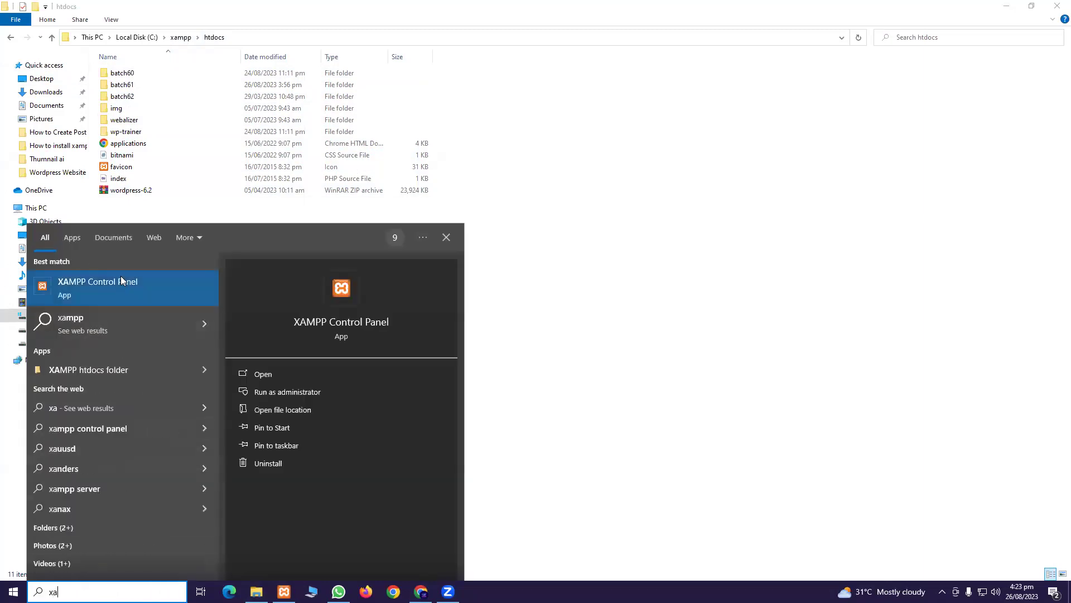
pyautogui.click(123, 284)
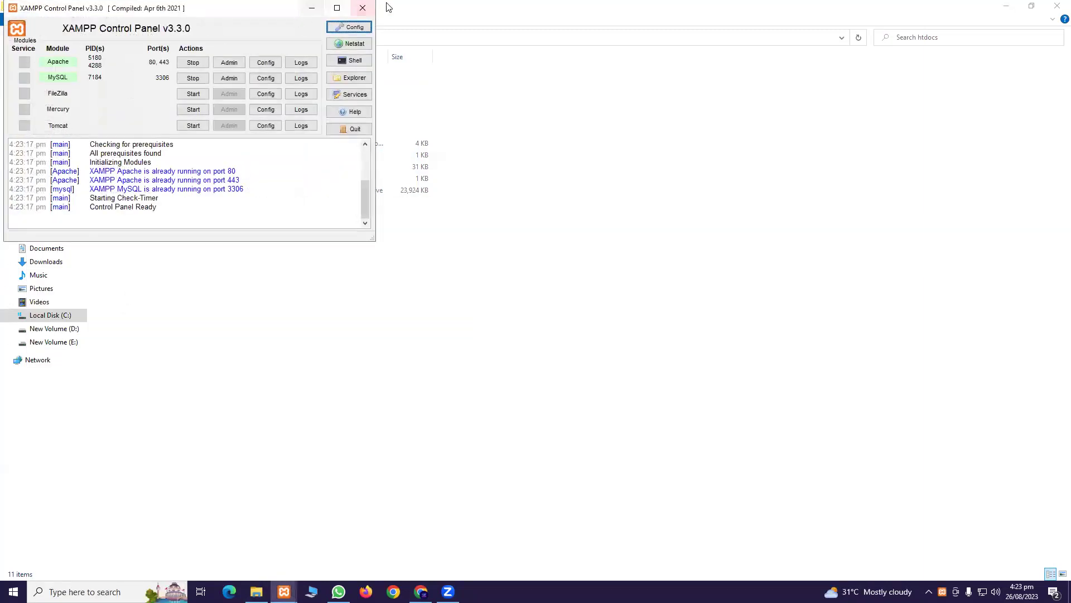
pyautogui.click(361, 8)
# Step: Open the XAMPP Control Panel, stop and restart the Apache and MySQL modules, and minimize the panel
pyautogui.press('super')
pyautogui.write('xam')
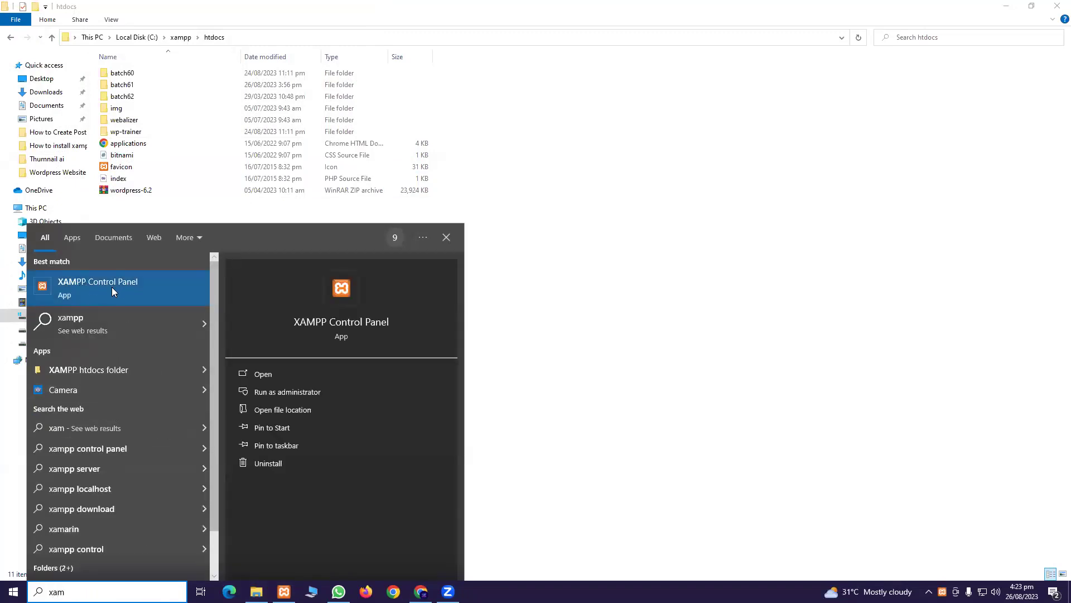
pyautogui.click(111, 287)
pyautogui.click(193, 78)
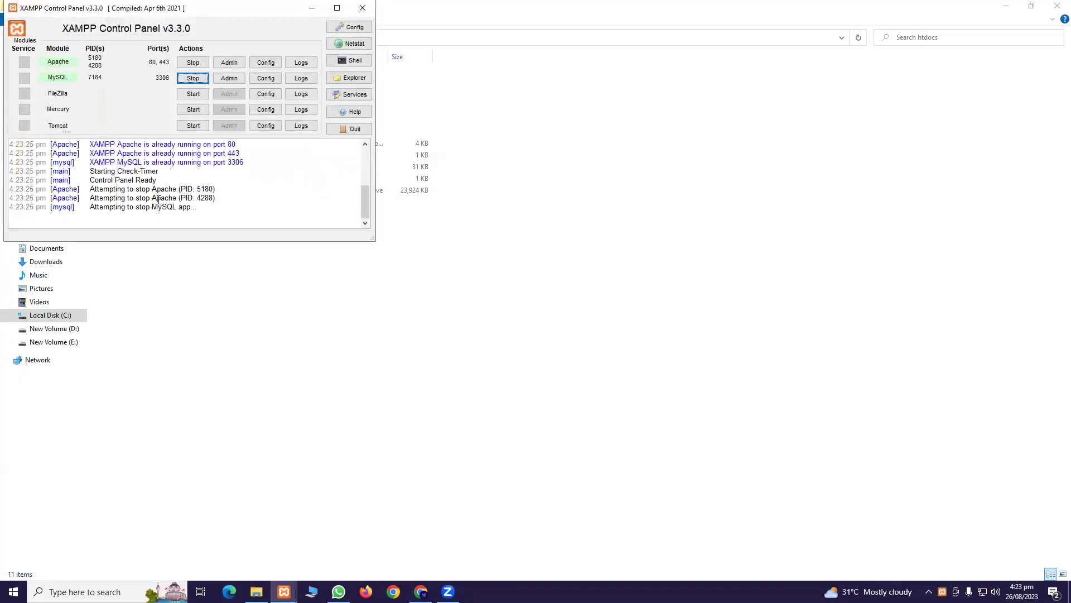
pyautogui.click(193, 62)
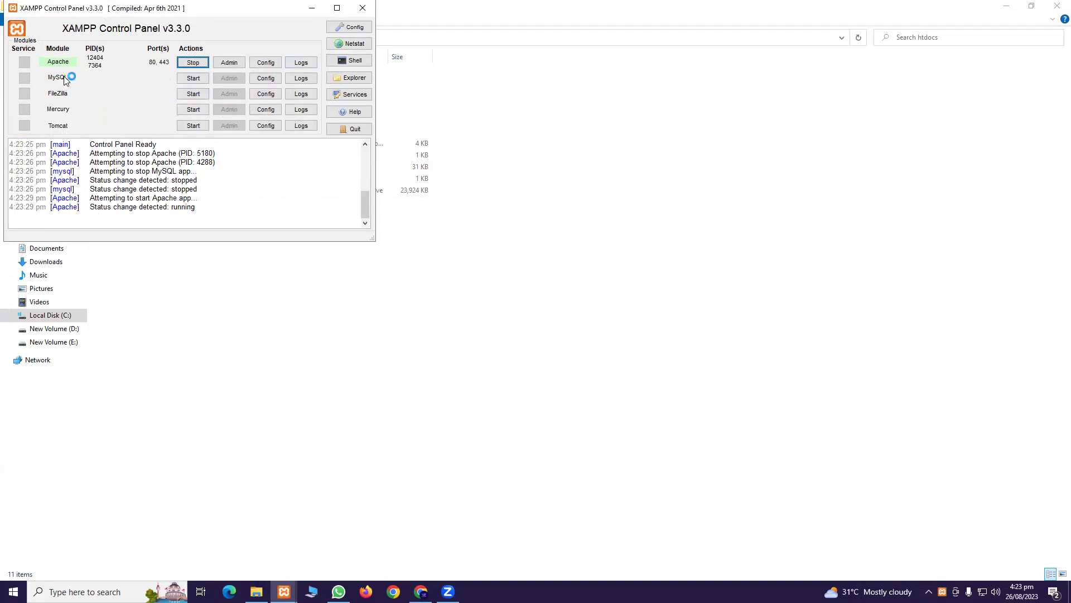
pyautogui.click(192, 78)
pyautogui.click(312, 8)
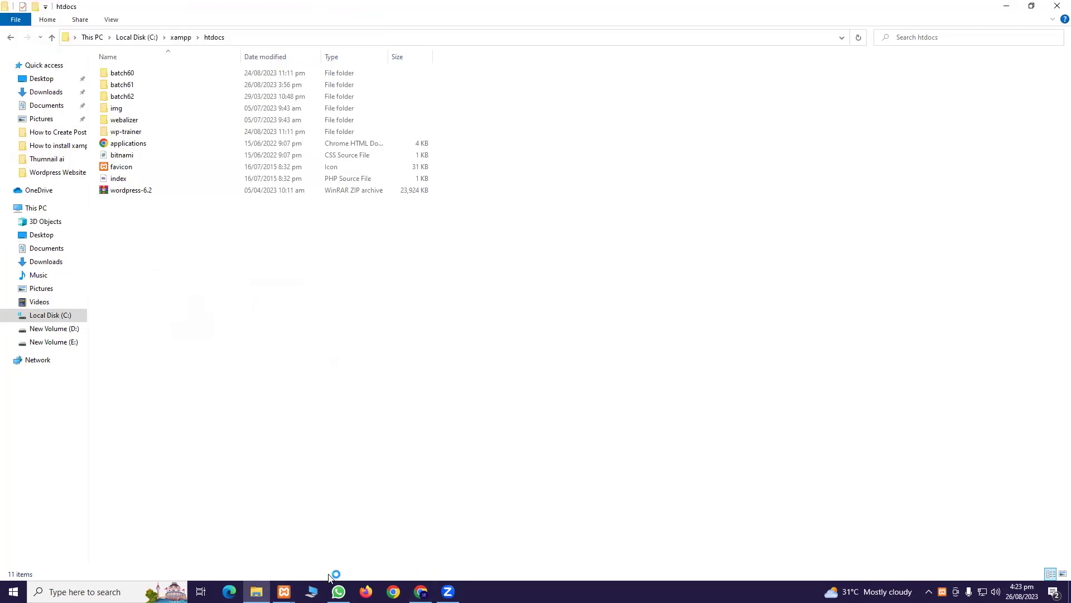
# Step: Switch to Chrome and replace the address bar's contents with localhost/phpmyadmin/
pyautogui.click(421, 591)
pyautogui.moveTo(210, 31); pyautogui.dragTo(45, 33)
pyautogui.press('BackSpace')
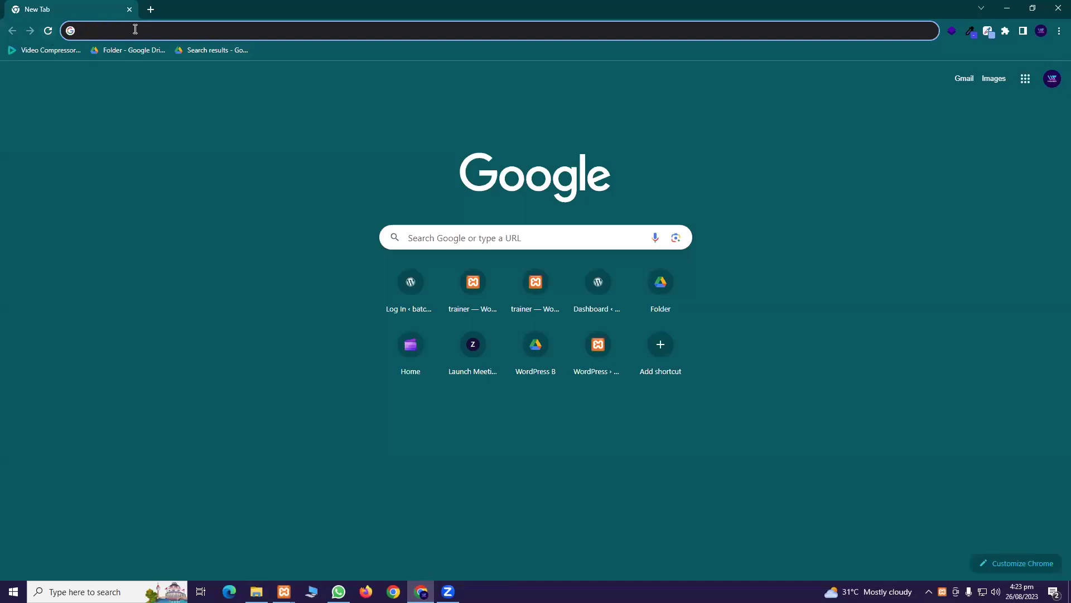
pyautogui.write('local')
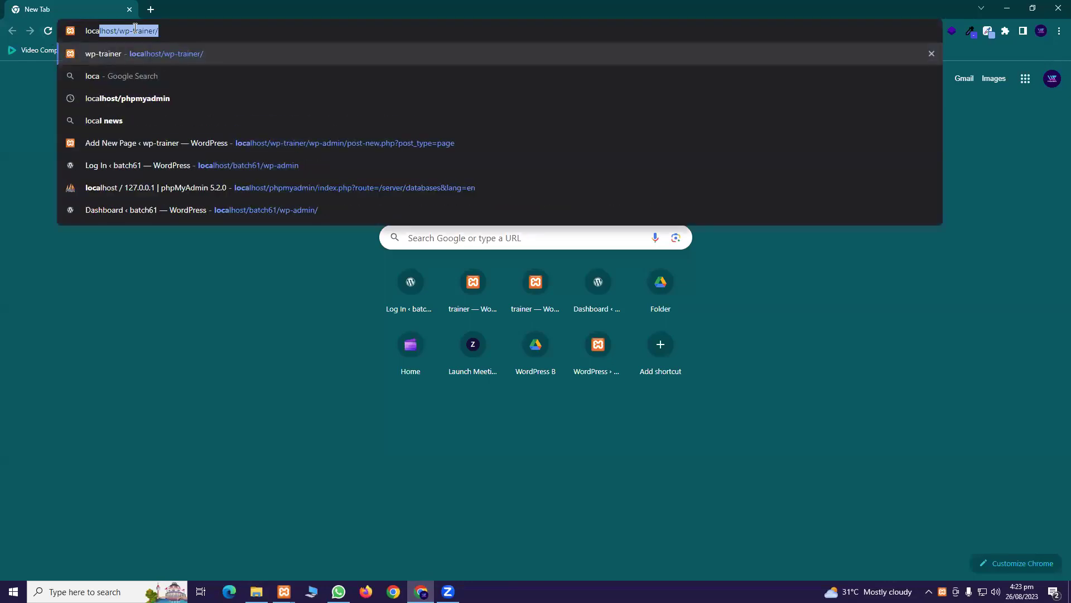
pyautogui.write('hos')
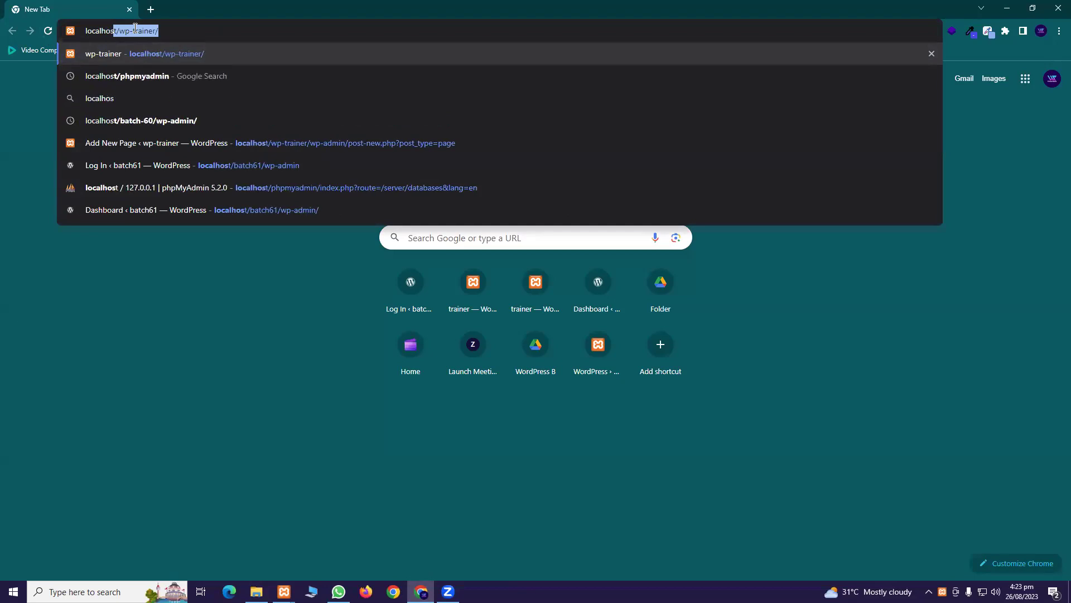
pyautogui.write('t/')
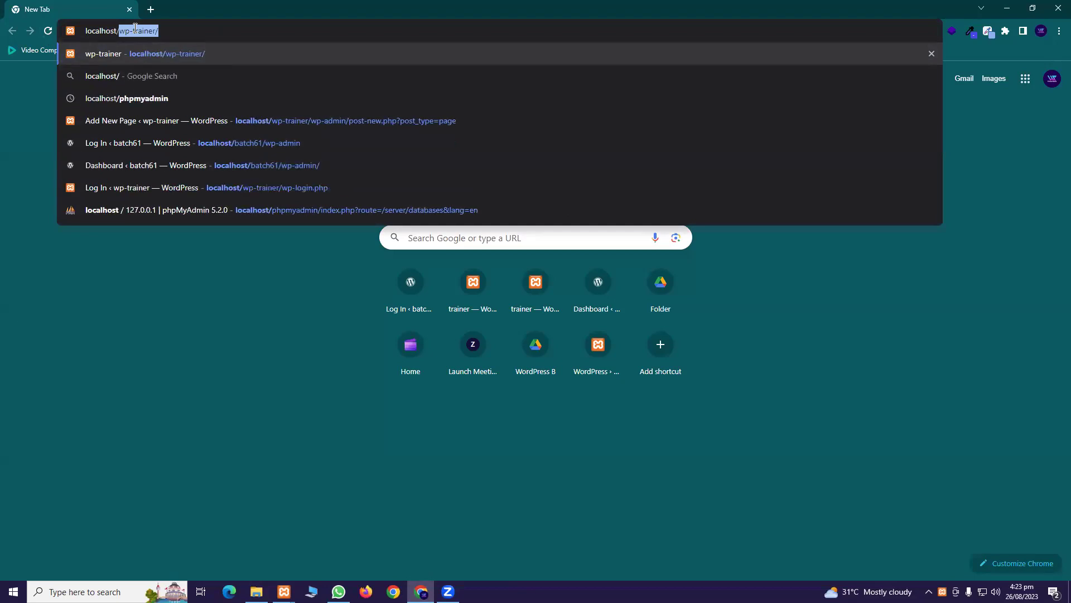
pyautogui.write('phpmyadmi')
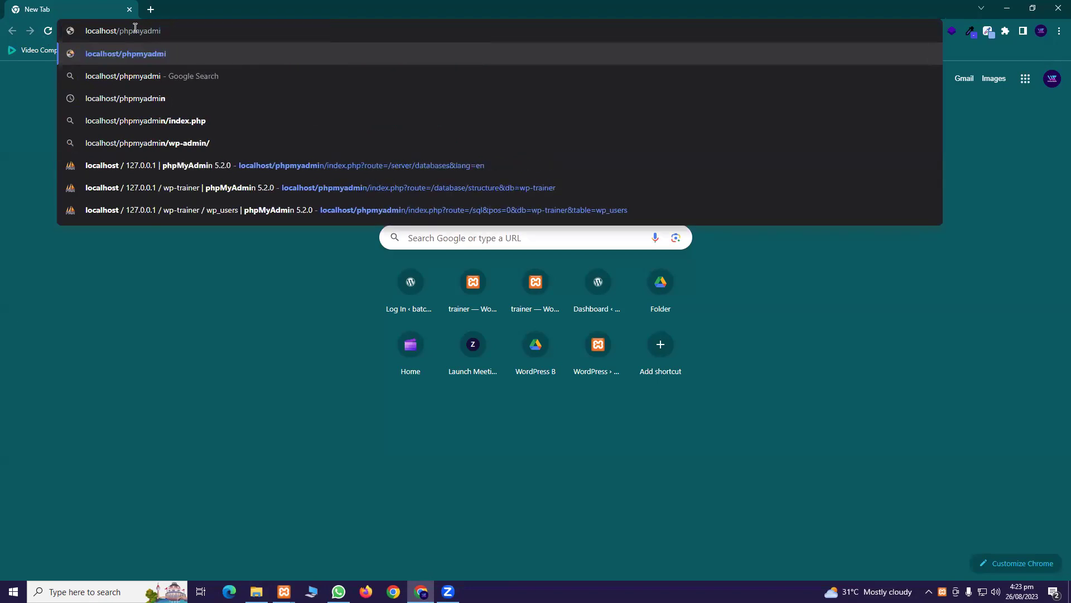
pyautogui.write('n')
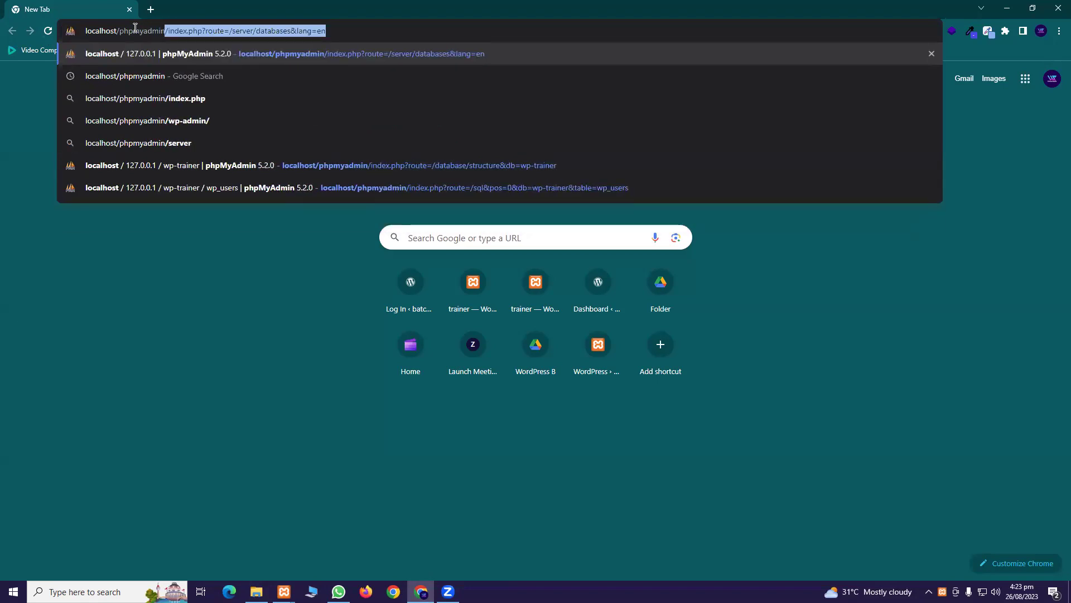
pyautogui.write('/index.php?rout')
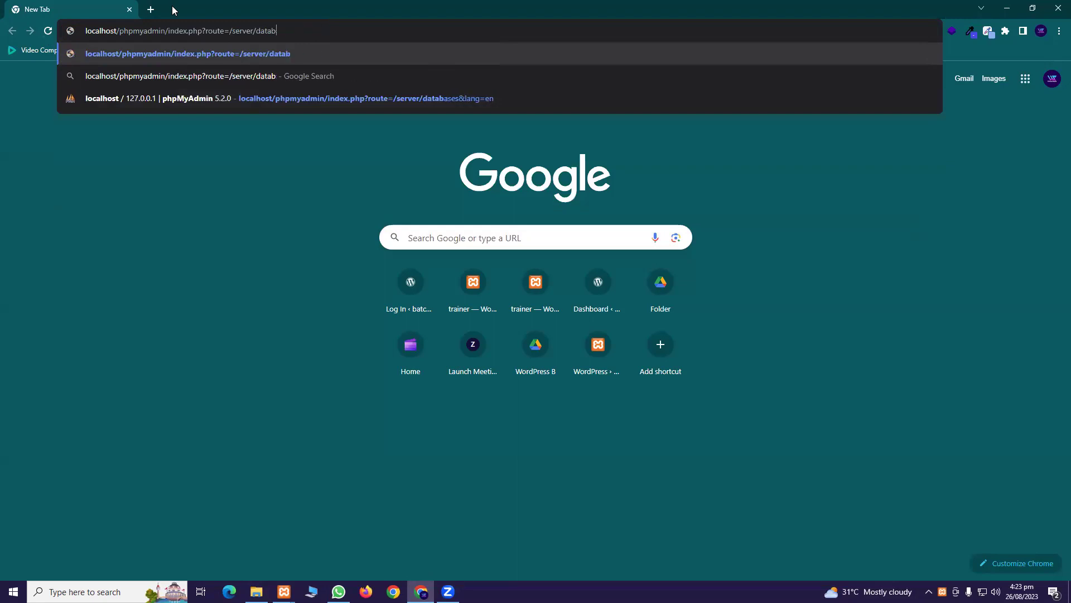
pyautogui.press('BackSpace')
pyautogui.press('BackSpace')
pyautogui.press('BackSpace')
pyautogui.press('BackSpace')
pyautogui.press('BackSpace')
pyautogui.press('BackSpace')
pyautogui.press('BackSpace')
pyautogui.press('BackSpace')
pyautogui.press('BackSpace')
pyautogui.press('BackSpace')
pyautogui.press('BackSpace')
pyautogui.press('BackSpace')
pyautogui.press('BackSpace')
pyautogui.press('BackSpace')
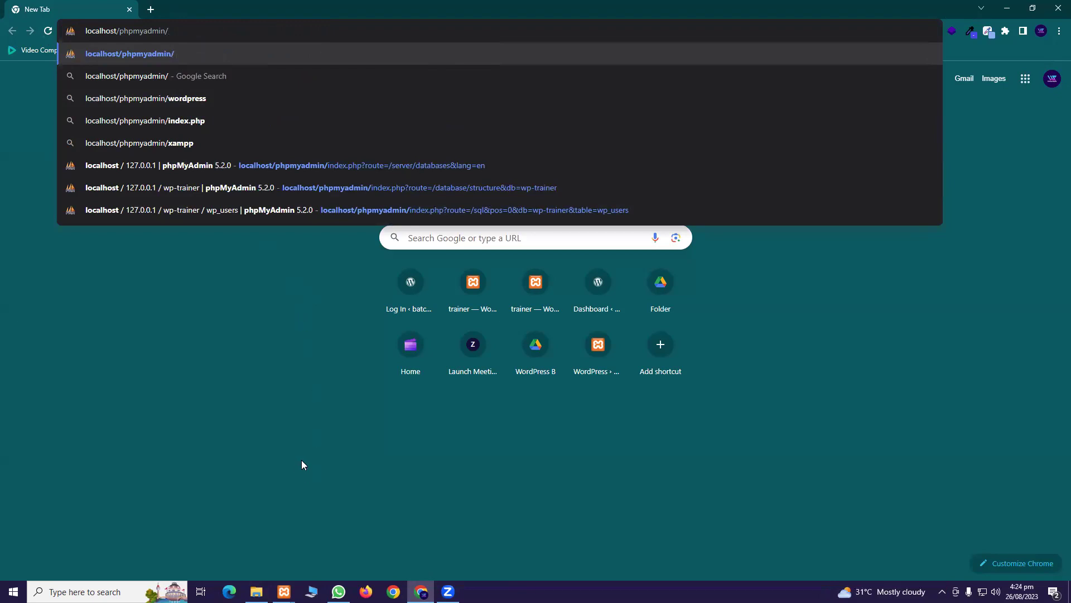
# Step: Review the xampp and htdocs folders in File Explorer, including the extraction options for the wordpress-6.2 archive
pyautogui.click(256, 591)
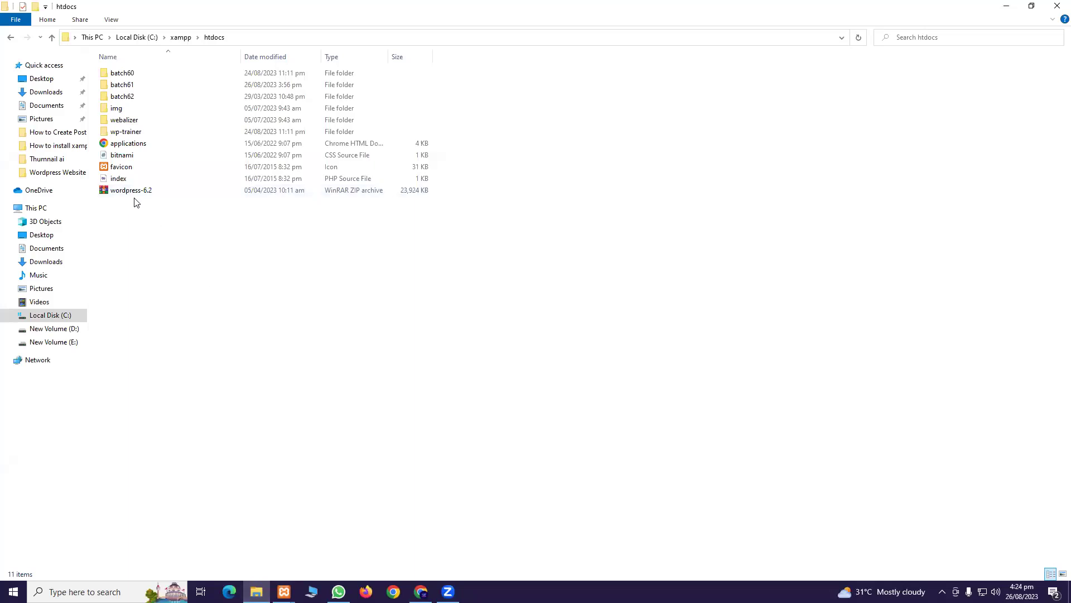
pyautogui.click(180, 37)
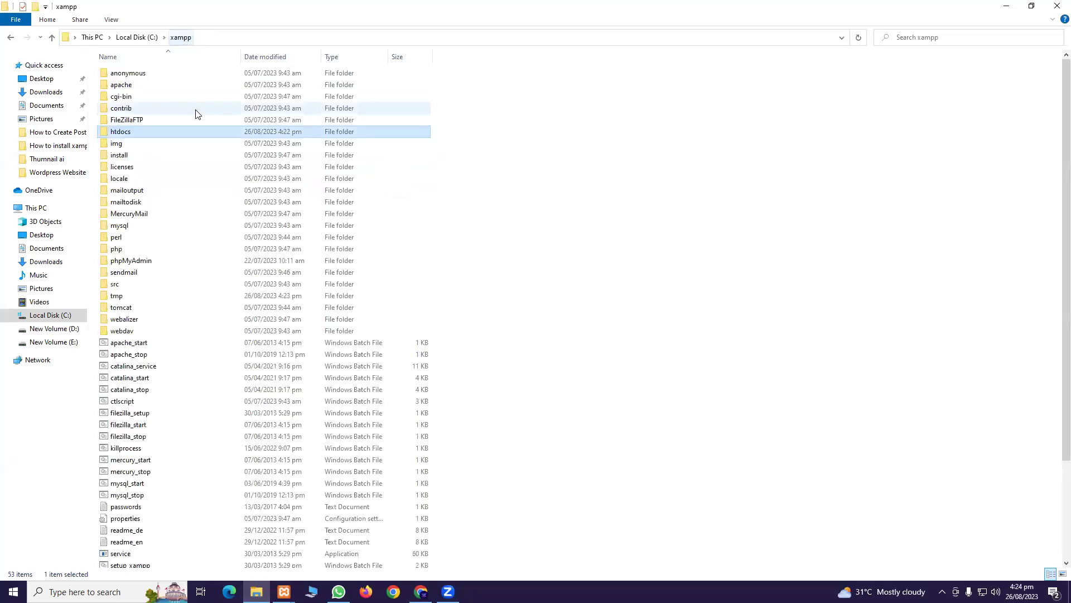
pyautogui.doubleClick(142, 136)
pyautogui.rightClick(166, 253)
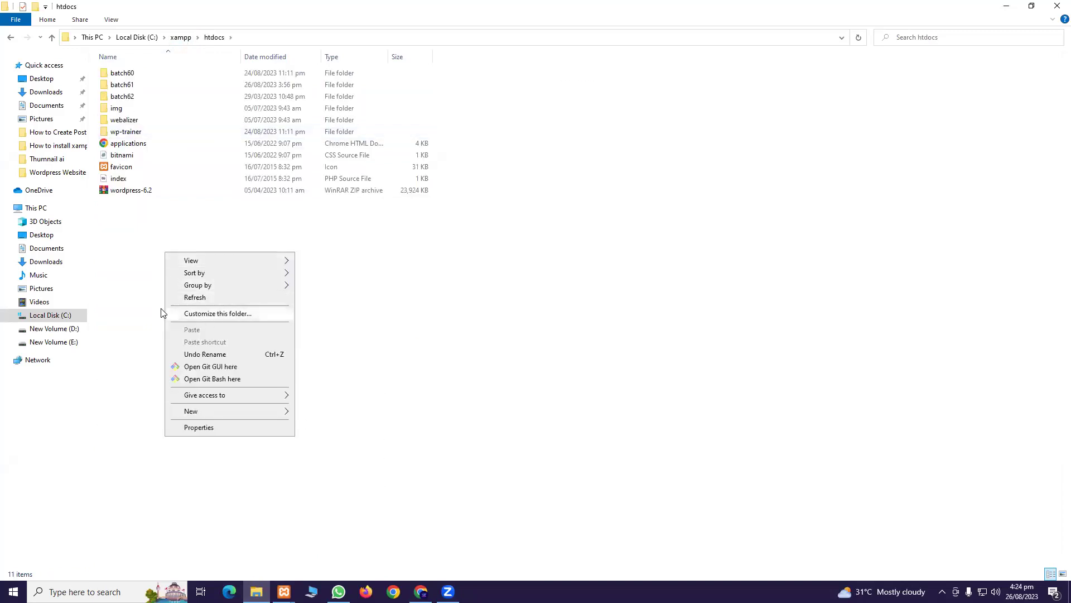
pyautogui.click(457, 355)
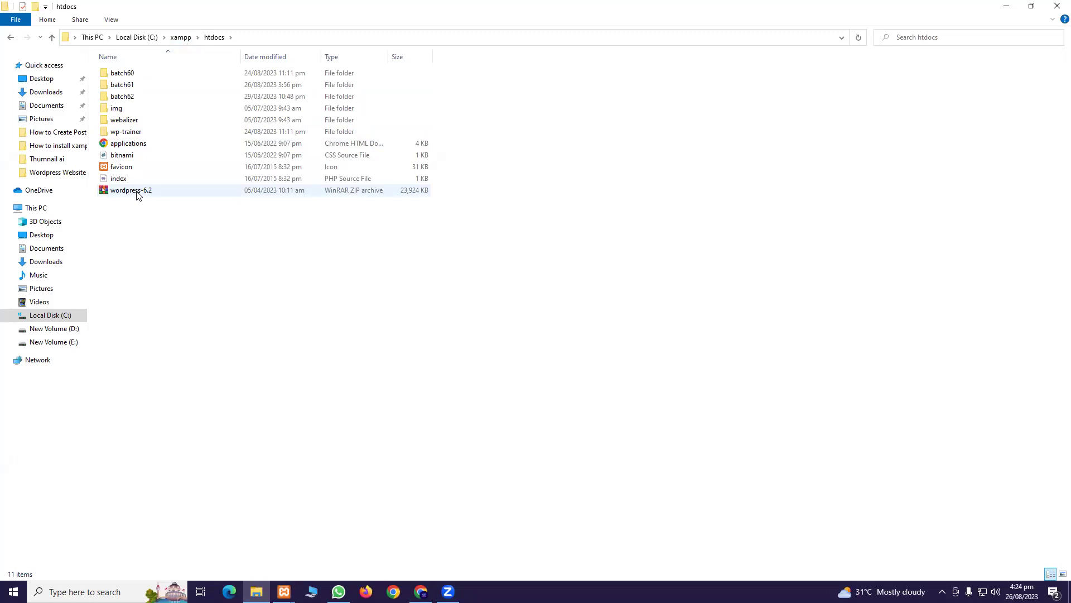
pyautogui.rightClick(137, 192)
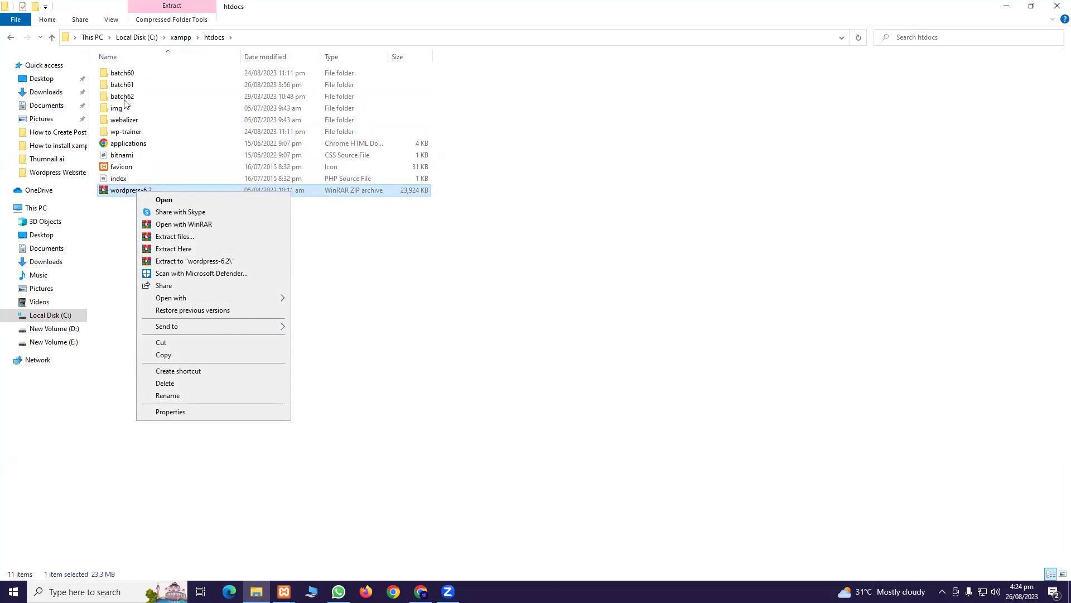
pyautogui.click(109, 280)
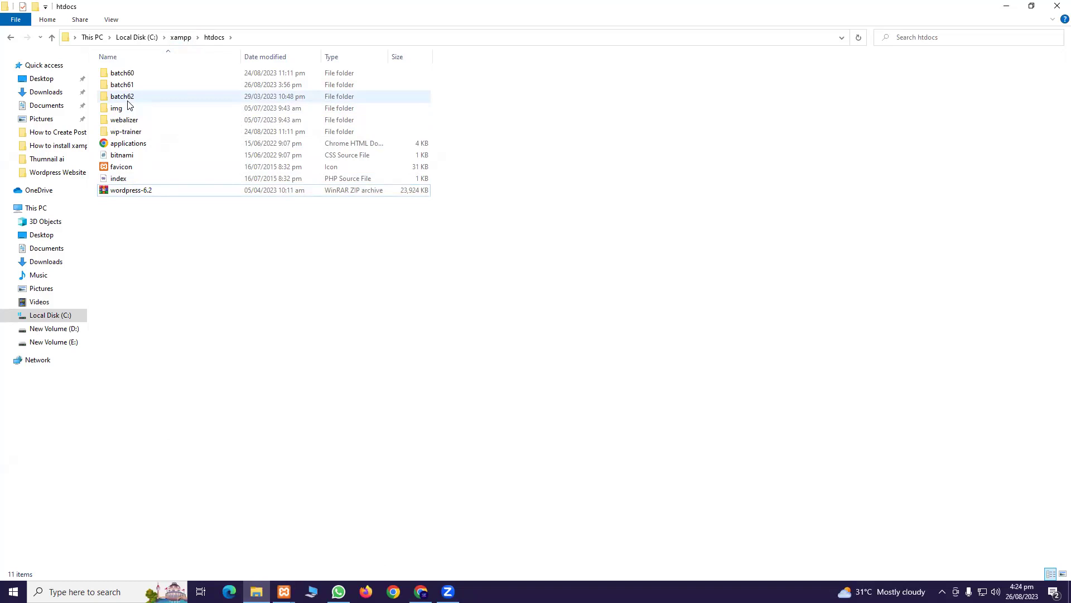
# Step: Search Windows for xamp and open the XAMPP Control Panel
pyautogui.click(83, 591)
pyautogui.write('x')
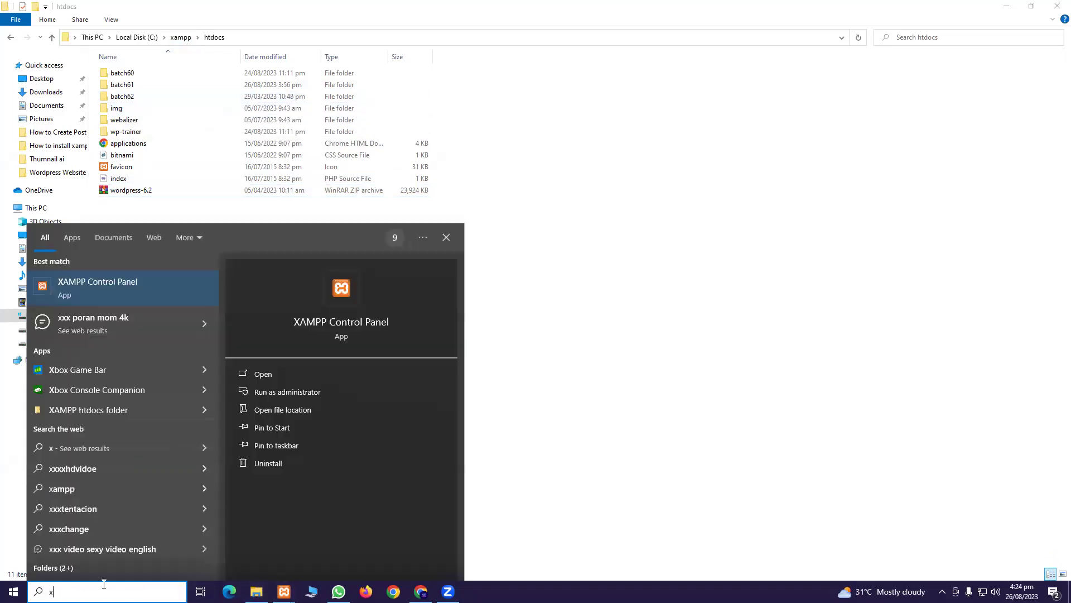
pyautogui.press('BackSpace')
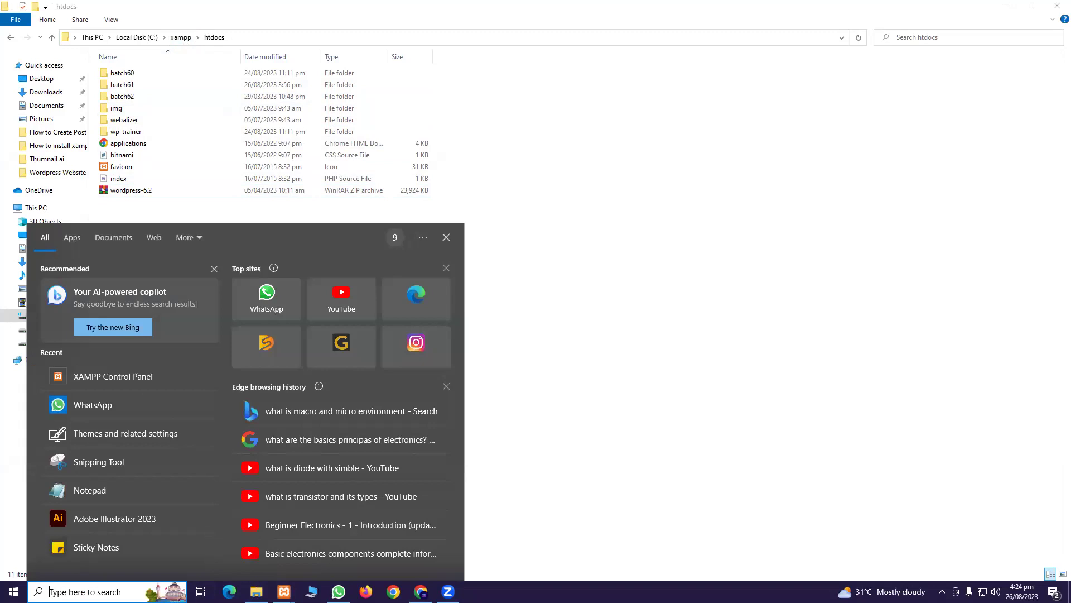
pyautogui.write('xamp')
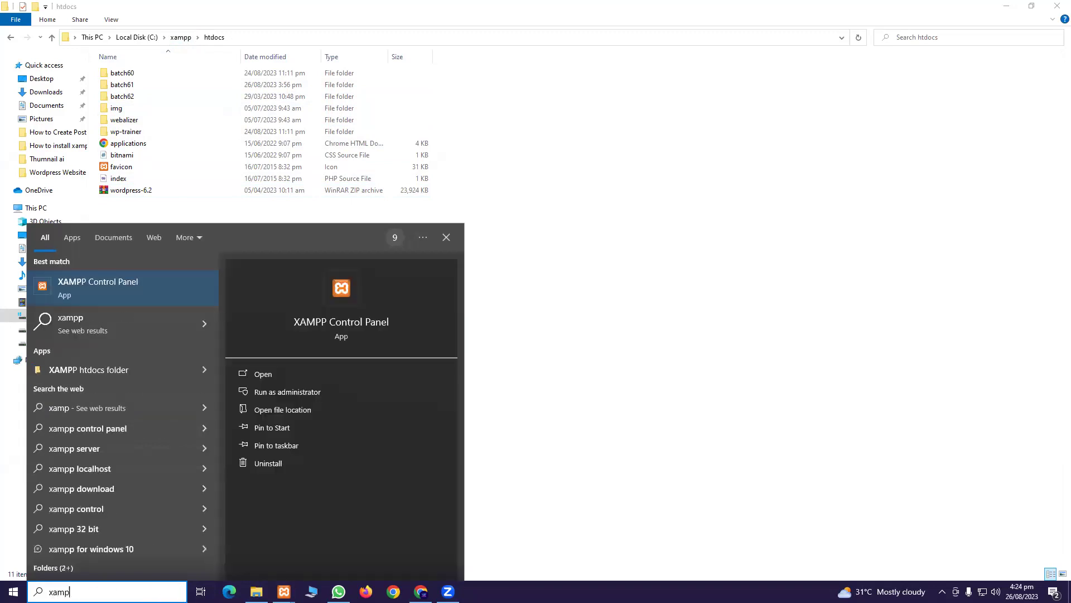
pyautogui.click(126, 290)
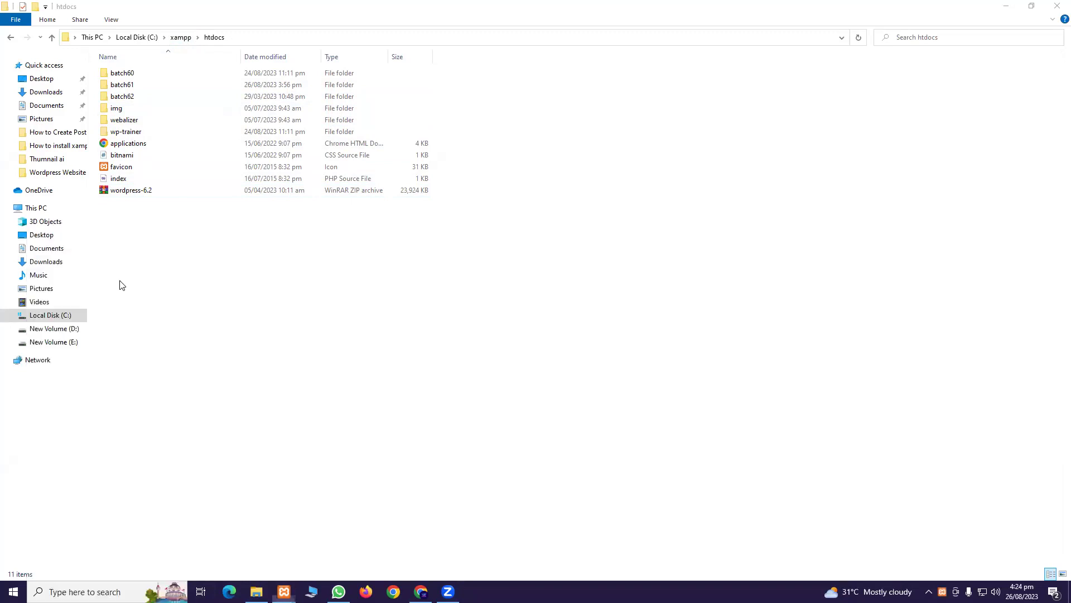
# Step: Stop and start both Apache and MySQL again, then minimize the control panel and return to Chrome
pyautogui.click(193, 63)
pyautogui.click(193, 78)
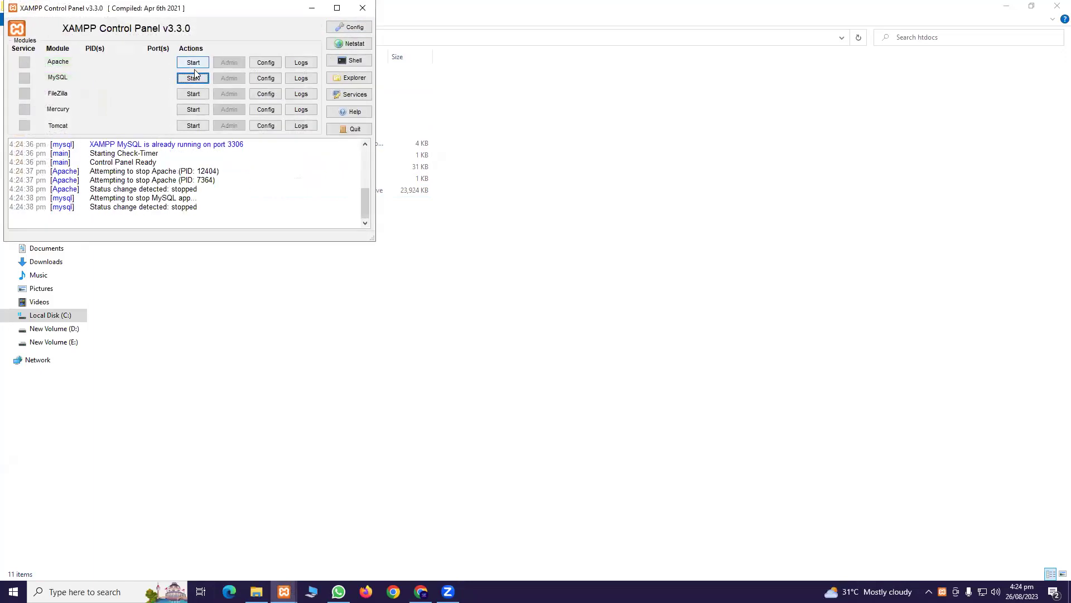
pyautogui.click(193, 63)
pyautogui.click(197, 78)
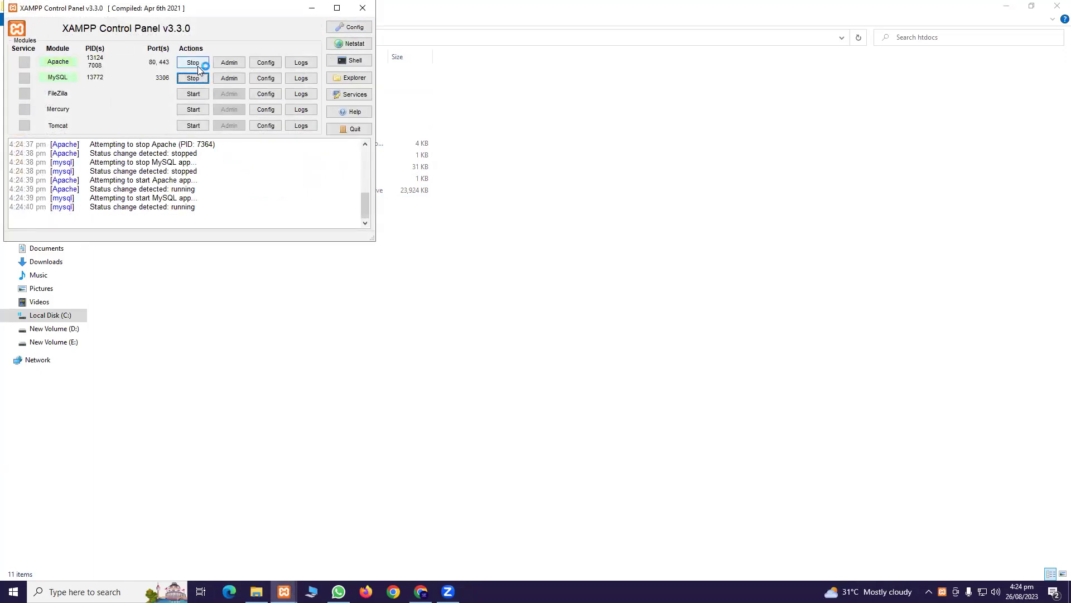
pyautogui.click(311, 8)
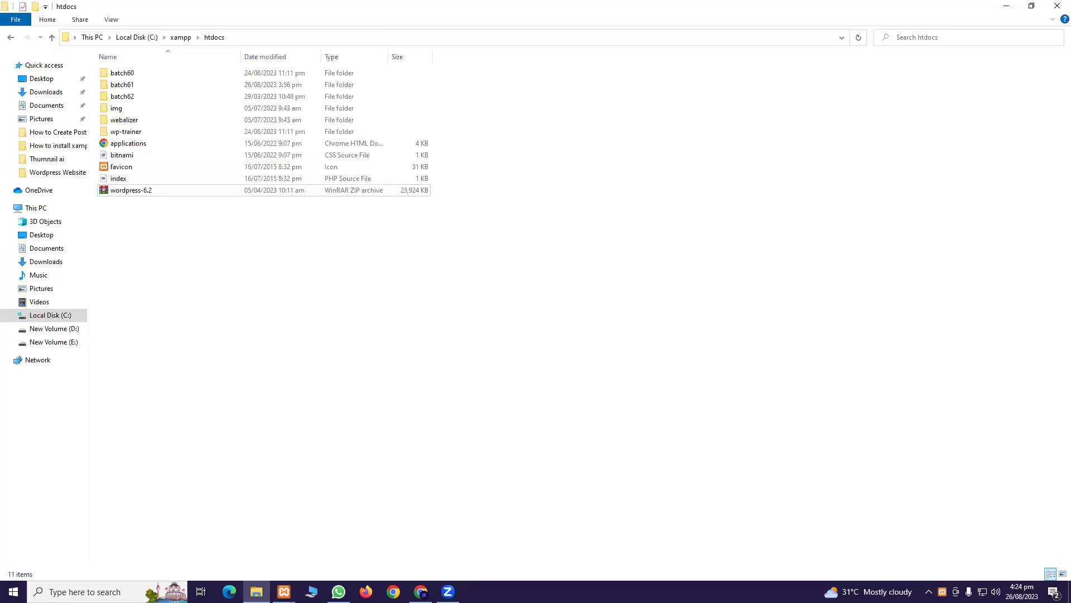
pyautogui.click(421, 592)
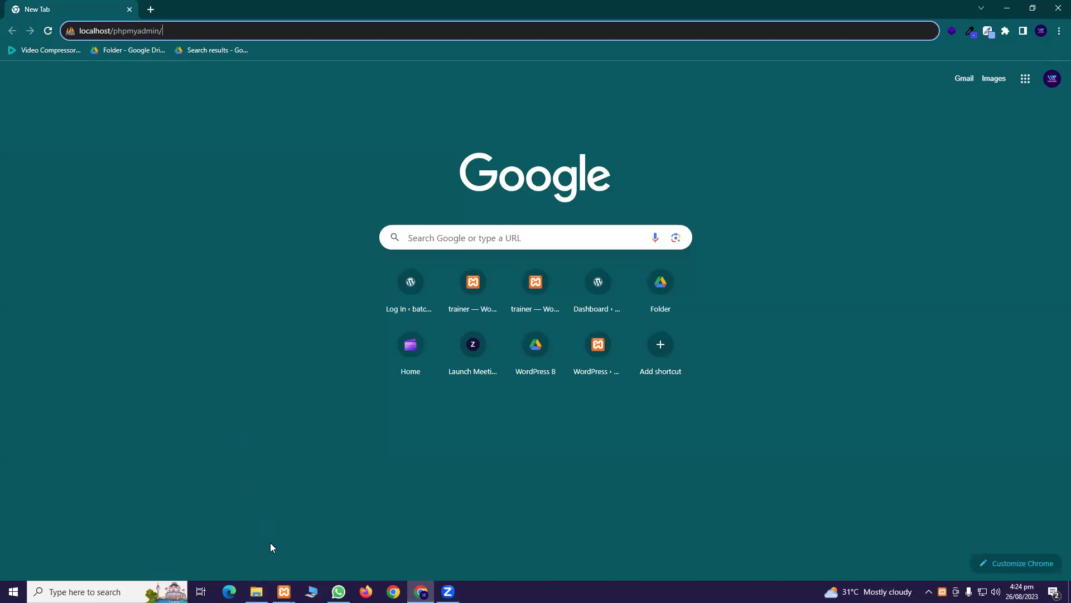
# Step: Check the Apache and MySQL status in the XAMPP Control Panel, then return to Chrome and load localhost/phpmyadmin/
pyautogui.click(283, 592)
pyautogui.click(329, 503)
pyautogui.click(273, 503)
pyautogui.click(277, 529)
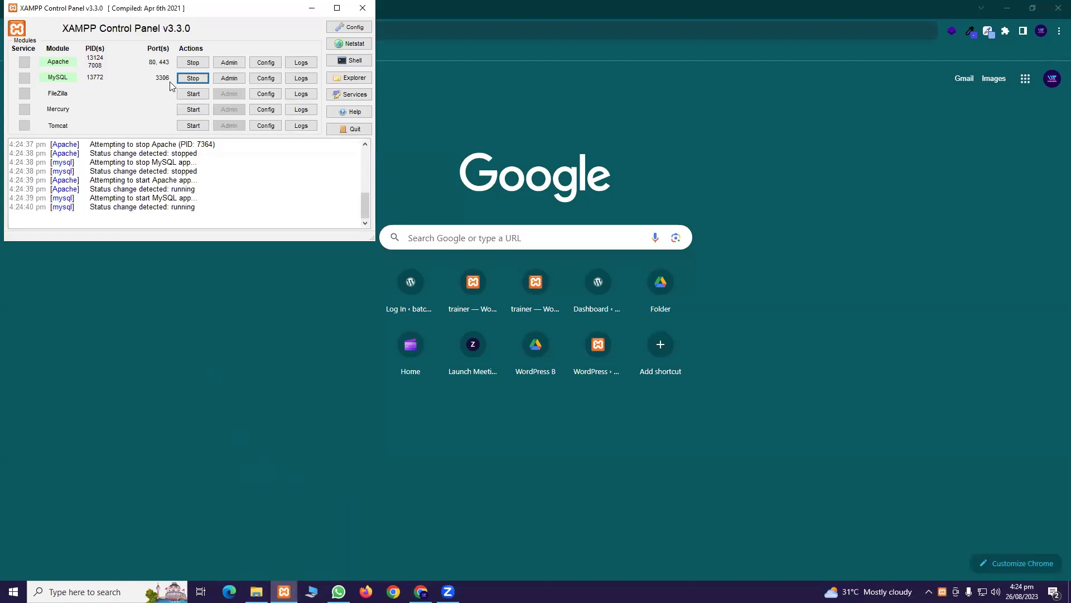
pyautogui.click(312, 7)
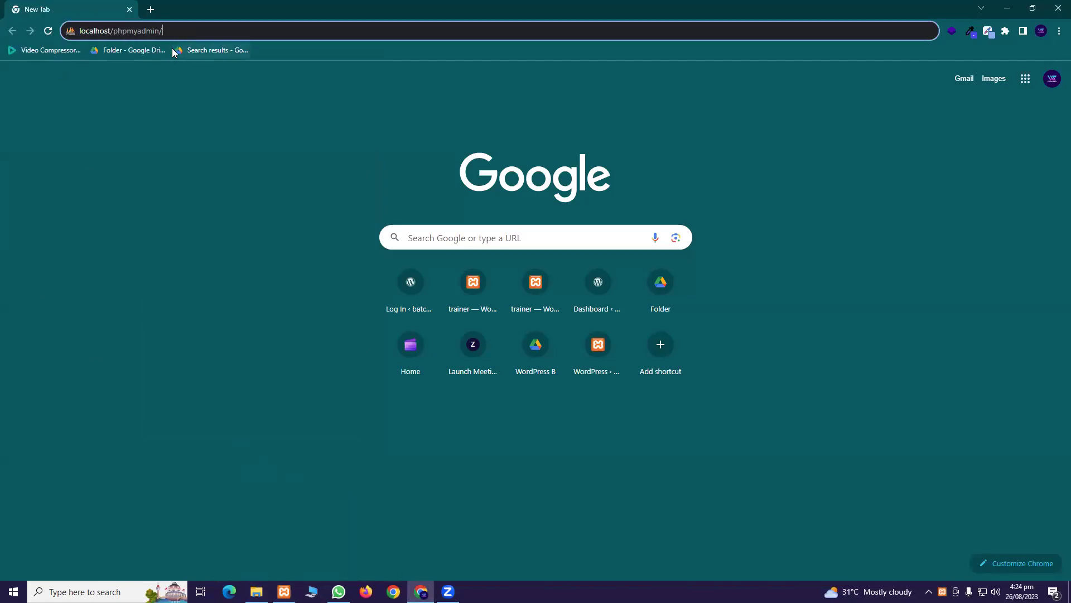
pyautogui.press('Return')
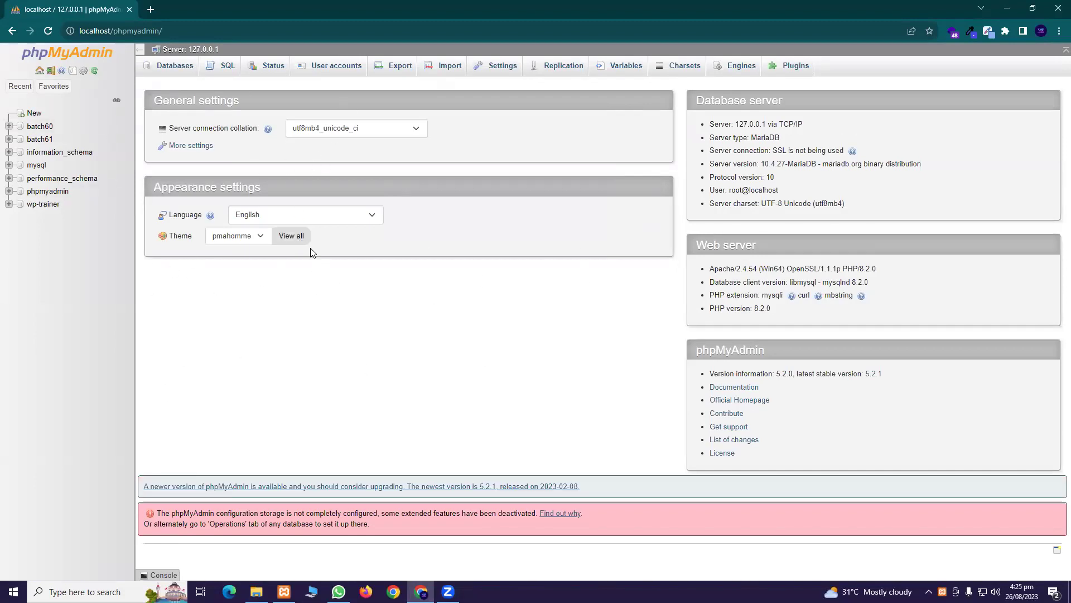
# Step: Create a database named batch62 in phpMyAdmin with the utf8mb4_general_ci collation, checking the name against the htdocs folder
pyautogui.click(159, 74)
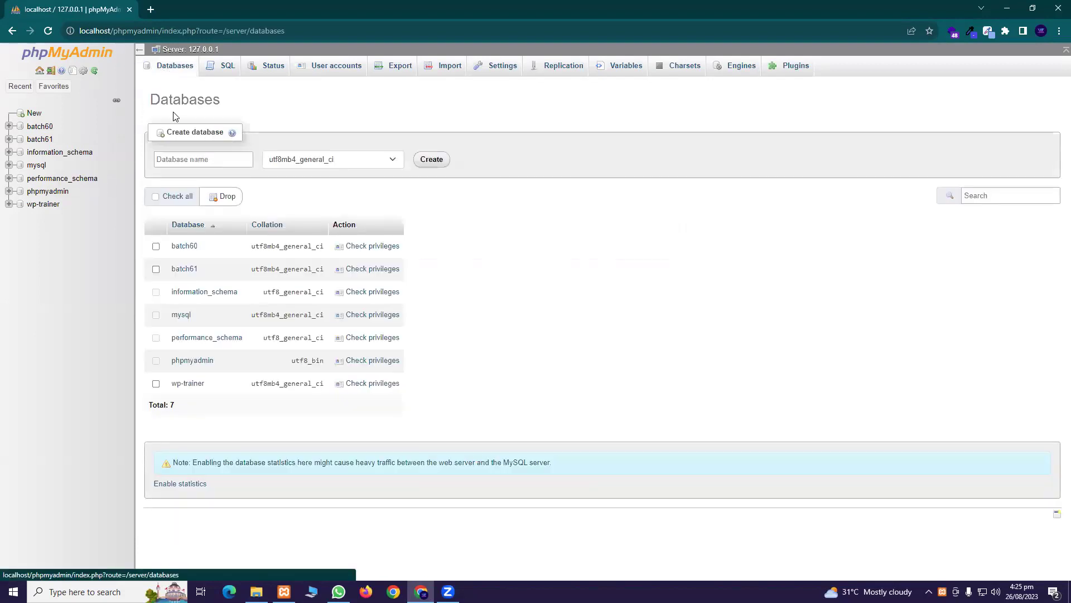
pyautogui.click(191, 159)
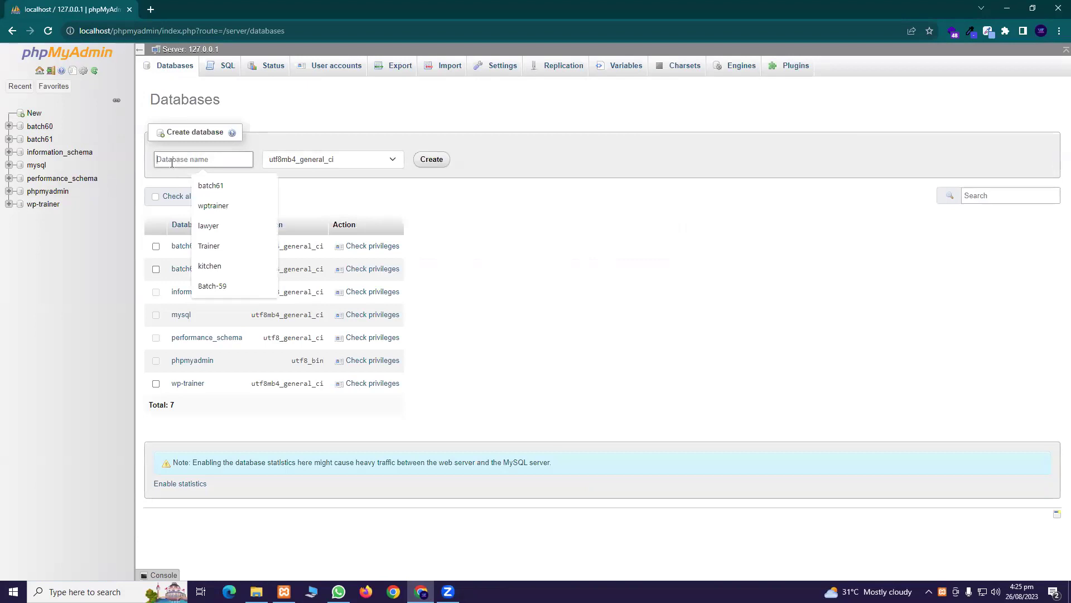
pyautogui.press('Return')
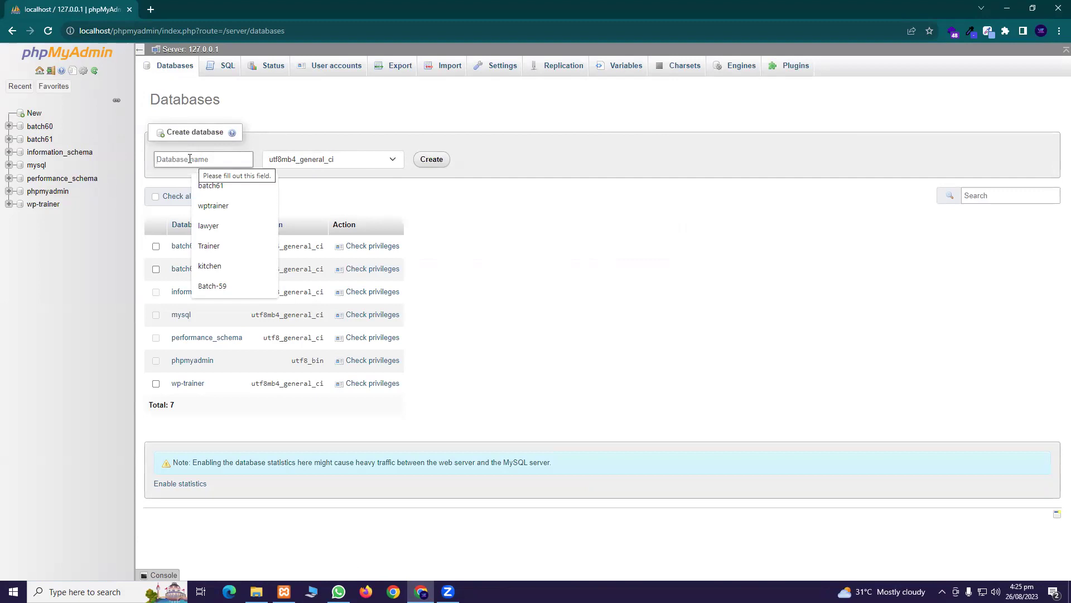
pyautogui.rightClick(174, 159)
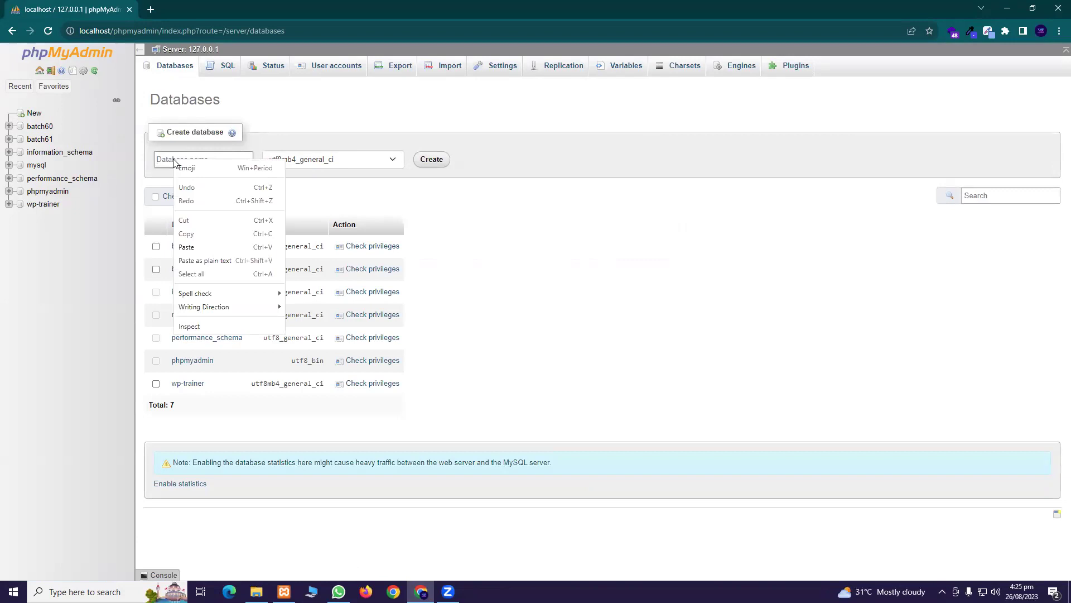
pyautogui.click(186, 247)
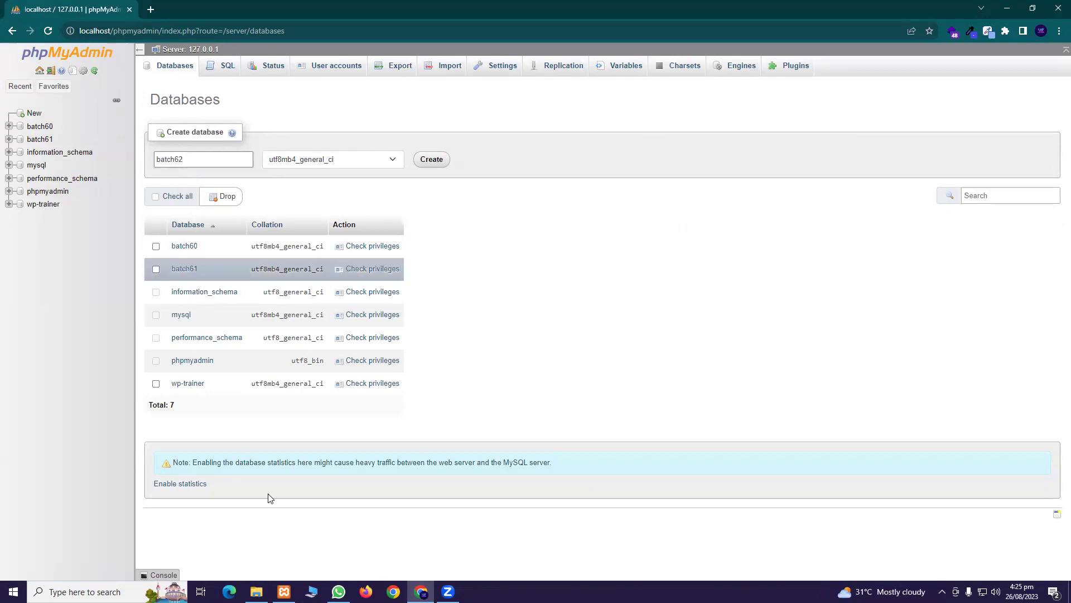
pyautogui.click(256, 592)
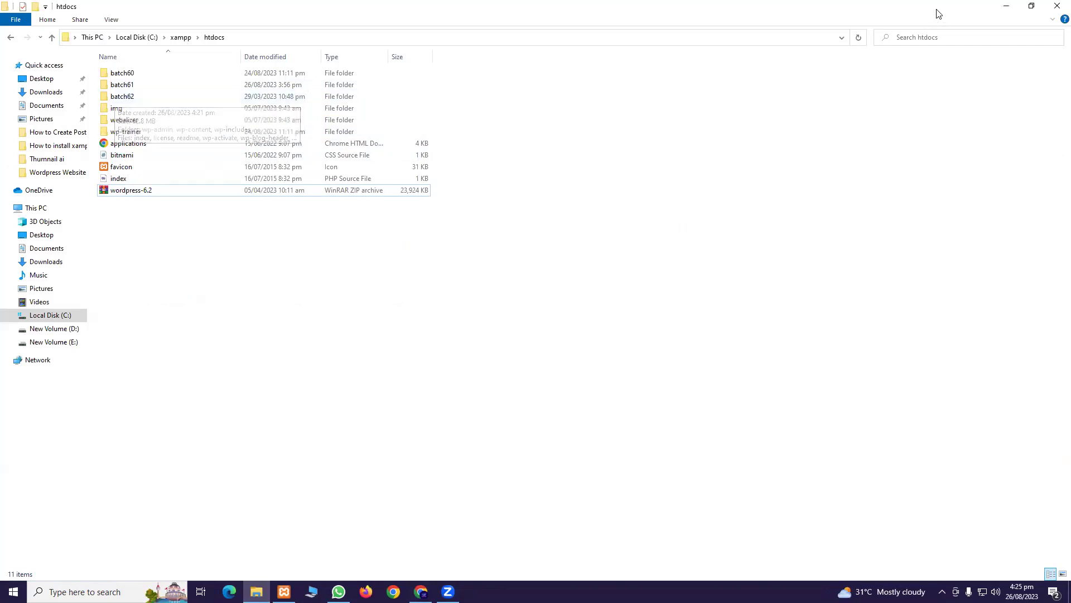
pyautogui.click(1006, 6)
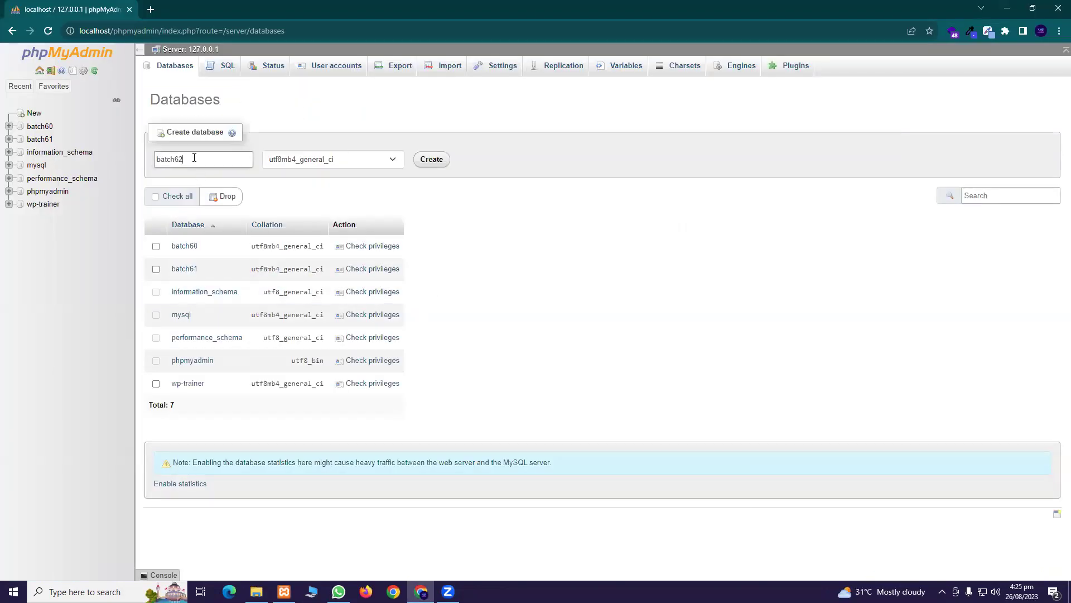
pyautogui.click(434, 161)
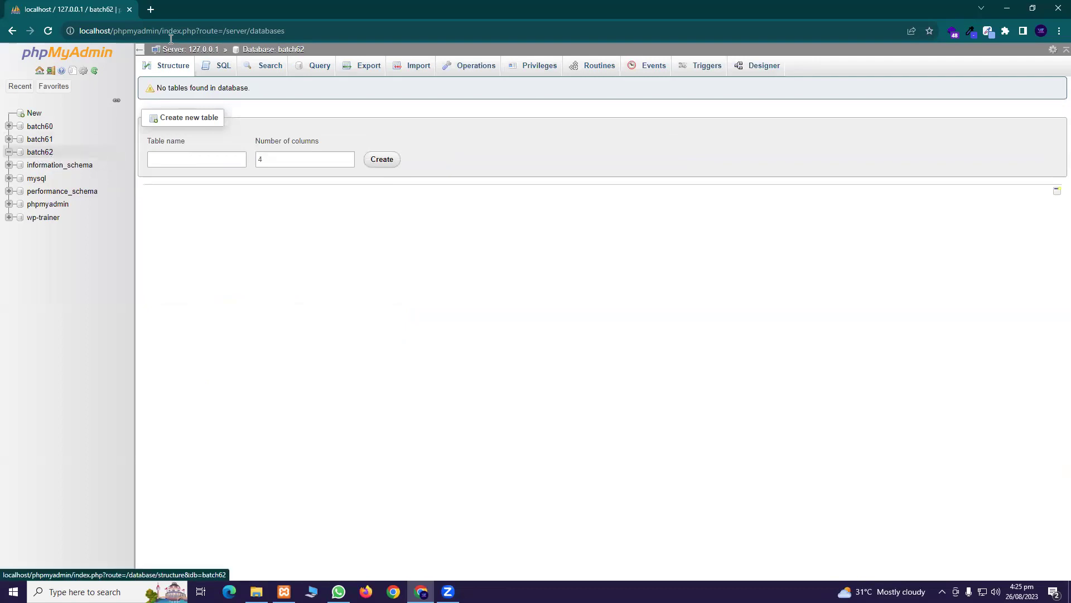
# Step: Open localhost/batch62 in a new browser tab to start the WordPress installation
pyautogui.click(150, 9)
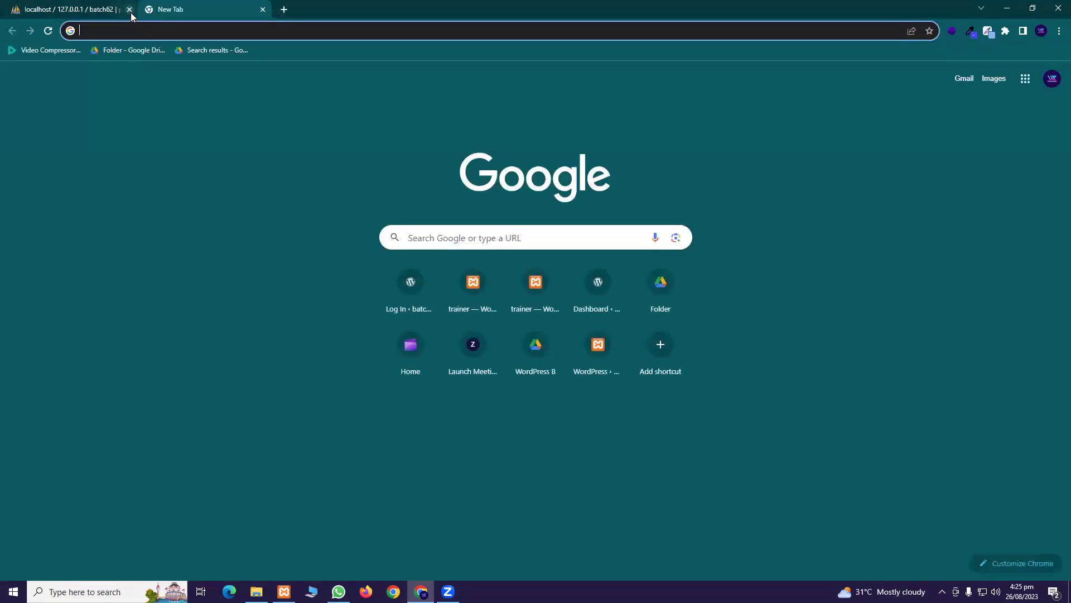
pyautogui.write('local')
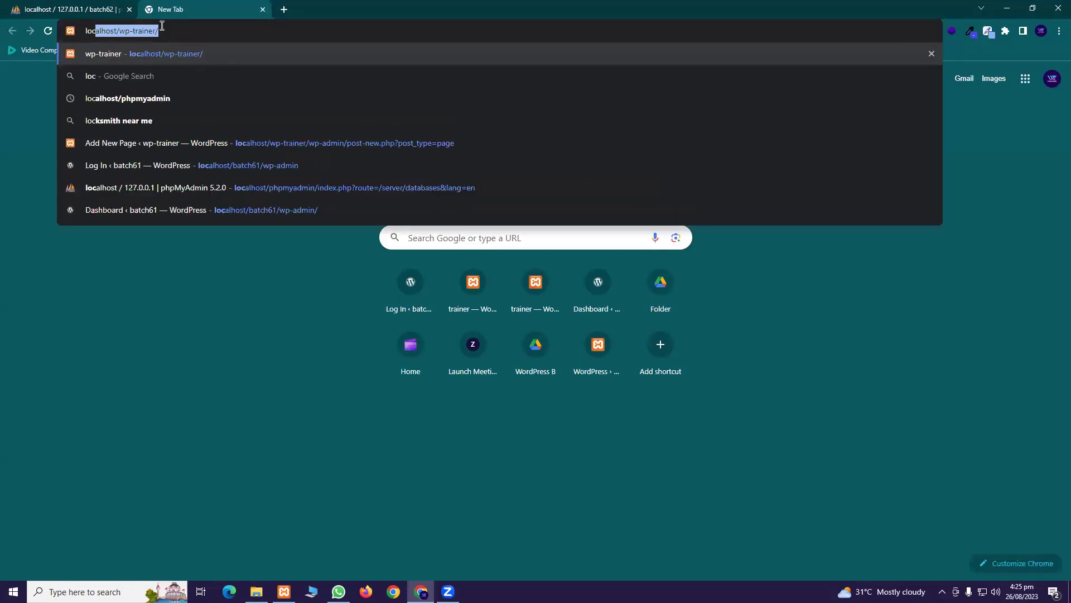
pyautogui.write('host/')
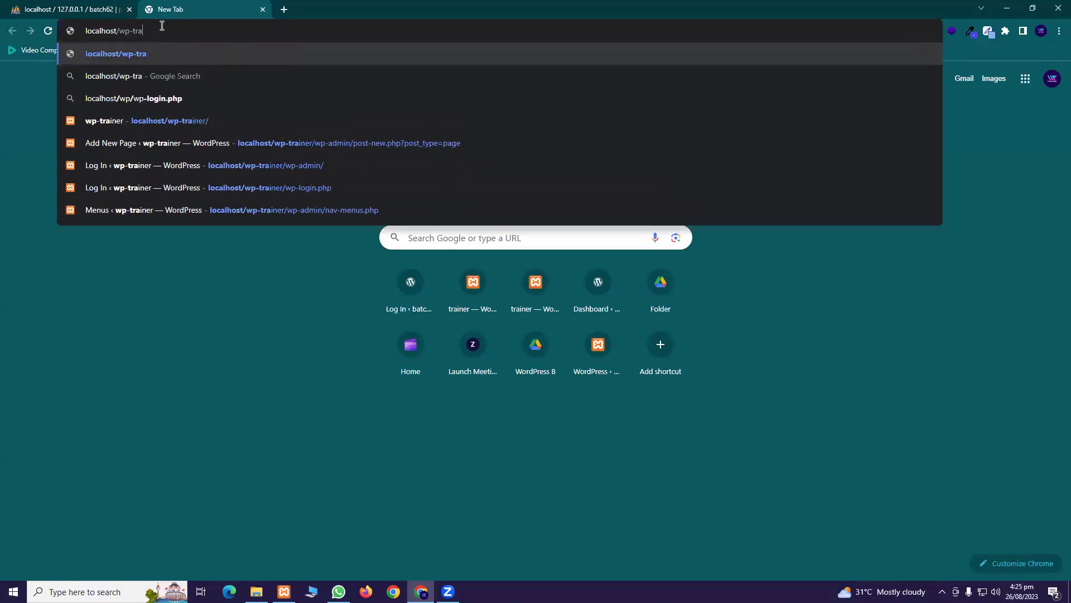
pyautogui.click(39, 6)
pyautogui.click(194, 9)
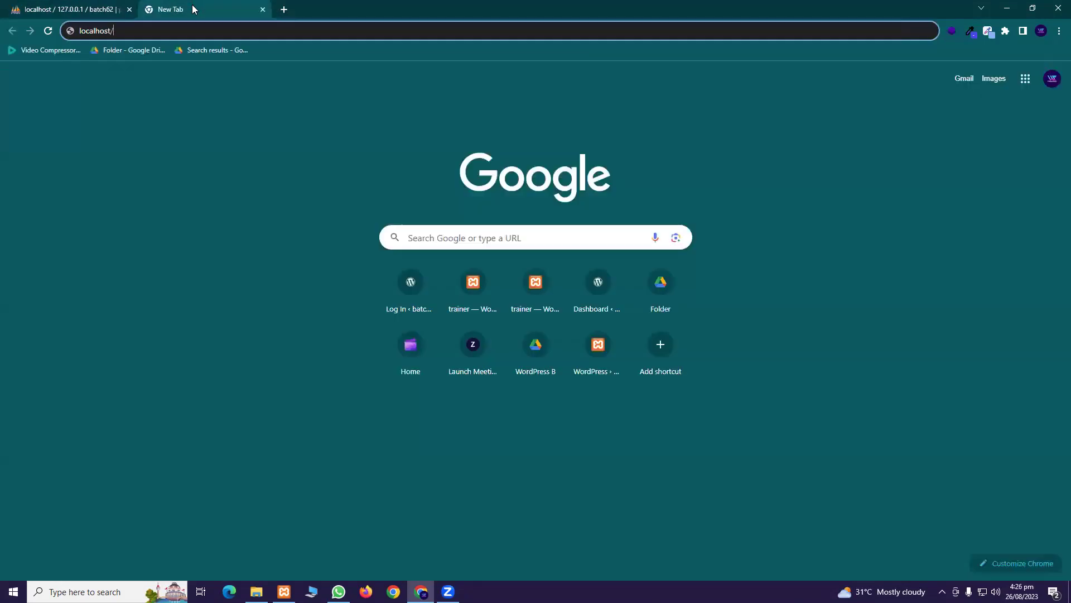
pyautogui.rightClick(135, 29)
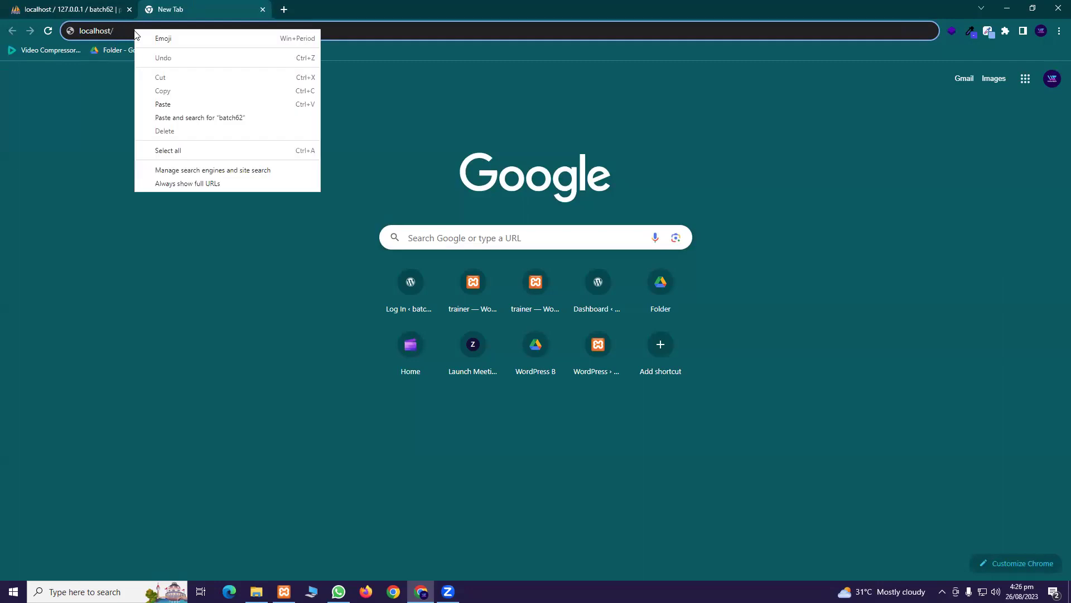
pyautogui.click(163, 104)
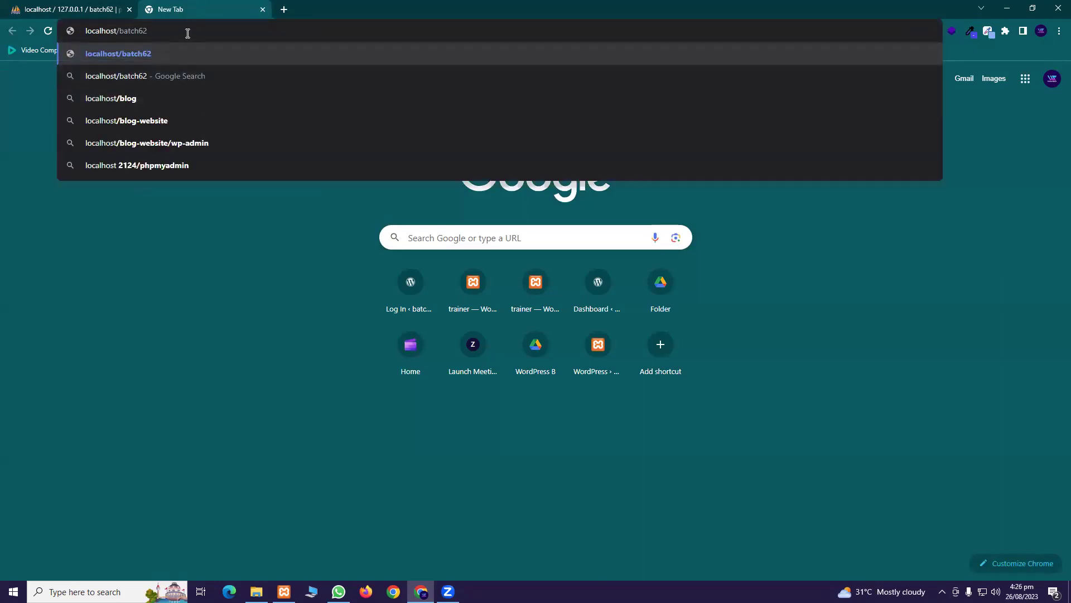
pyautogui.press('Return')
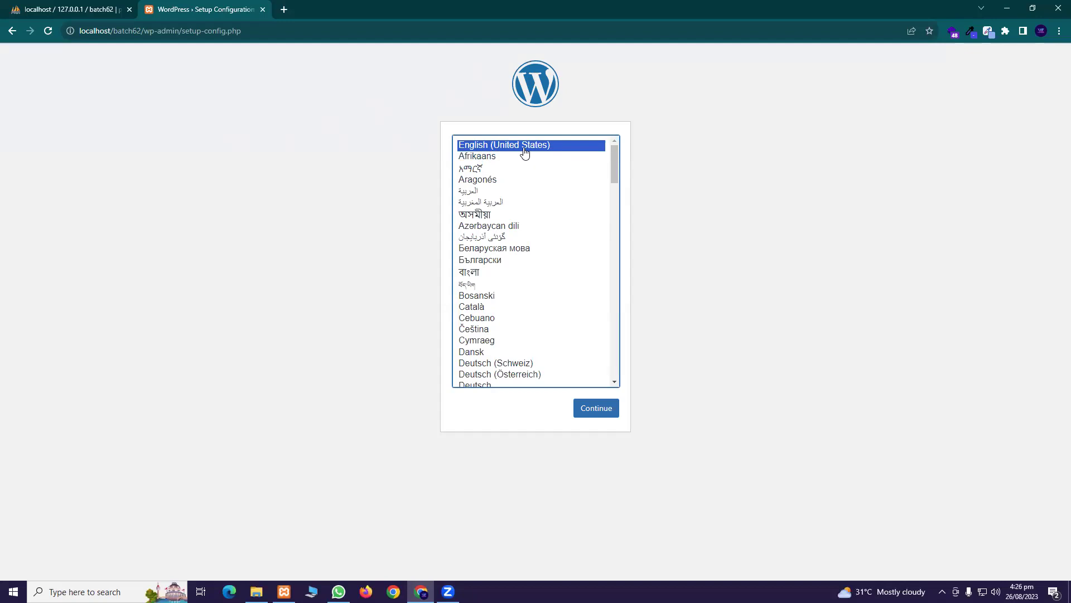
# Step: Continue the WordPress setup in English (United States) to the database connection form and enter batch62 as the database name
pyautogui.click(600, 409)
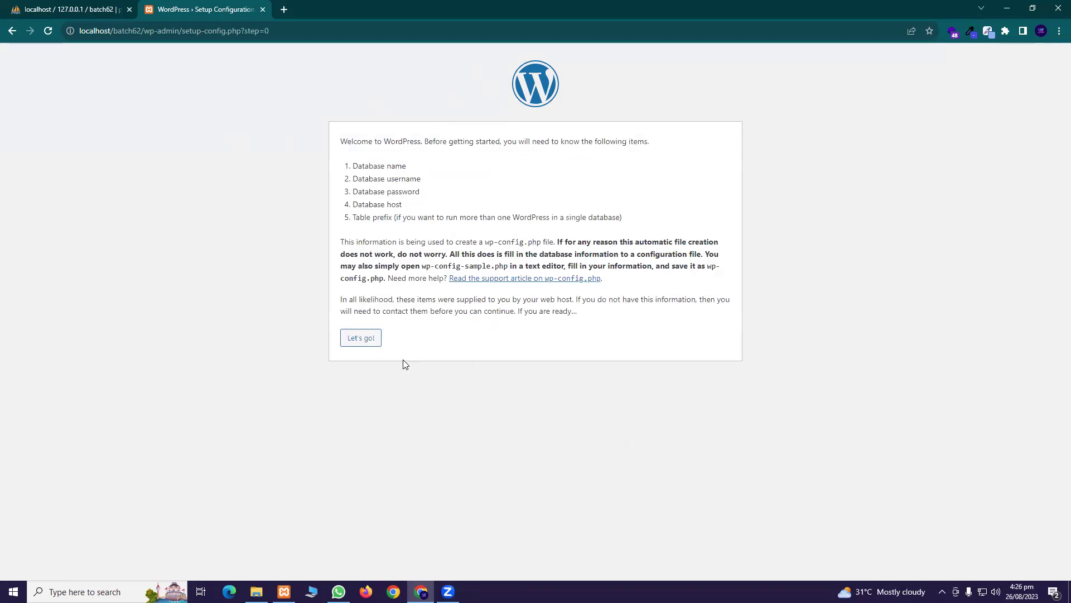
pyautogui.click(367, 348)
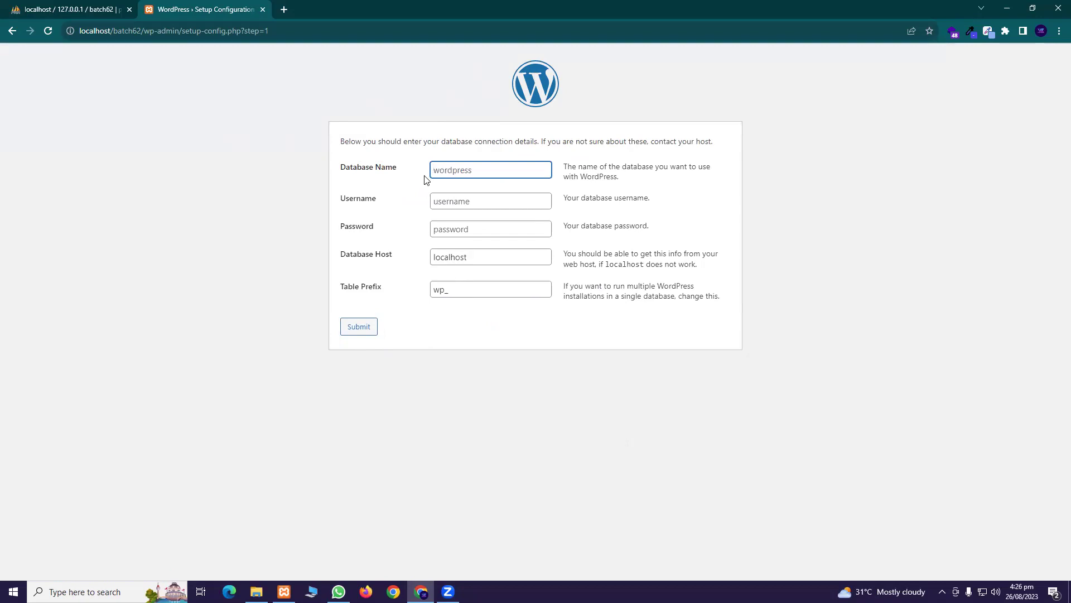
pyautogui.rightClick(459, 172)
pyautogui.click(470, 211)
pyautogui.click(399, 220)
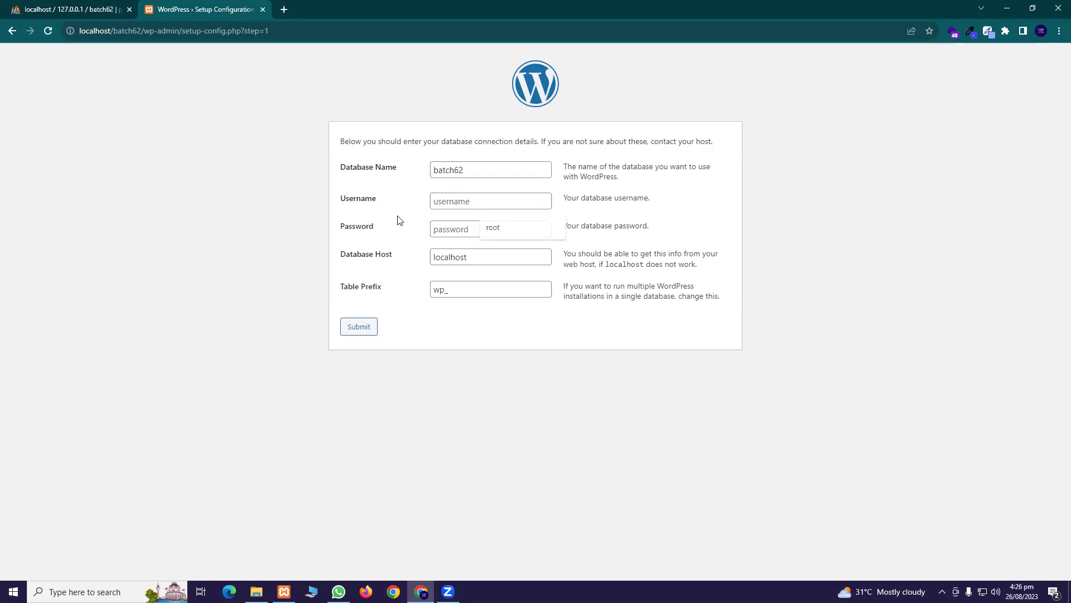
# Step: Try to connect to the database with the username root, an empty password, host localhost and table prefix wp_
pyautogui.click(506, 203)
pyautogui.write('root')
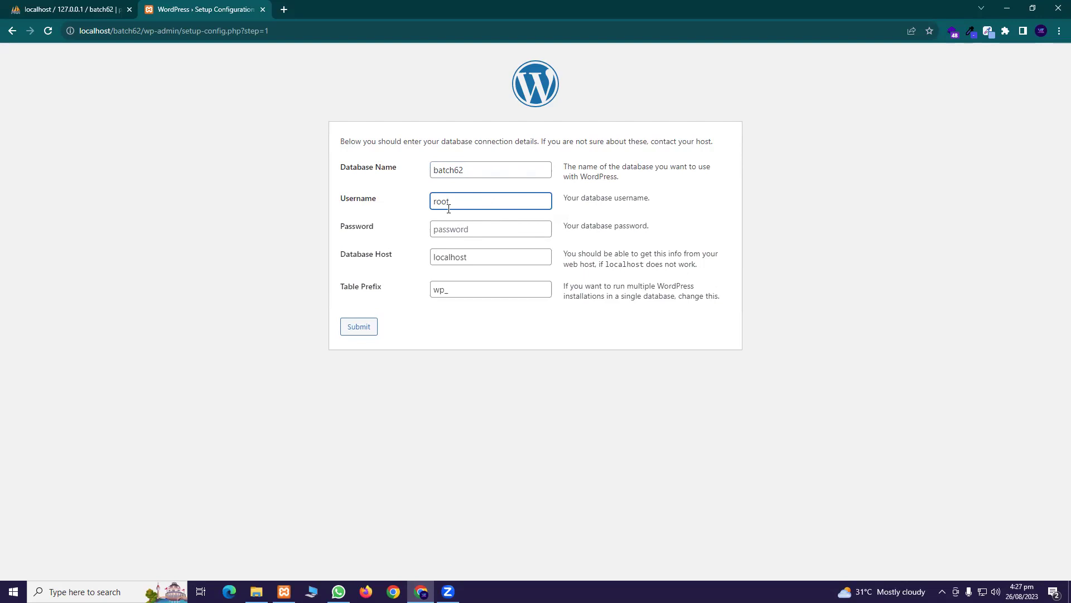
pyautogui.click(458, 233)
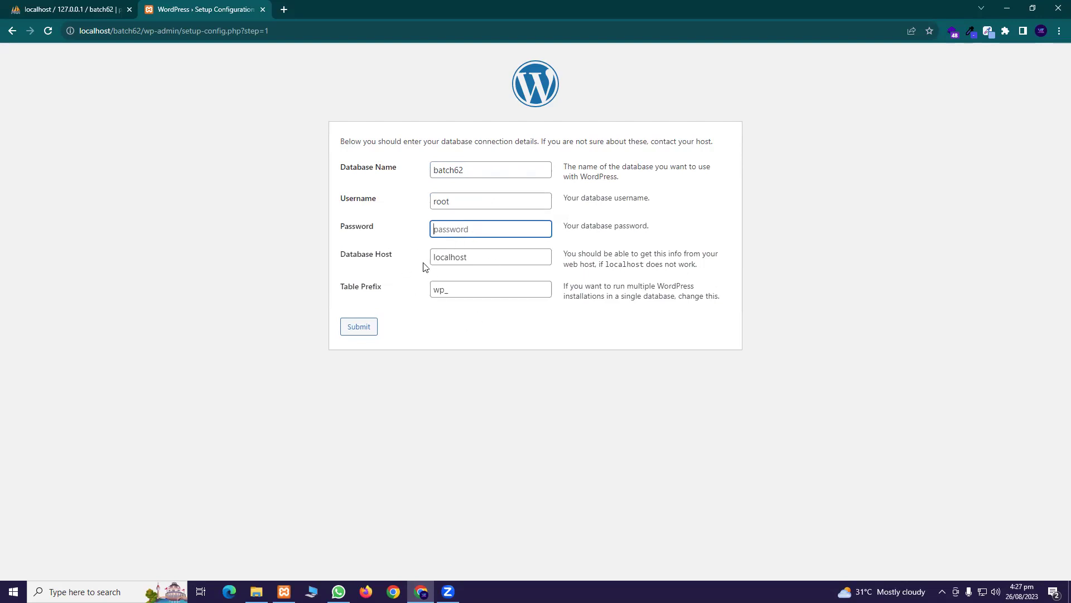
pyautogui.click(358, 328)
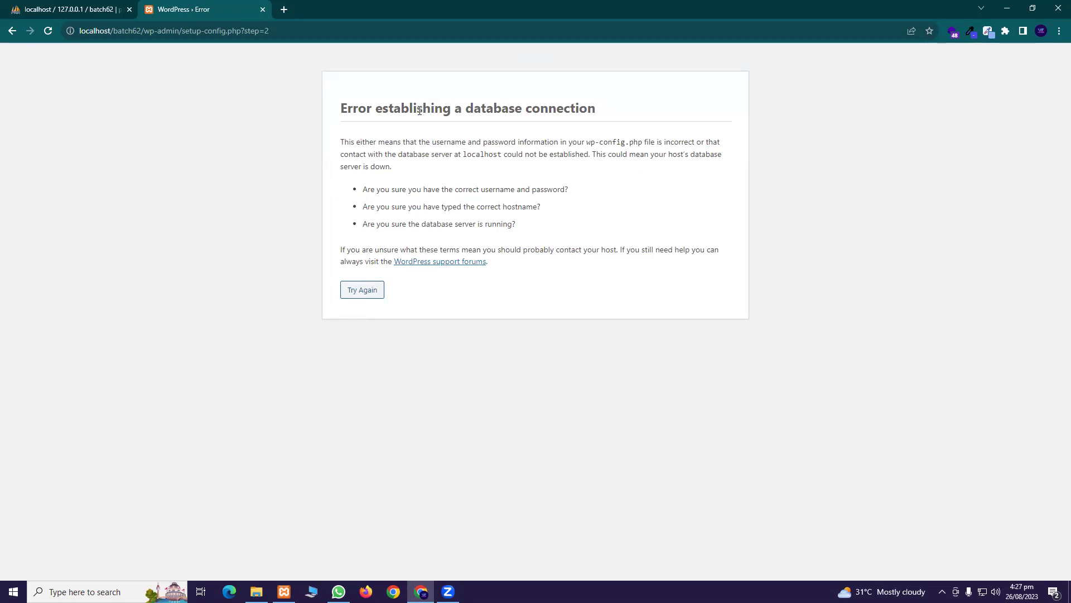
# Step: Return to the database connection form, recheck its fields and resubmit the same details
pyautogui.click(359, 291)
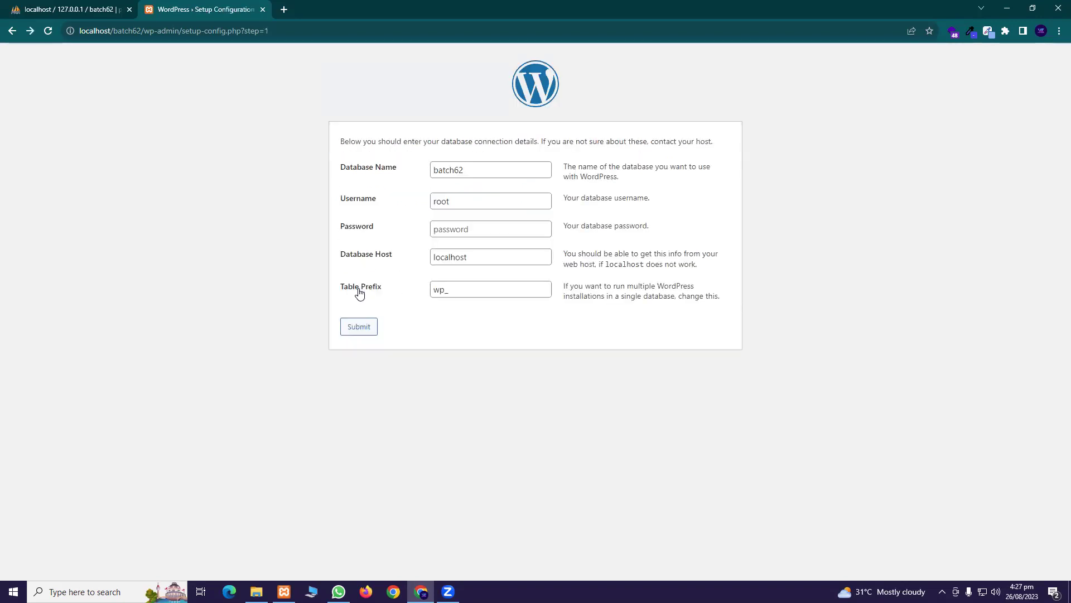
pyautogui.click(480, 290)
pyautogui.click(474, 242)
pyautogui.click(481, 203)
pyautogui.click(480, 171)
pyautogui.click(473, 201)
pyautogui.moveTo(474, 200); pyautogui.dragTo(286, 203)
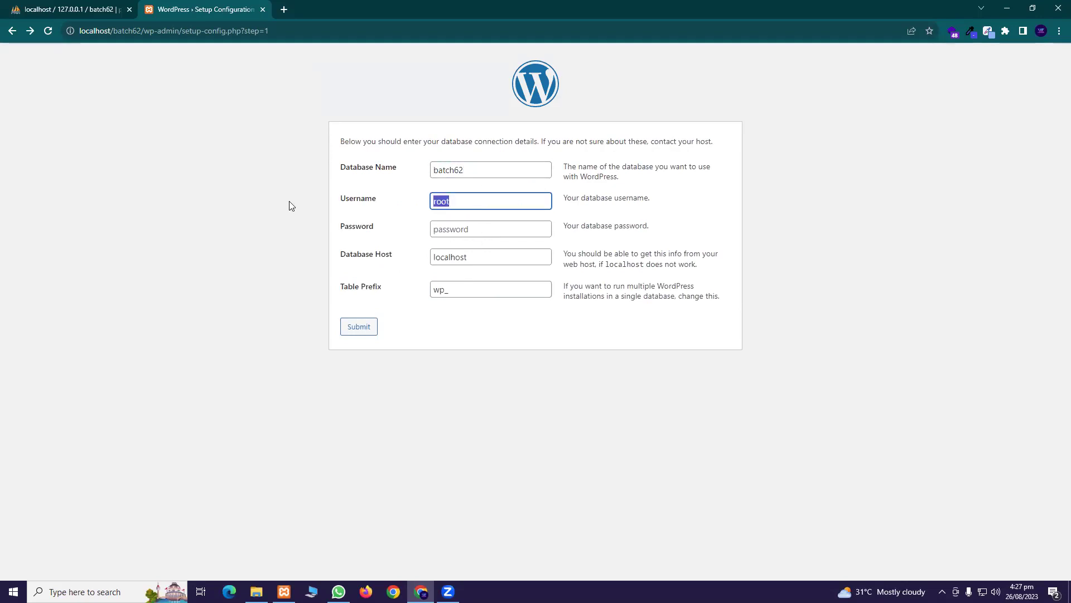
pyautogui.click(358, 327)
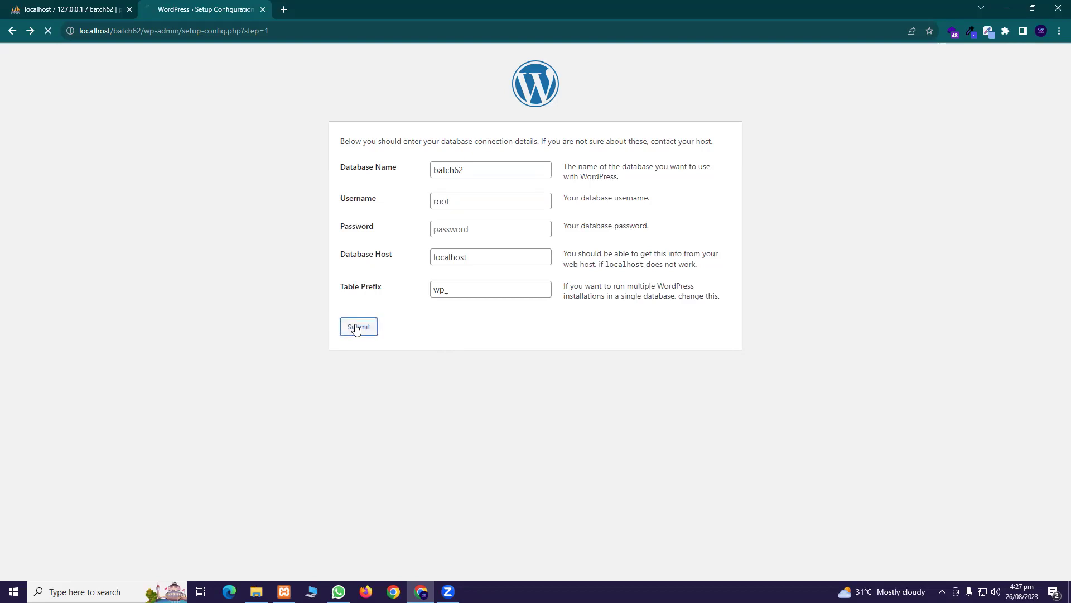
# Step: Go back to the database connection form, replace the username with admin123 and submit it
pyautogui.click(363, 290)
pyautogui.click(458, 201)
pyautogui.press('BackSpace')
pyautogui.press('BackSpace')
pyautogui.press('BackSpace')
pyautogui.press('BackSpace')
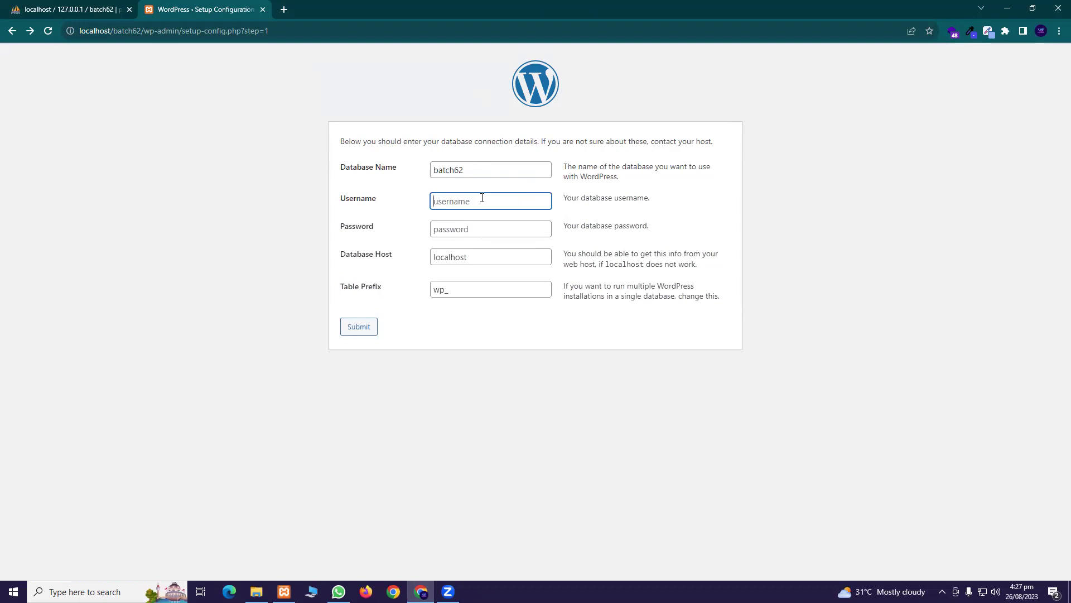
pyautogui.write('admin123')
pyautogui.click(367, 333)
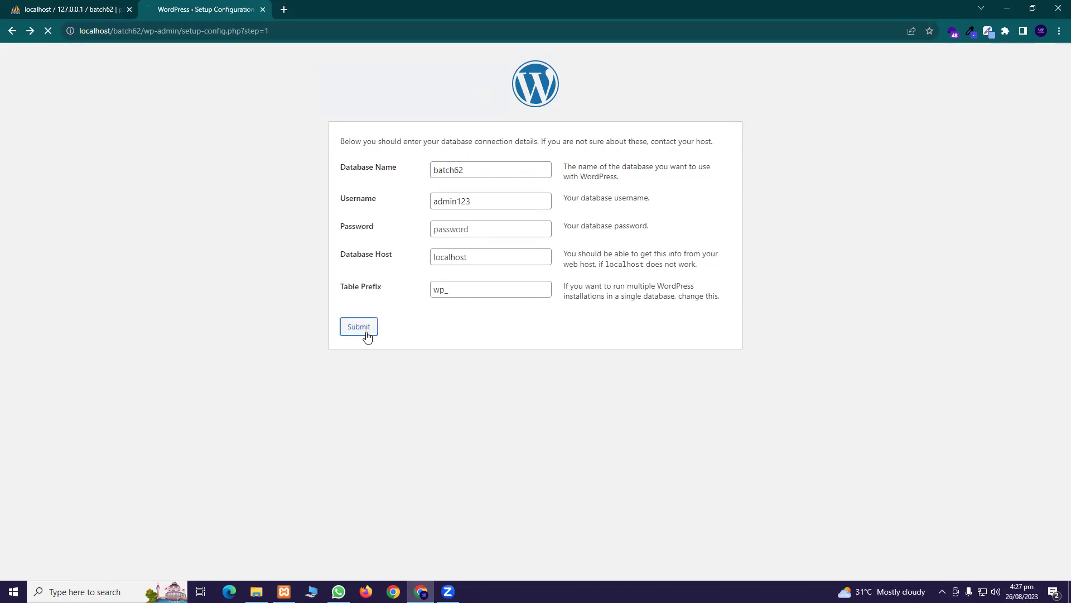
# Step: Return to the database connection form once more and clear the username
pyautogui.click(359, 289)
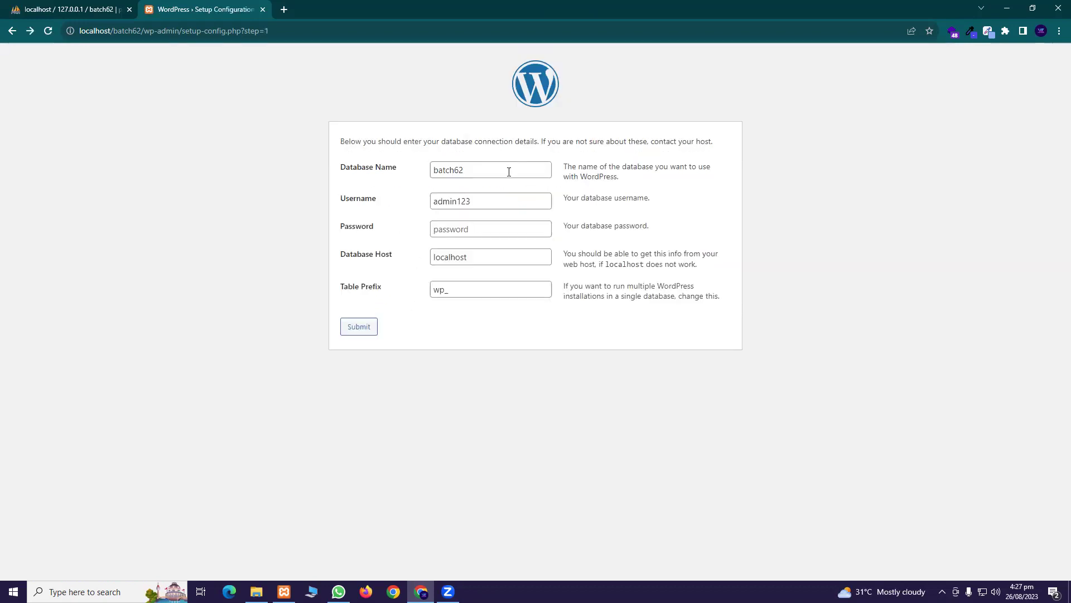
pyautogui.moveTo(480, 201); pyautogui.dragTo(409, 208)
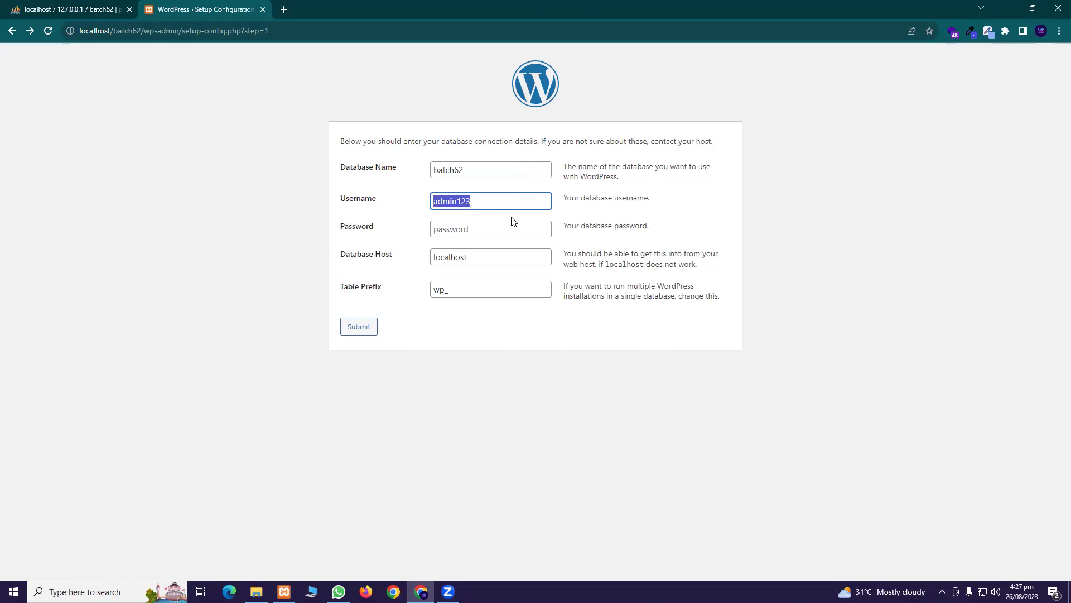
pyautogui.press('BackSpace')
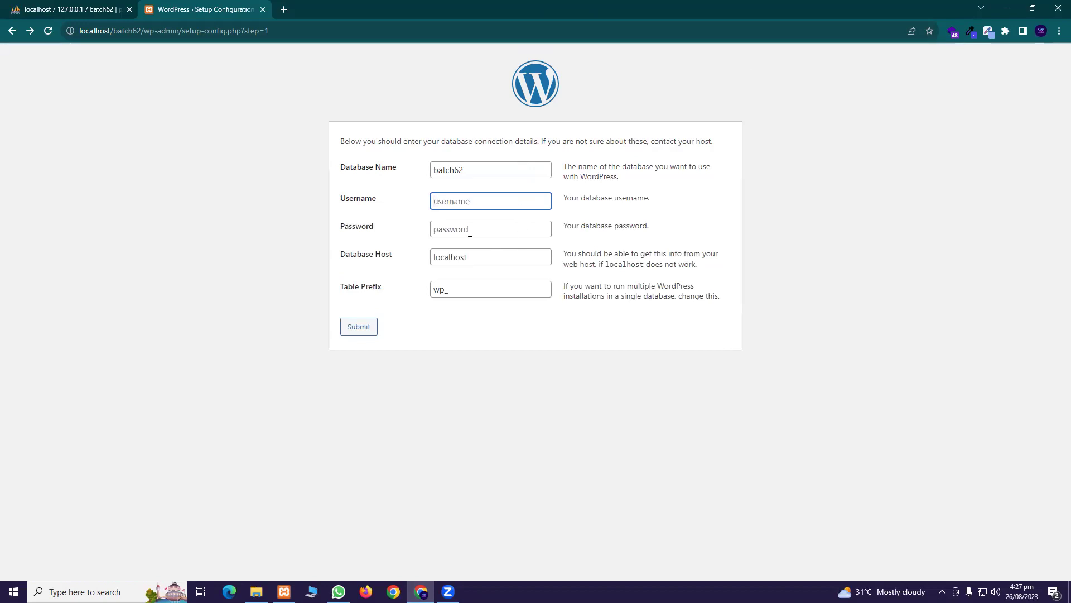
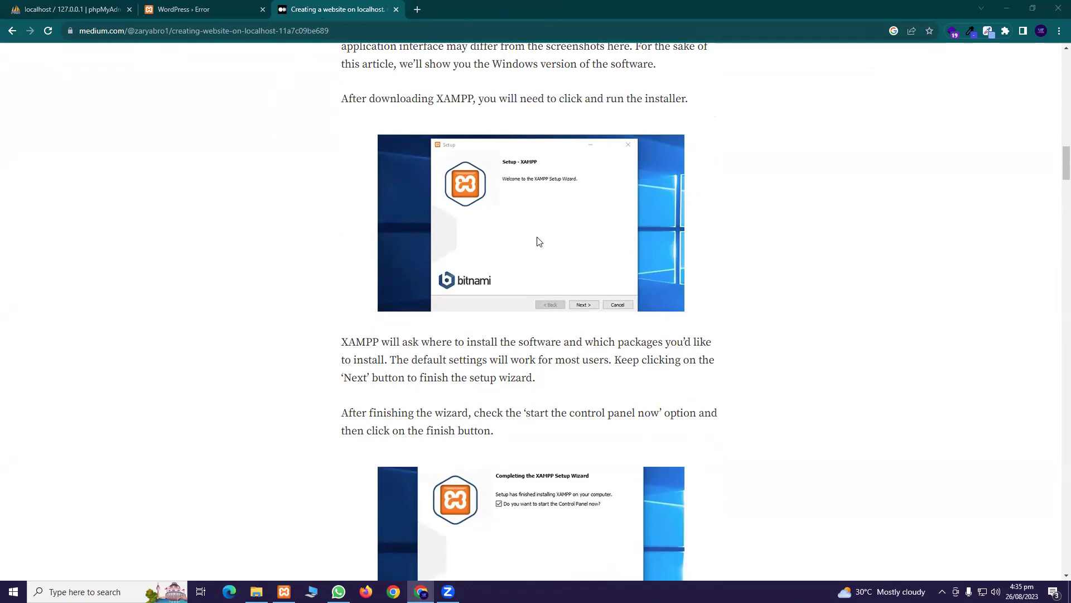
# Step: Read the guide's sections on installing XAMPP, starting Apache and MySQL, allowing firewall access, and placing the WordPress folder in htdocs
pyautogui.scroll(-7, 571, 265)
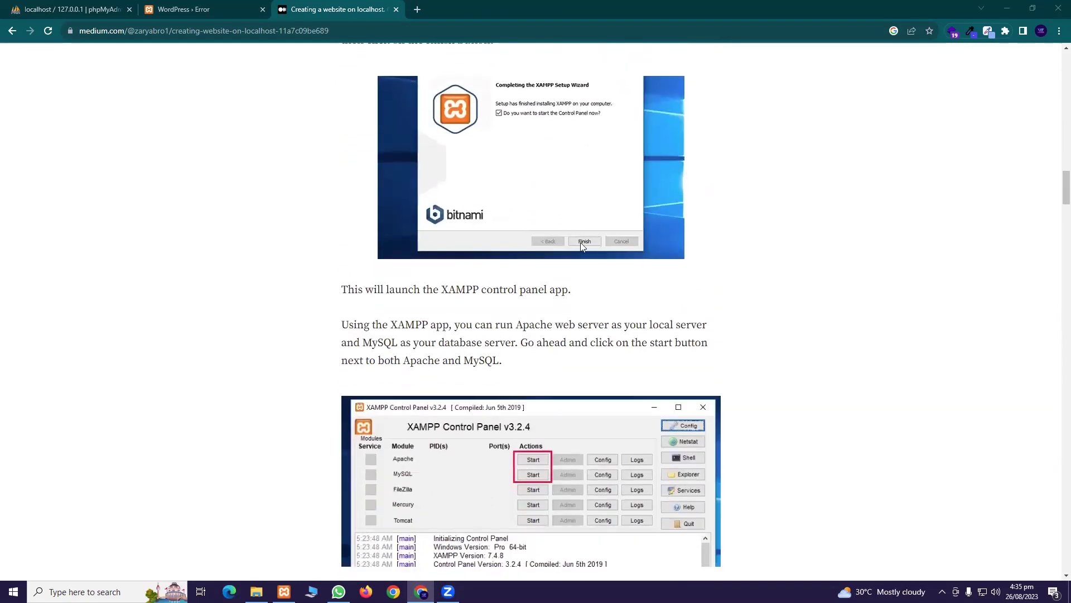
pyautogui.scroll(-2, 587, 239)
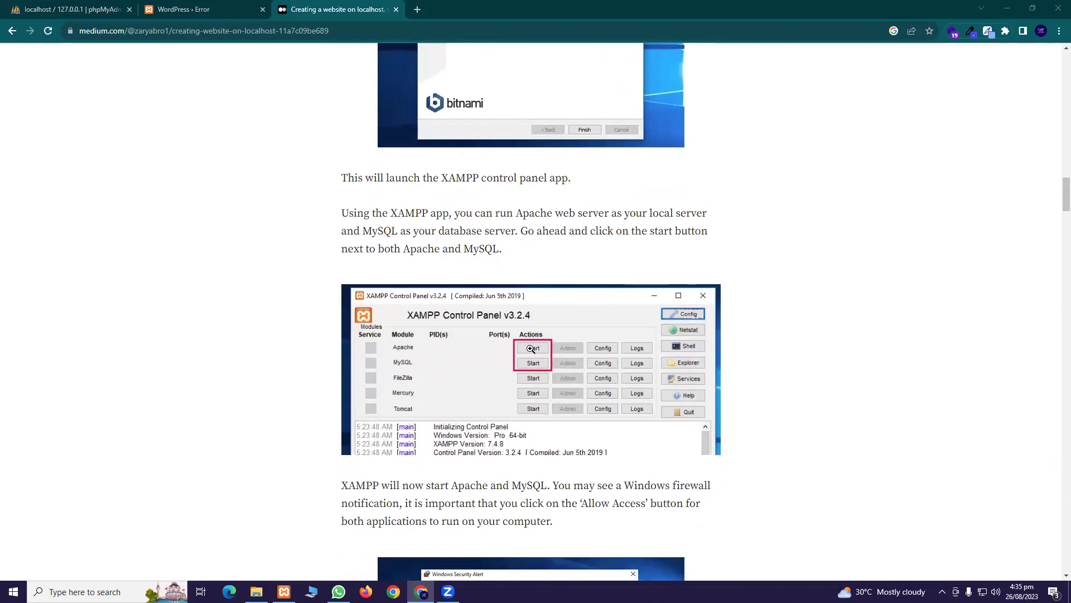
pyautogui.scroll(-5, 564, 382)
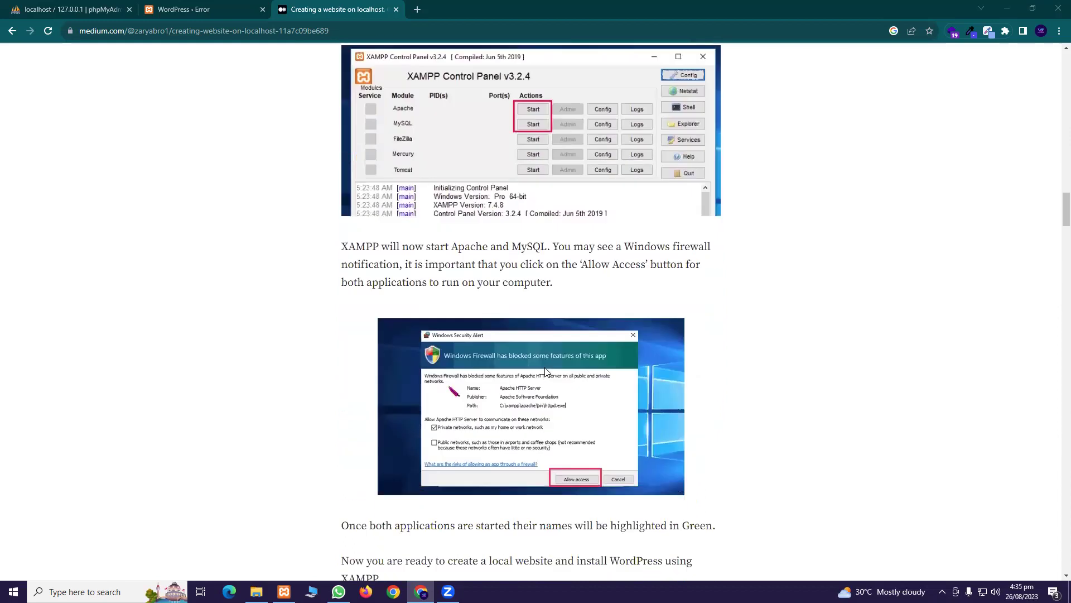
pyautogui.scroll(3, 548, 373)
pyautogui.scroll(-4, 547, 372)
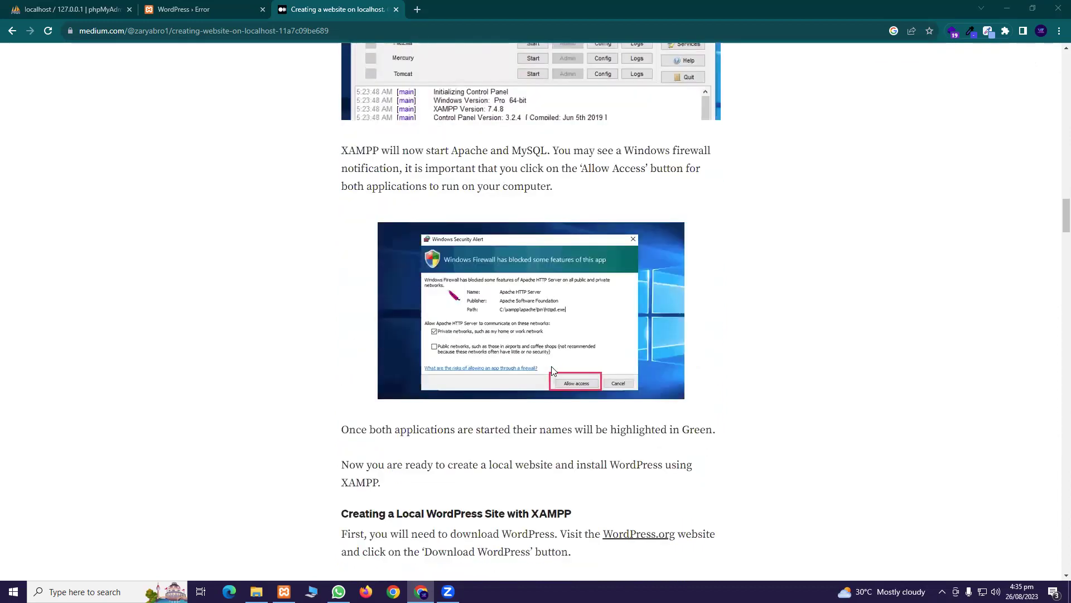
pyautogui.scroll(5, 533, 279)
pyautogui.scroll(-6, 544, 323)
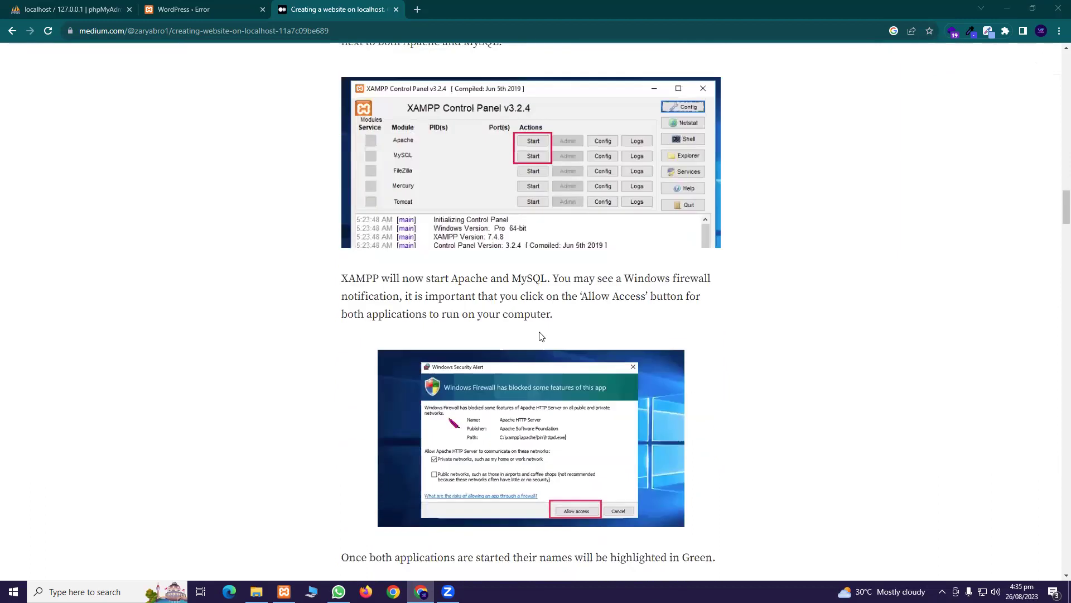
pyautogui.scroll(-3, 543, 341)
pyautogui.rightClick(585, 258)
pyautogui.scroll(1, 634, 152)
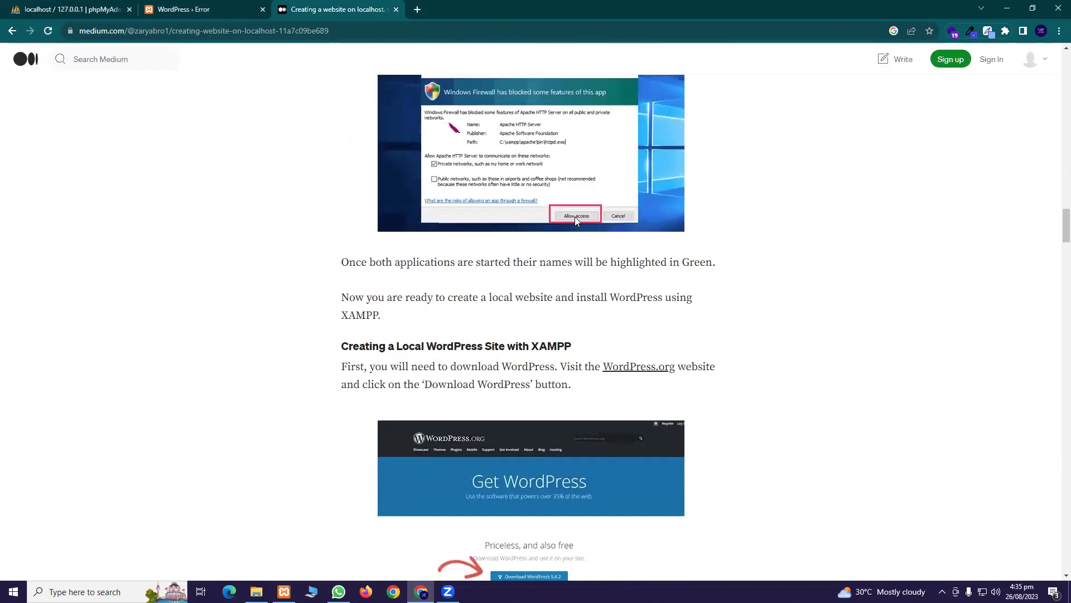
pyautogui.scroll(-4, 586, 215)
pyautogui.scroll(-5, 590, 204)
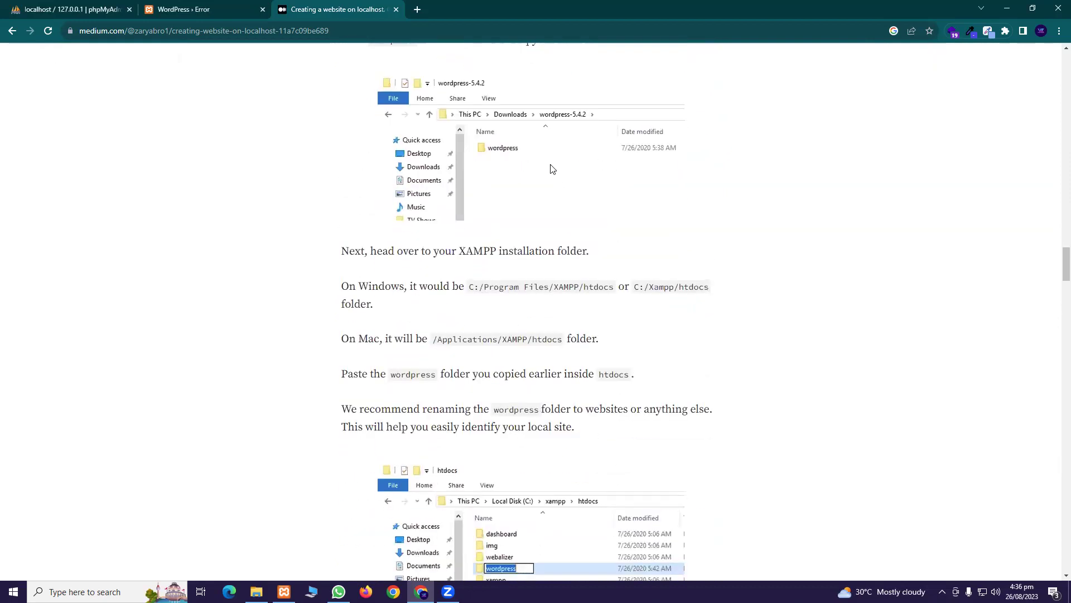
pyautogui.scroll(-7, 516, 175)
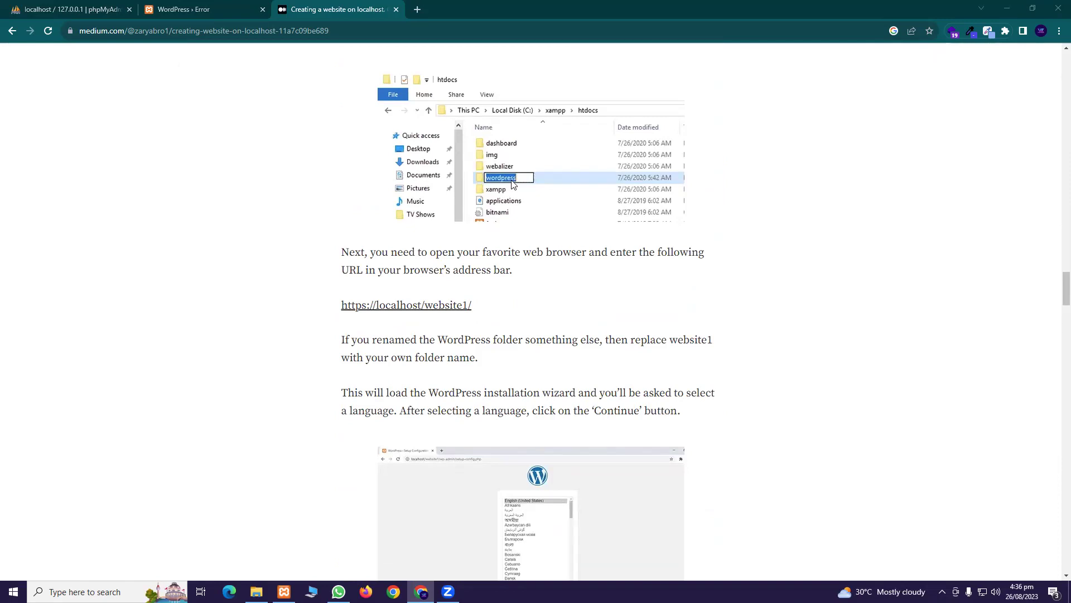
# Step: Open the phpMyAdmin home page and view its list of databases
pyautogui.click(60, 9)
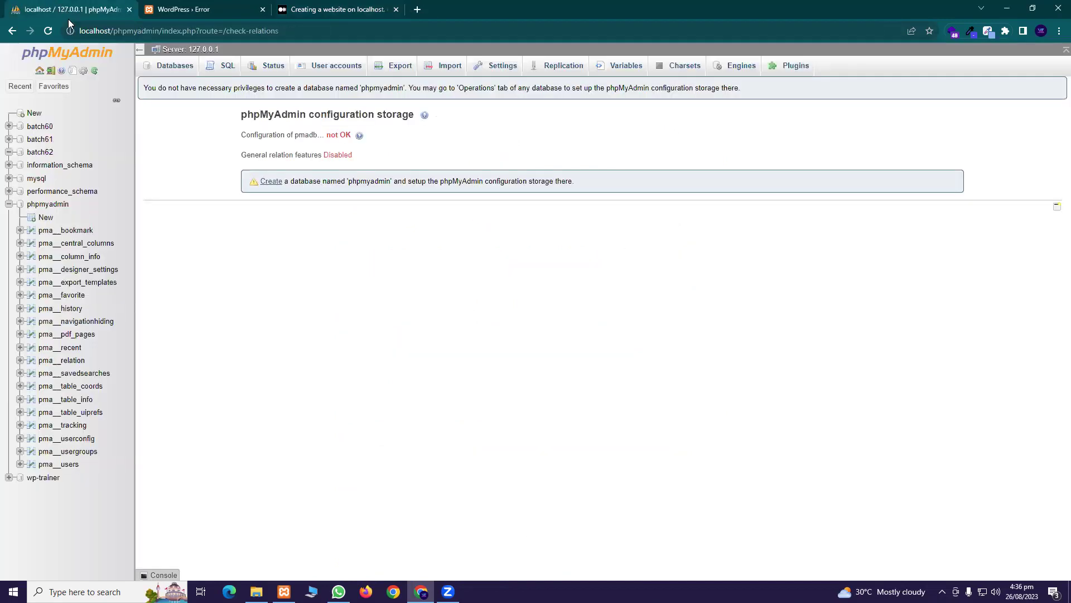
pyautogui.click(68, 58)
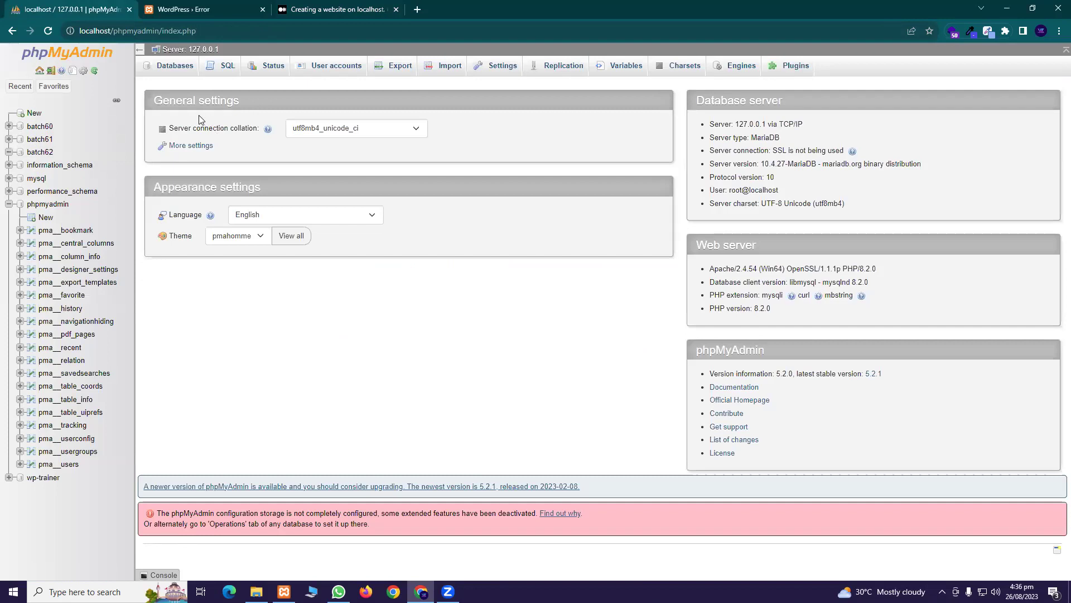
pyautogui.click(168, 66)
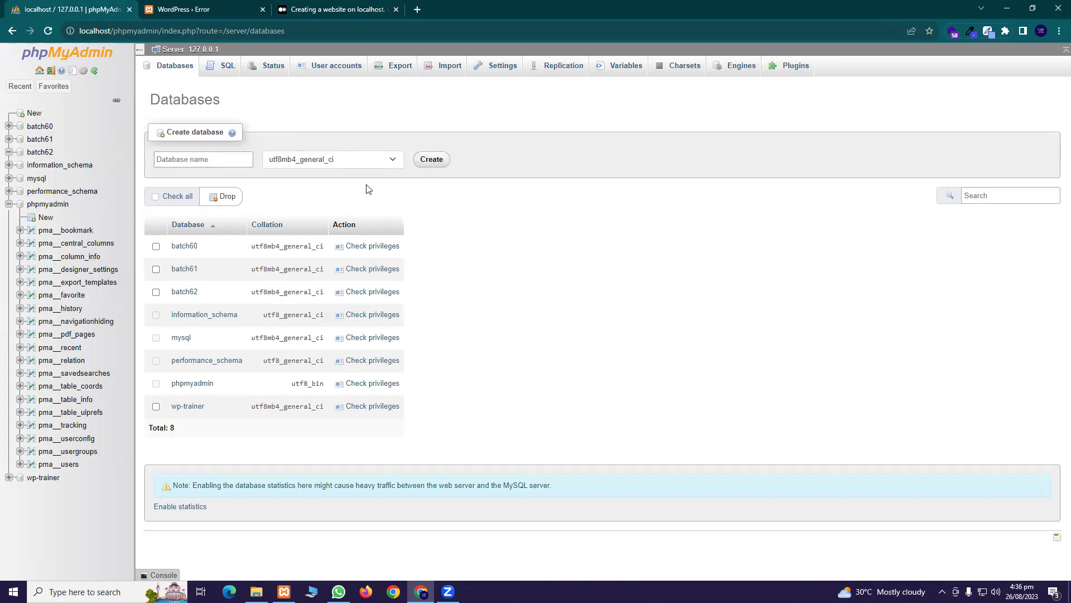
# Step: Take the WordPress setup back from the database connection error to its language selection
pyautogui.click(205, 12)
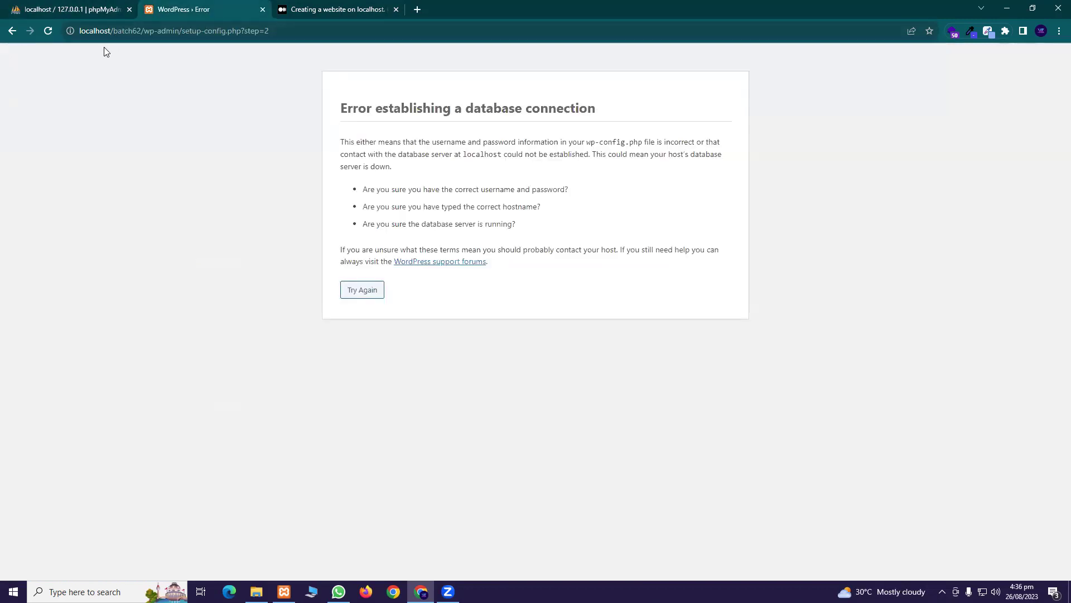
pyautogui.click(12, 31)
pyautogui.click(12, 31)
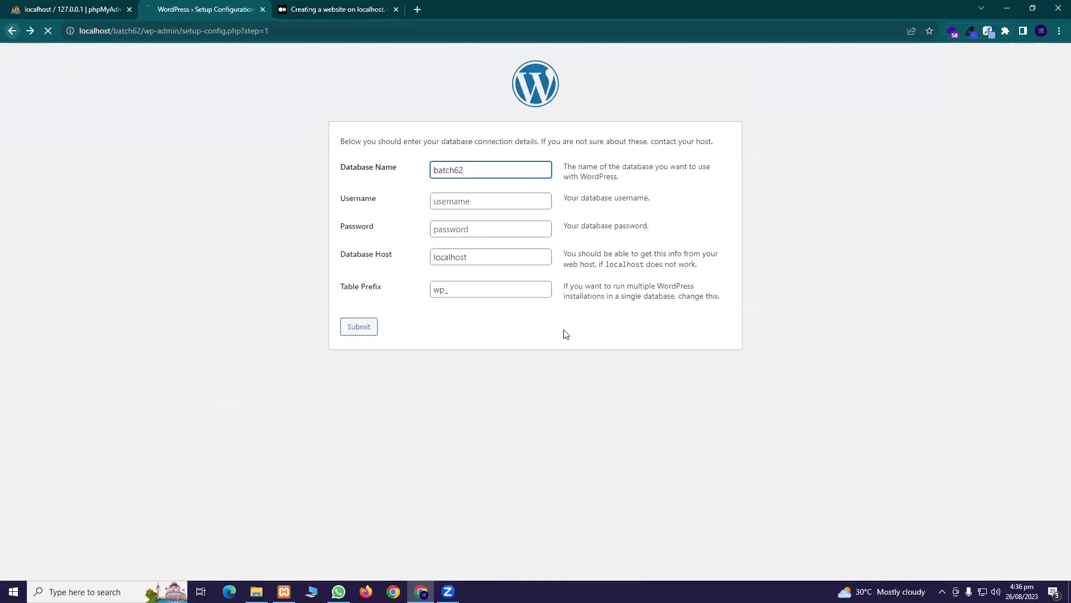
pyautogui.click(12, 31)
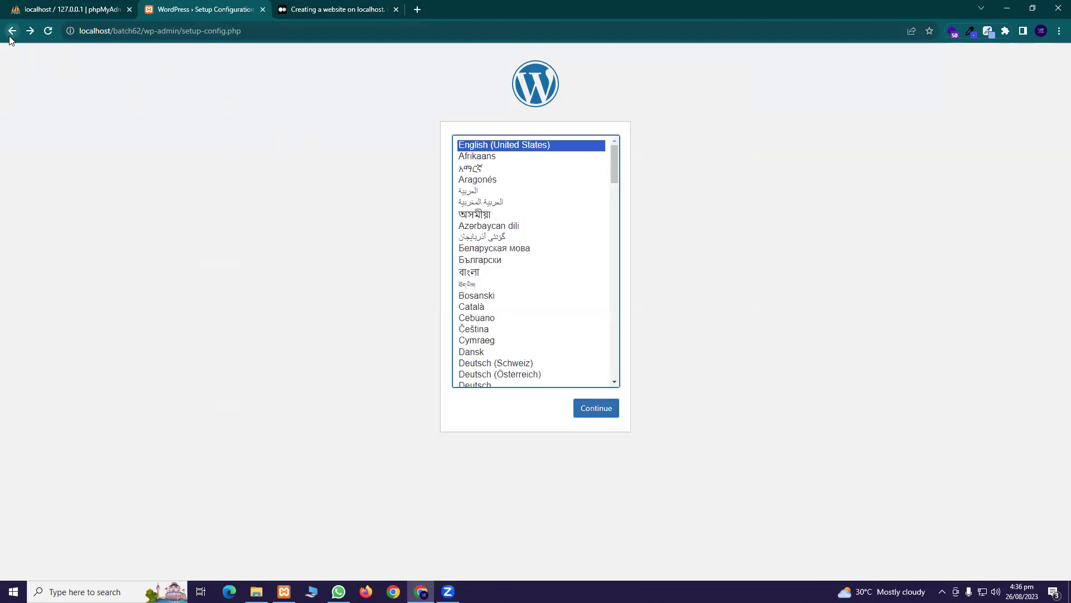
# Step: Check the guide's language selection instructions and continue the WordPress setup in English (United States) to the database connection form
pyautogui.click(299, 5)
pyautogui.scroll(-6, 559, 352)
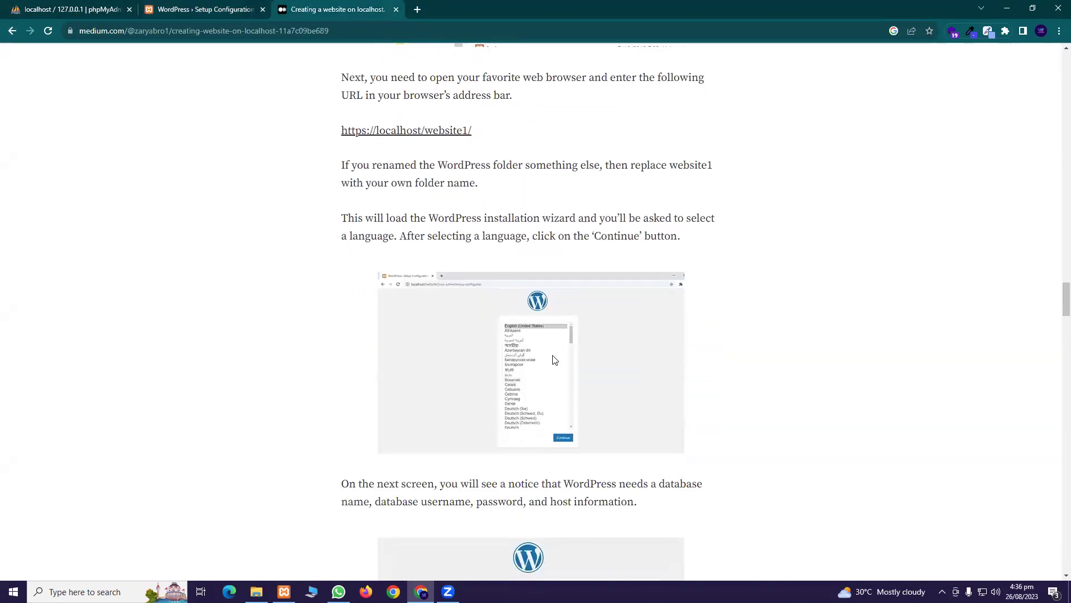
pyautogui.hotkey('ctrl', 'shift', 'Tab')
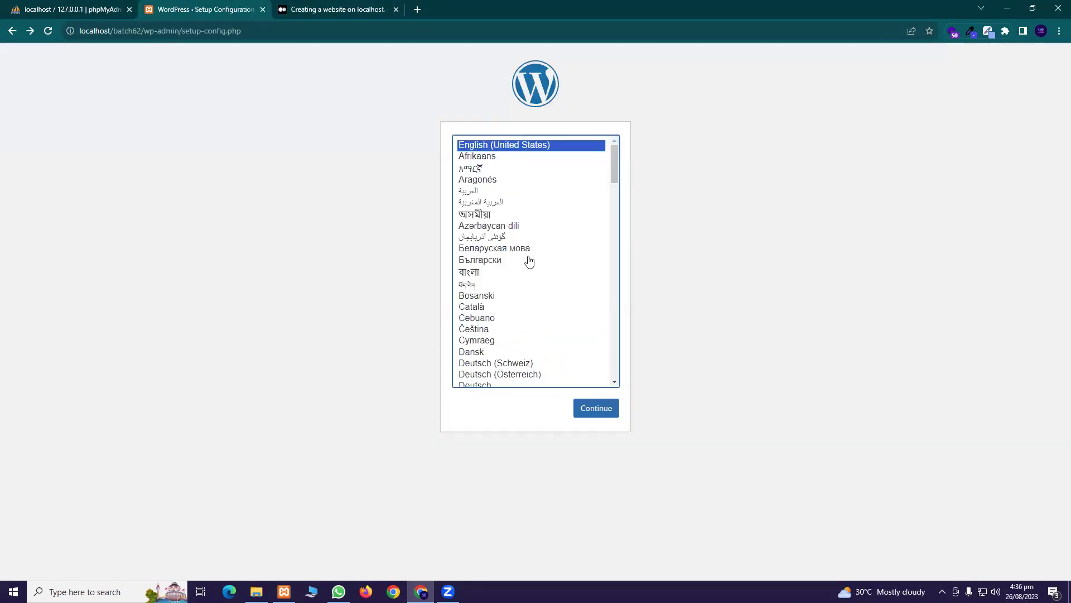
pyautogui.click(595, 410)
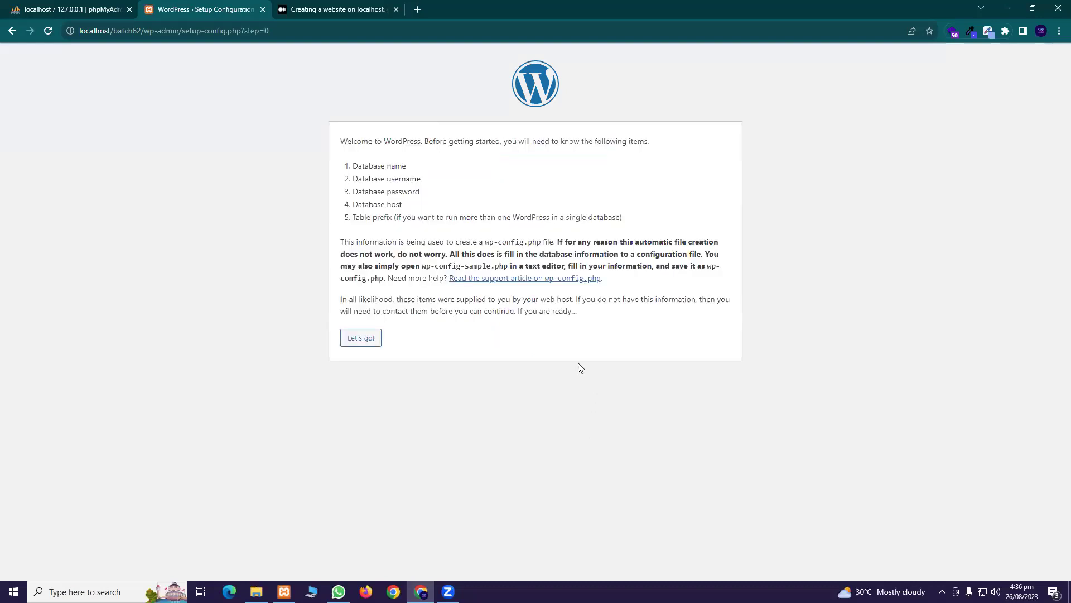
pyautogui.click(372, 340)
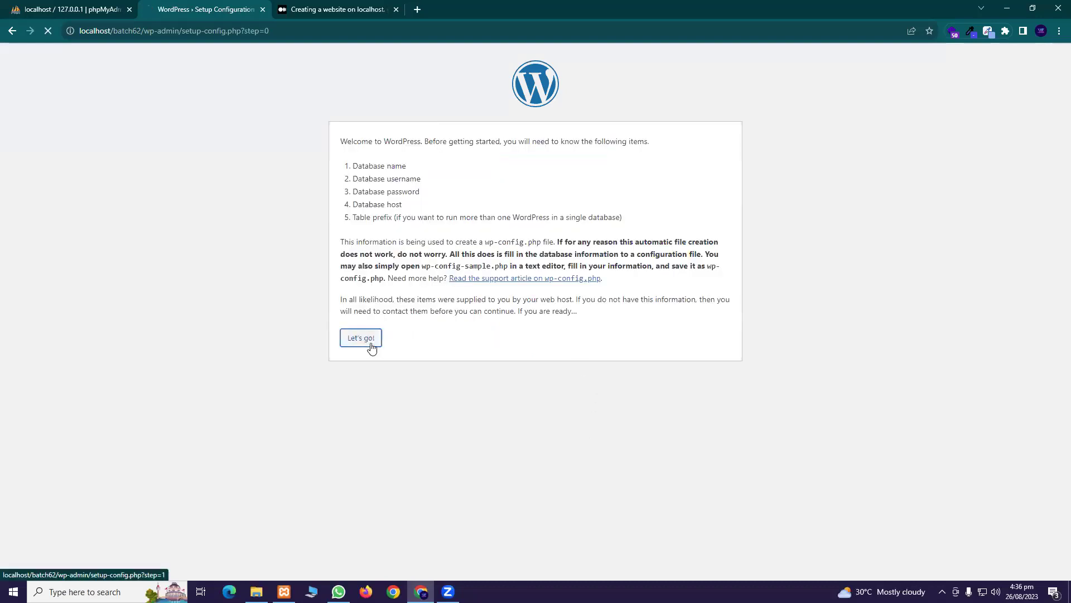
# Step: Read the guide's instructions on creating the database, filling in the connection details and entering the site information, comparing them with the setup form
pyautogui.click(294, 8)
pyautogui.scroll(-2, 552, 314)
pyautogui.scroll(-10, 552, 314)
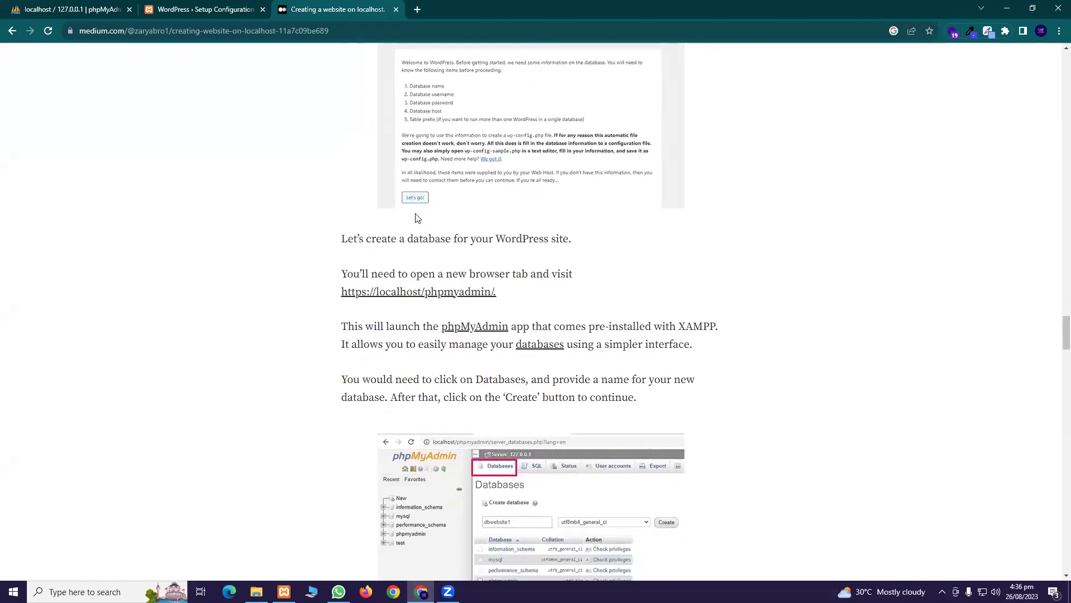
pyautogui.scroll(-10, 424, 221)
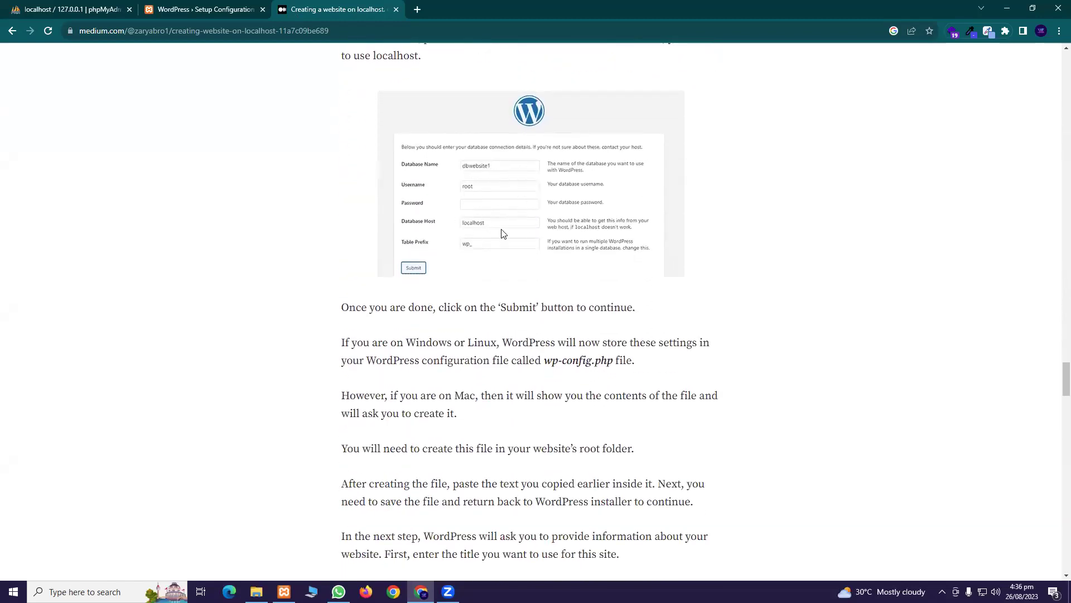
pyautogui.click(232, 5)
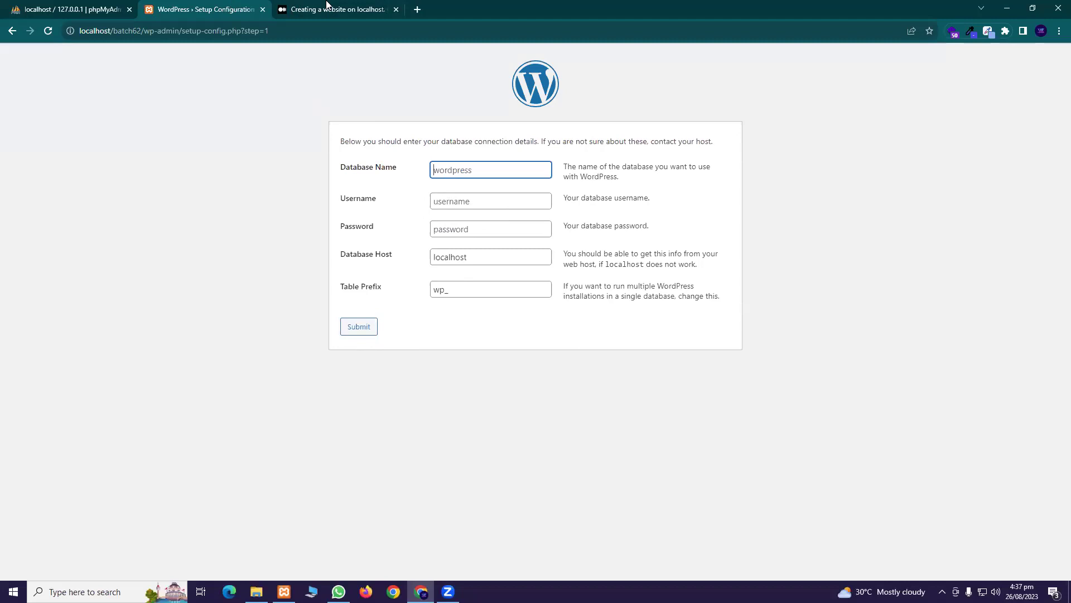
pyautogui.click(326, 7)
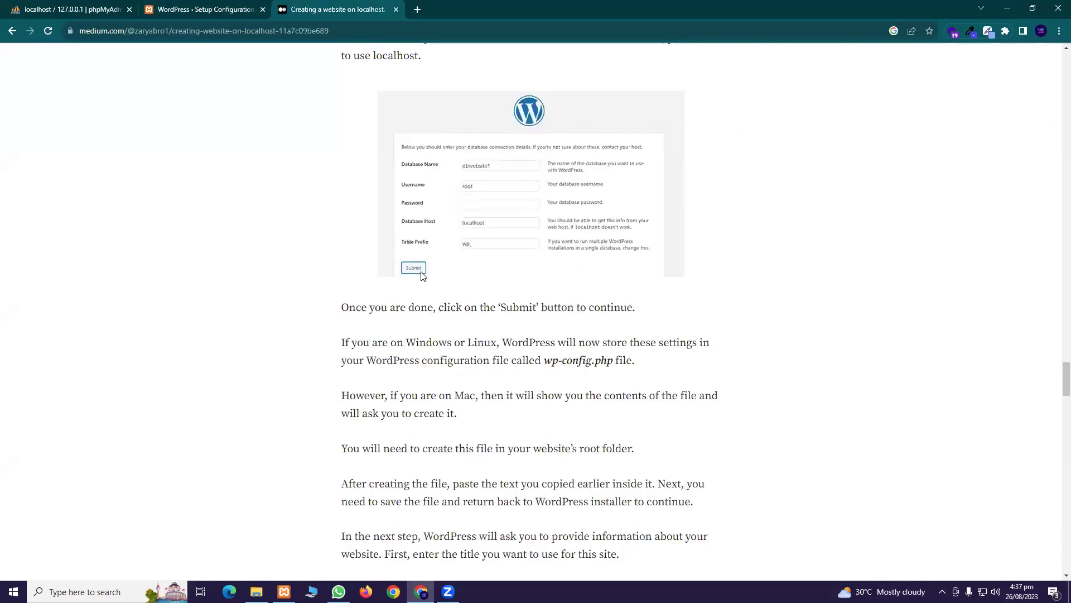
pyautogui.scroll(-9, 456, 258)
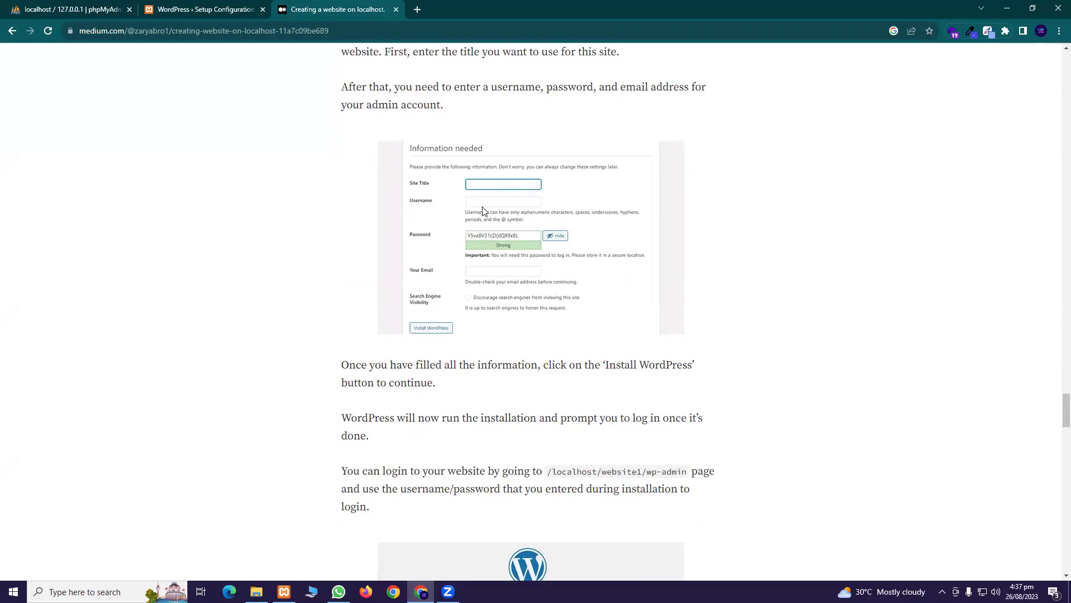
pyautogui.click(222, 10)
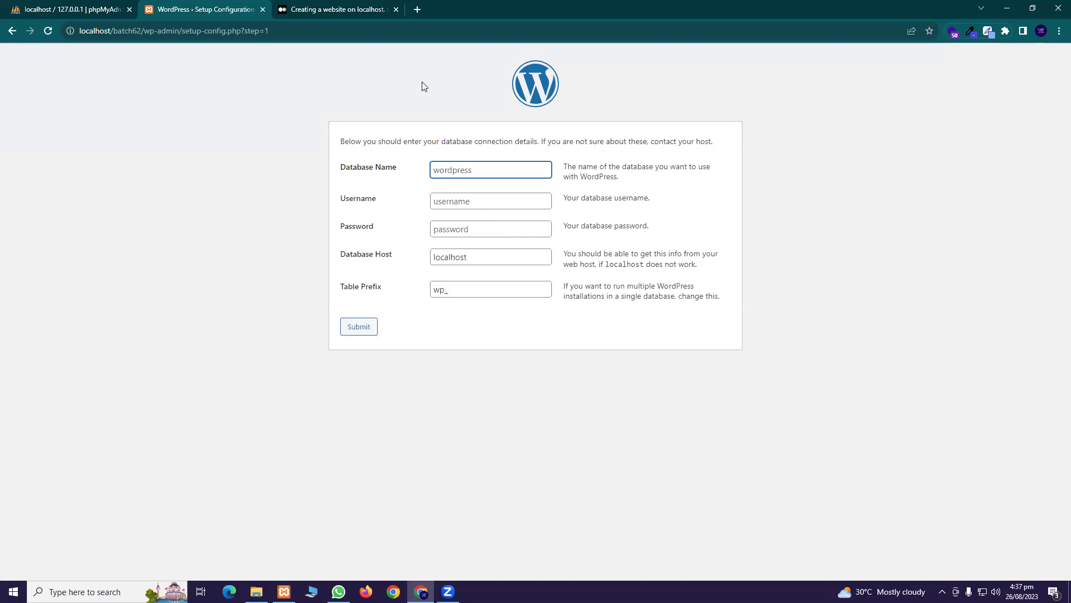
pyautogui.click(359, 9)
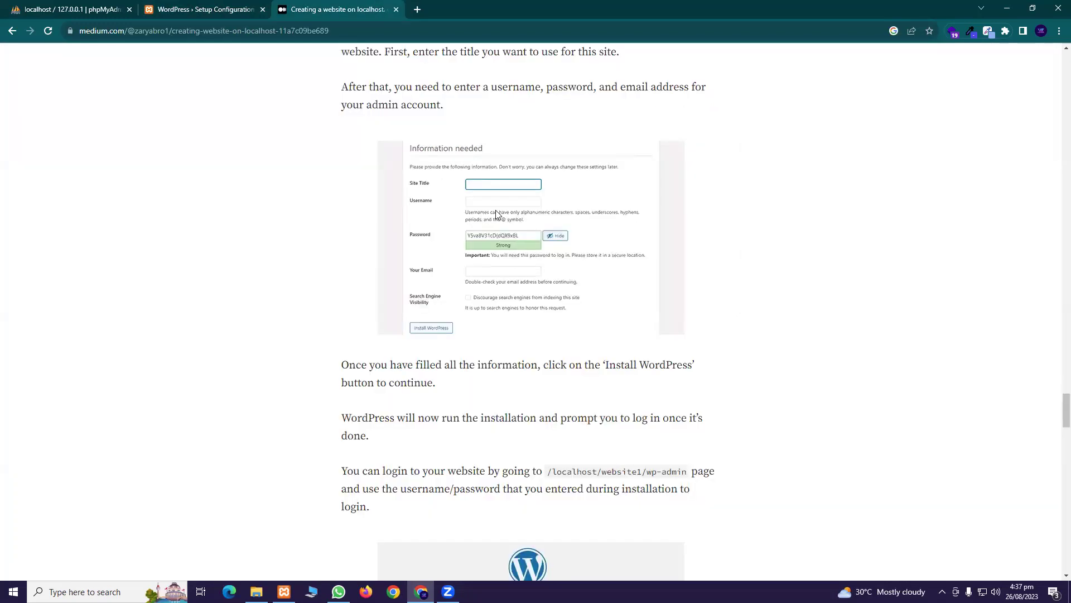
# Step: Enlarge the guide and examine its sections on the admin account details, installing WordPress and logging in through wp-admin
pyautogui.hotkey('ctrl', '+')
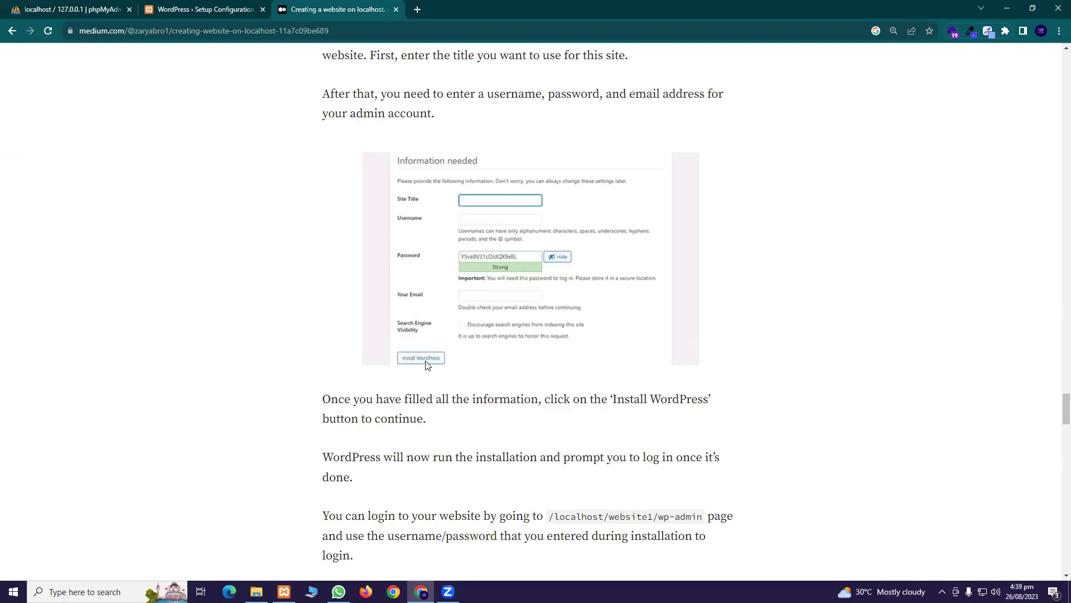
pyautogui.scroll(-7, 430, 355)
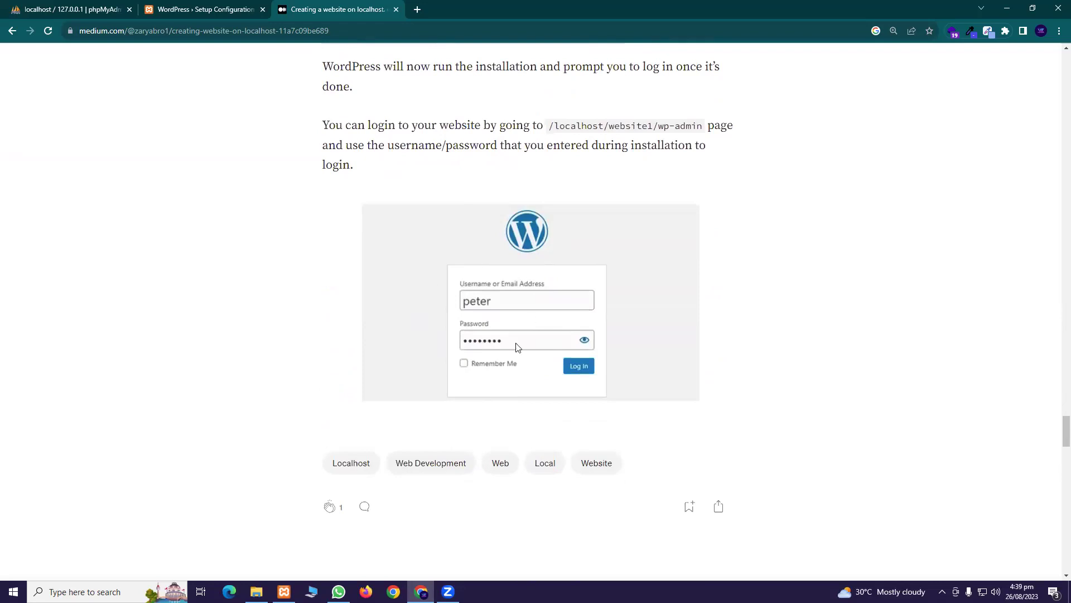
pyautogui.scroll(5, 509, 342)
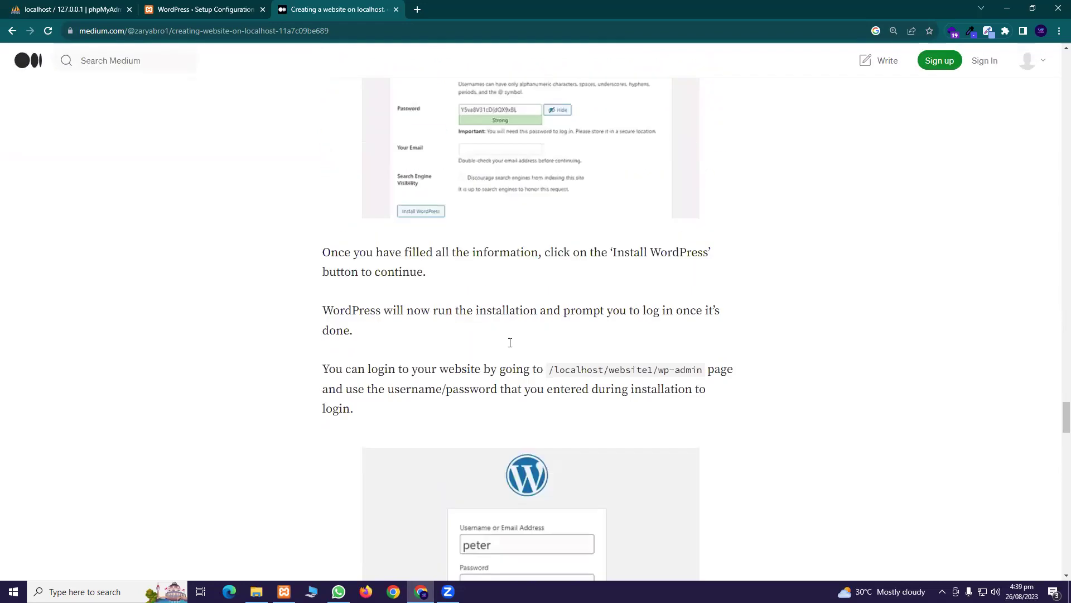
pyautogui.scroll(-4, 512, 347)
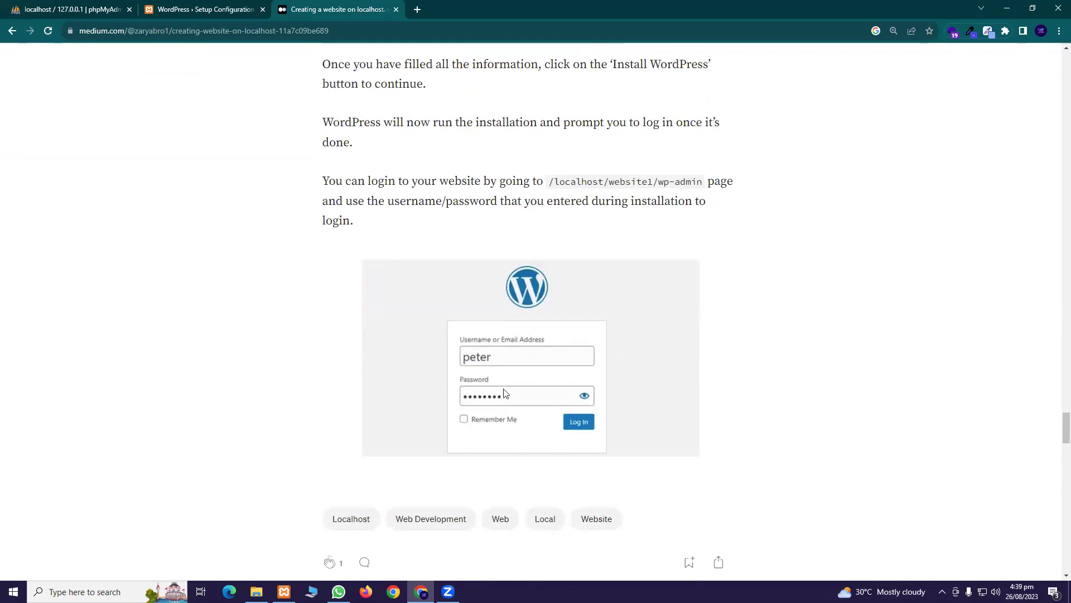
pyautogui.scroll(9, 497, 379)
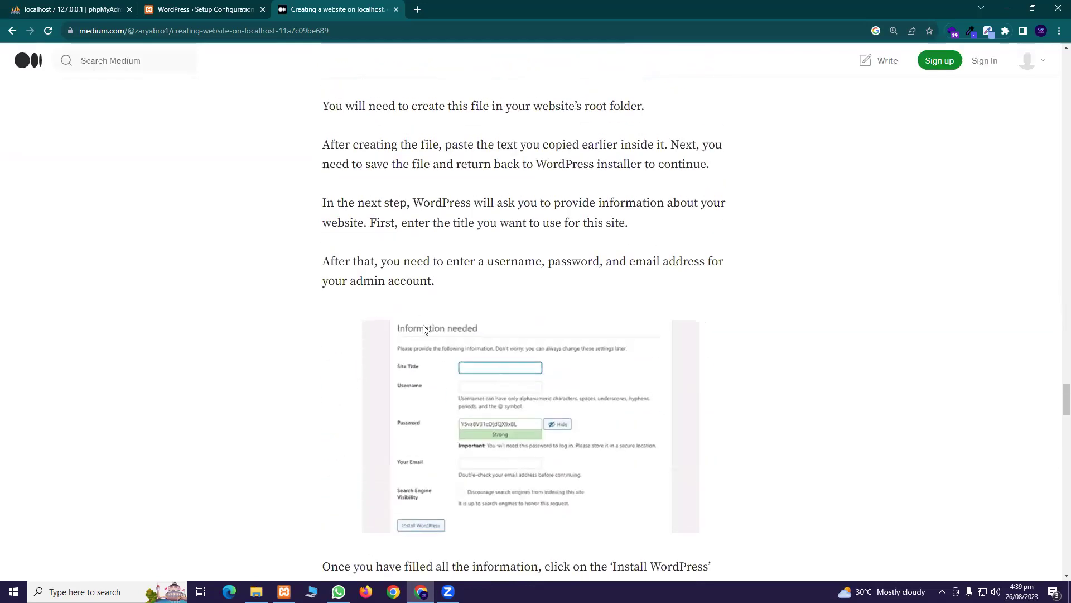
pyautogui.scroll(-8, 477, 375)
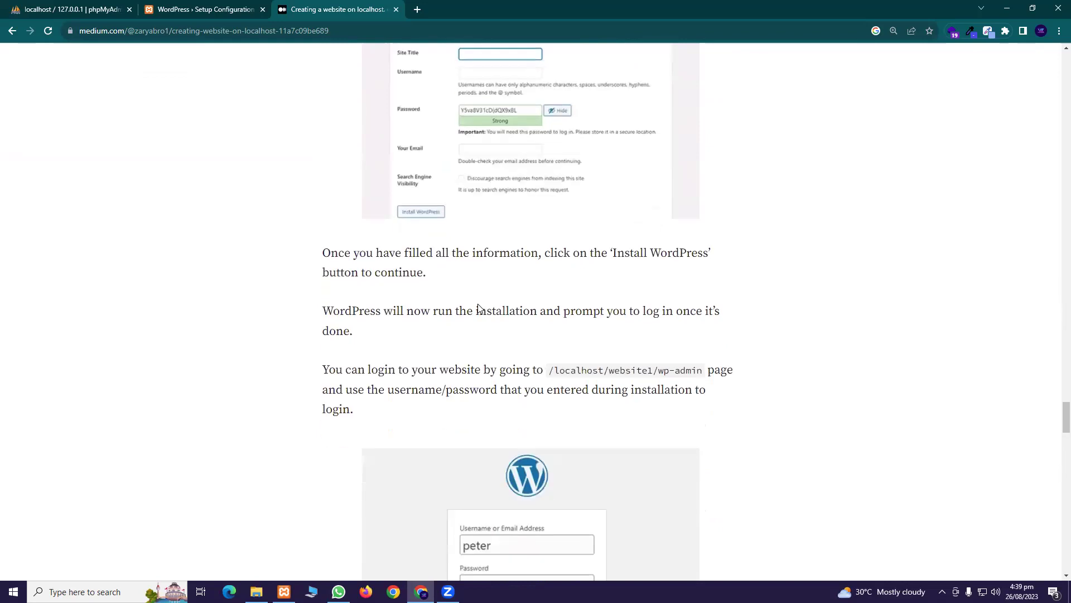
pyautogui.scroll(4, 477, 411)
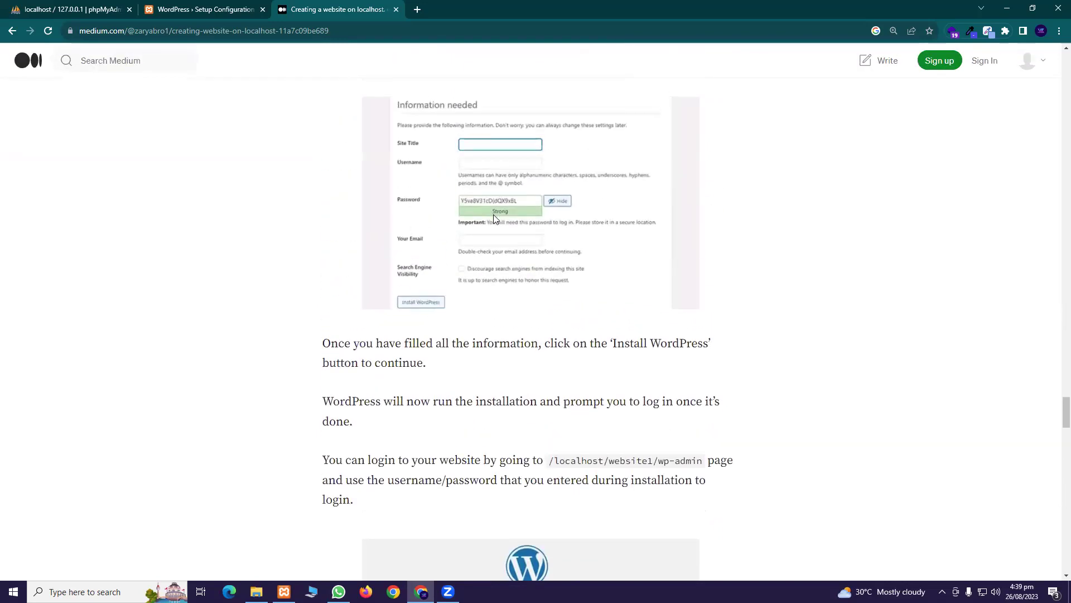
pyautogui.scroll(-7, 494, 219)
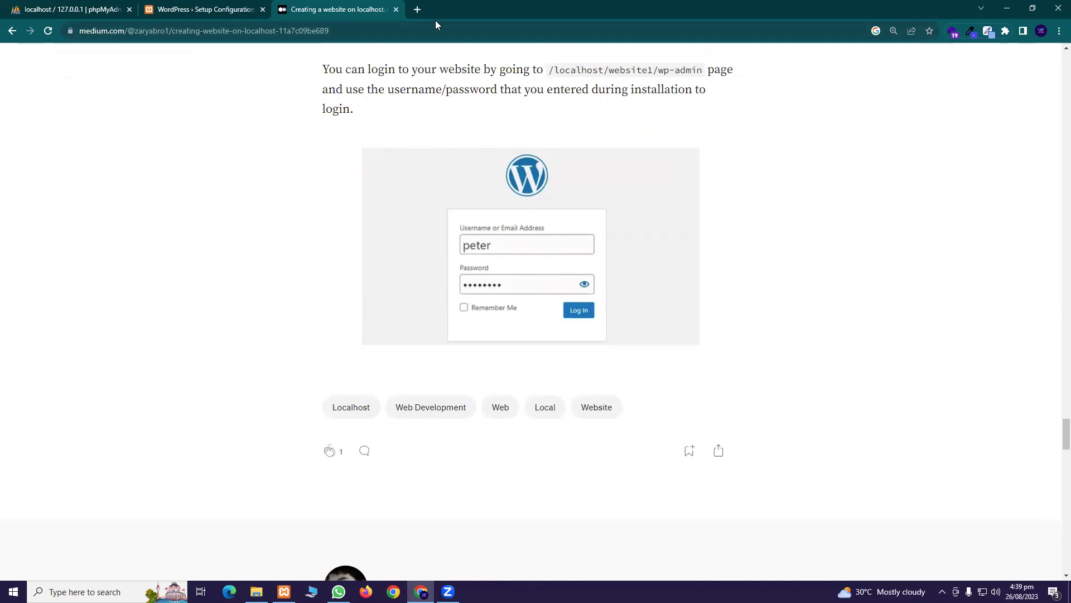
# Step: Open a blank tab and close the WordPress setup, phpMyAdmin and guide tabs
pyautogui.click(417, 9)
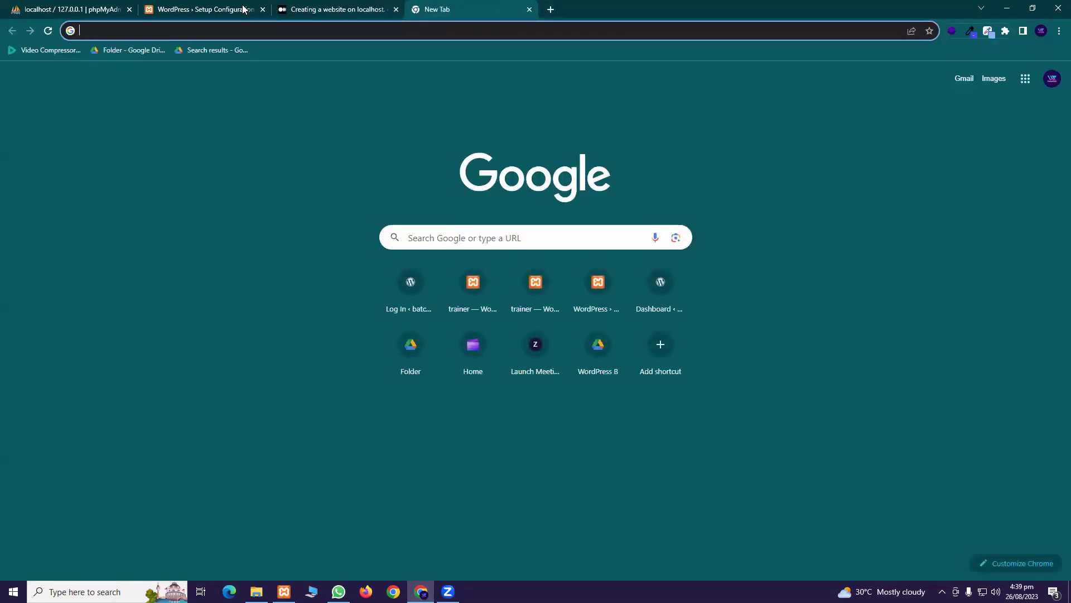
pyautogui.click(262, 9)
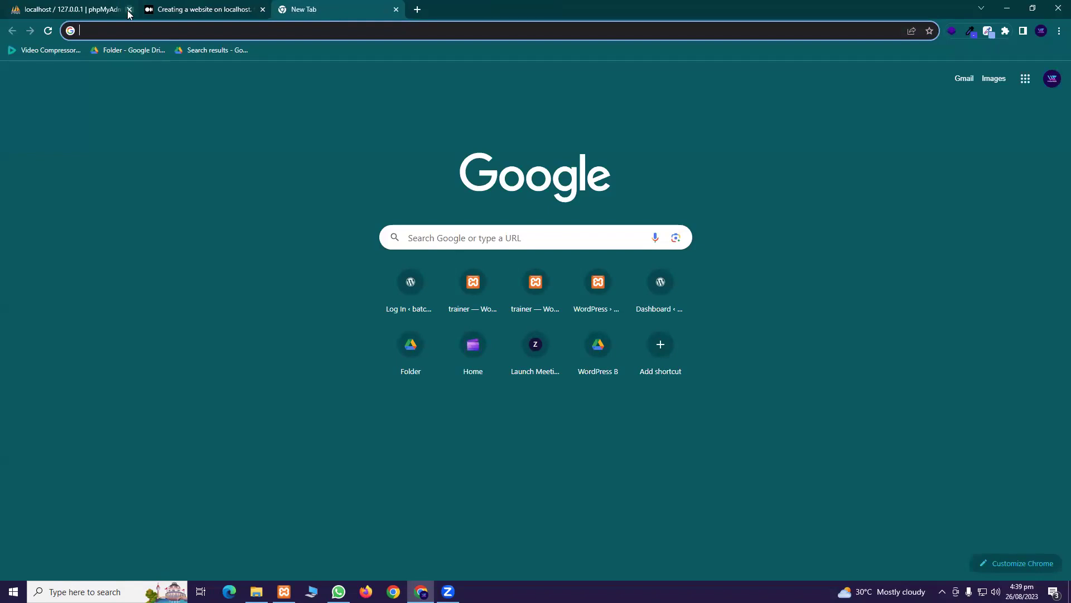
pyautogui.click(129, 9)
pyautogui.moveTo(230, 7); pyautogui.dragTo(205, 9)
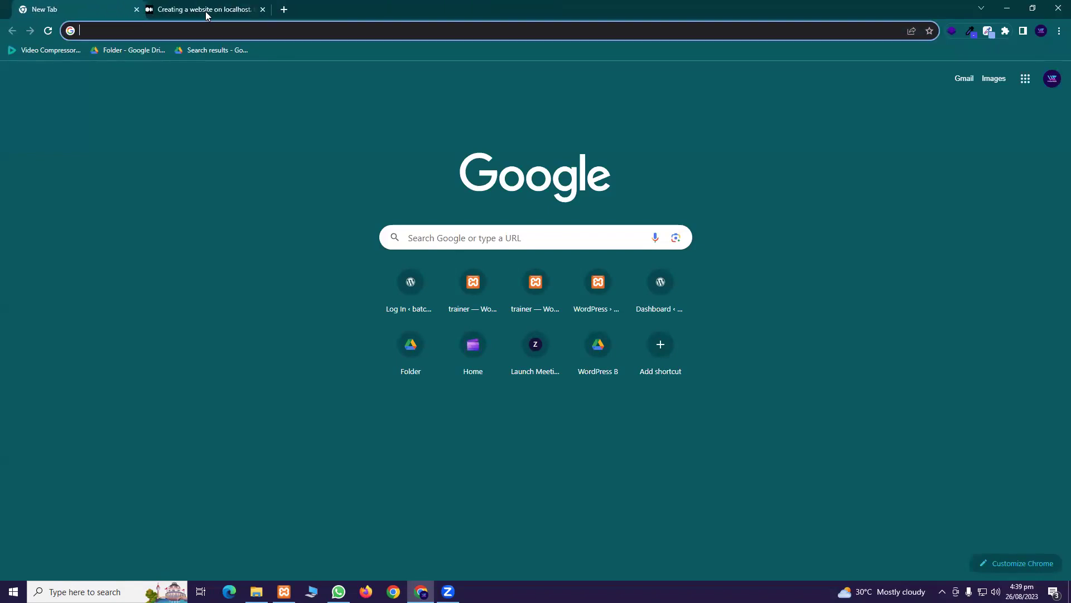
pyautogui.click(263, 10)
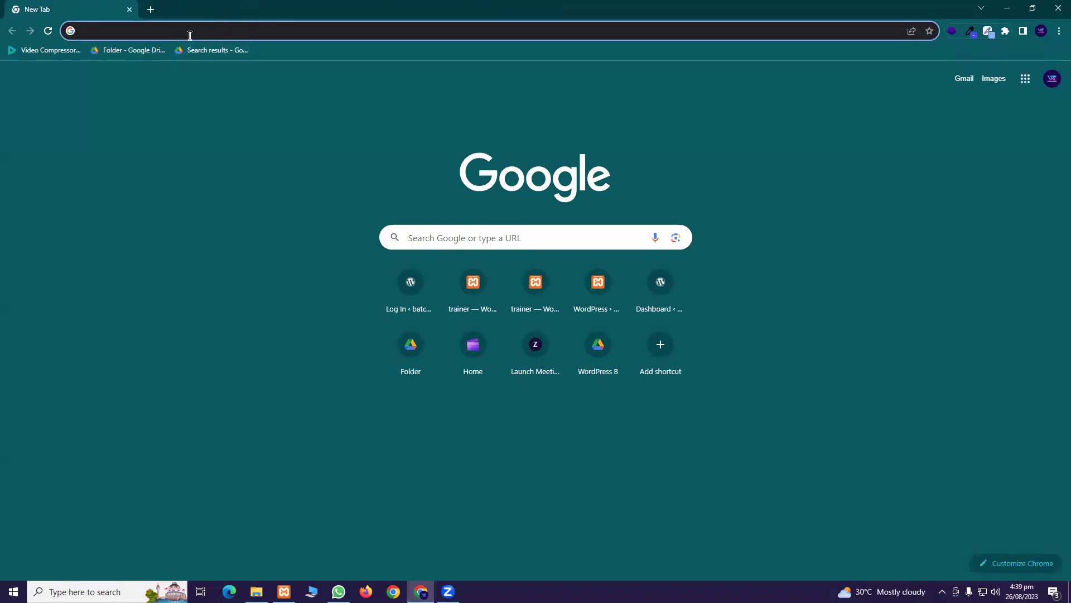
# Step: Load the wp-trainer site's login page at localhost/wp-trainer/wp-admin and check the running services in the XAMPP Control Panel
pyautogui.write('localhost/')
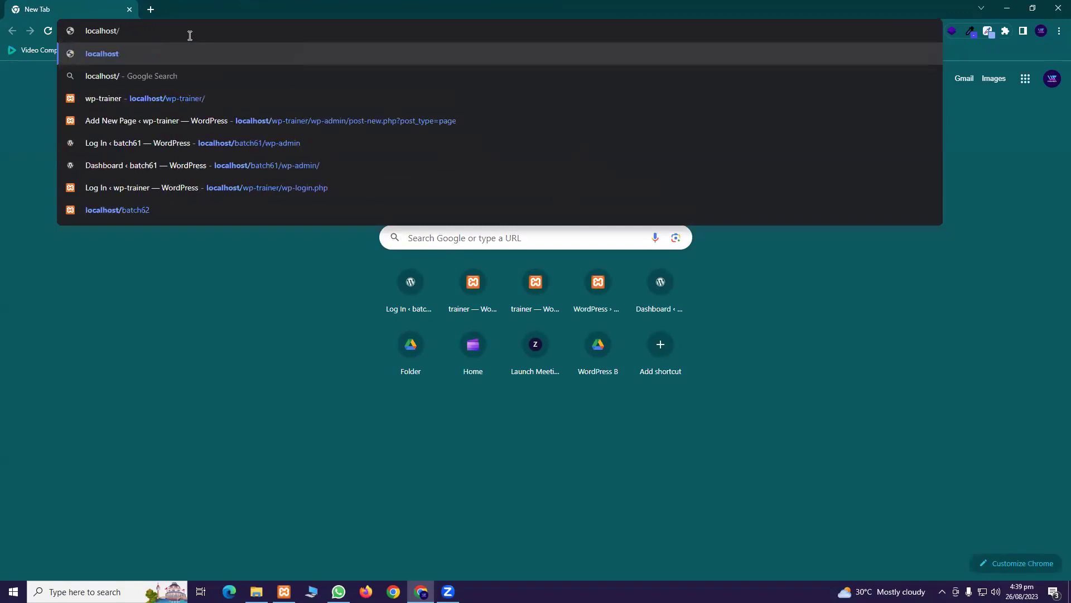
pyautogui.write('wp')
pyautogui.press('Right')
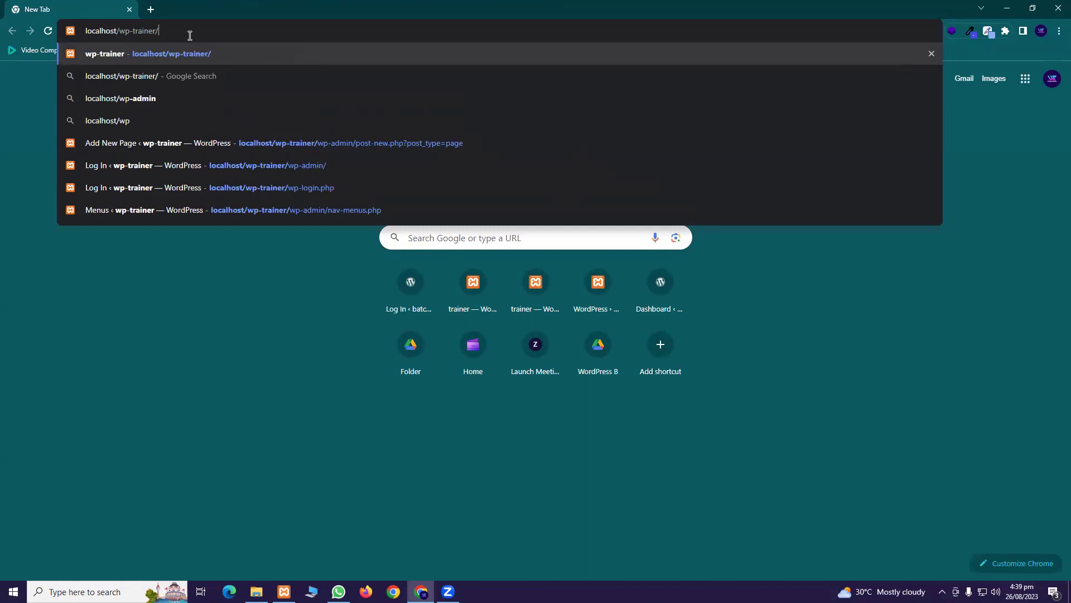
pyautogui.write('/wp')
pyautogui.write('-admin')
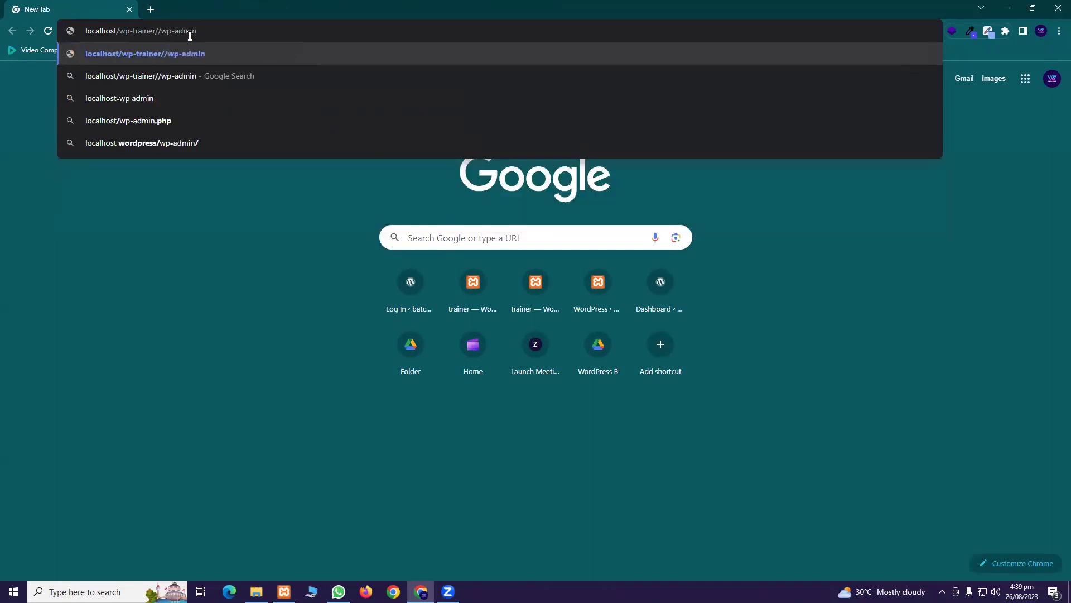
pyautogui.press('Return')
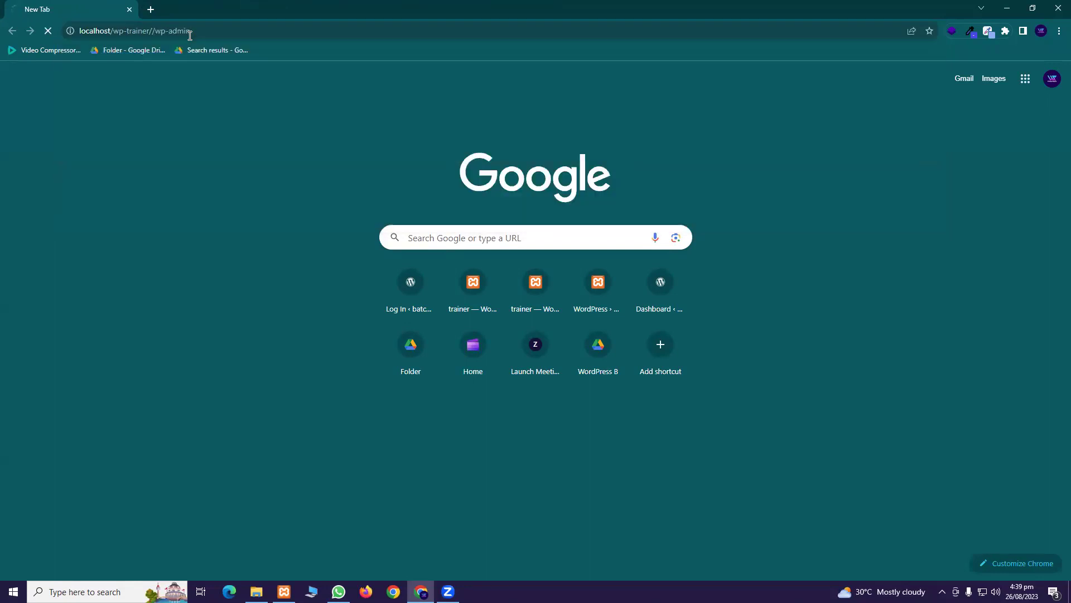
pyautogui.click(158, 32)
pyautogui.doubleClick(158, 32)
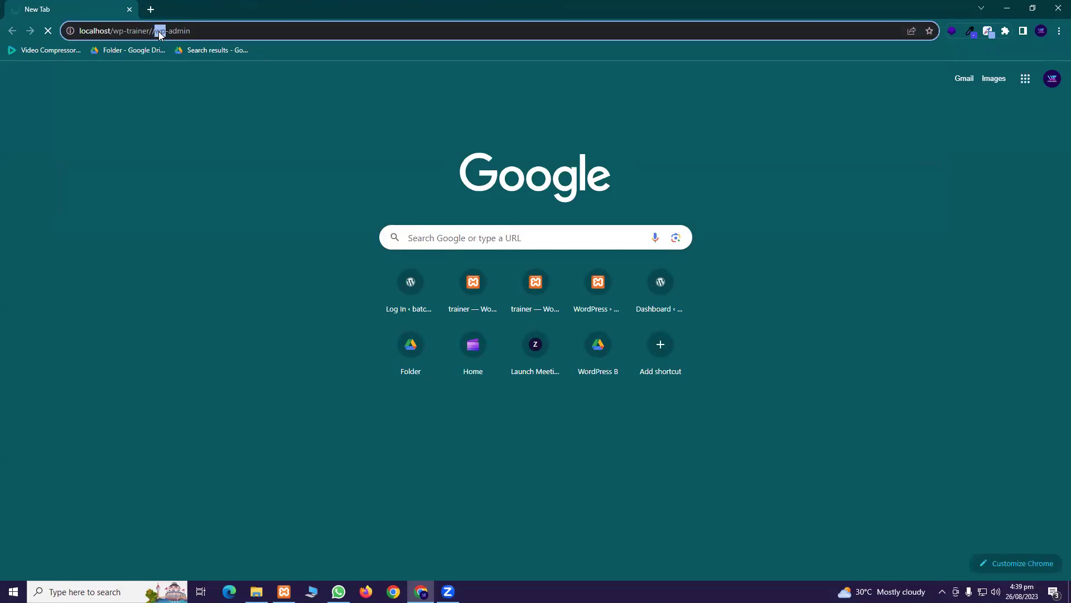
pyautogui.click(159, 32)
pyautogui.click(161, 33)
pyautogui.press('BackSpace')
pyautogui.press('Return')
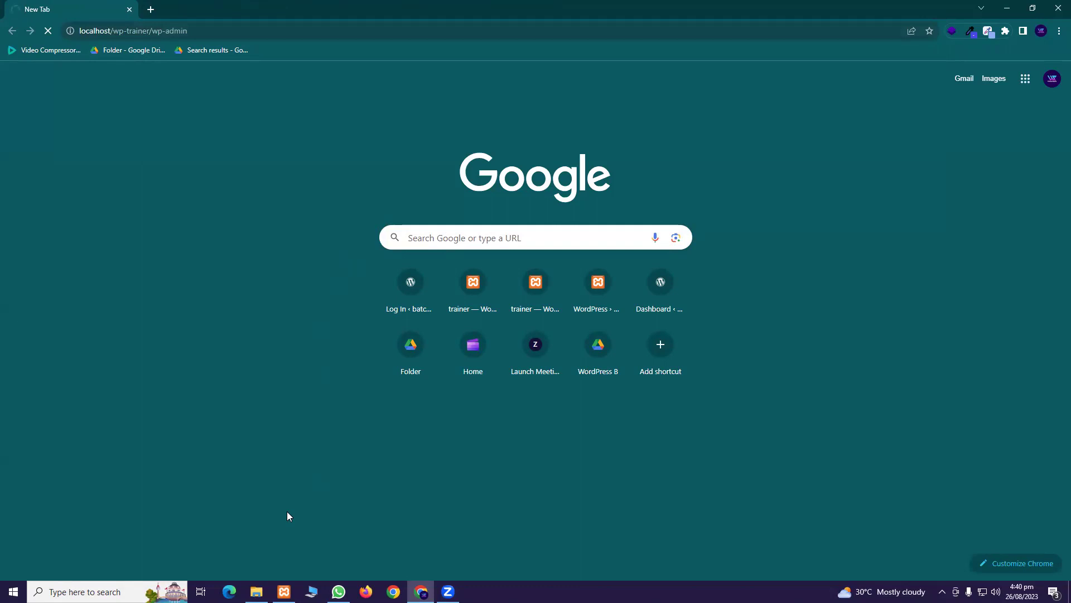
pyautogui.click(284, 591)
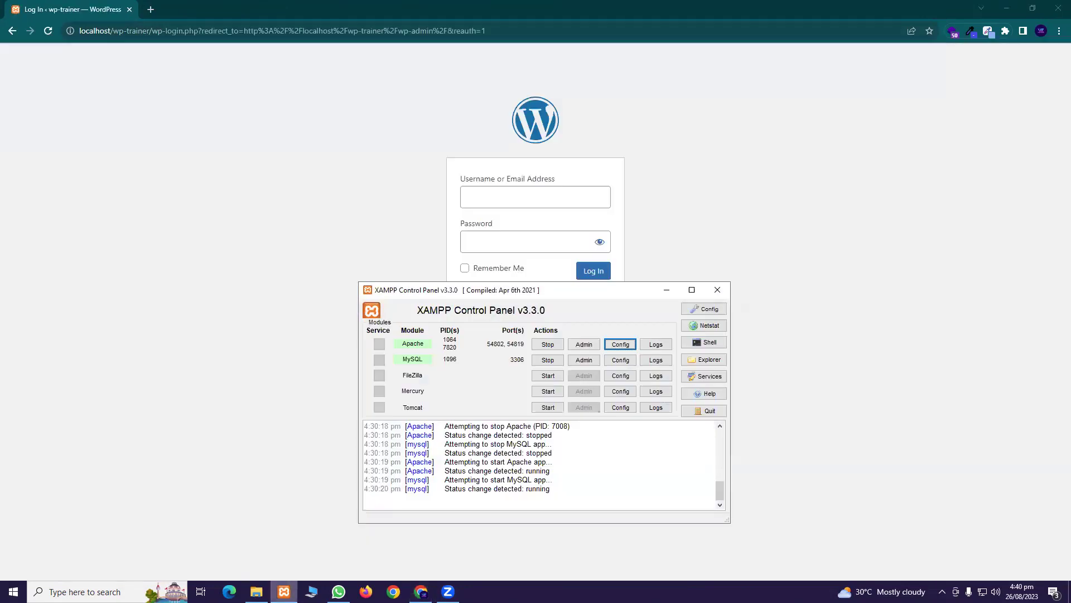
pyautogui.click(284, 591)
# Step: Try to log in to the wp-trainer site with the username wp-trainer and the account password
pyautogui.click(499, 193)
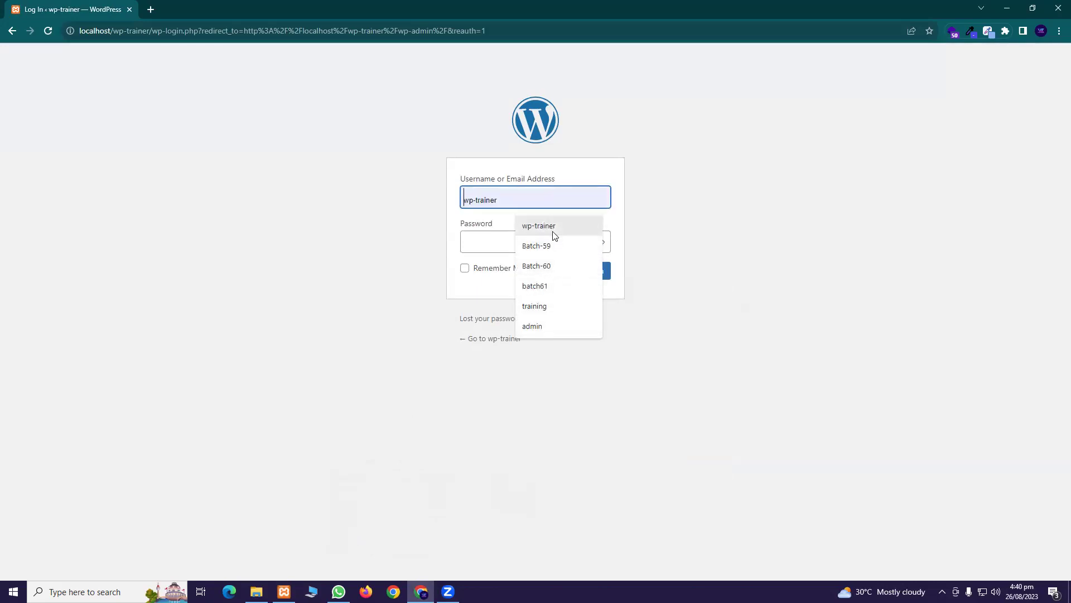
pyautogui.click(554, 226)
pyautogui.click(490, 201)
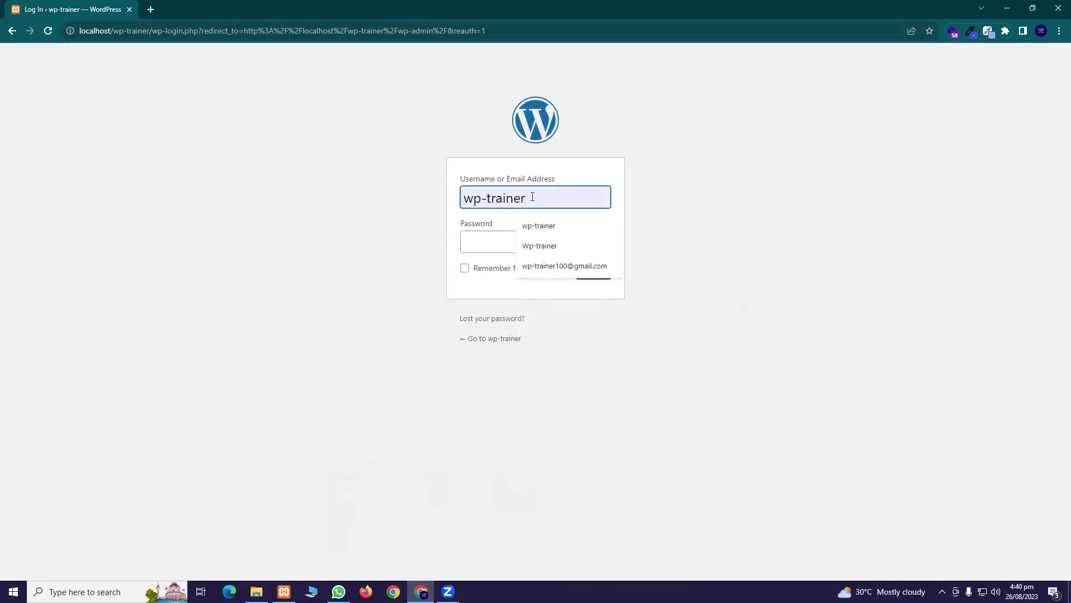
pyautogui.press('BackSpace')
pyautogui.write('-')
pyautogui.hotkey('ctrl', 'a')
pyautogui.click(495, 244)
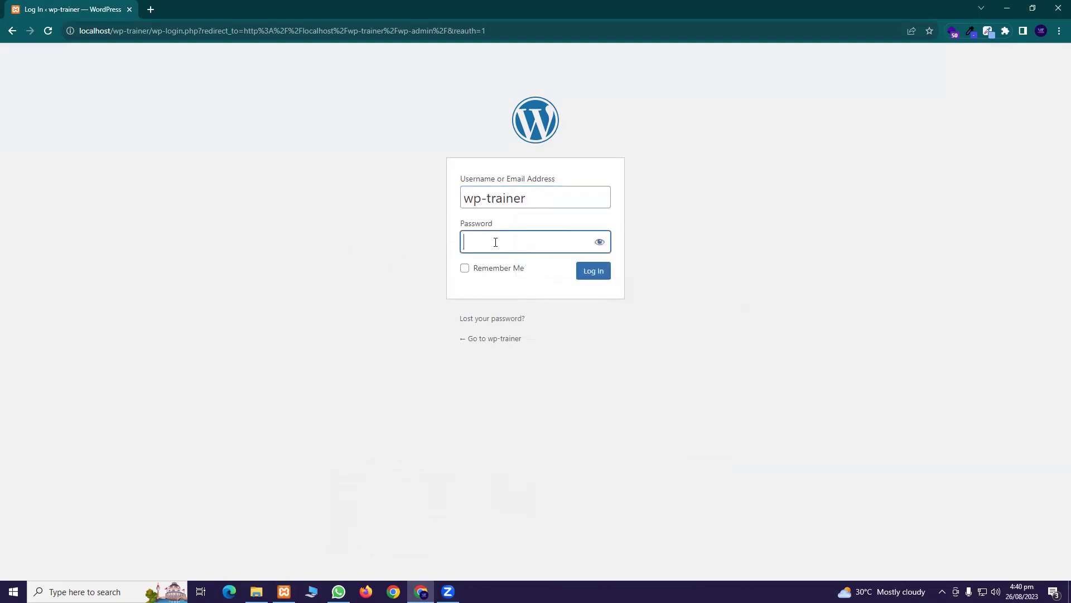
pyautogui.hotkey('ctrl', 'v')
pyautogui.press('Return')
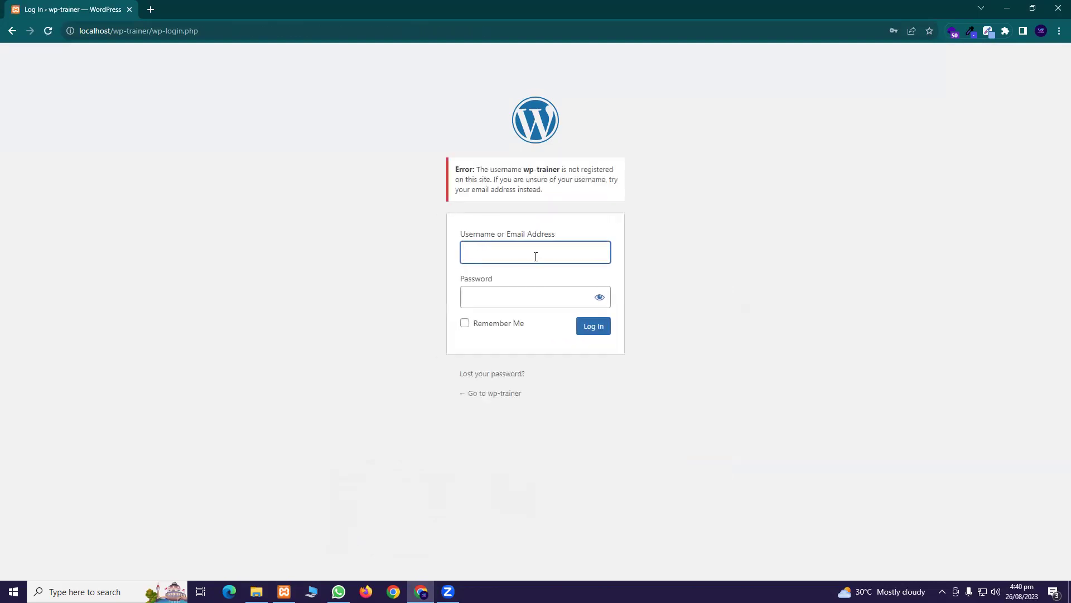
# Step: Try the wp-trainer login again with the username wptrainer and the account password
pyautogui.click(535, 254)
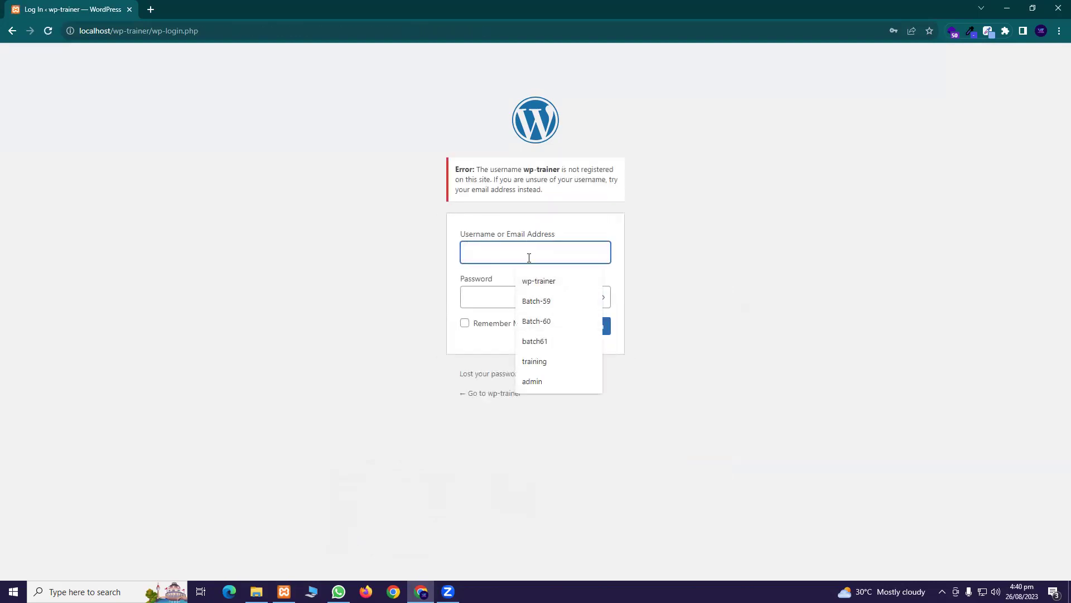
pyautogui.write('wp-trainer')
pyautogui.press('BackSpace')
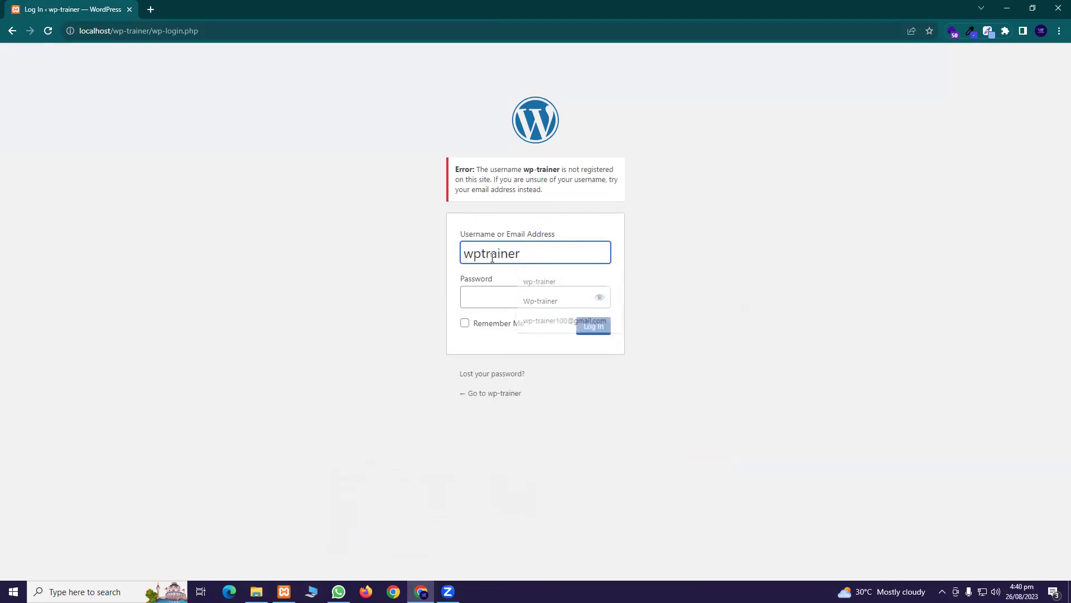
pyautogui.doubleClick(502, 259)
pyautogui.click(504, 299)
pyautogui.hotkey('ctrl', 'v')
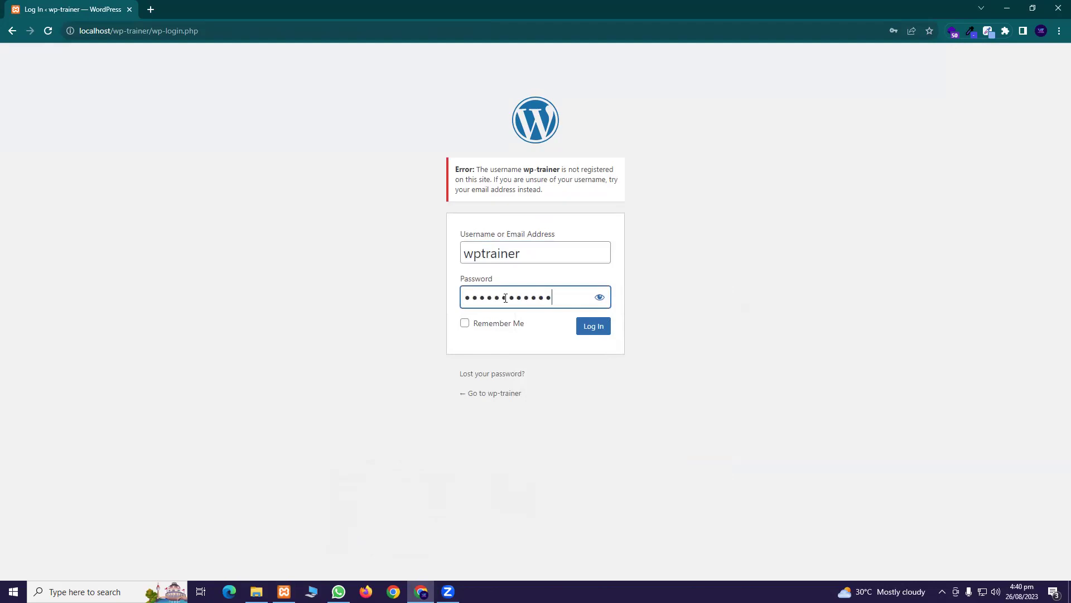
pyautogui.press('Return')
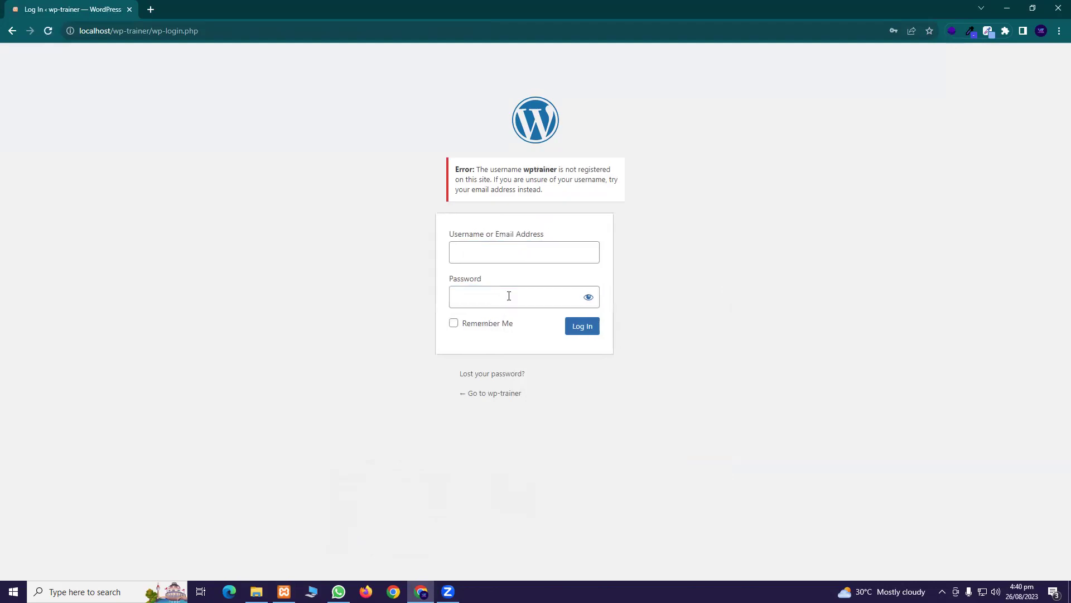
# Step: Replace the wp-trainer login tab with a new one and load the batch61 dashboard at localhost/batch61/wp-admin
pyautogui.click(150, 10)
pyautogui.click(129, 9)
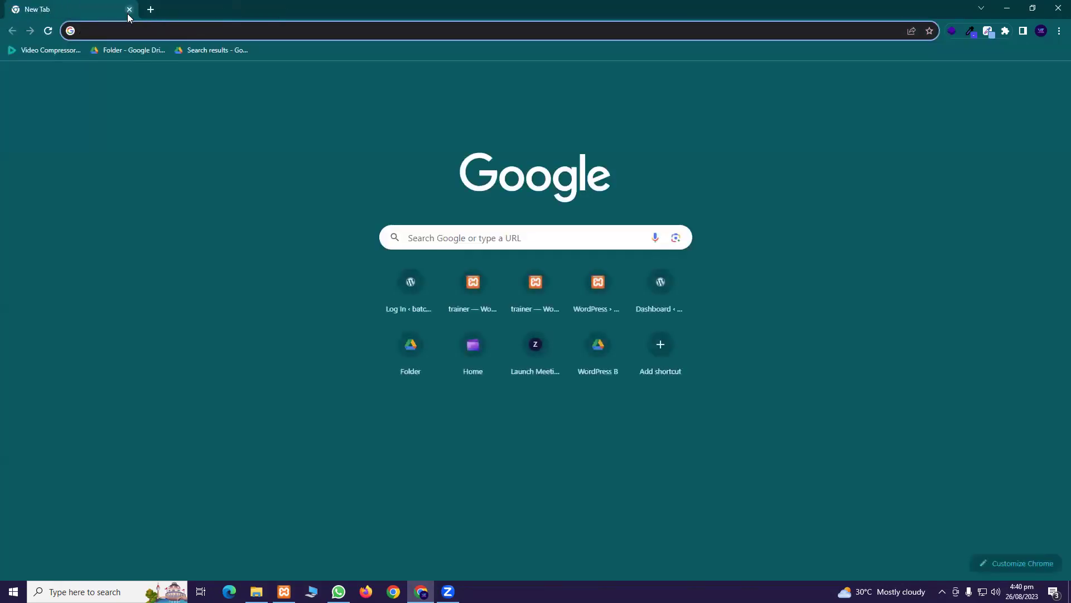
pyautogui.write('localhost/wp-trainer/')
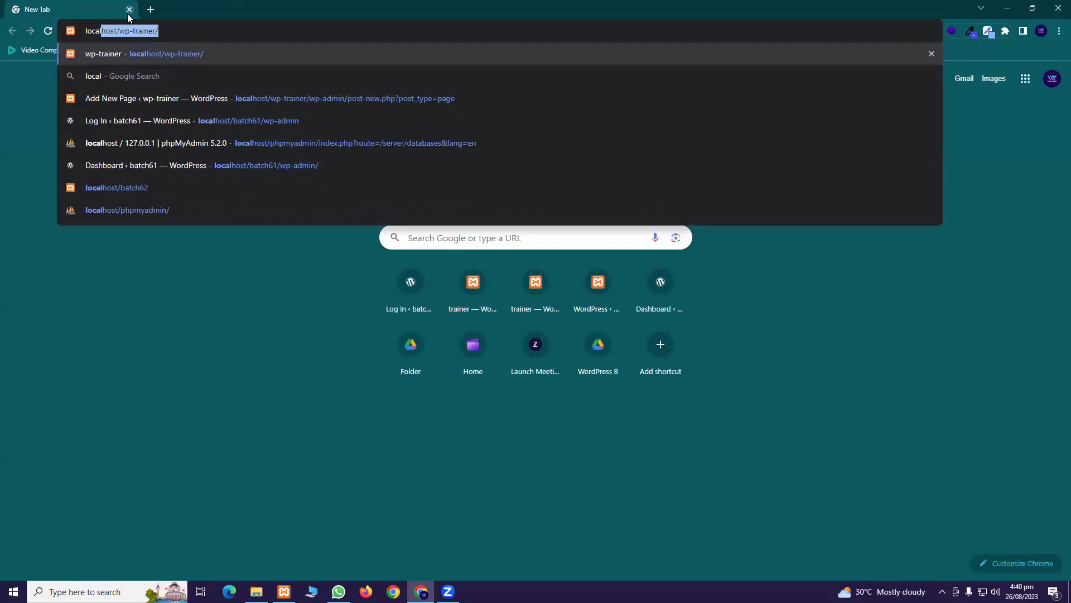
pyautogui.press('Right')
pyautogui.press('BackSpace')
pyautogui.press('BackSpace')
pyautogui.press('BackSpace')
pyautogui.press('BackSpace')
pyautogui.press('BackSpace')
pyautogui.press('BackSpace')
pyautogui.press('BackSpace')
pyautogui.press('BackSpace')
pyautogui.press('BackSpace')
pyautogui.press('BackSpace')
pyautogui.press('BackSpace')
pyautogui.write('batch')
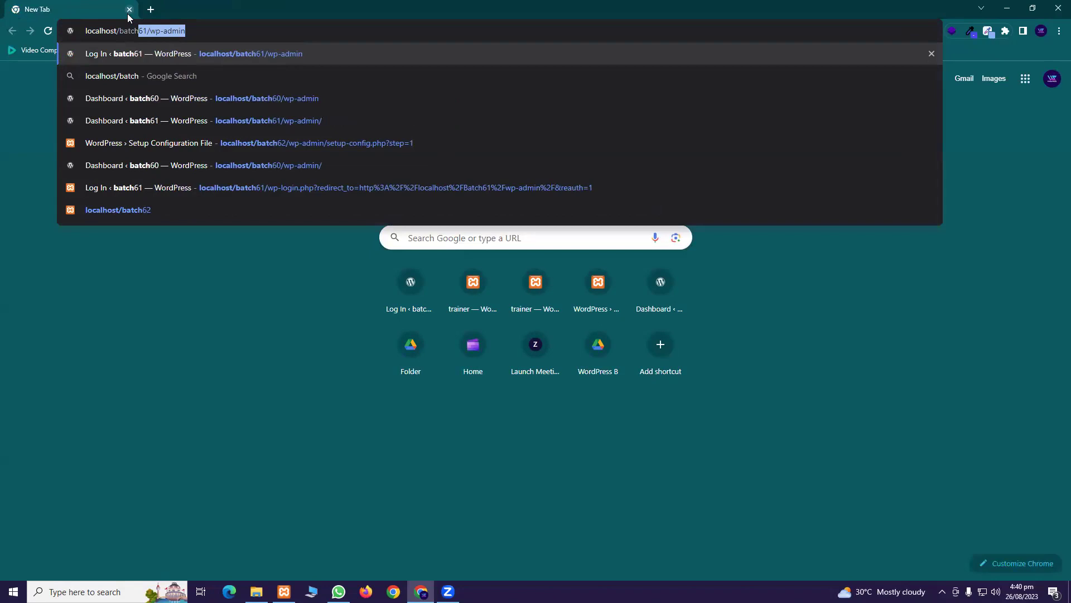
pyautogui.press('Return')
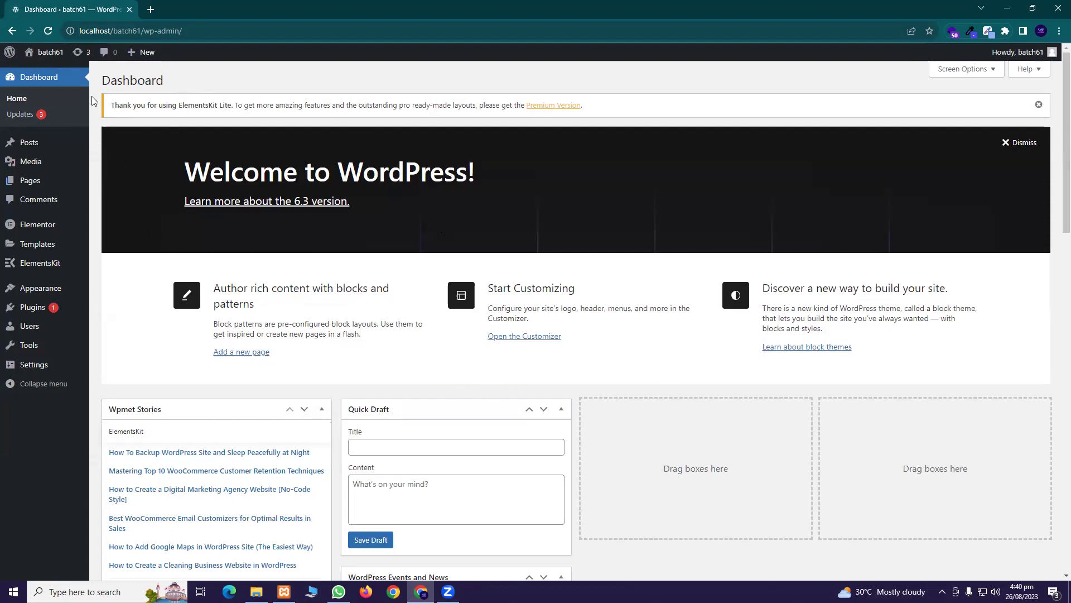
# Step: Open the batch61 dashboard's Updates page in a separate tab, review the plugin and theme updates, and close it
pyautogui.moveTo(46, 63)
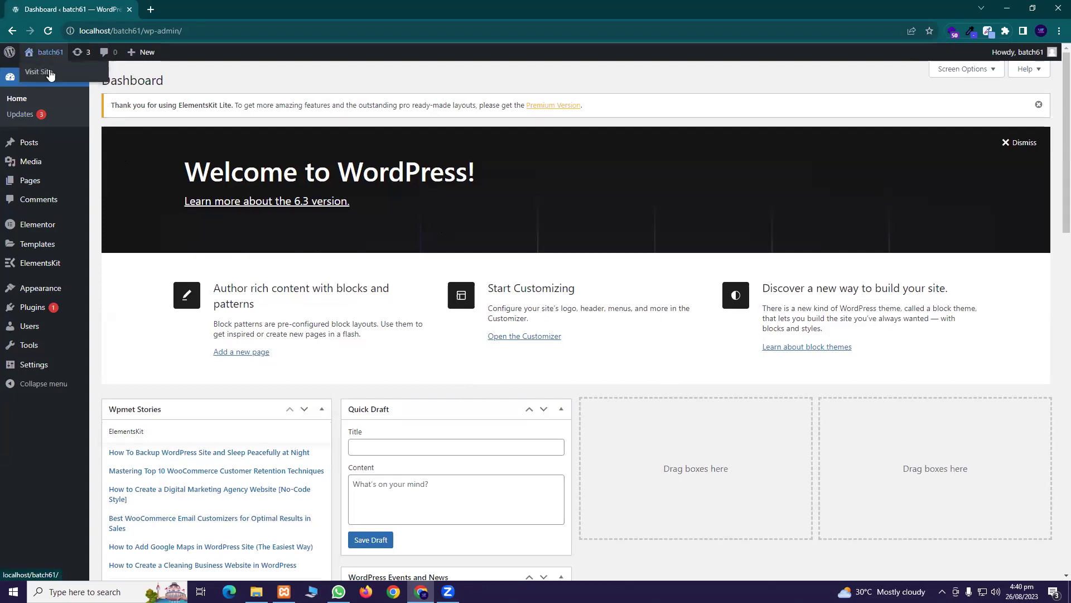
pyautogui.moveTo(33, 308)
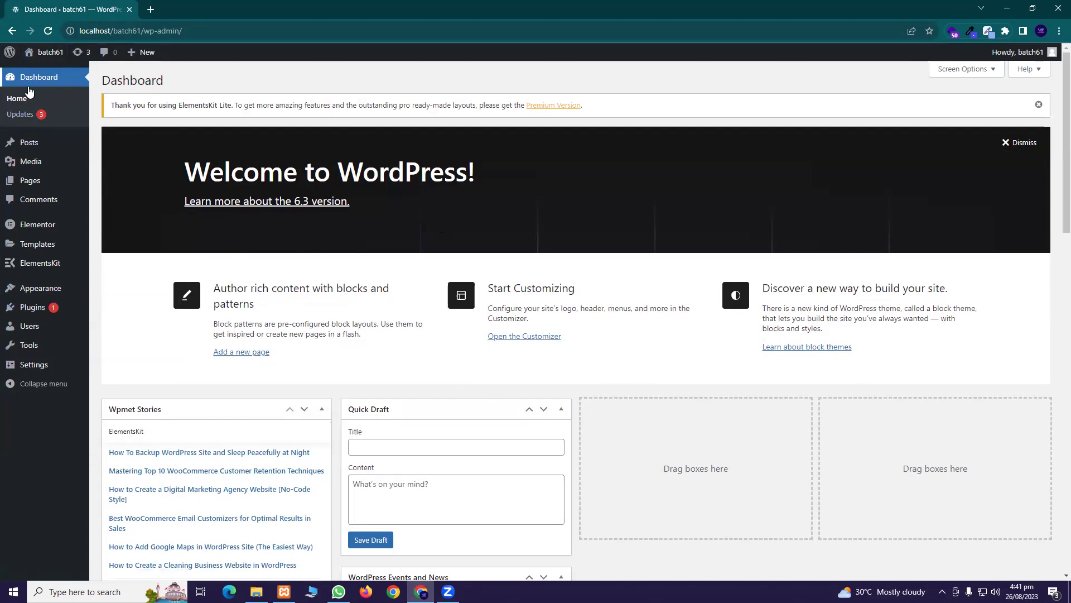
pyautogui.rightClick(35, 122)
pyautogui.click(72, 124)
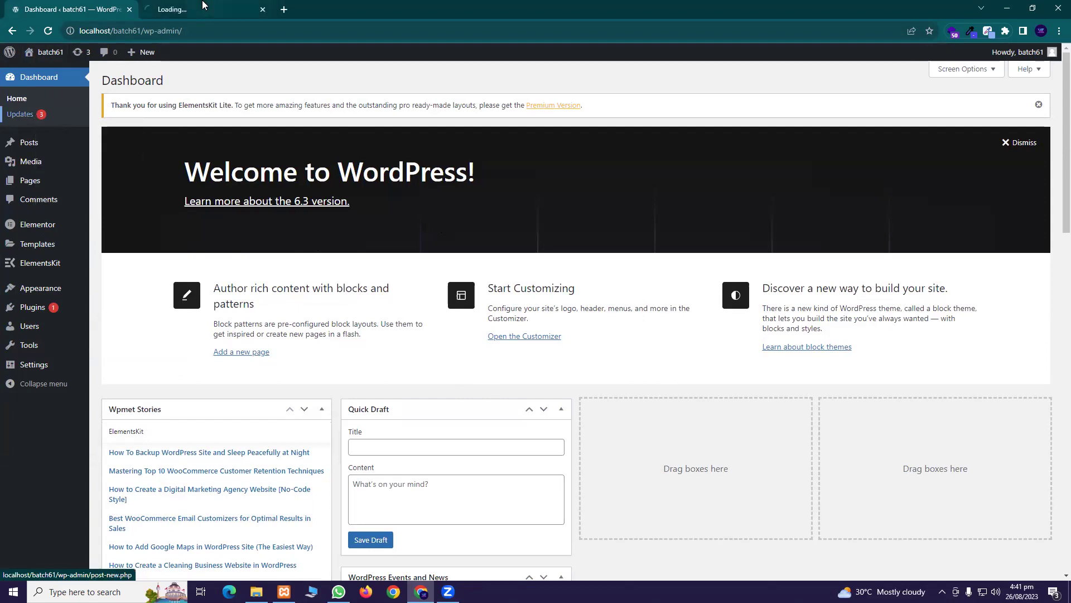
pyautogui.hotkey('ctrl', 'Tab')
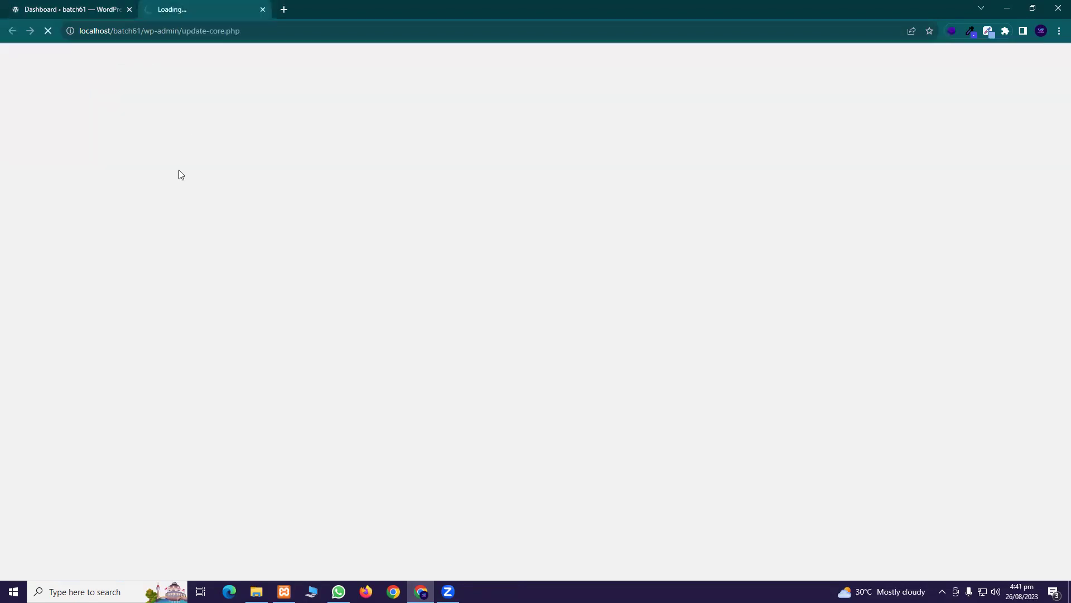
pyautogui.click(87, 13)
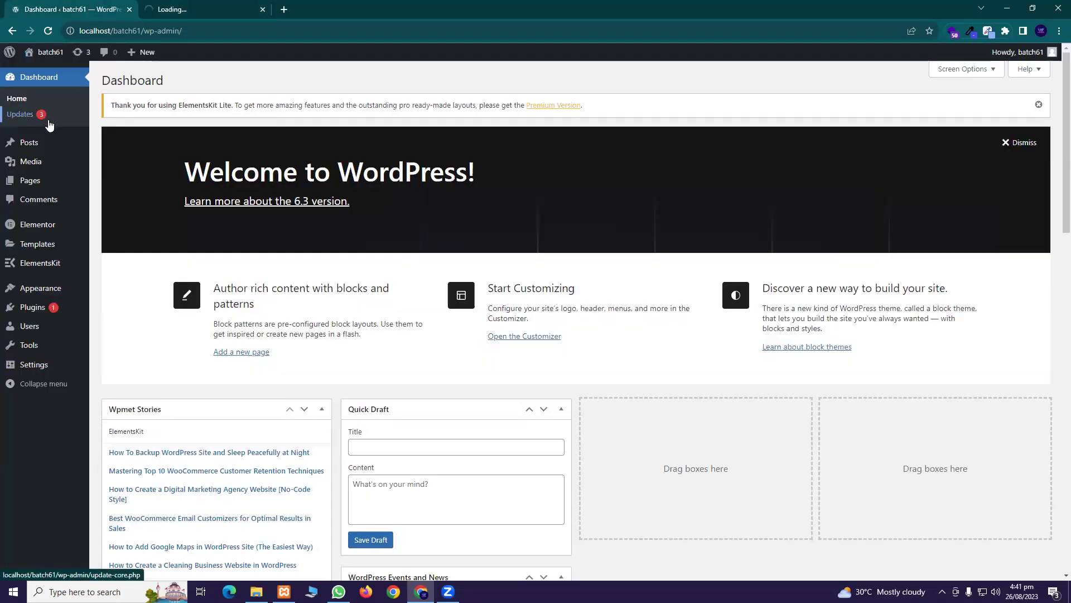
pyautogui.hotkey('ctrl', 'Tab')
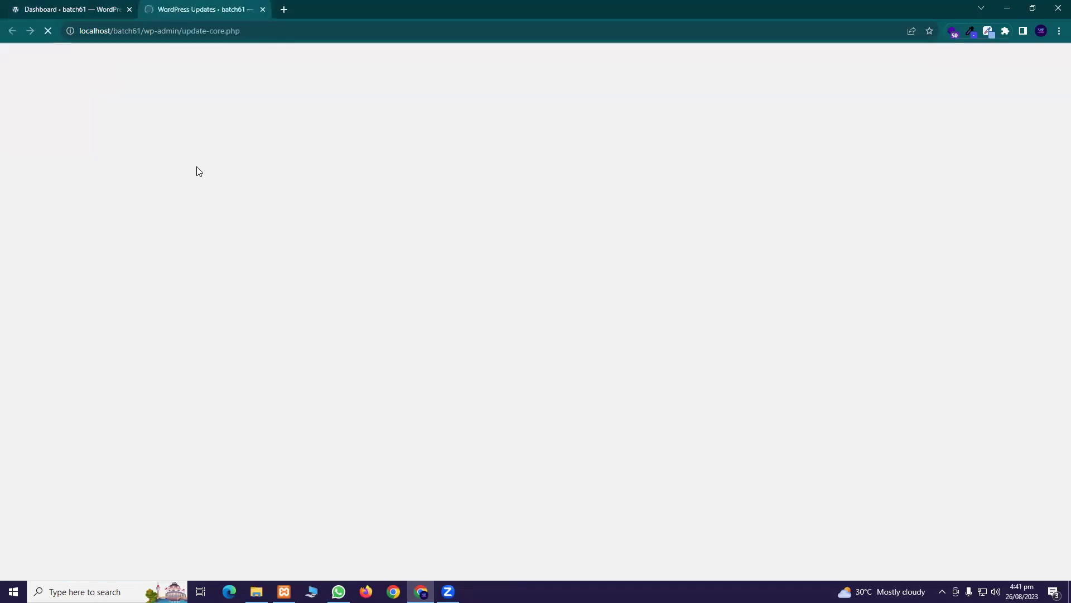
pyautogui.scroll(-4, 191, 175)
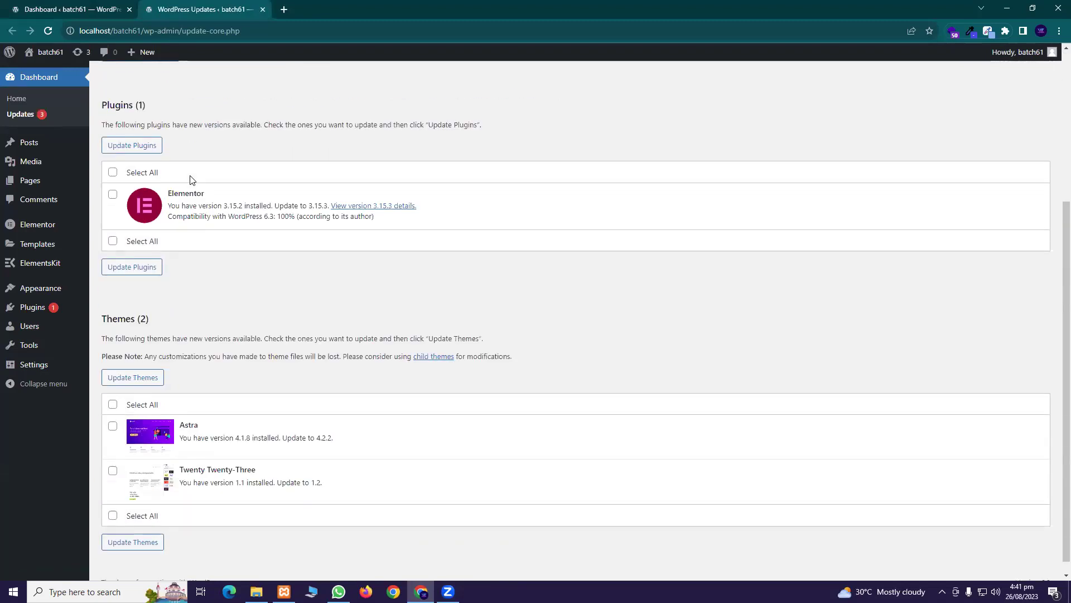
pyautogui.scroll(3, 203, 182)
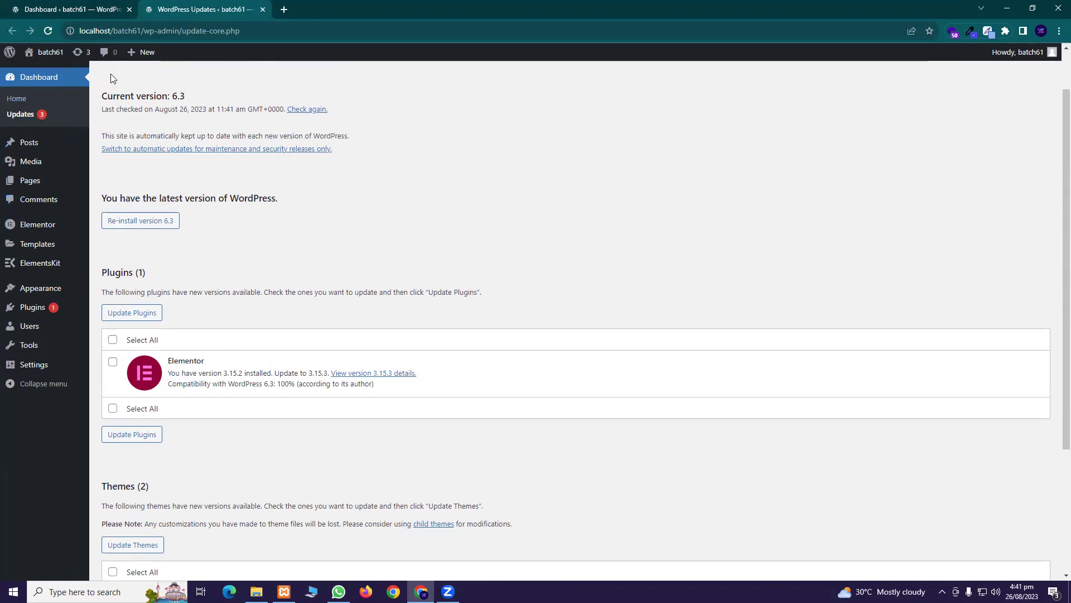
pyautogui.click(263, 9)
# Step: Bring up the All Posts list in a new tab and start a new post from it
pyautogui.moveTo(78, 159)
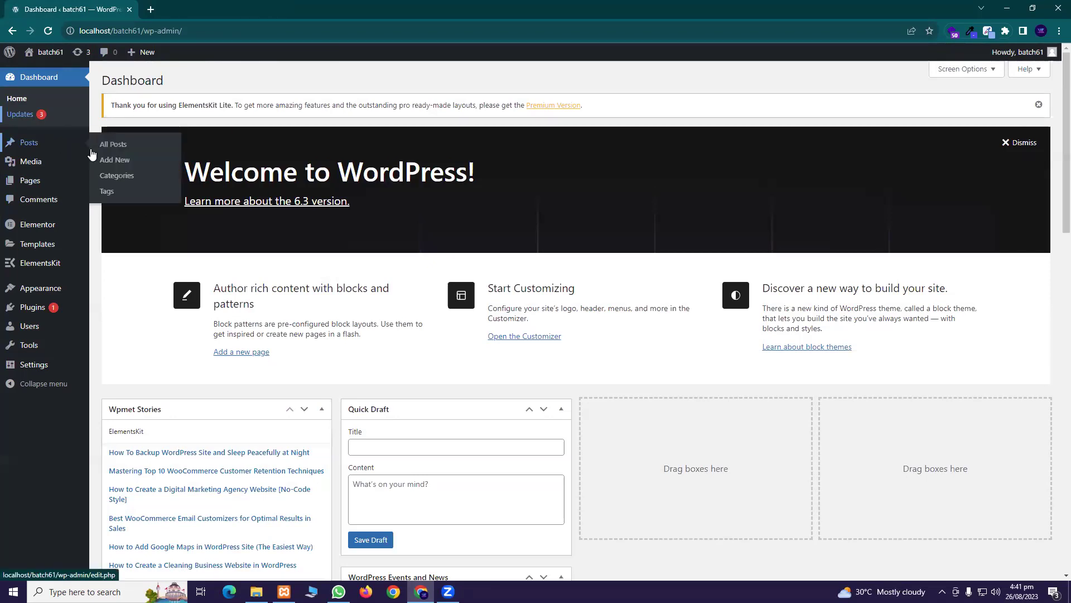
pyautogui.keyDown('ctrl'); pyautogui.keyDown('shift'); pyautogui.click(115, 152); pyautogui.keyUp('shift'); pyautogui.keyUp('ctrl')
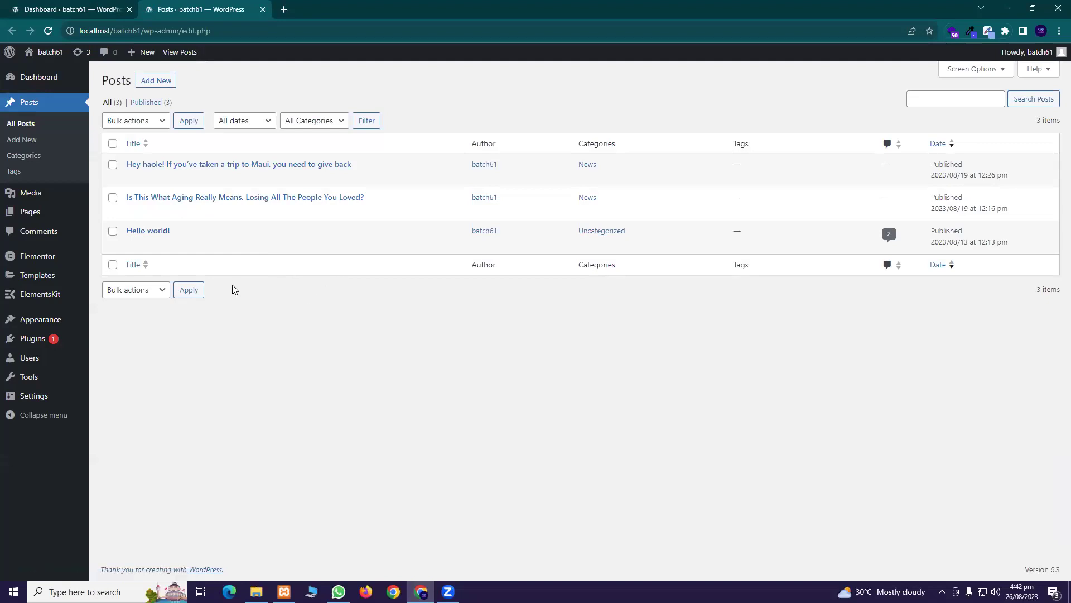
pyautogui.moveTo(227, 246)
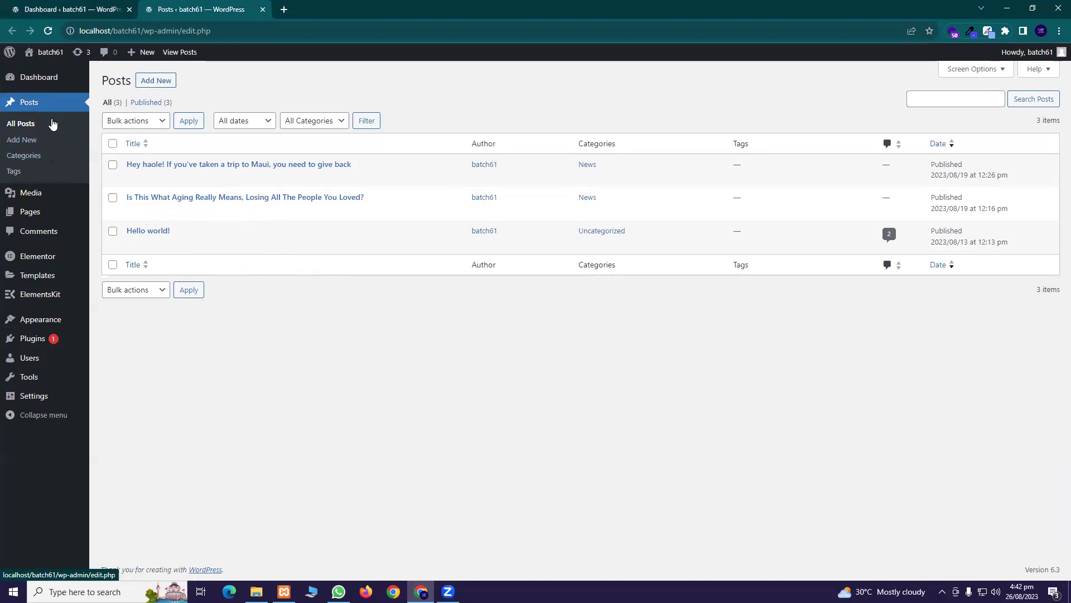
pyautogui.click(163, 84)
pyautogui.click(162, 85)
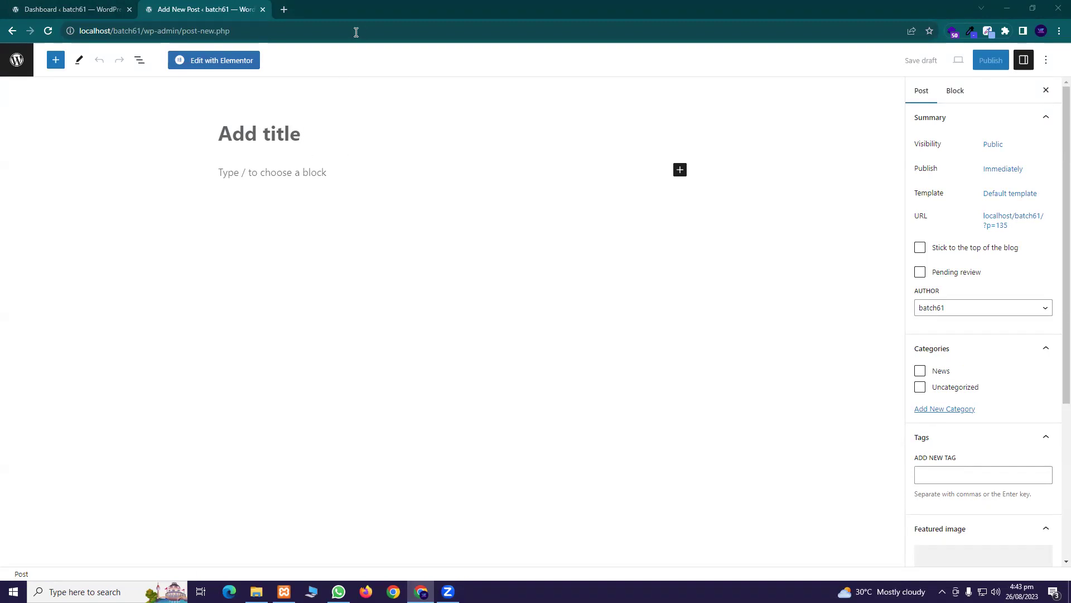
# Step: Reopen the recently closed Medium article "Creating a website on localhost" from the browser history in a new tab
pyautogui.click(284, 10)
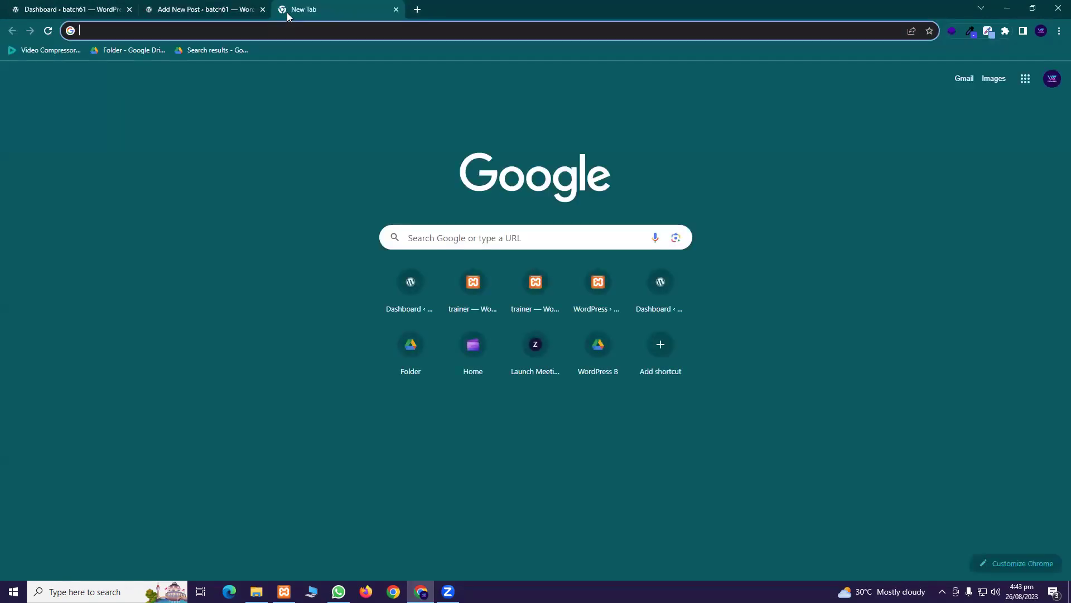
pyautogui.click(1058, 30)
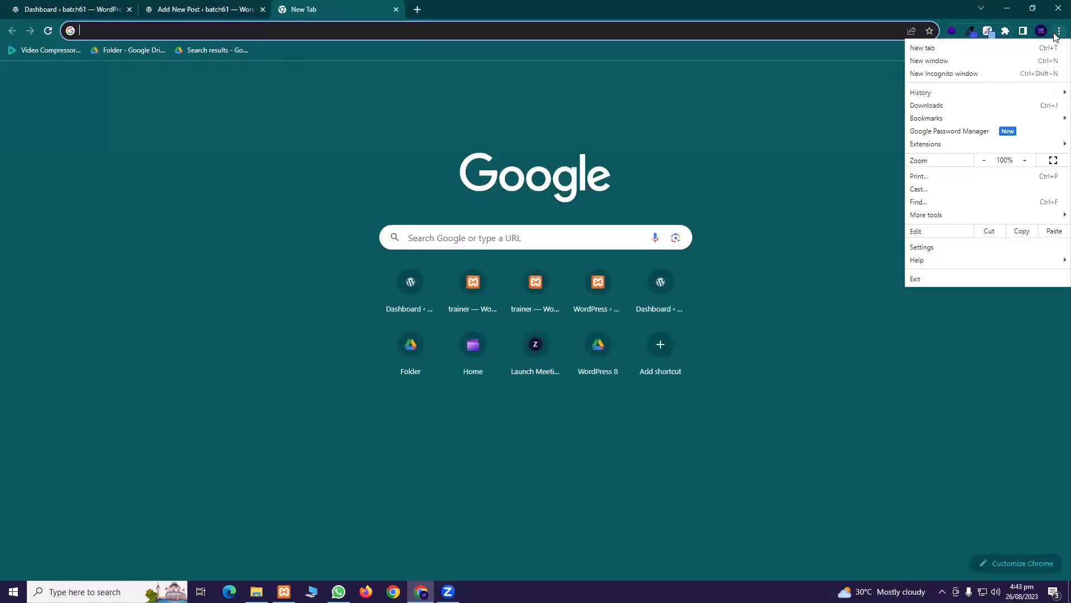
pyautogui.moveTo(948, 92)
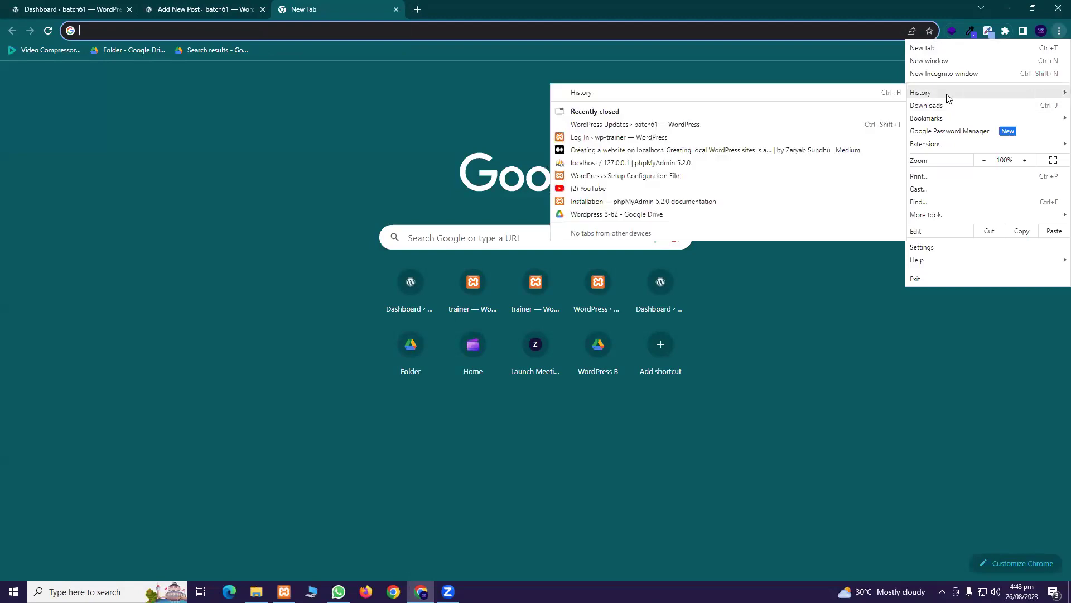
pyautogui.click(611, 150)
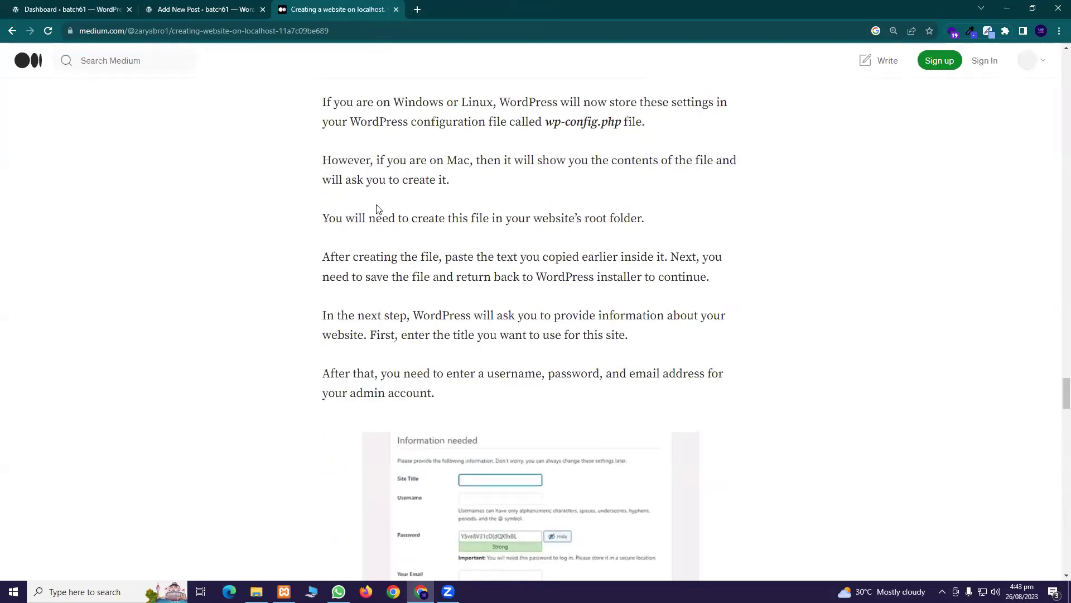
# Step: Copy the article's heading "Creating a website on localhost" from the start of the page
pyautogui.scroll(20, 358, 211)
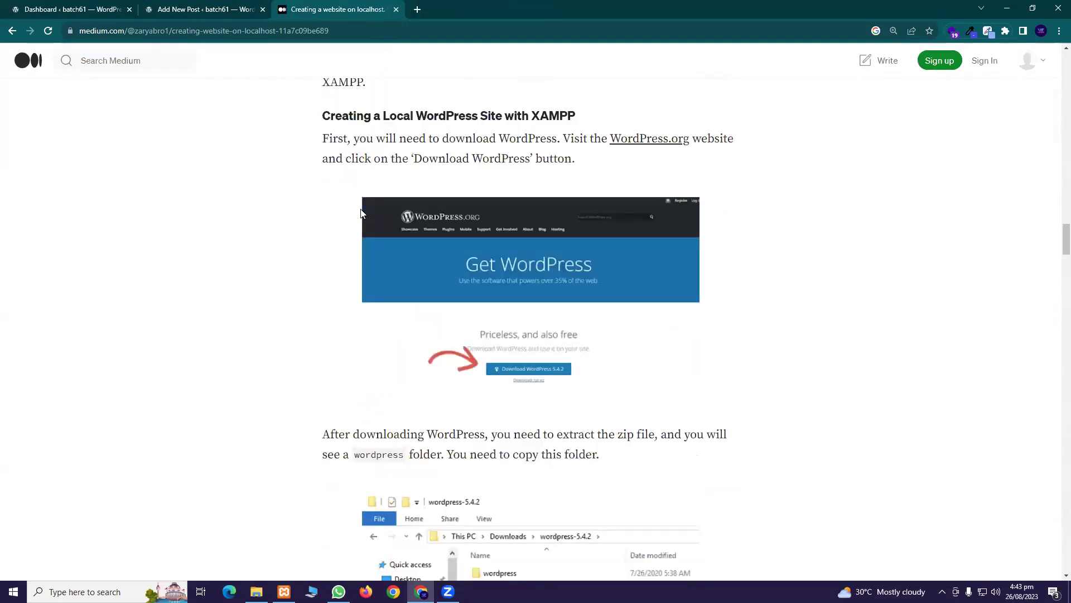
pyautogui.scroll(20, 362, 210)
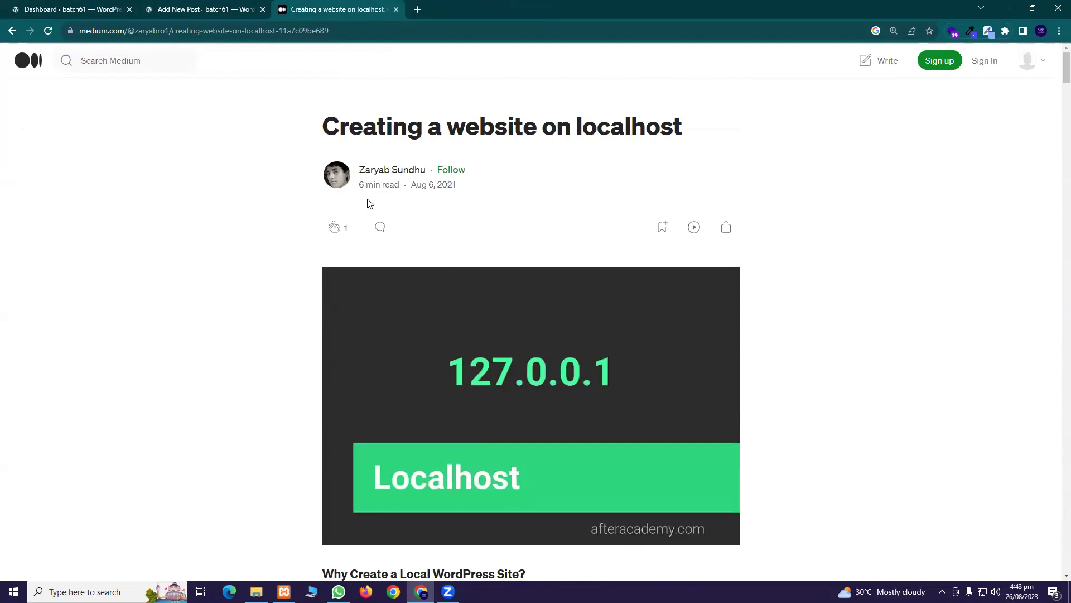
pyautogui.scroll(-3, 407, 190)
pyautogui.scroll(3, 418, 177)
pyautogui.moveTo(678, 119); pyautogui.dragTo(321, 127)
pyautogui.hotkey('ctrl', 'c')
pyautogui.click(201, 5)
pyautogui.click(352, 6)
pyautogui.rightClick(465, 116)
pyautogui.click(479, 124)
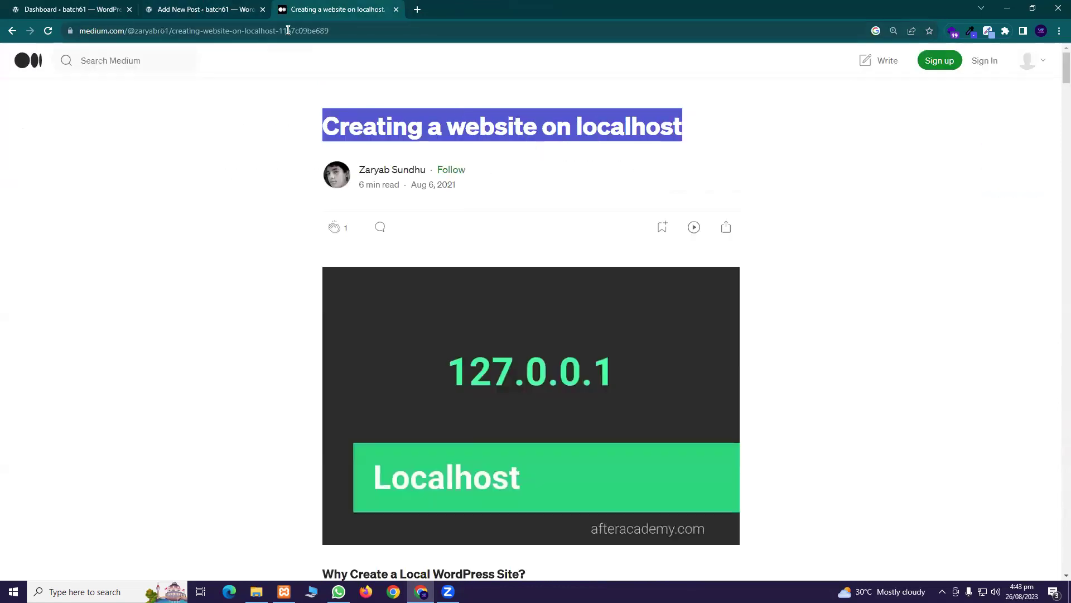
# Step: Paste "Creating a website on localhost" as the title of the new WordPress post and place the cursor in its first paragraph block
pyautogui.click(221, 6)
pyautogui.click(282, 8)
pyautogui.scroll(-10, 461, 221)
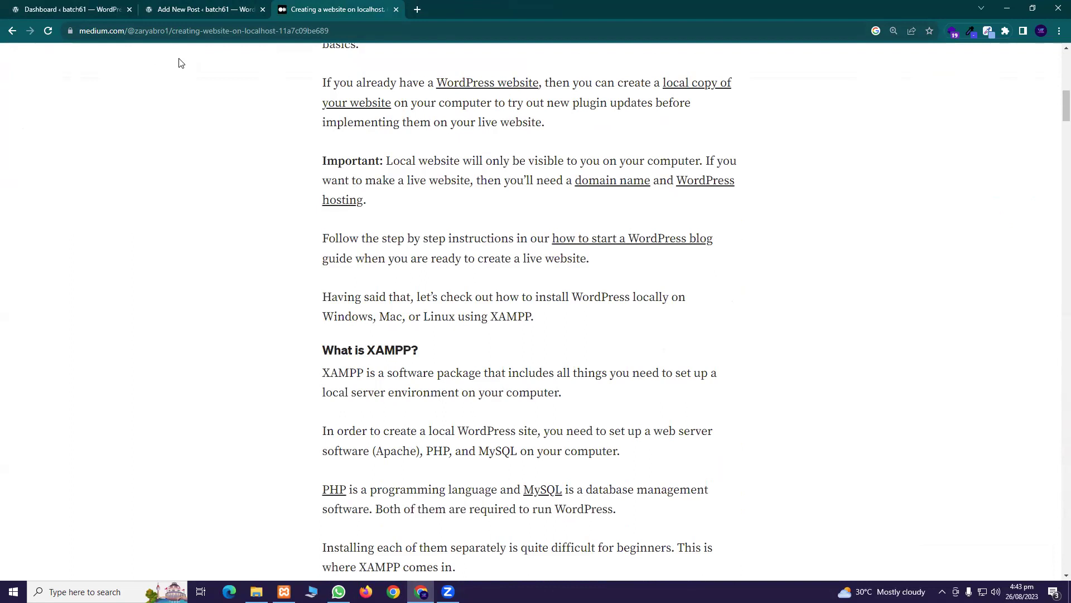
pyautogui.click(171, 8)
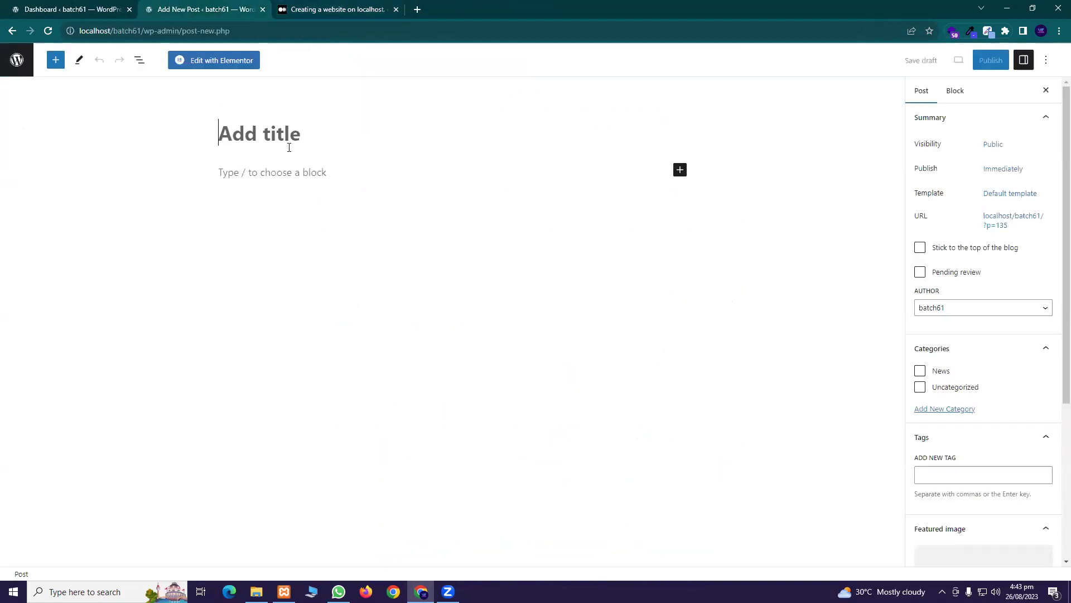
pyautogui.hotkey('ctrl', 'v')
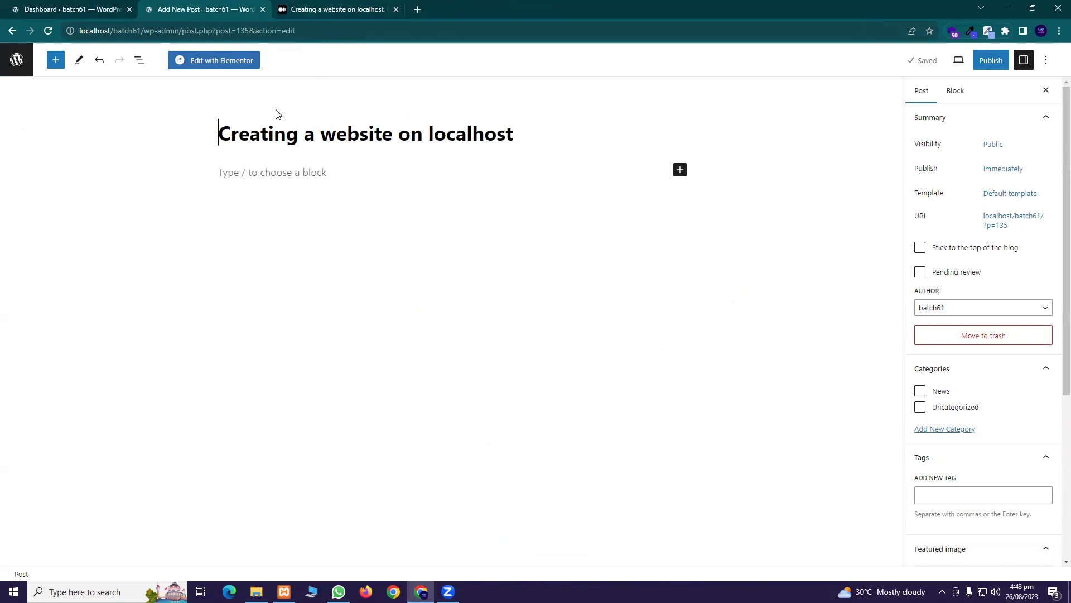
pyautogui.click(298, 177)
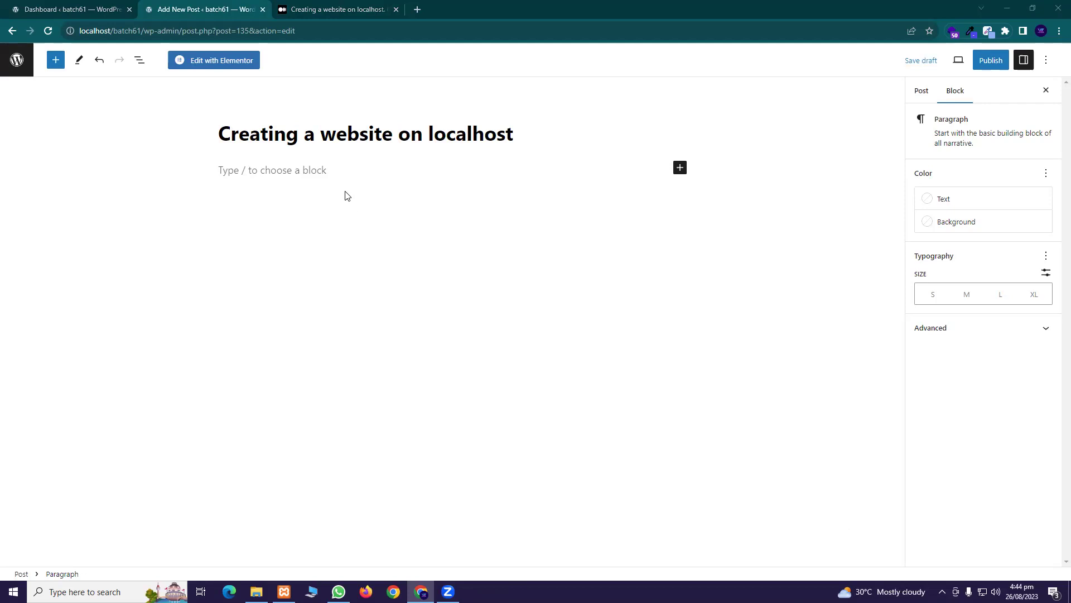
# Step: Look through the Medium article's sections and screenshots down to the topic tags and author details at its end
pyautogui.click(304, 8)
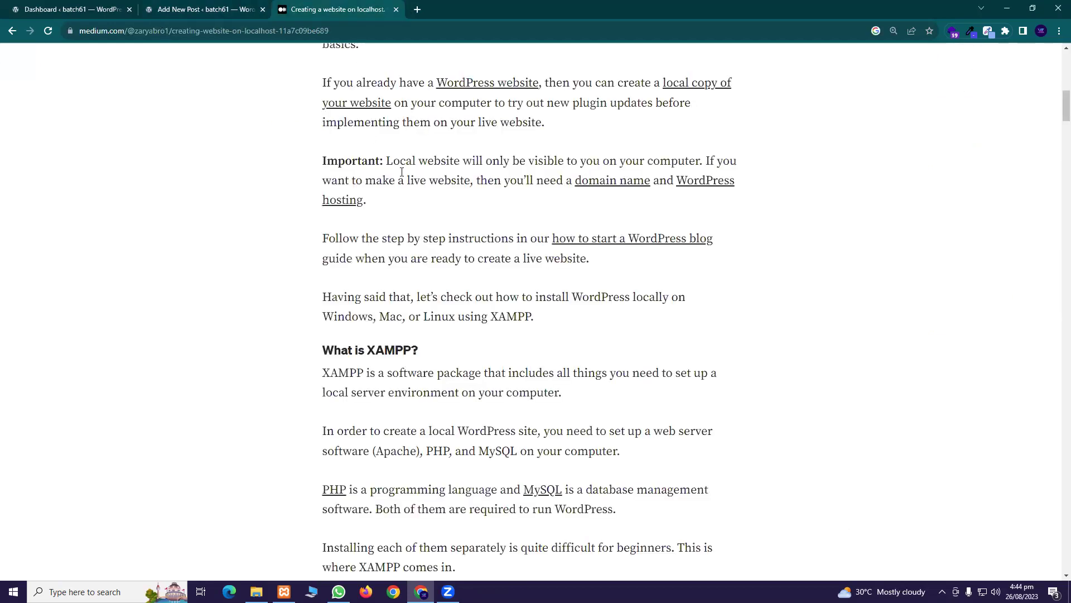
pyautogui.scroll(-10, 452, 226)
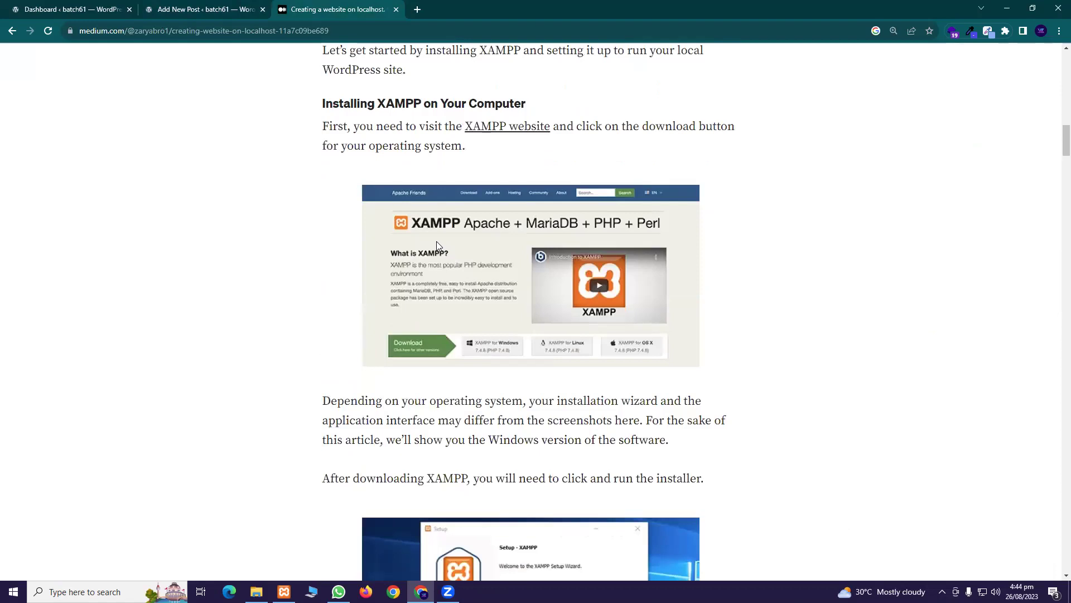
pyautogui.scroll(-7, 441, 244)
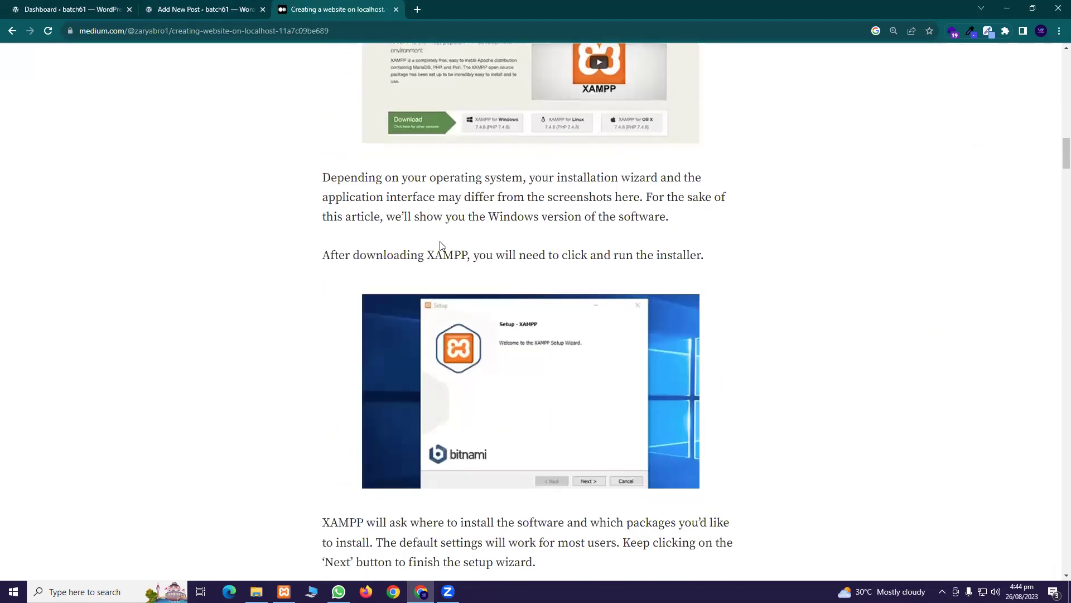
pyautogui.scroll(5, 444, 244)
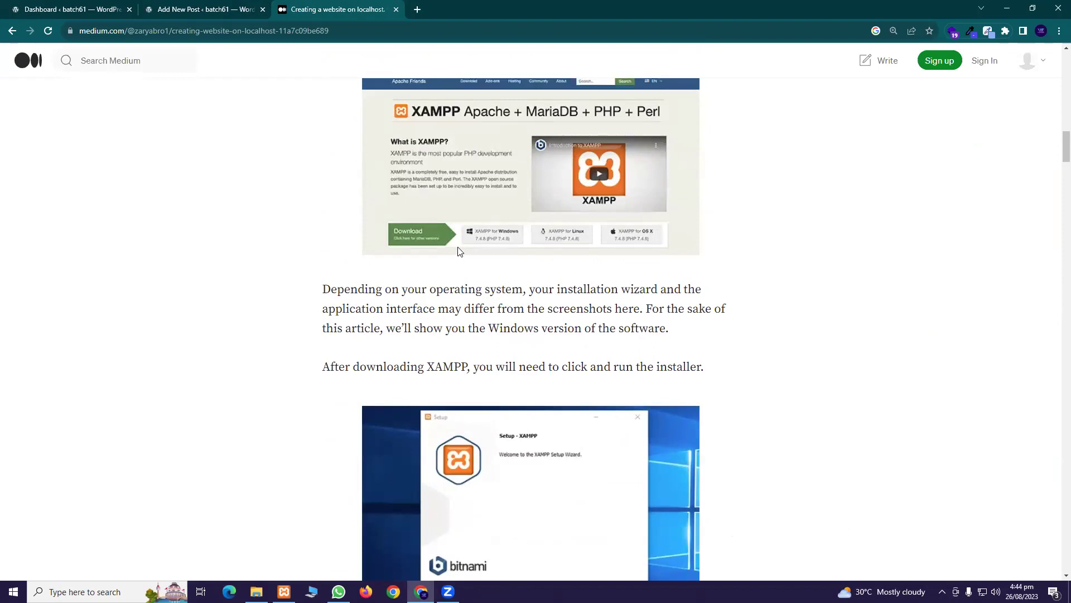
pyautogui.scroll(-9, 497, 255)
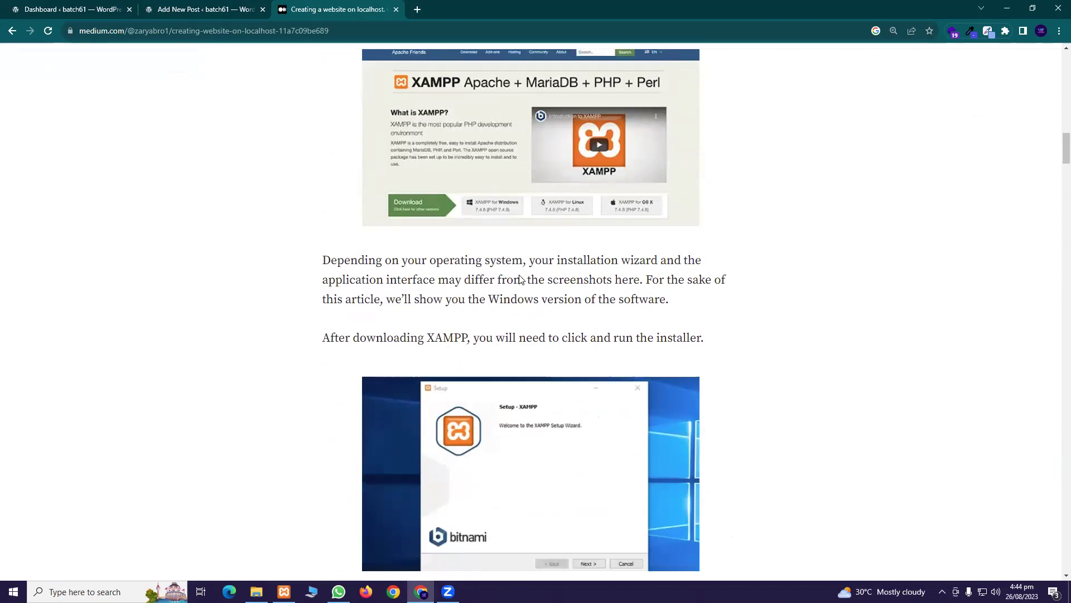
pyautogui.scroll(-20, 526, 310)
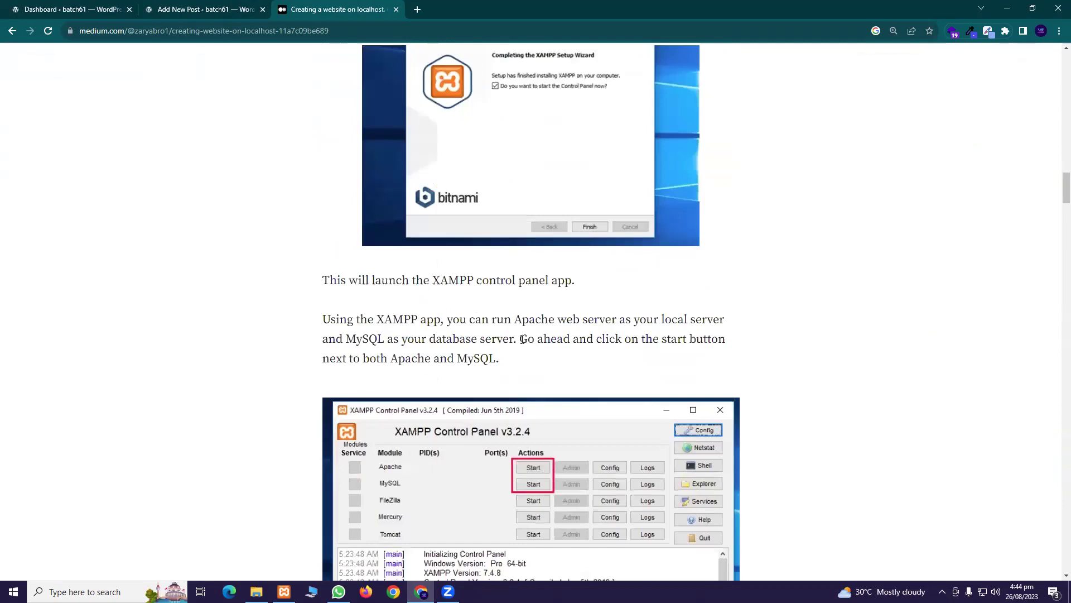
pyautogui.scroll(-20, 536, 349)
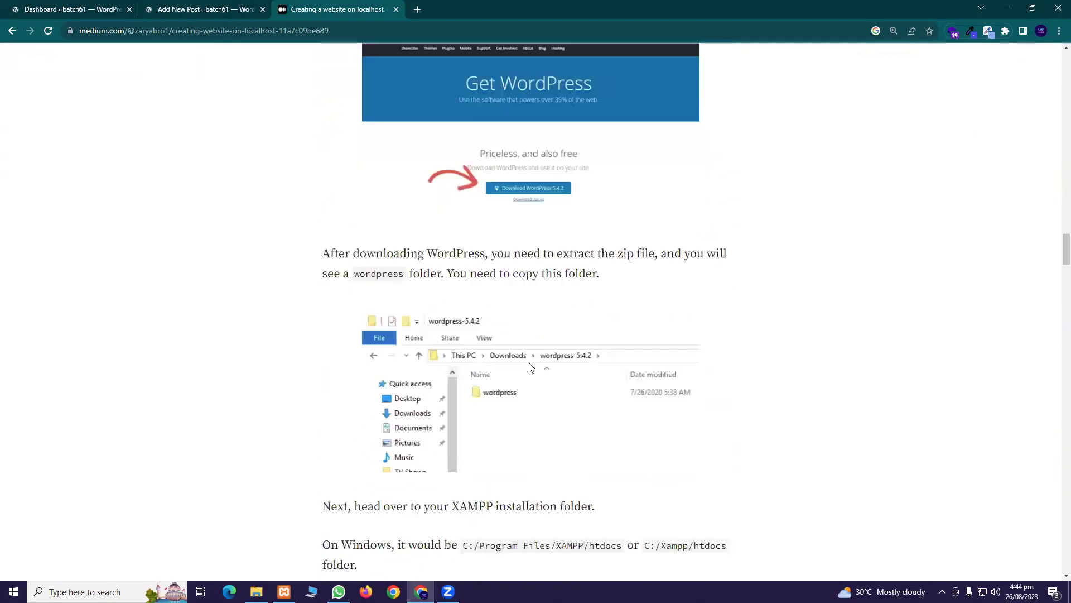
pyautogui.scroll(-20, 535, 379)
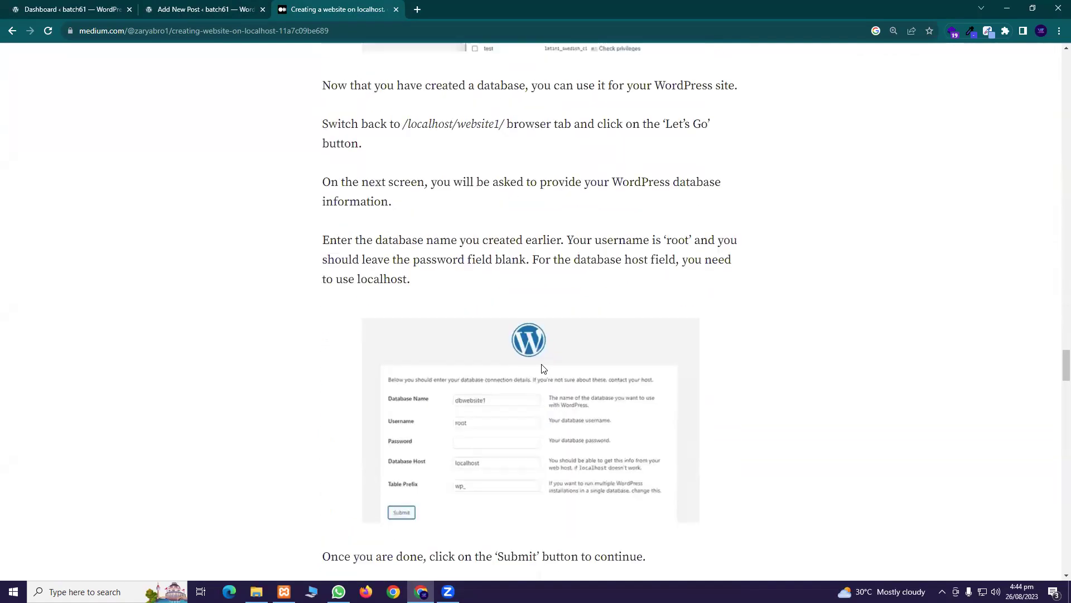
pyautogui.scroll(-3, 533, 371)
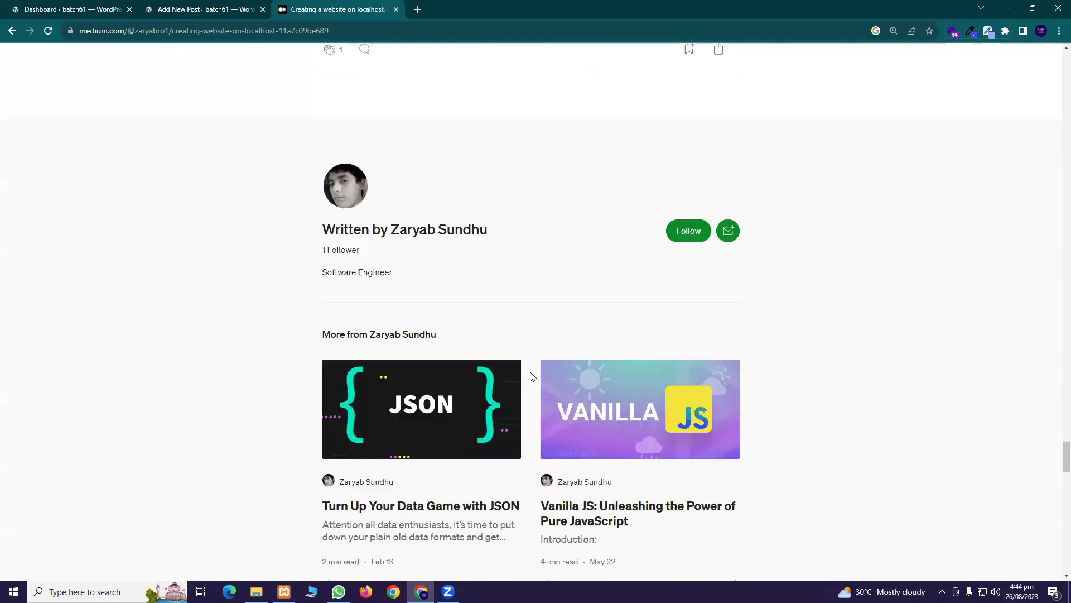
pyautogui.scroll(2, 402, 394)
pyautogui.scroll(-9, 441, 397)
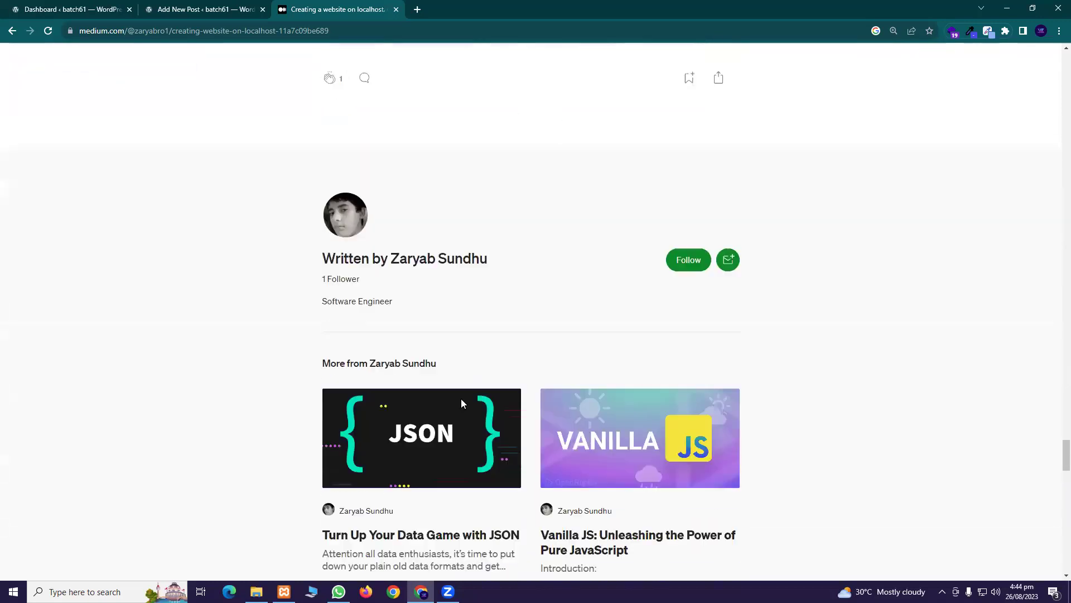
pyautogui.scroll(13, 475, 393)
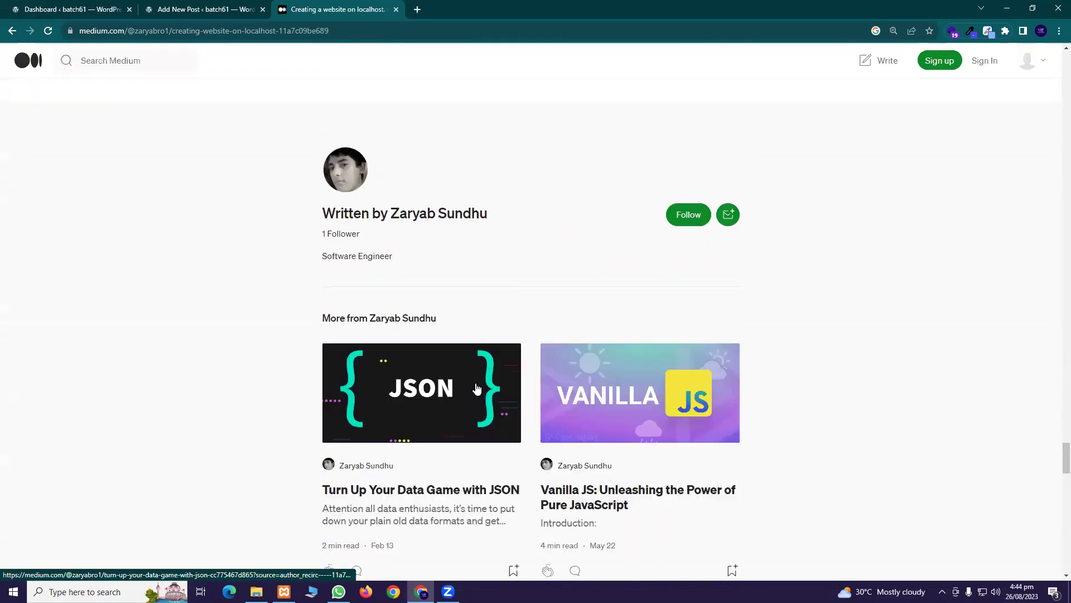
pyautogui.scroll(-2, 479, 392)
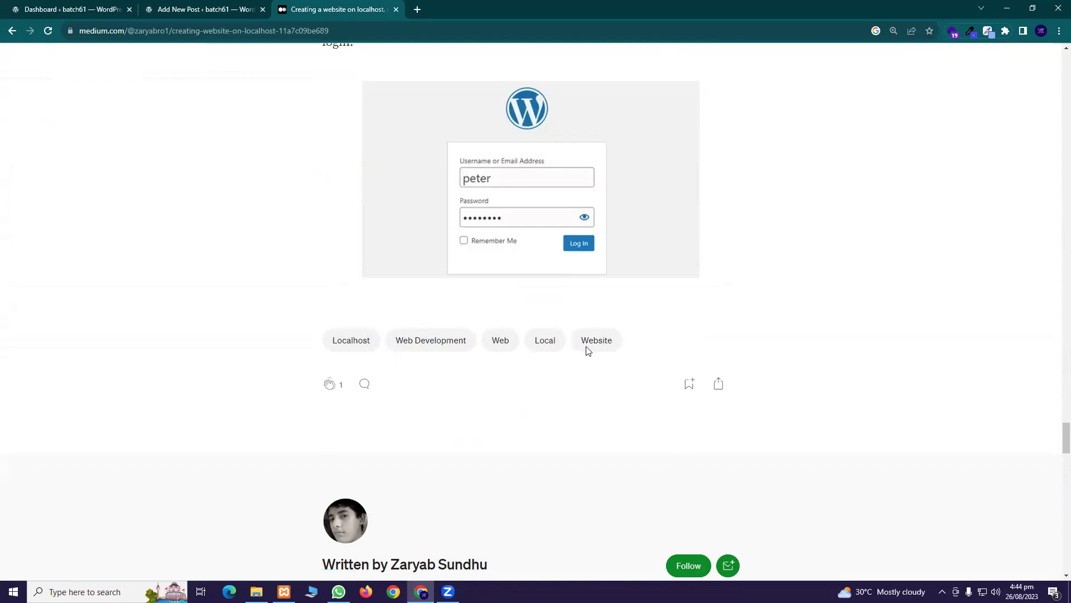
# Step: Look at the Posts options, including Categories and Tags, in the WordPress dashboard
pyautogui.click(206, 9)
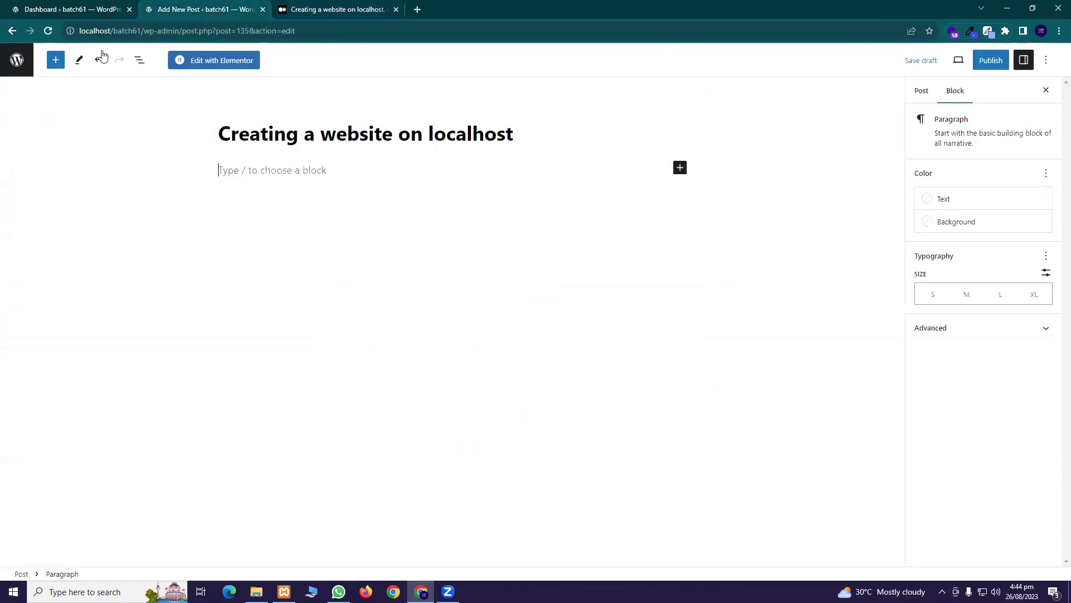
pyautogui.click(79, 9)
pyautogui.rightClick(79, 9)
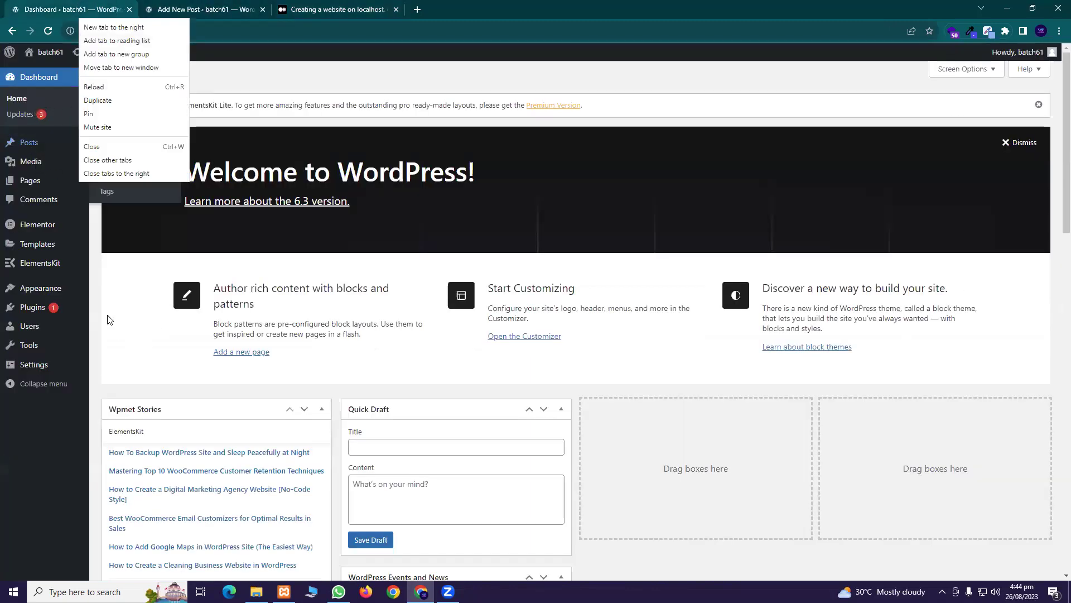
pyautogui.click(30, 146)
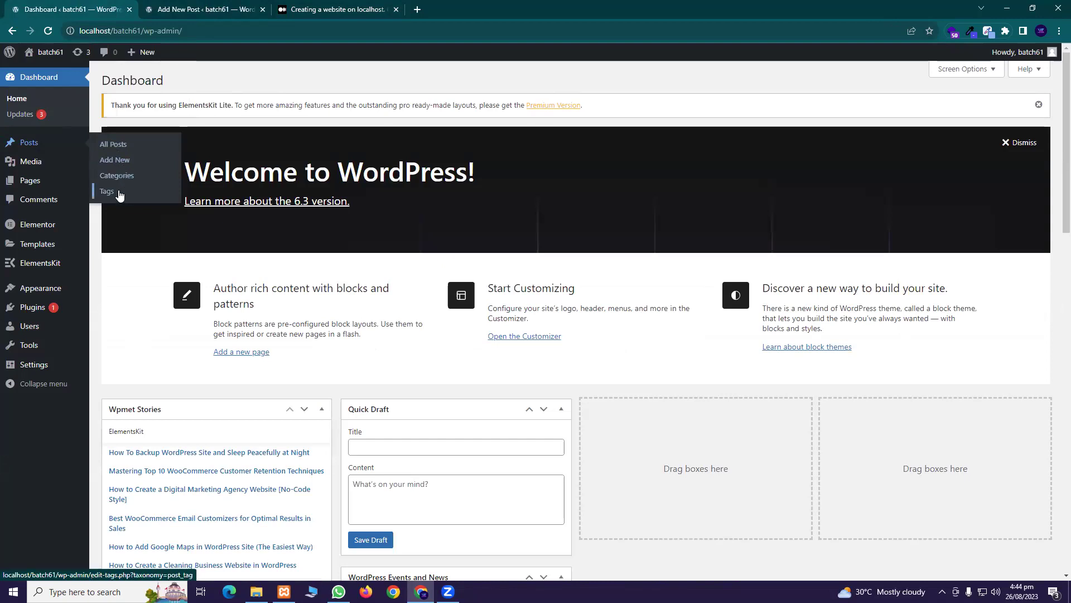
# Step: Examine the Medium article's tags and responses, try to write a response, and dismiss the sign-up dialog
pyautogui.click(360, 6)
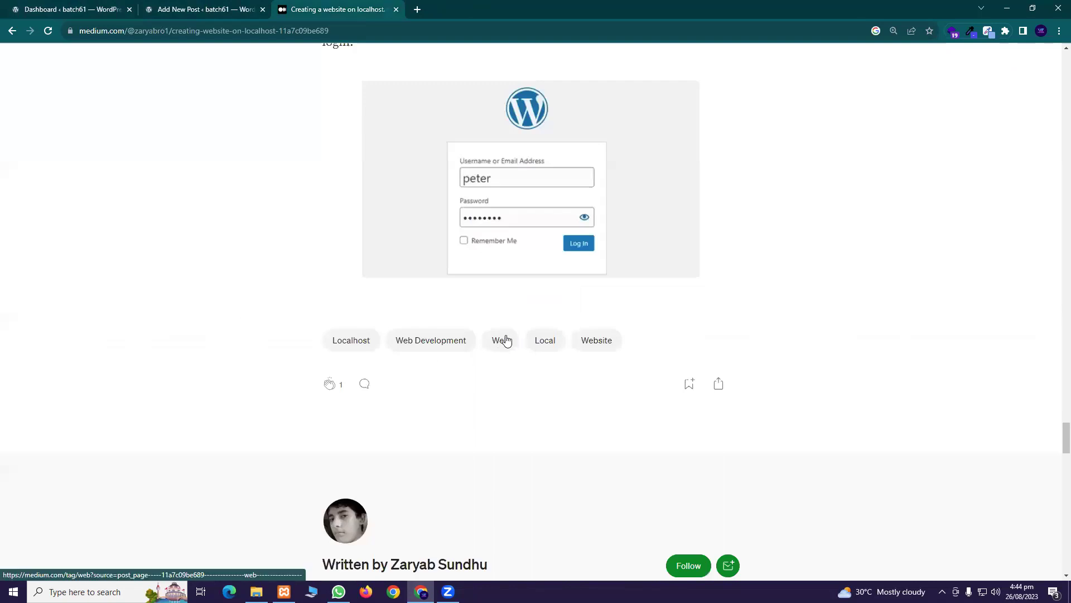
pyautogui.click(364, 384)
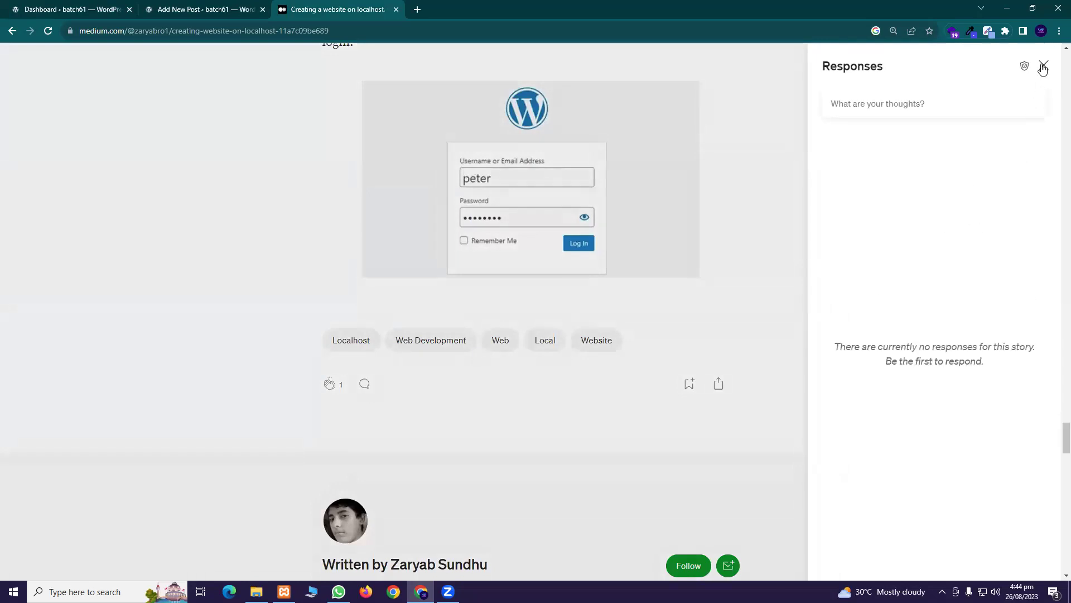
pyautogui.click(905, 107)
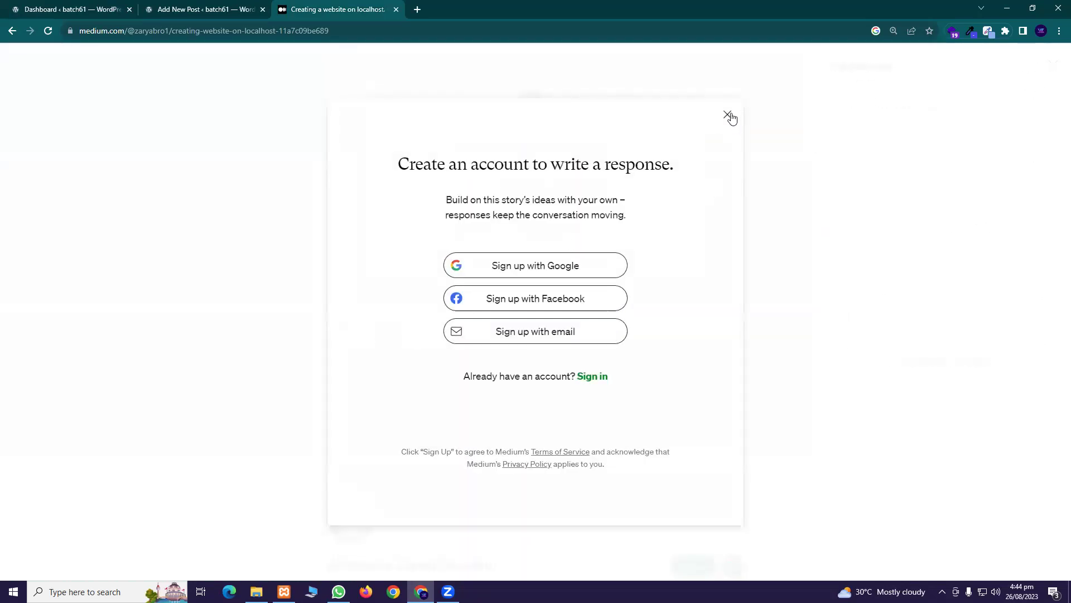
pyautogui.click(728, 115)
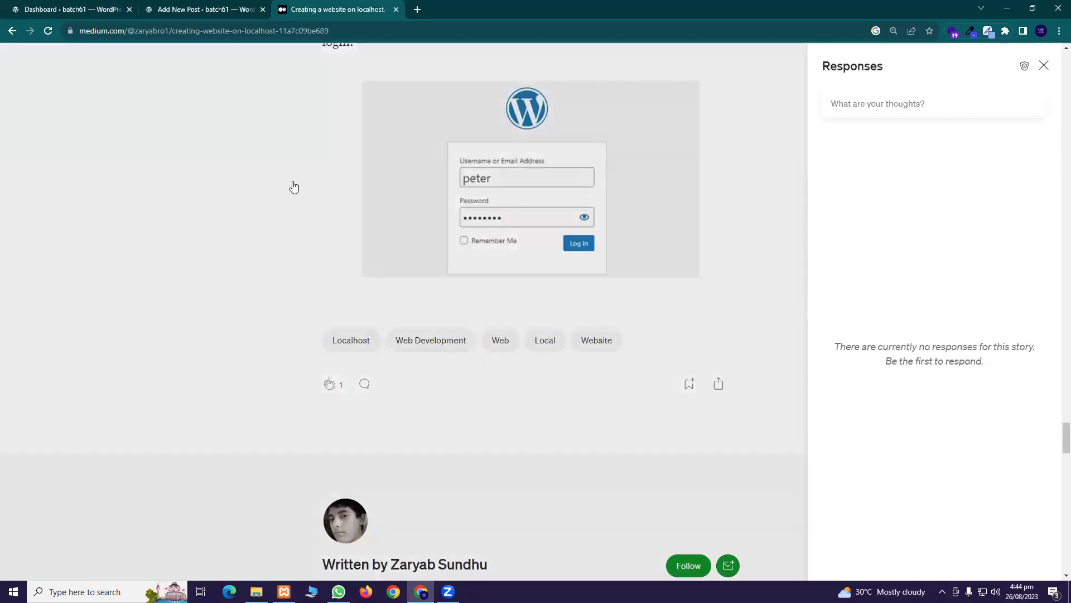
pyautogui.rightClick(905, 104)
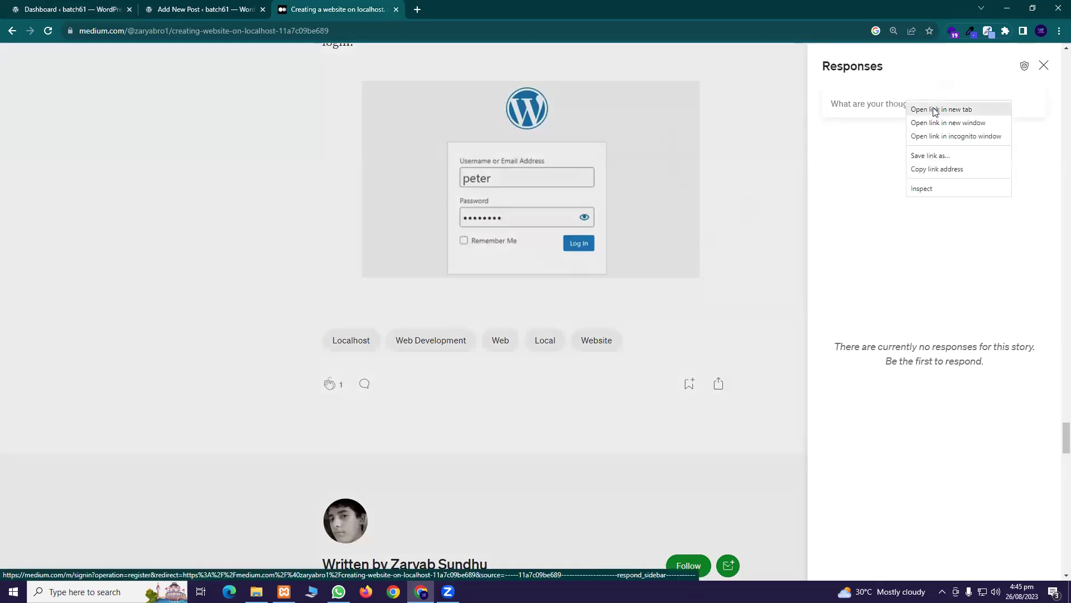
pyautogui.scroll(-1, 396, 288)
pyautogui.scroll(2, 400, 279)
pyautogui.scroll(3, 401, 280)
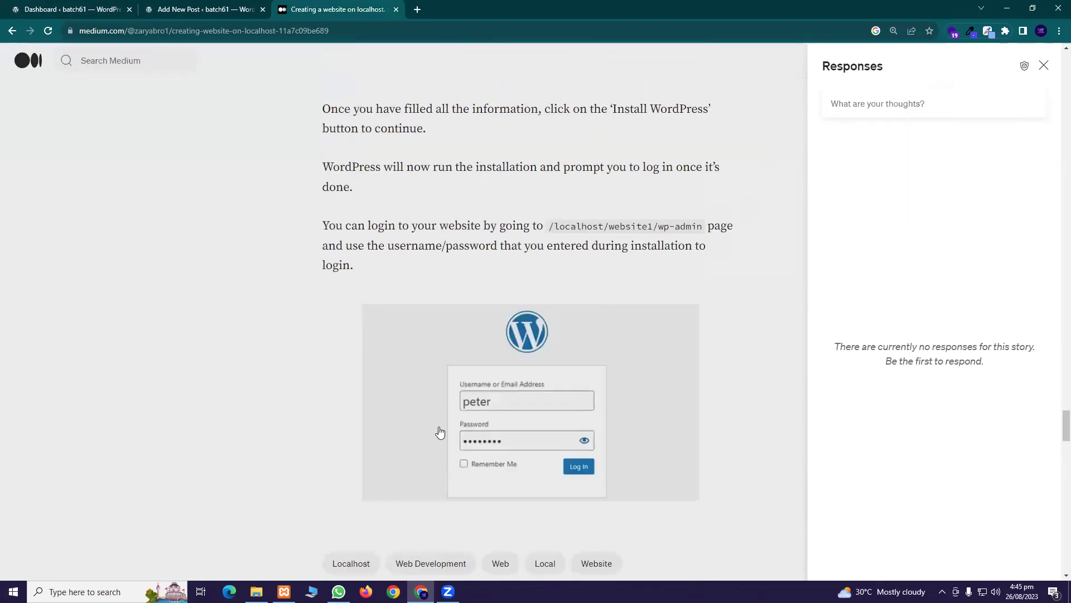
pyautogui.scroll(-2, 435, 438)
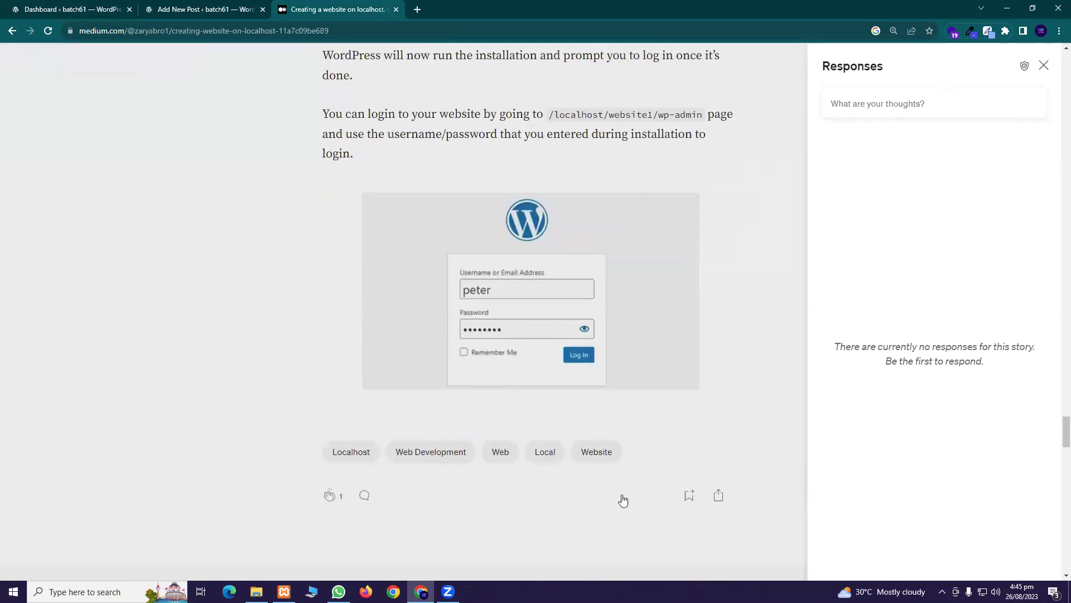
# Step: Close the Medium article's Responses panel and look back through the article from its end to its title and first section
pyautogui.click(213, 6)
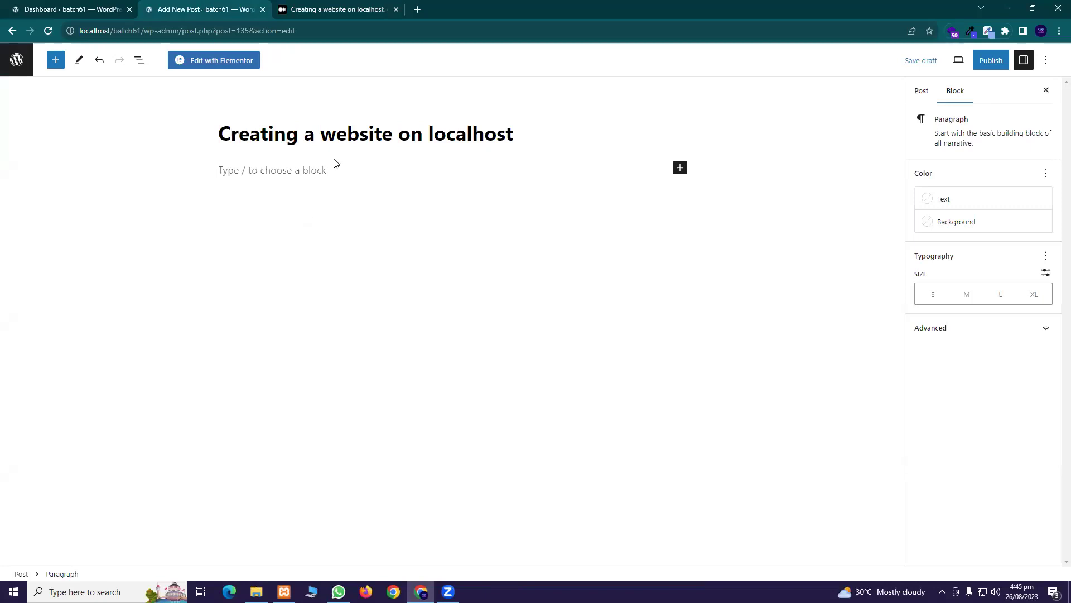
pyautogui.click(335, 9)
pyautogui.scroll(15, 536, 204)
pyautogui.scroll(3, 534, 202)
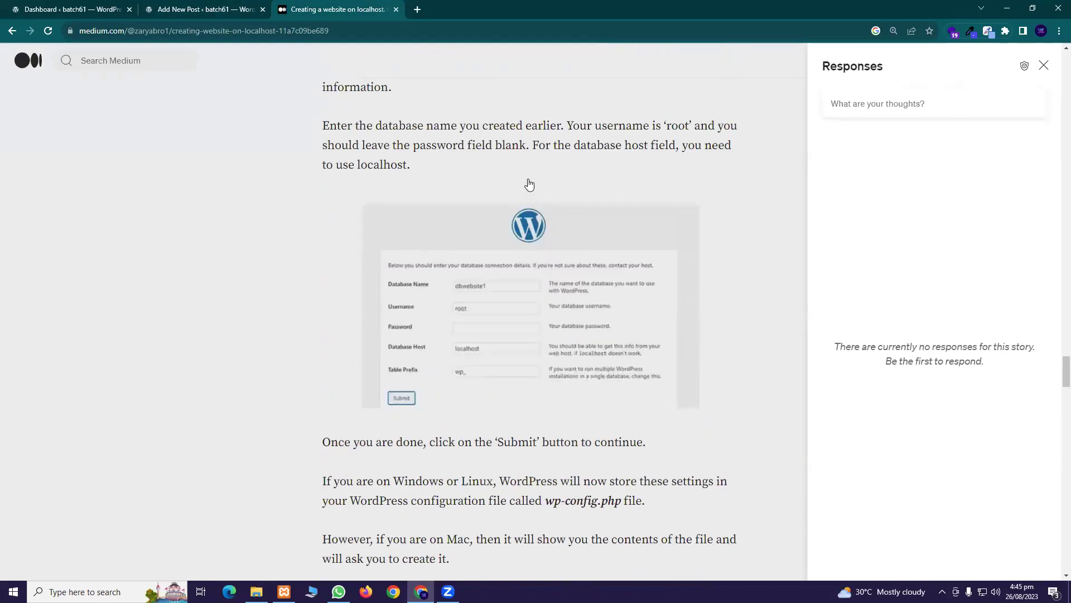
pyautogui.scroll(8, 528, 204)
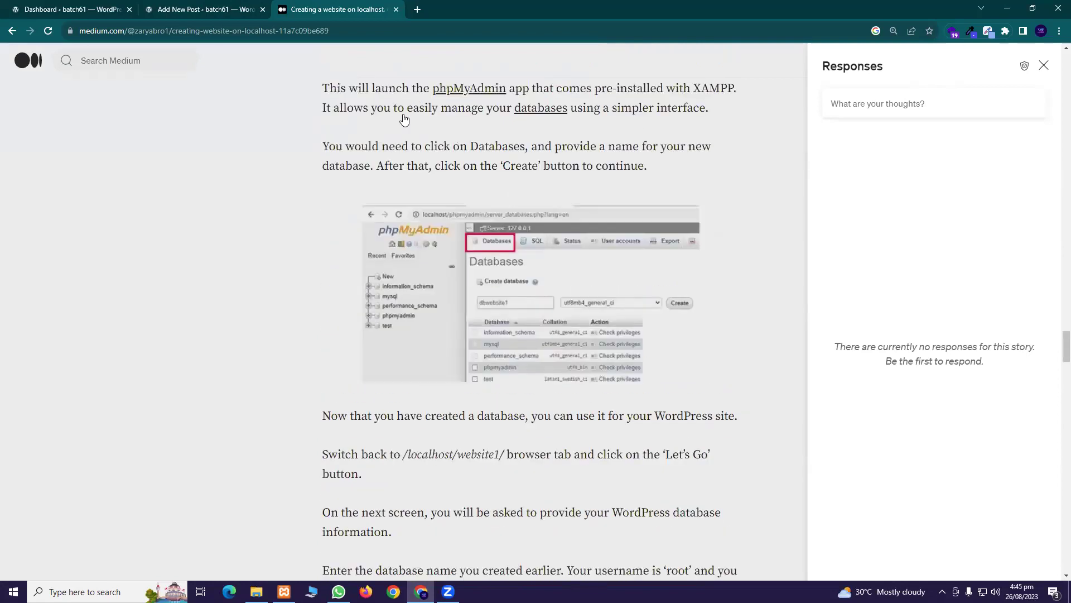
pyautogui.click(201, 8)
pyautogui.click(303, 9)
pyautogui.scroll(20, 481, 289)
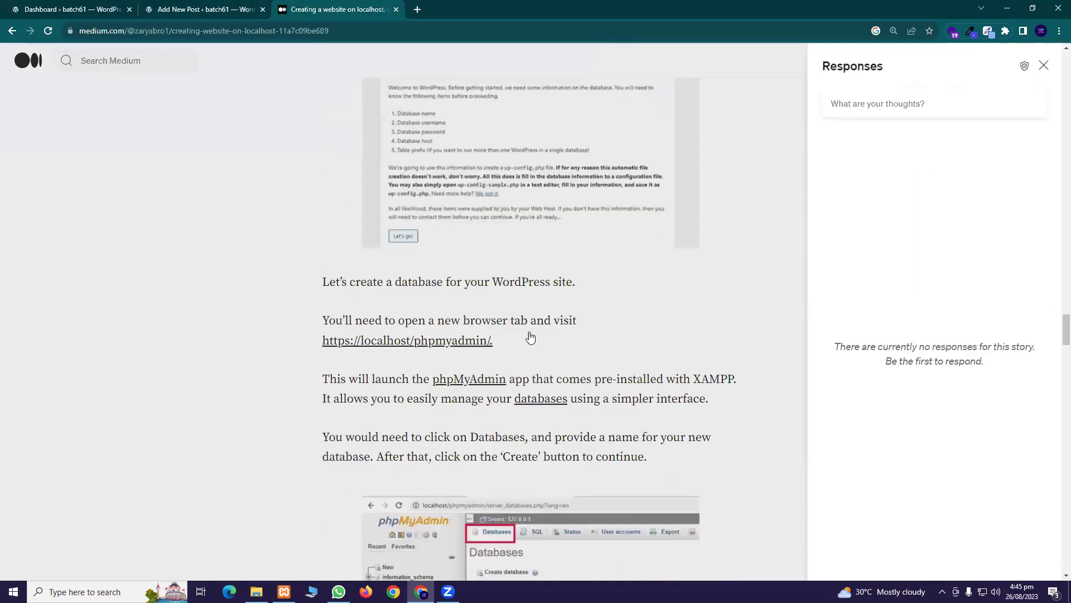
pyautogui.click(1043, 65)
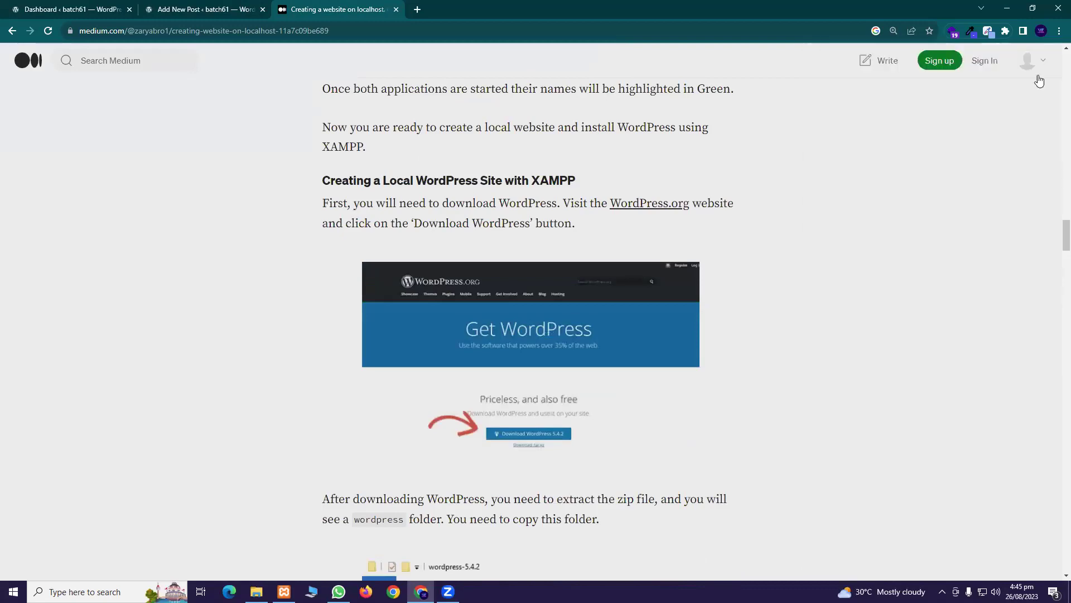
pyautogui.scroll(15, 654, 250)
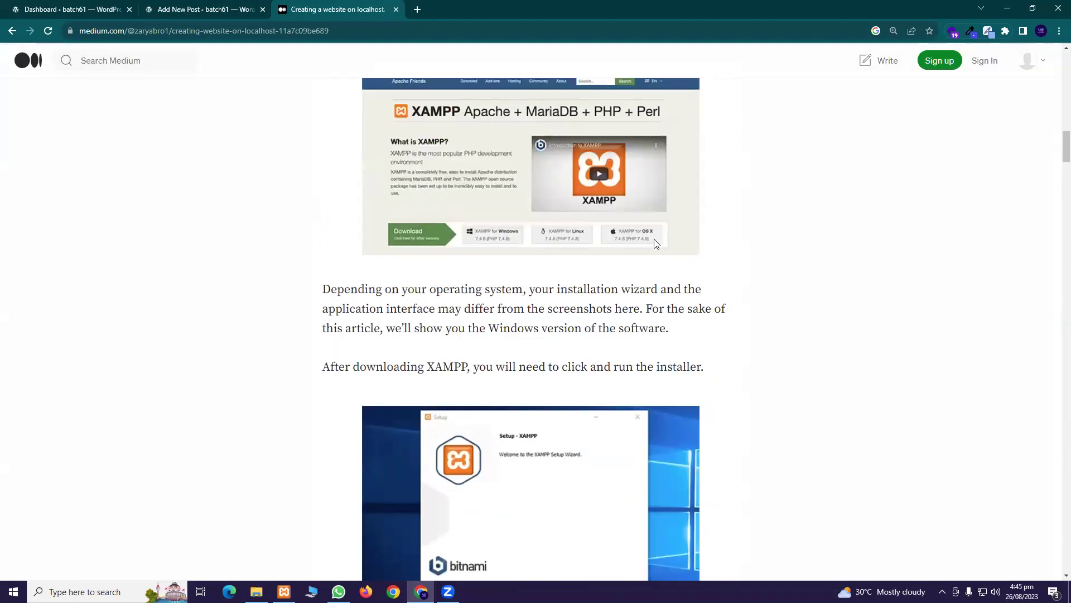
pyautogui.scroll(15, 656, 244)
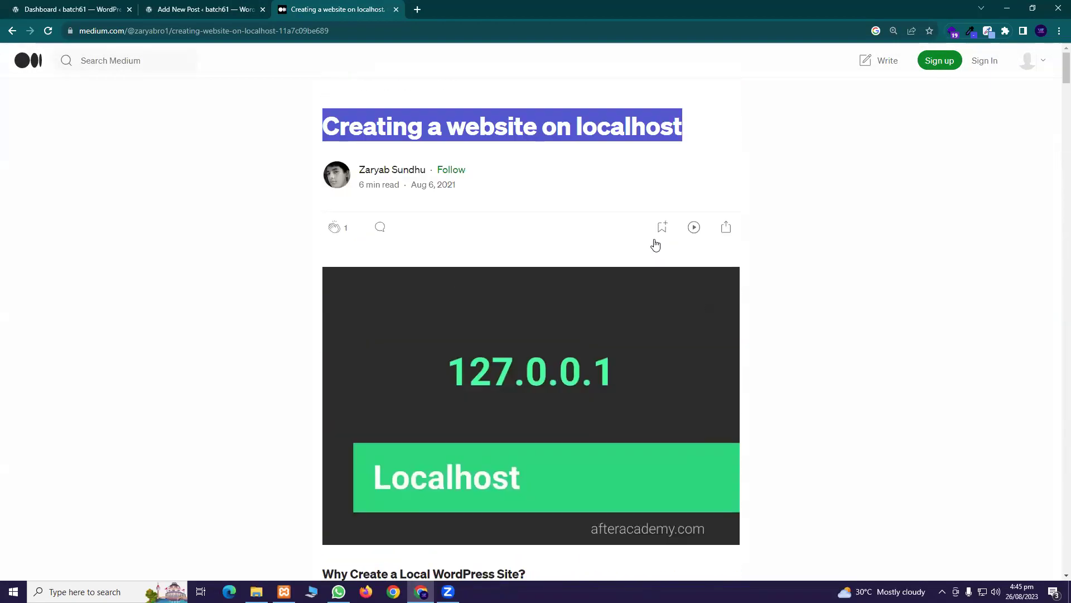
pyautogui.scroll(-5, 530, 157)
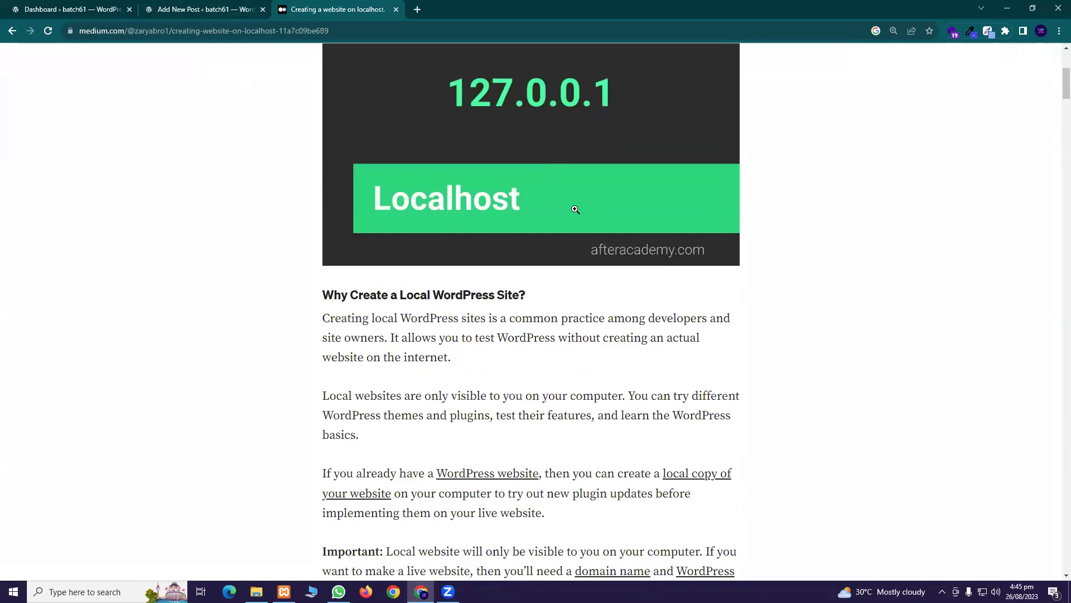
# Step: Copy the Medium article's heading "Why Create a Local WordPress Site?" with its first paragraph
pyautogui.click(194, 11)
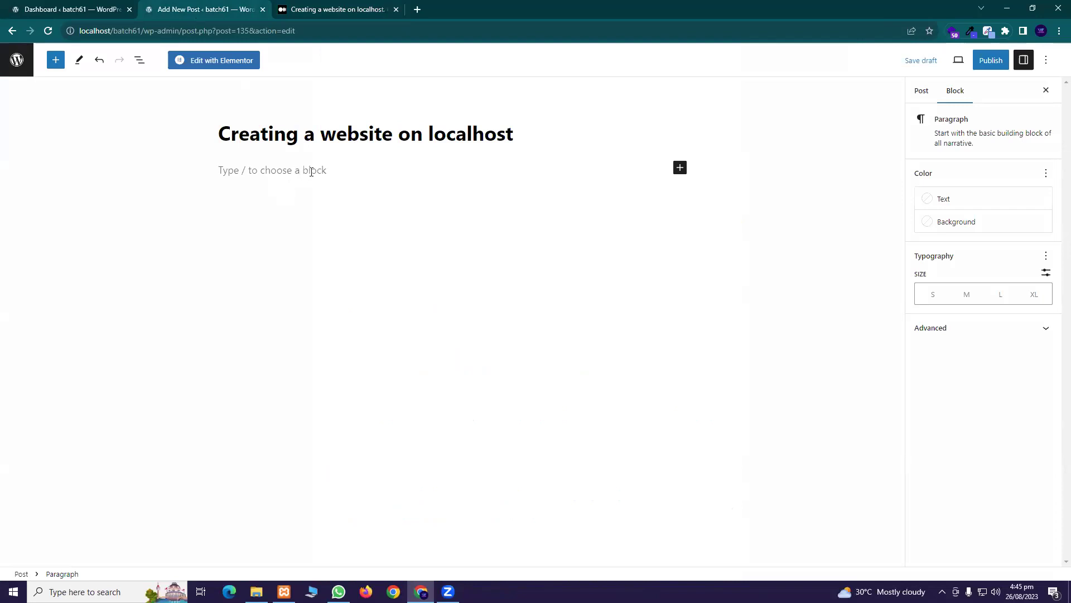
pyautogui.click(327, 7)
pyautogui.scroll(-2, 469, 262)
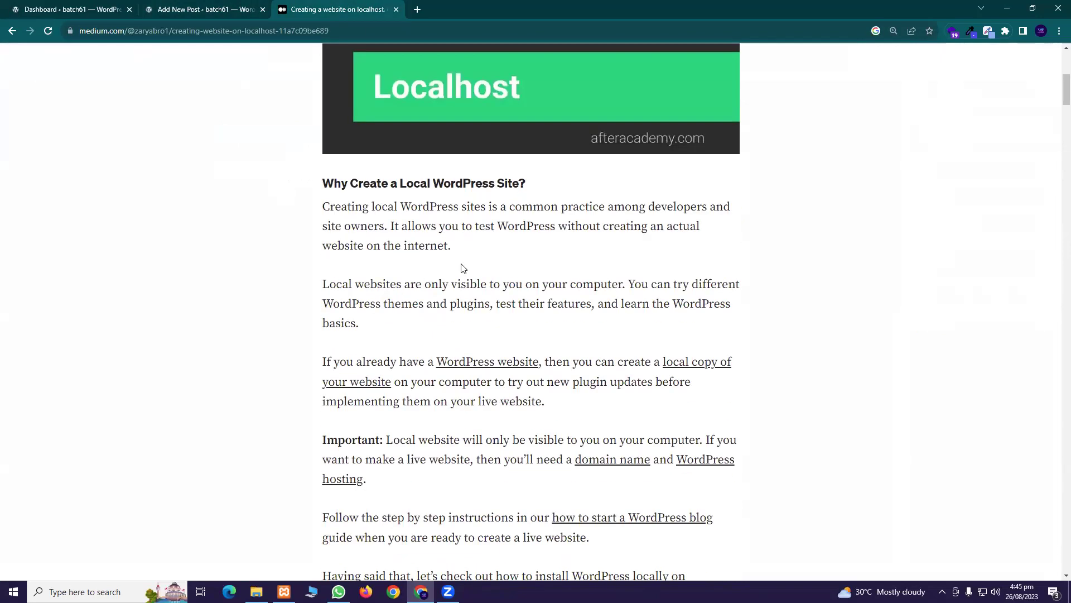
pyautogui.moveTo(458, 249); pyautogui.dragTo(322, 179)
pyautogui.rightClick(350, 188)
pyautogui.click(379, 198)
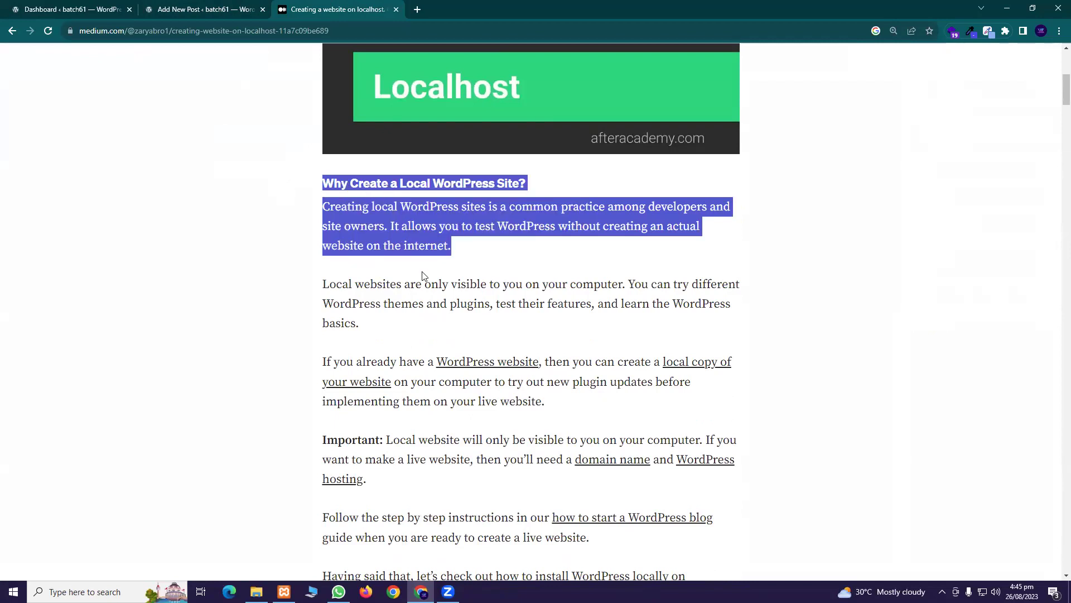
# Step: Copy the article from "Why Create a Local WordPress Site?" through the paragraph on starting Apache and MySQL, and return to the WordPress post
pyautogui.scroll(-2, 470, 305)
pyautogui.scroll(3, 385, 253)
pyautogui.click(321, 241)
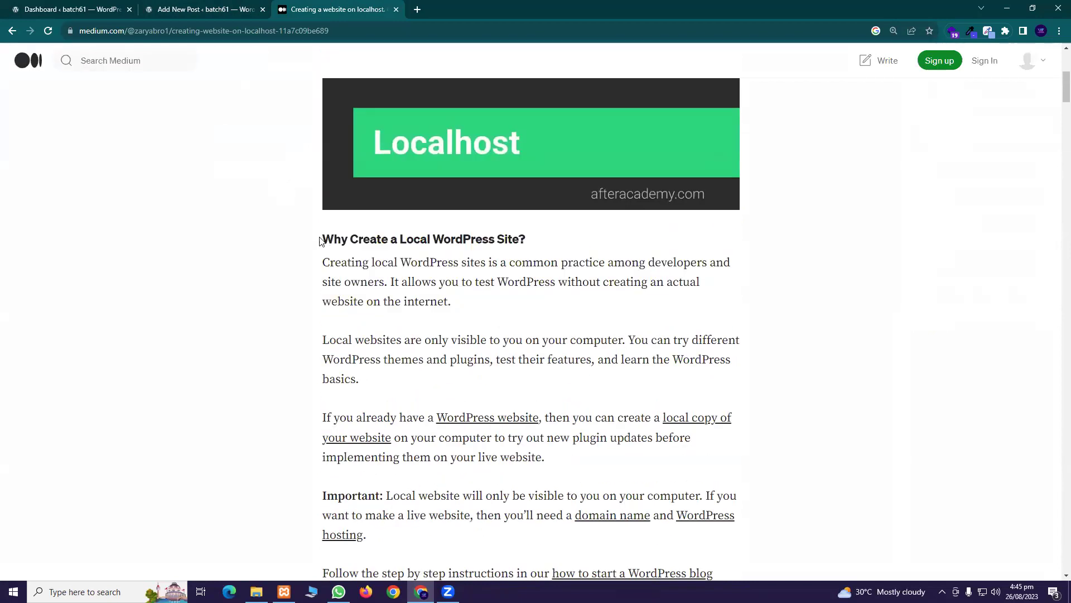
pyautogui.moveTo(322, 241)
pyautogui.mouseDown()
pyautogui.moveTo(333, 240)
pyautogui.moveTo(335, 258)
pyautogui.moveTo(335, 572)
pyautogui.moveTo(335, 241)
pyautogui.mouseUp()
pyautogui.scroll(-5, 335, 240)
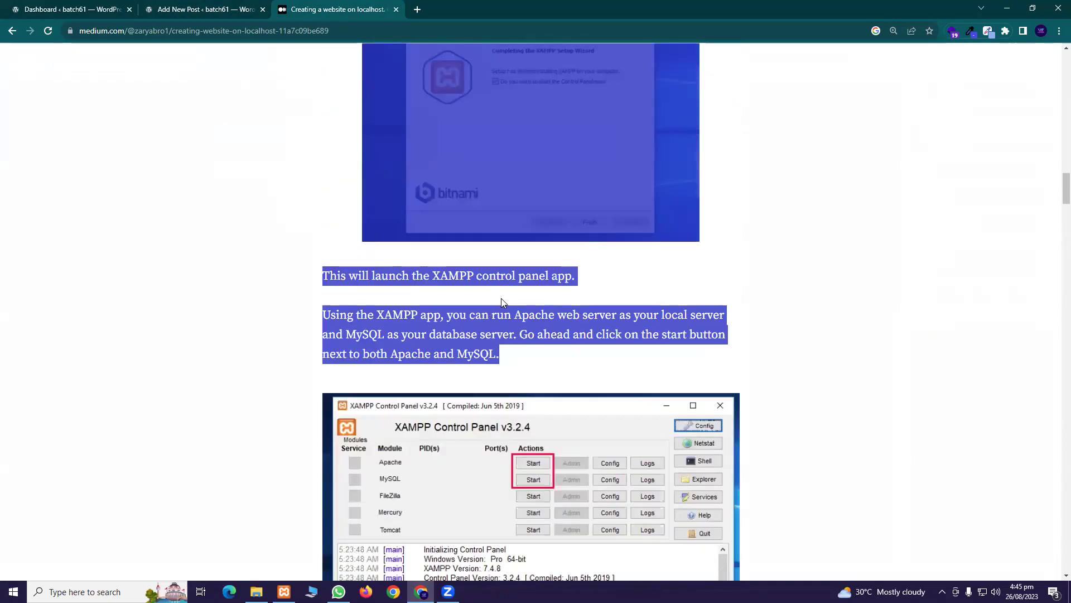
pyautogui.click(213, 10)
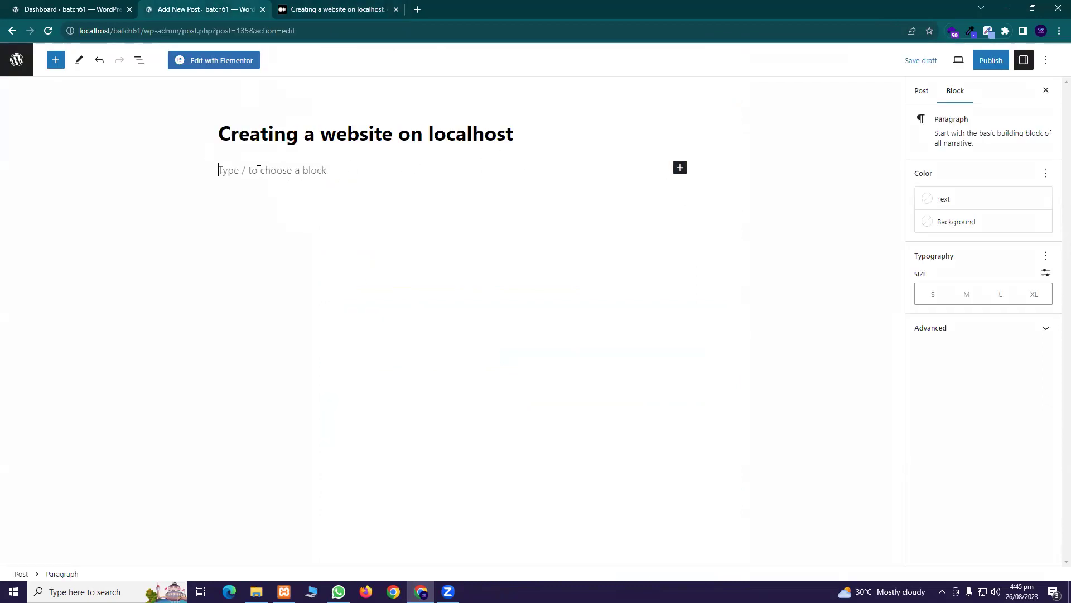
pyautogui.write('fgfhjgfjnfg')
pyautogui.press('BackSpace')
pyautogui.press('BackSpace')
pyautogui.press('BackSpace')
pyautogui.press('BackSpace')
pyautogui.press('BackSpace')
pyautogui.press('BackSpace')
pyautogui.press('BackSpace')
pyautogui.press('BackSpace')
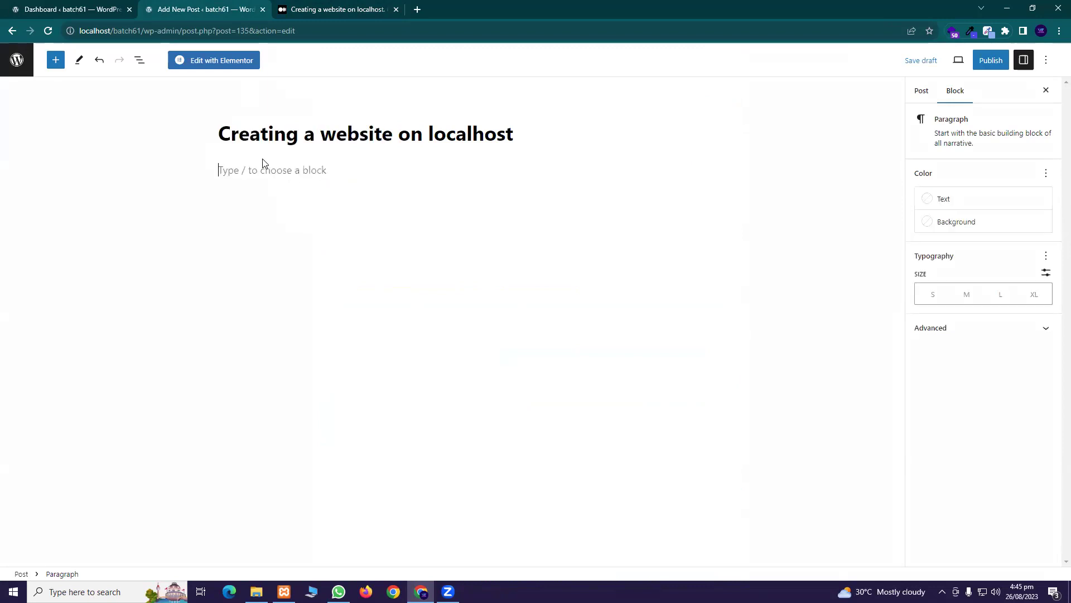
# Step: Paste the copied article content, with its headings and images, into the empty block below the post title
pyautogui.rightClick(417, 169)
pyautogui.click(443, 260)
pyautogui.scroll(20, 446, 263)
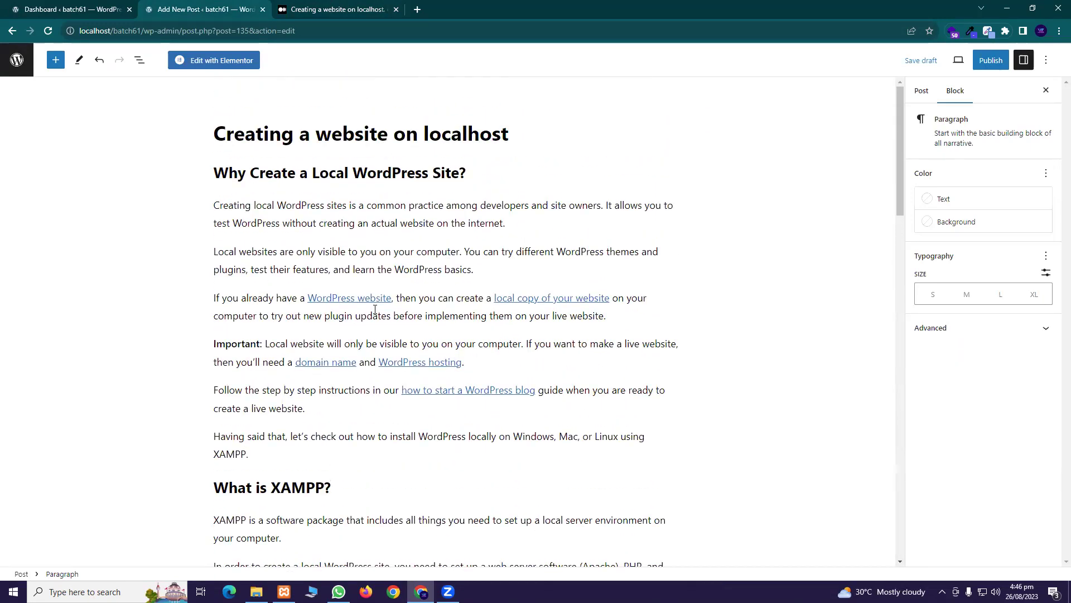
pyautogui.scroll(-10, 376, 293)
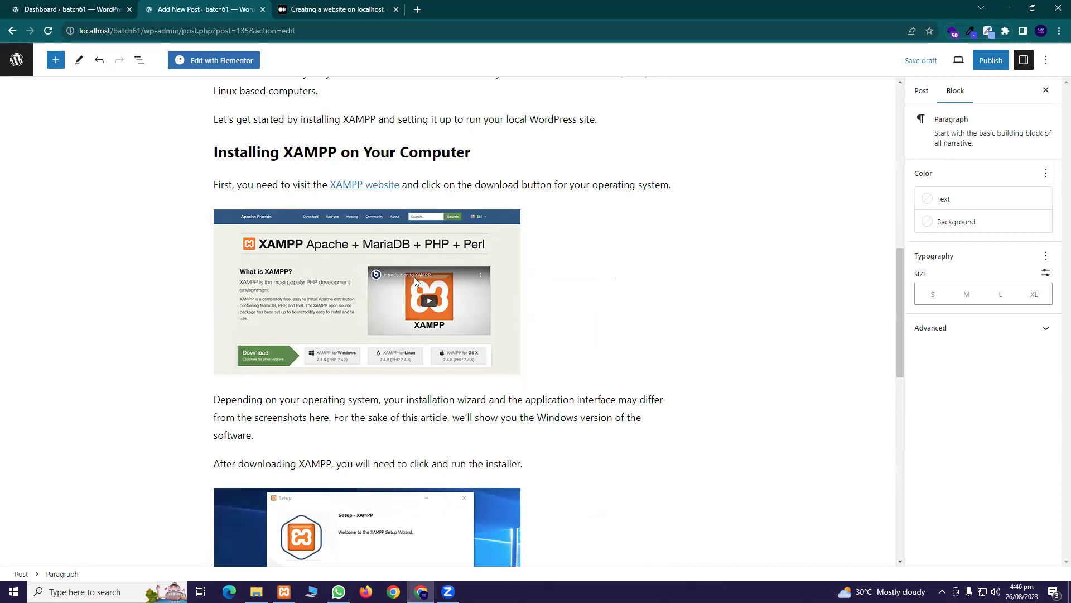
# Step: Try to save the "XAMPP website" link under "Installing XAMPP on Your Computer" with an empty URL
pyautogui.click(384, 185)
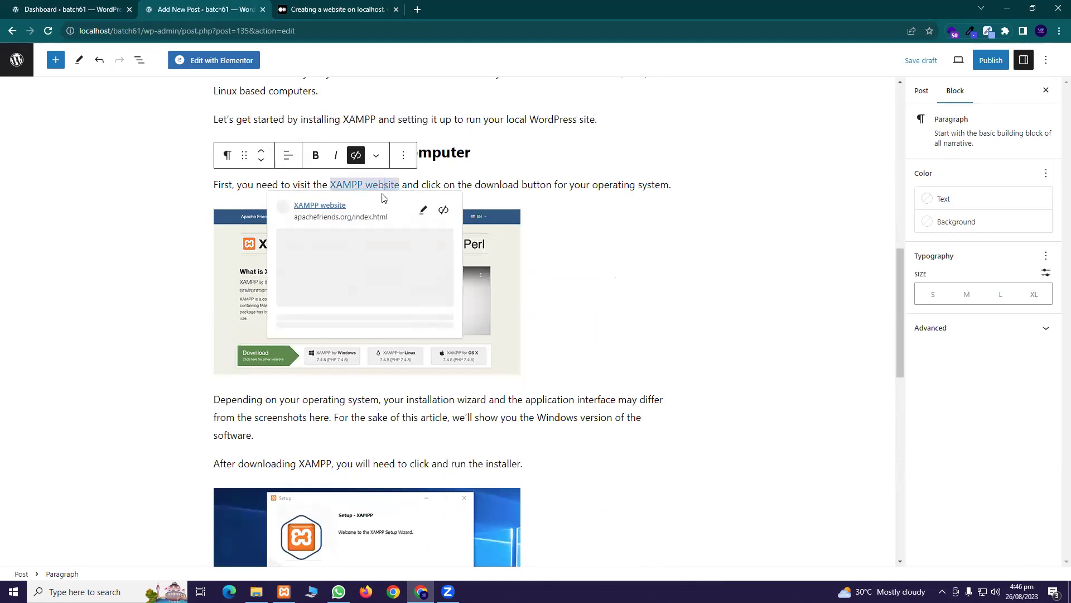
pyautogui.click(425, 212)
pyautogui.click(391, 267)
pyautogui.hotkey('ctrl', 'a')
pyautogui.press('BackSpace')
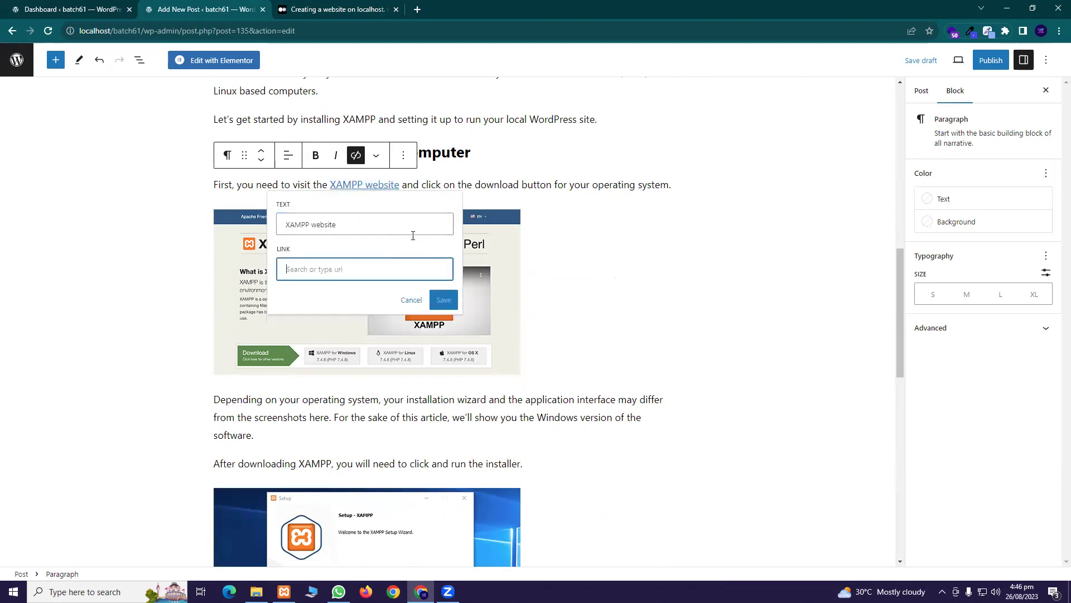
pyautogui.click(438, 300)
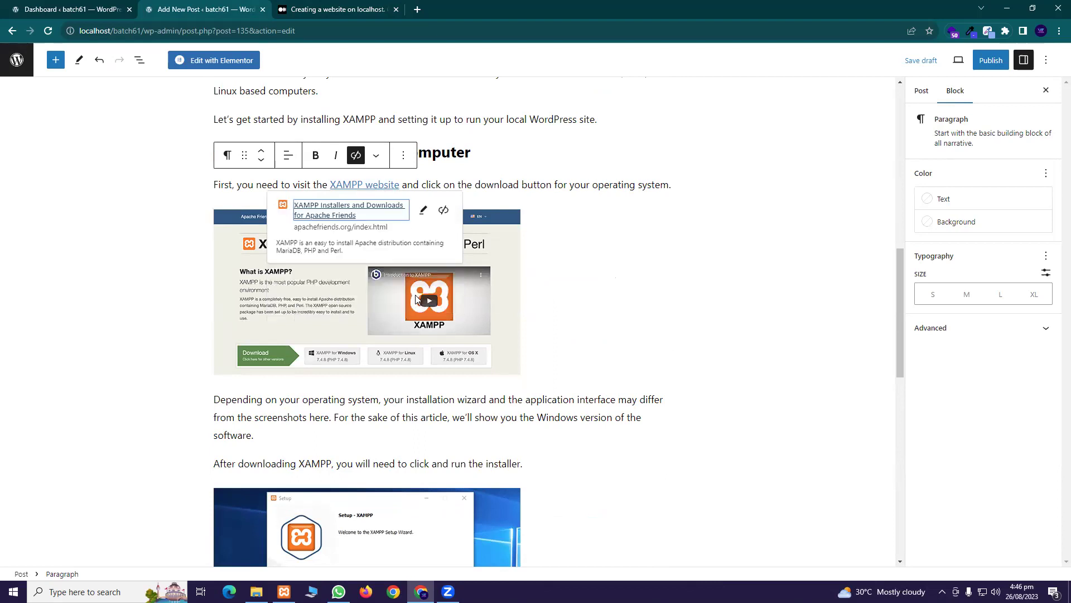
# Step: Try to clear both the URL and the text of the "XAMPP website" link
pyautogui.click(423, 211)
pyautogui.moveTo(422, 272); pyautogui.dragTo(295, 270)
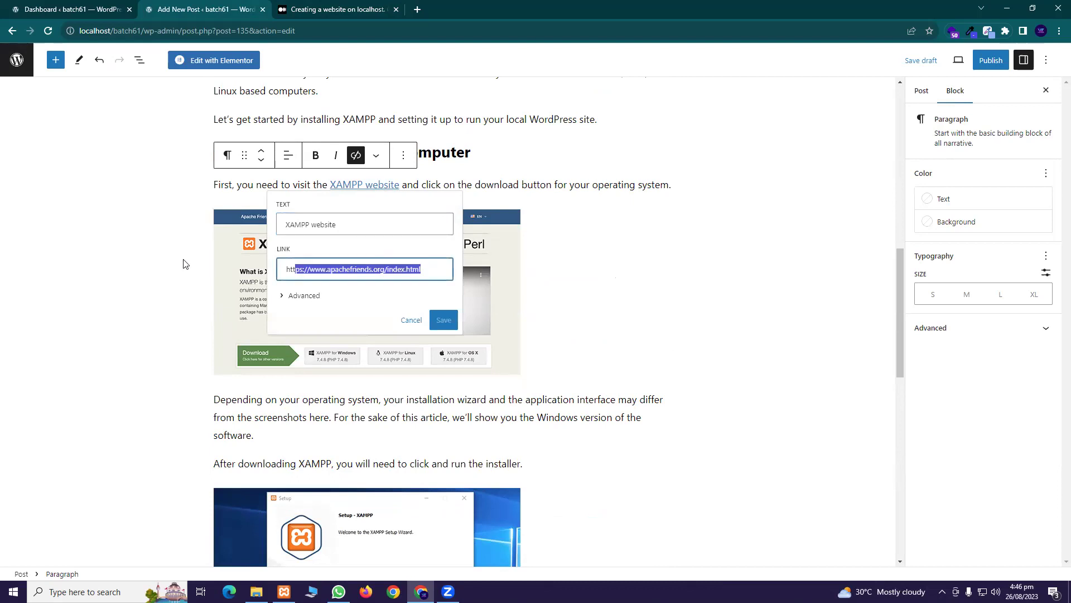
pyautogui.press('BackSpace')
pyautogui.press('BackSpace')
pyautogui.press('BackSpace')
pyautogui.press('BackSpace')
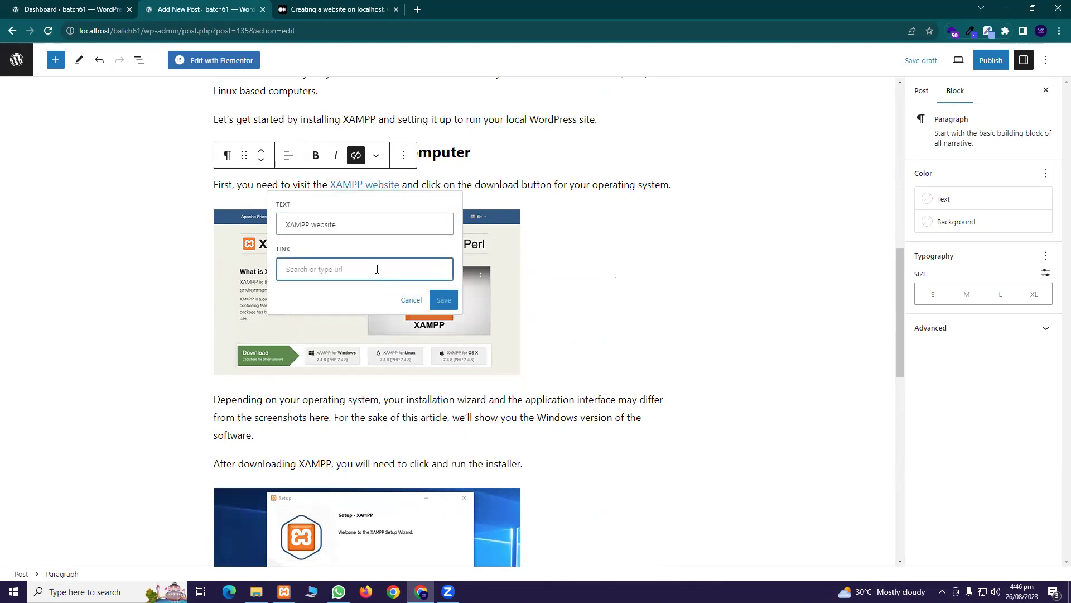
pyautogui.moveTo(363, 230); pyautogui.dragTo(222, 229)
pyautogui.press('BackSpace')
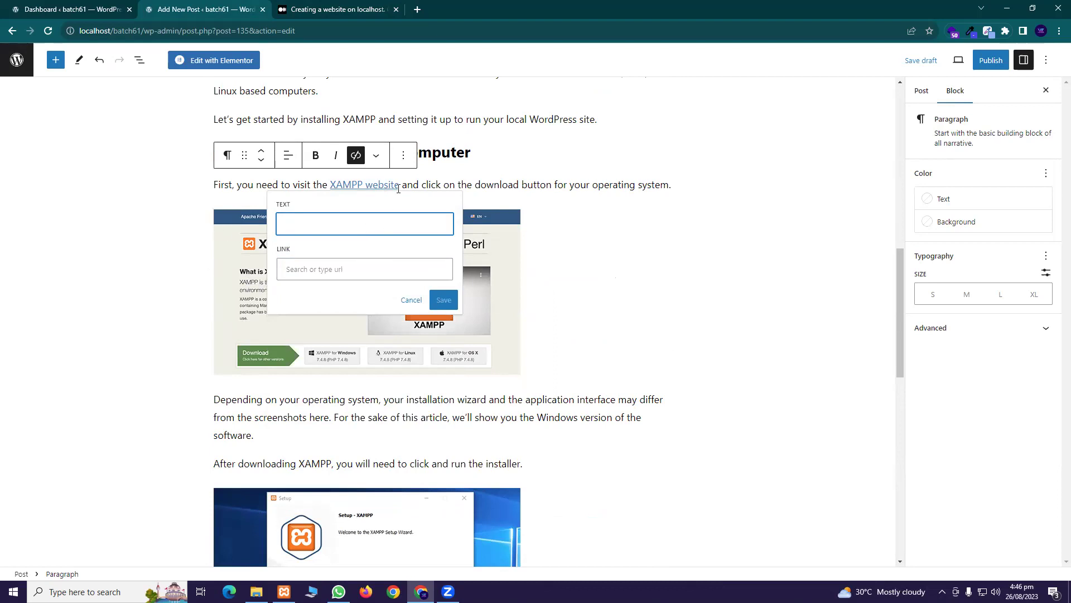
# Step: Remove the hyperlink from "XAMPP website" and leave the link entry without adding a new URL
pyautogui.click(355, 156)
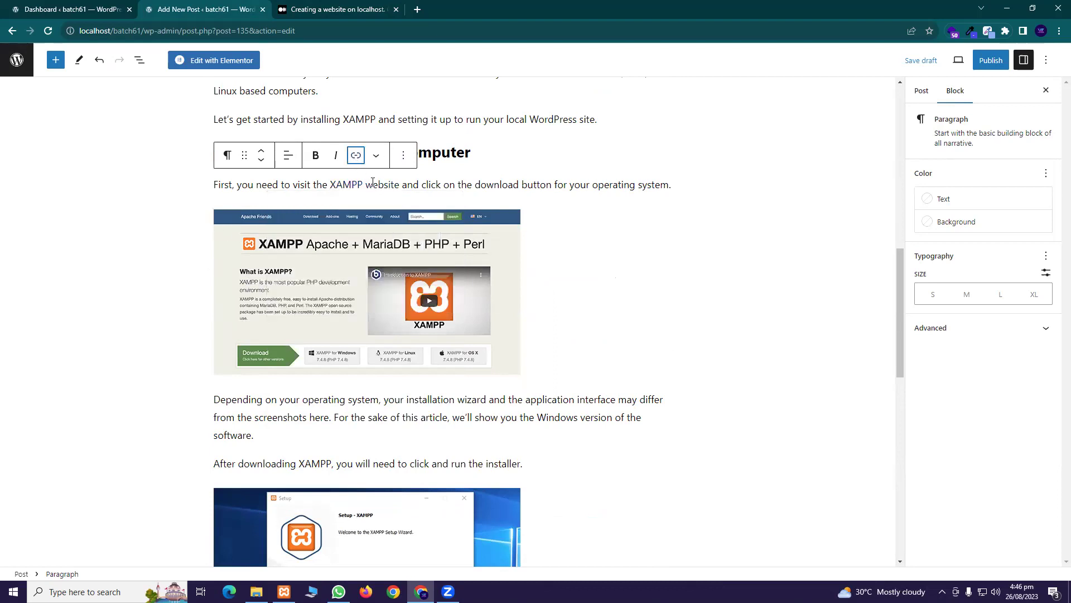
pyautogui.click(357, 157)
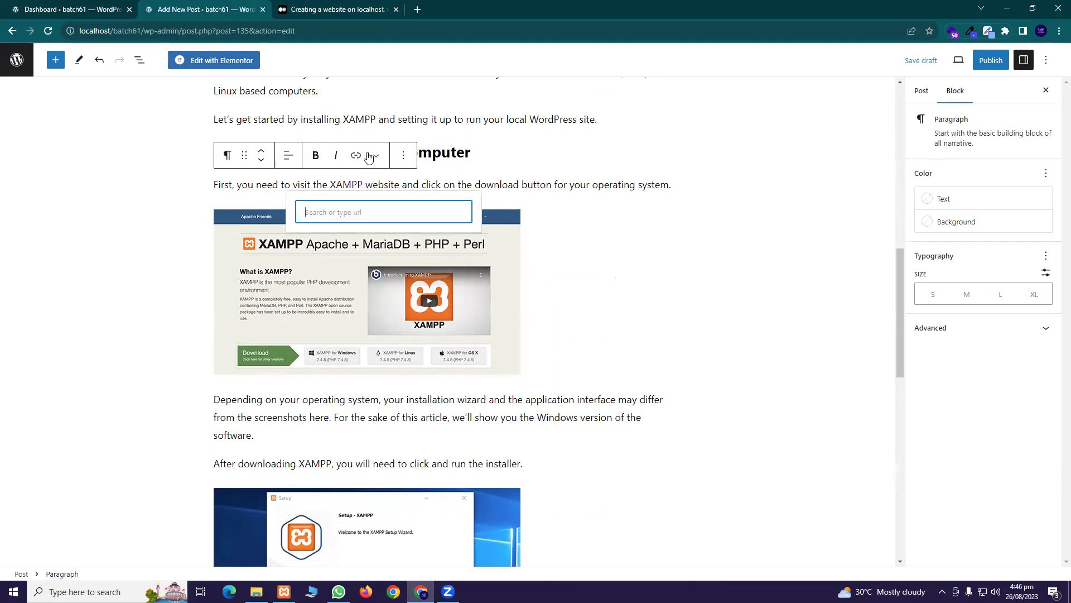
pyautogui.click(623, 267)
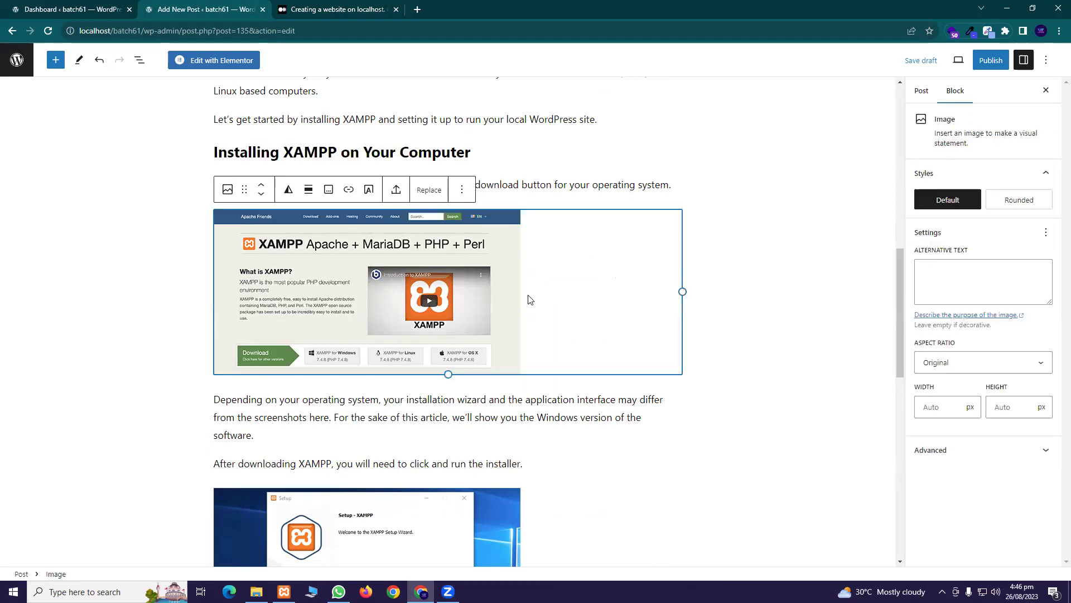
# Step: Look through the post's pasted text and XAMPP setup images from the title to the last paragraph
pyautogui.scroll(-8, 470, 395)
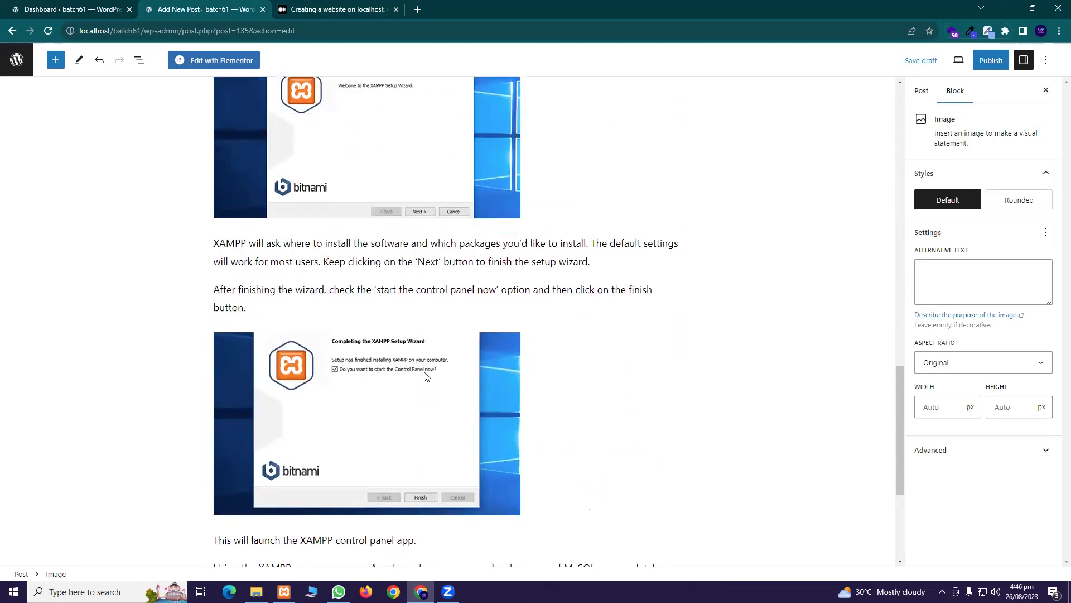
pyautogui.scroll(2, 406, 321)
pyautogui.click(391, 292)
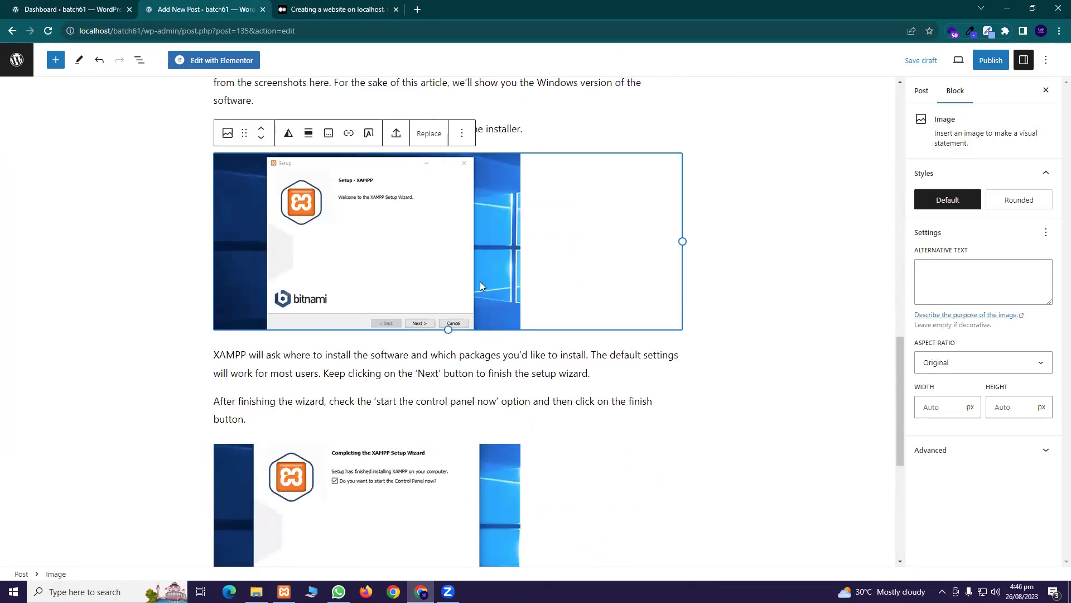
pyautogui.scroll(14, 499, 242)
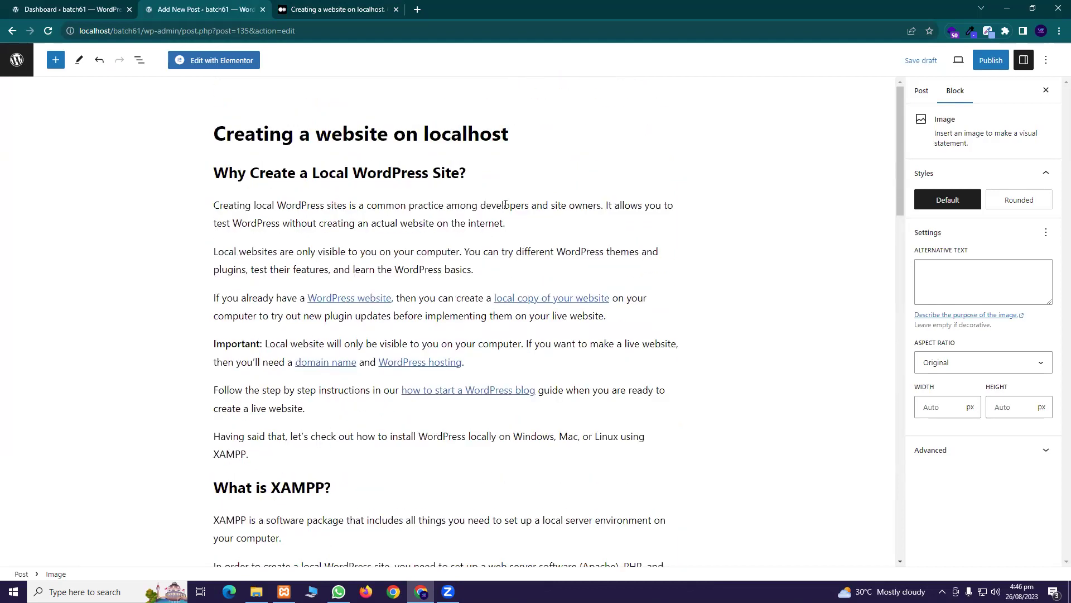
pyautogui.scroll(-16, 510, 204)
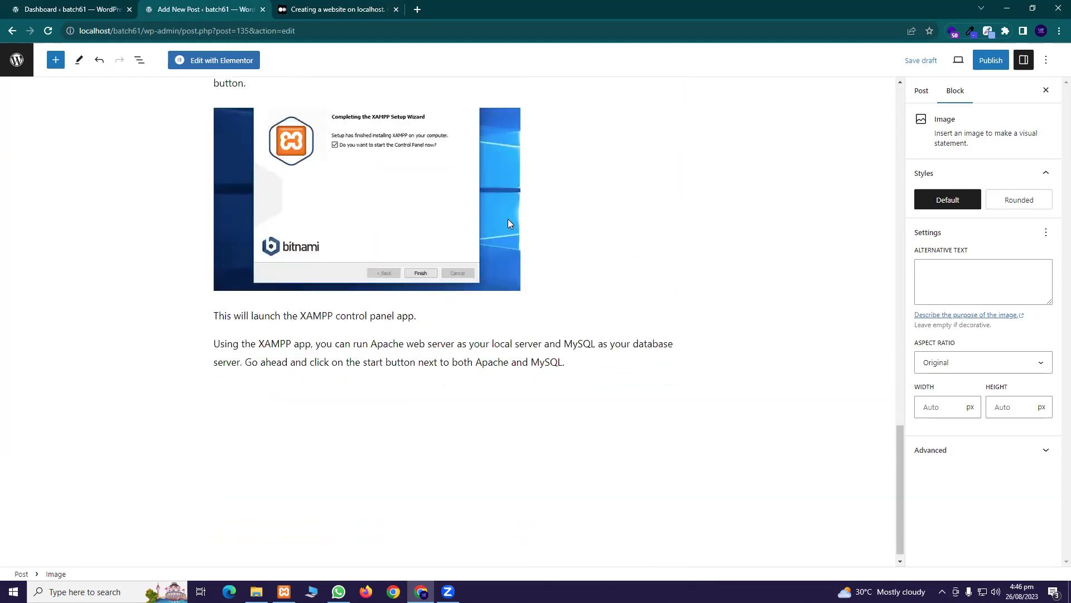
# Step: Add an empty paragraph block after the post's last paragraph and open the full library of available blocks
pyautogui.click(669, 384)
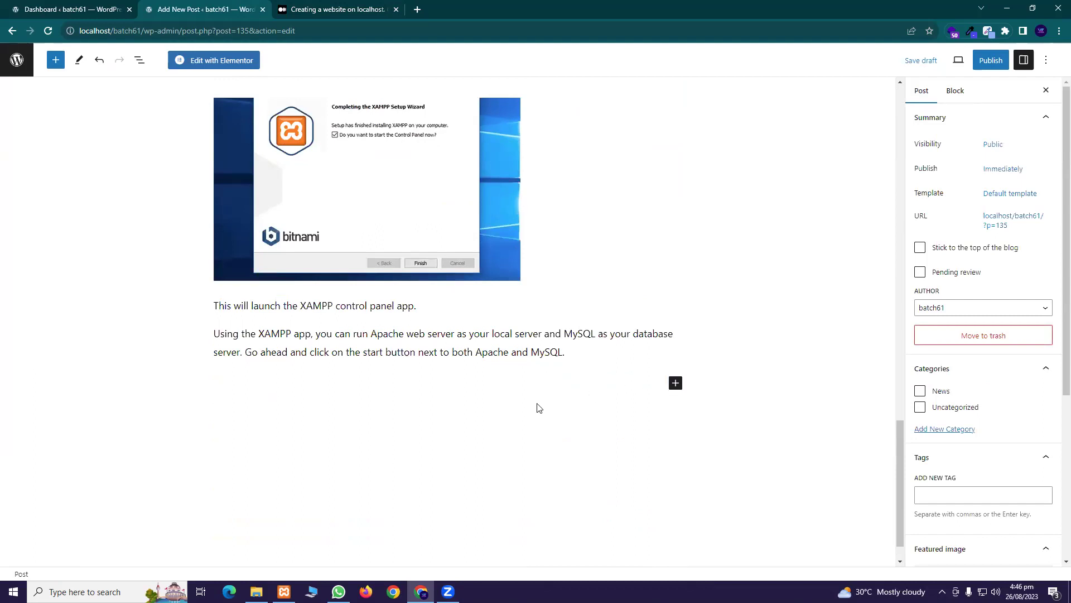
pyautogui.click(548, 422)
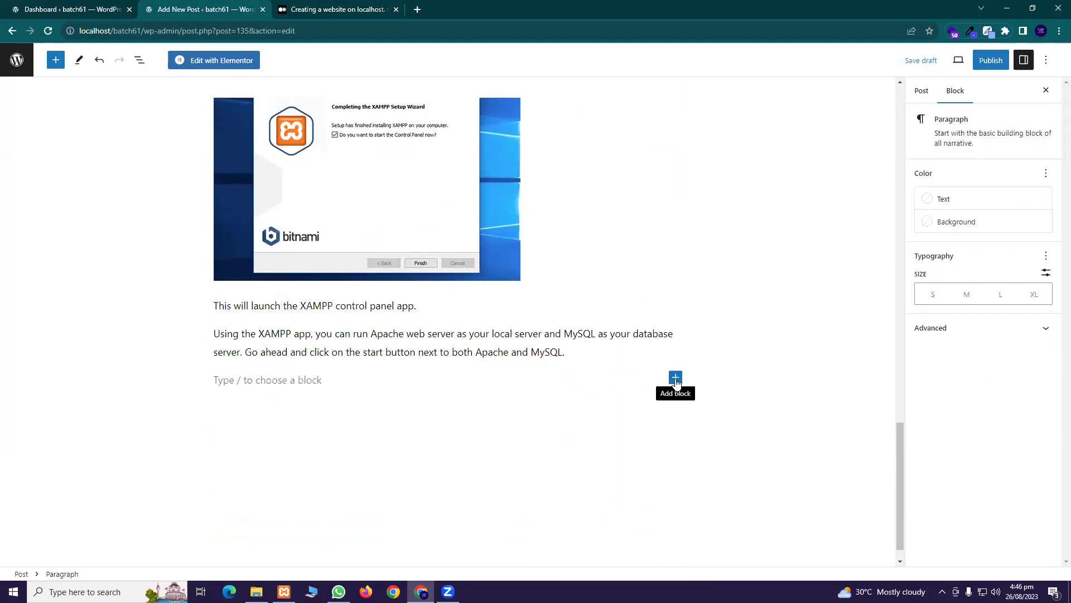
pyautogui.click(675, 379)
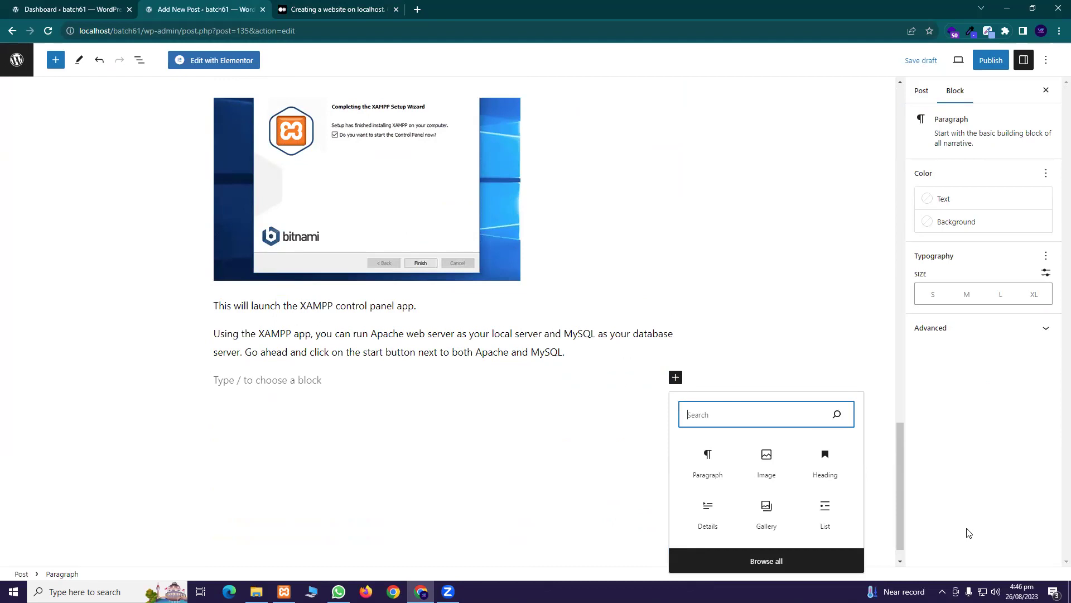
pyautogui.scroll(-1, 724, 352)
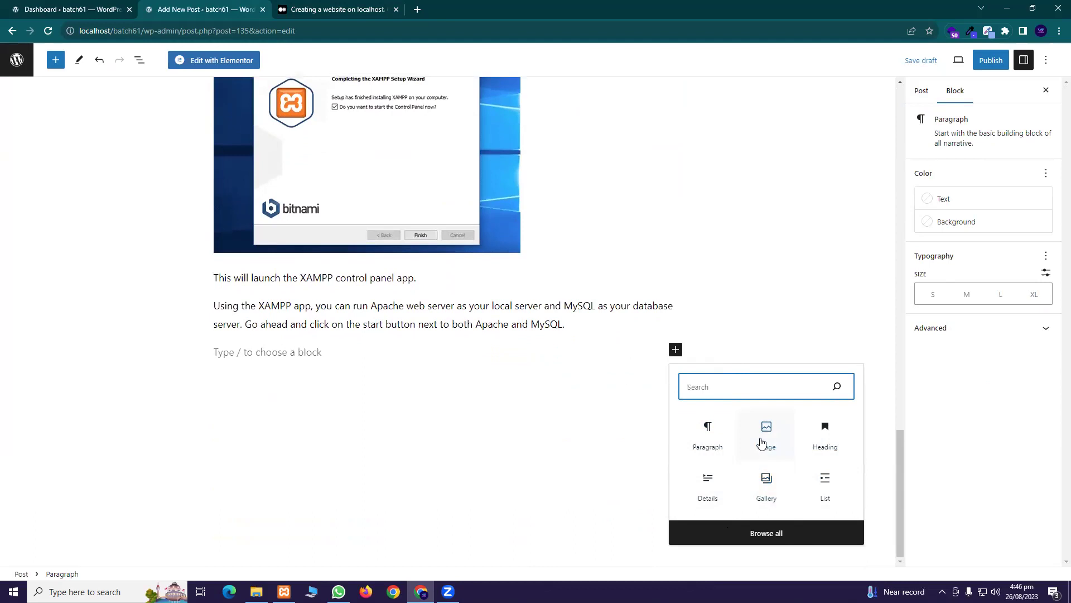
pyautogui.click(766, 537)
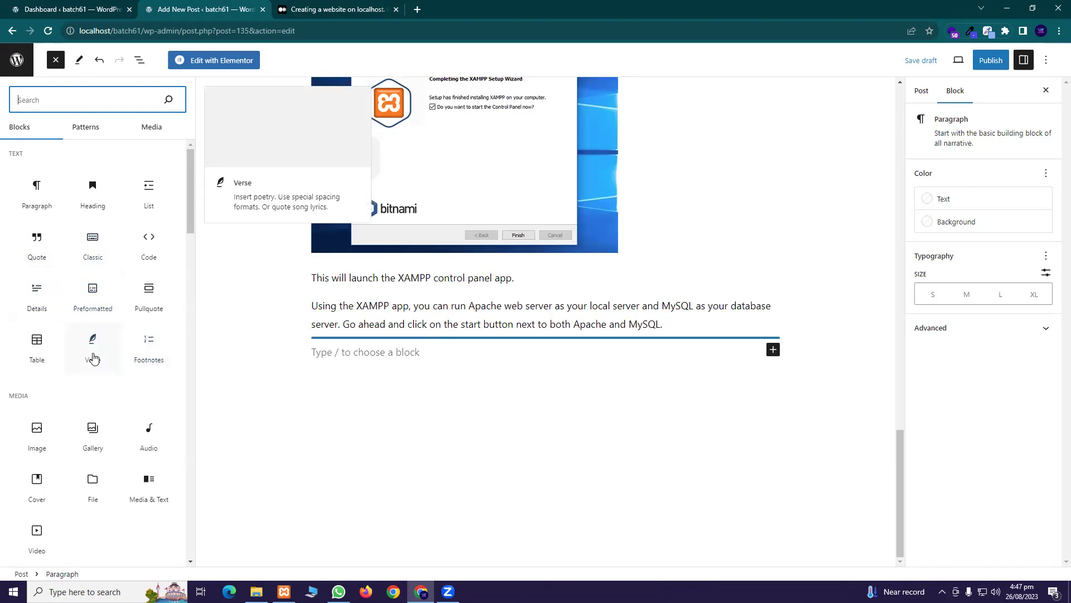
# Step: Insert an Image block after the last paragraph and upload the banknotes picture from the Downloads folder into it
pyautogui.click(31, 435)
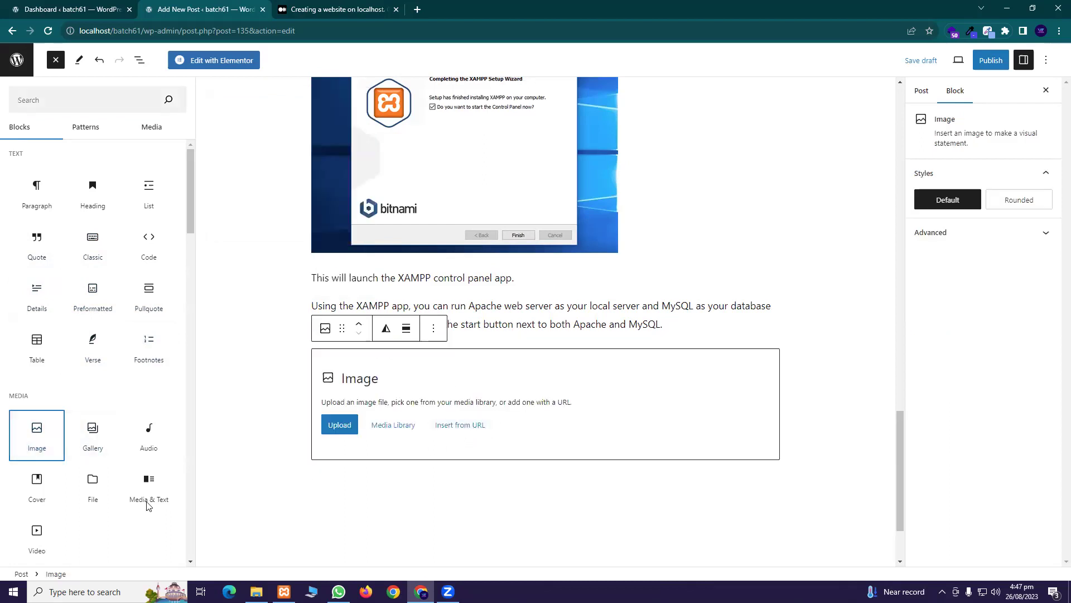
pyautogui.click(341, 429)
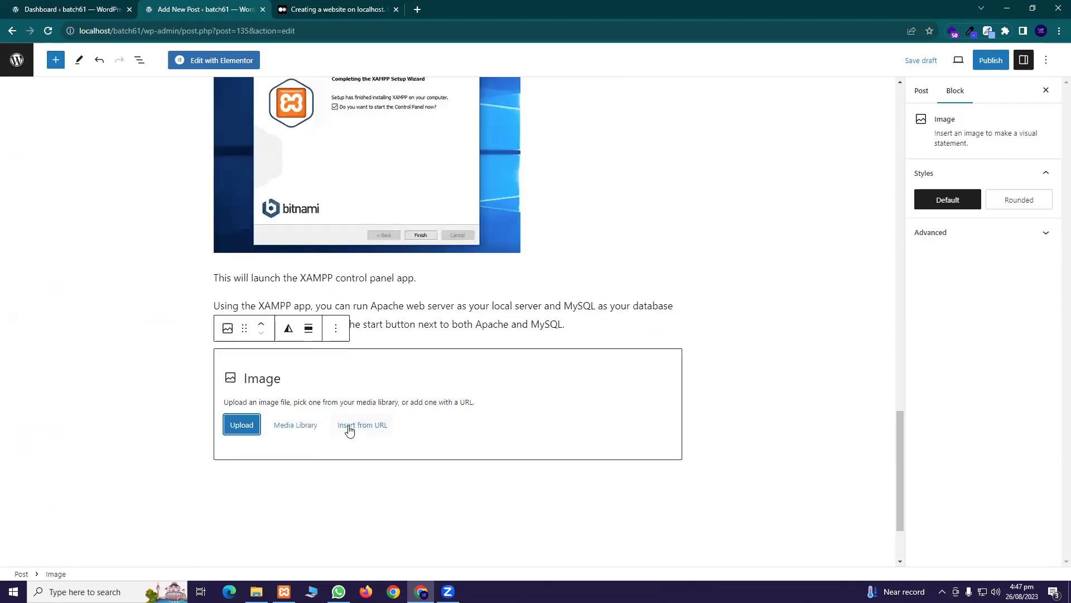
pyautogui.click(242, 425)
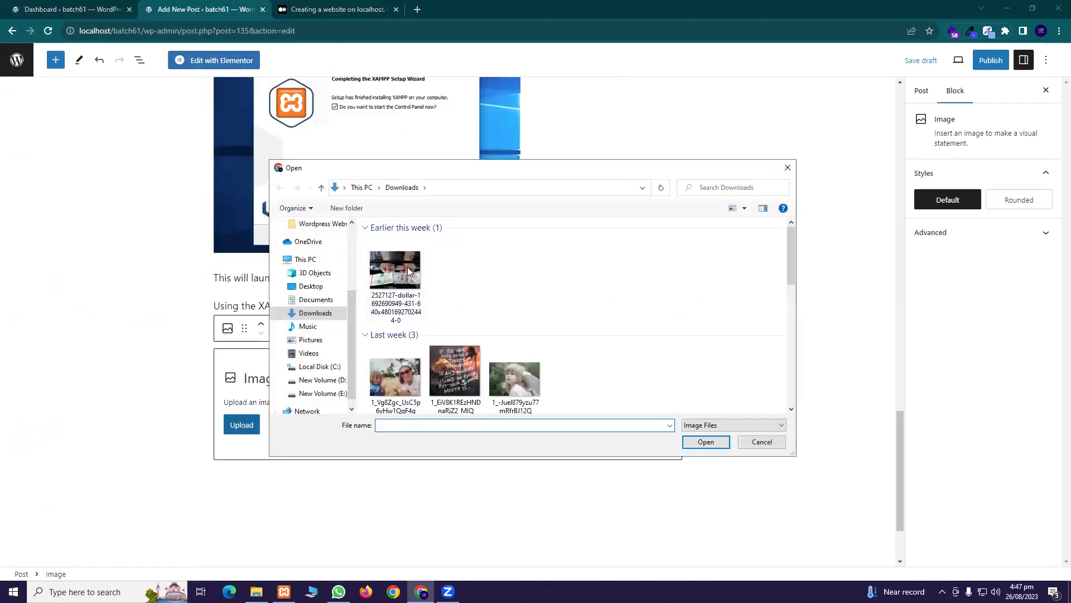
pyautogui.click(408, 269)
pyautogui.click(710, 444)
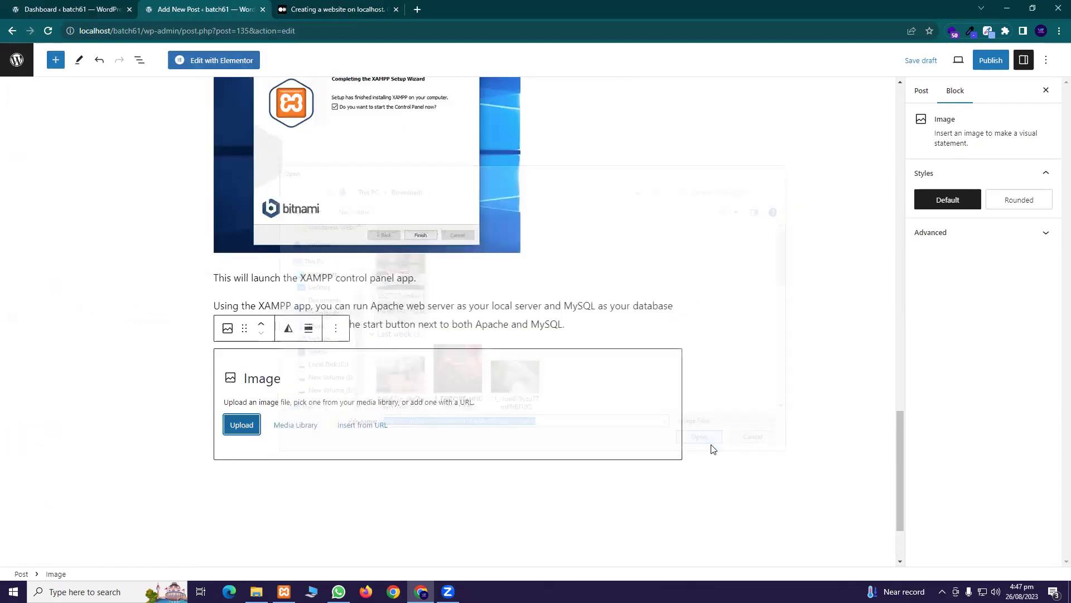
pyautogui.scroll(-3, 468, 388)
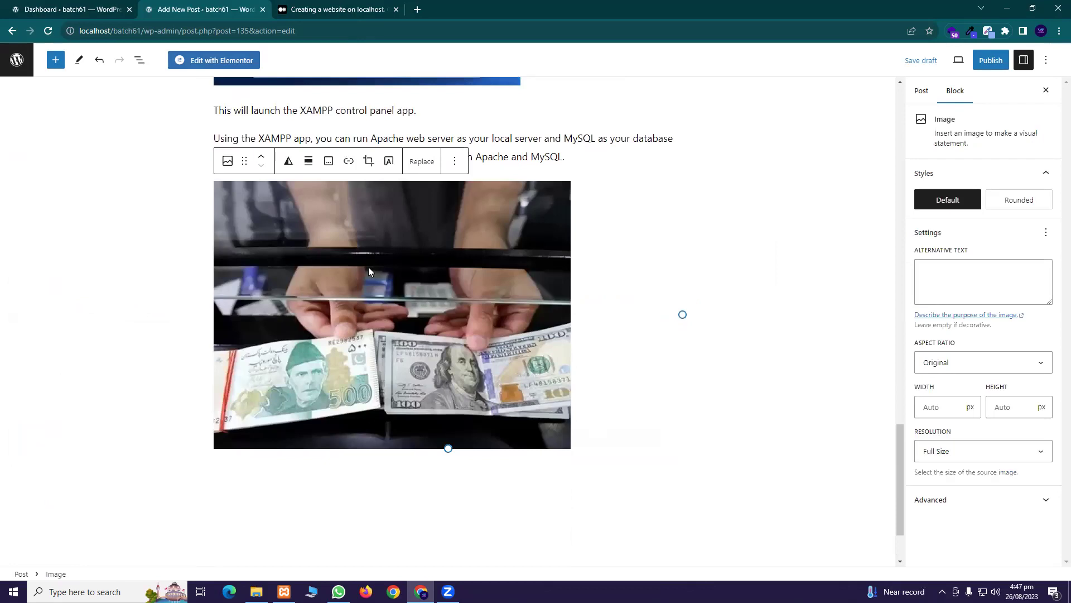
pyautogui.scroll(-1, 385, 264)
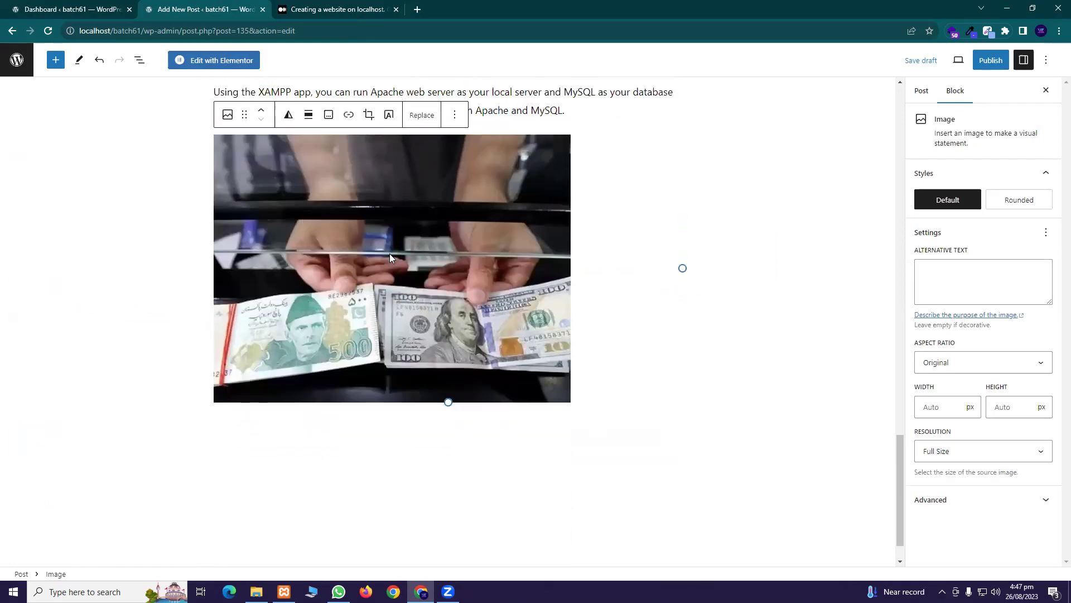
pyautogui.scroll(5, 390, 253)
pyautogui.scroll(15, 410, 237)
pyautogui.scroll(-12, 407, 241)
pyautogui.scroll(-10, 388, 244)
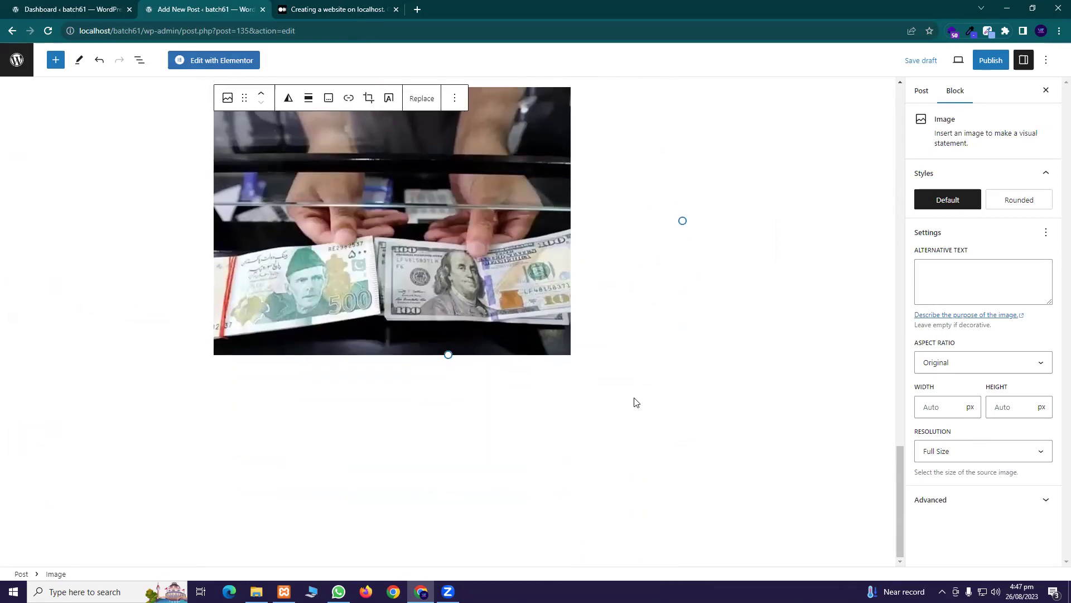
# Step: Add a Buttons block below the banknotes image from the full block library
pyautogui.click(634, 397)
pyautogui.click(675, 377)
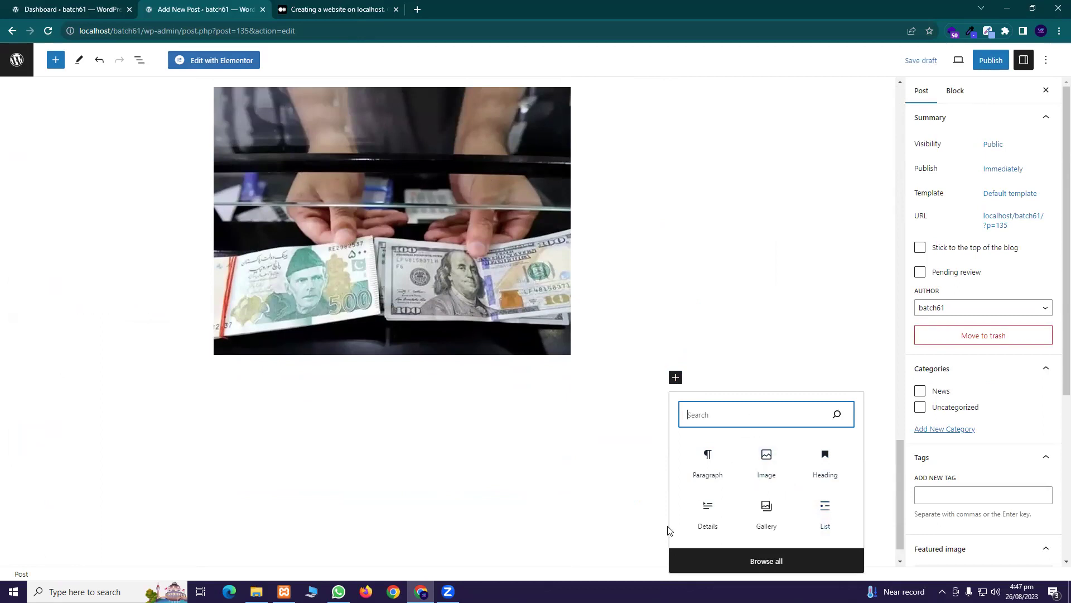
pyautogui.click(678, 561)
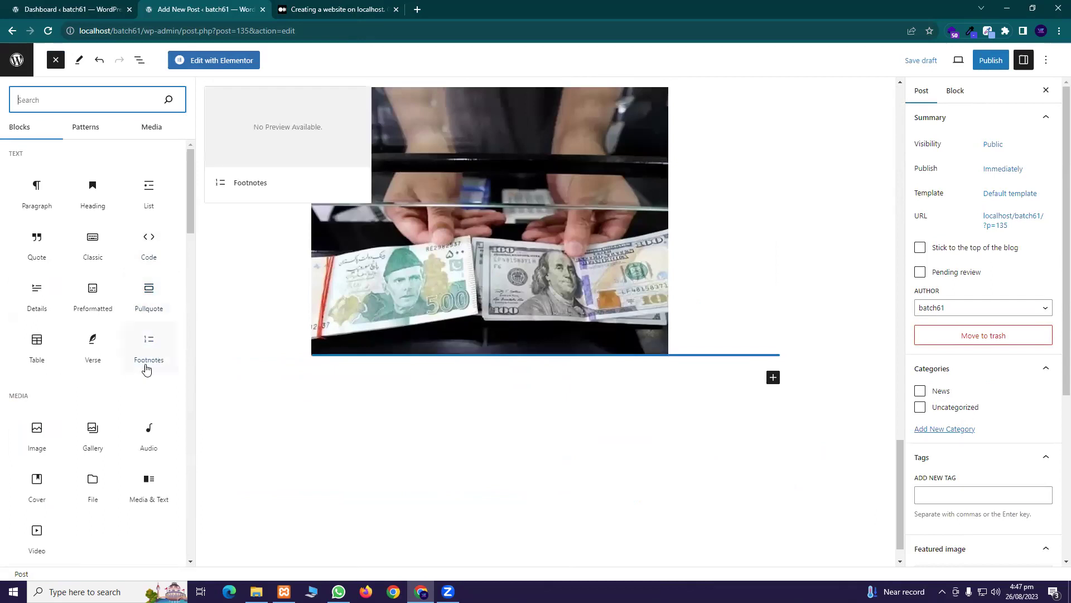
pyautogui.scroll(-2, 142, 385)
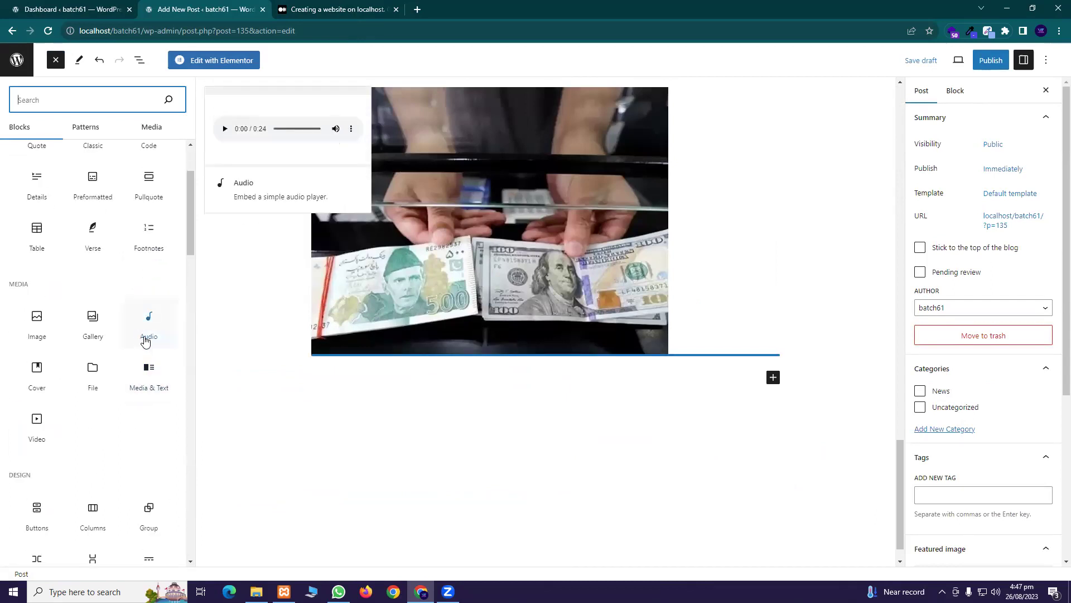
pyautogui.click(37, 510)
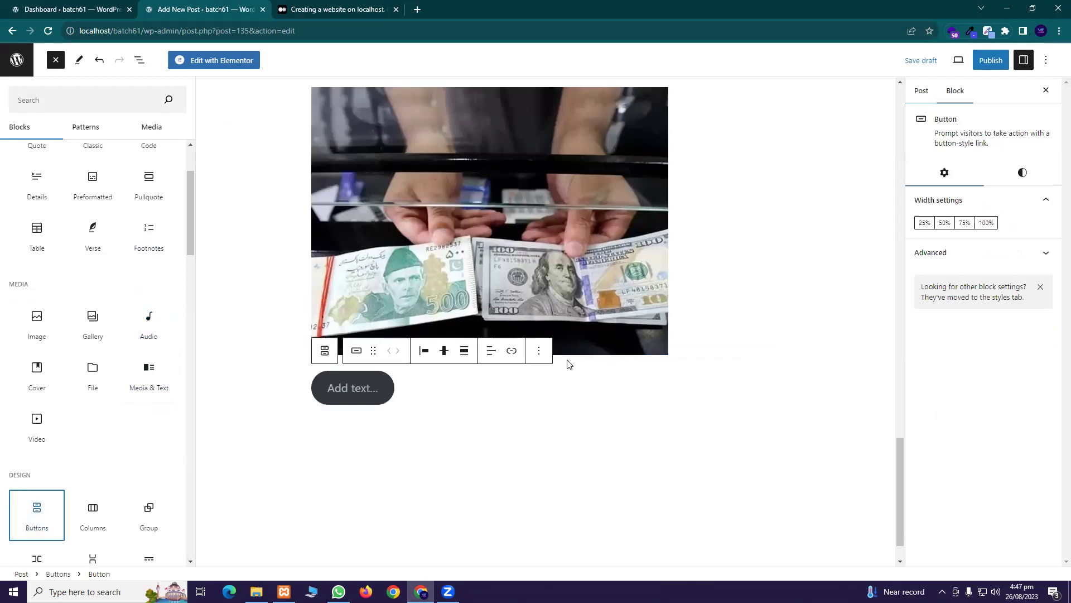
pyautogui.click(376, 392)
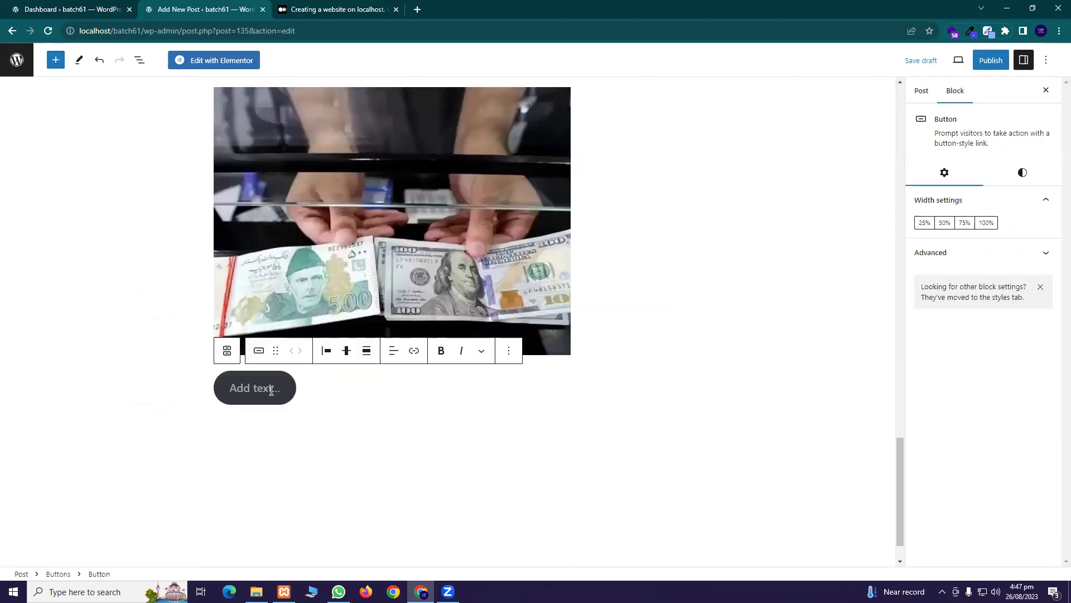
pyautogui.write('dfsghfdgbfdgvs')
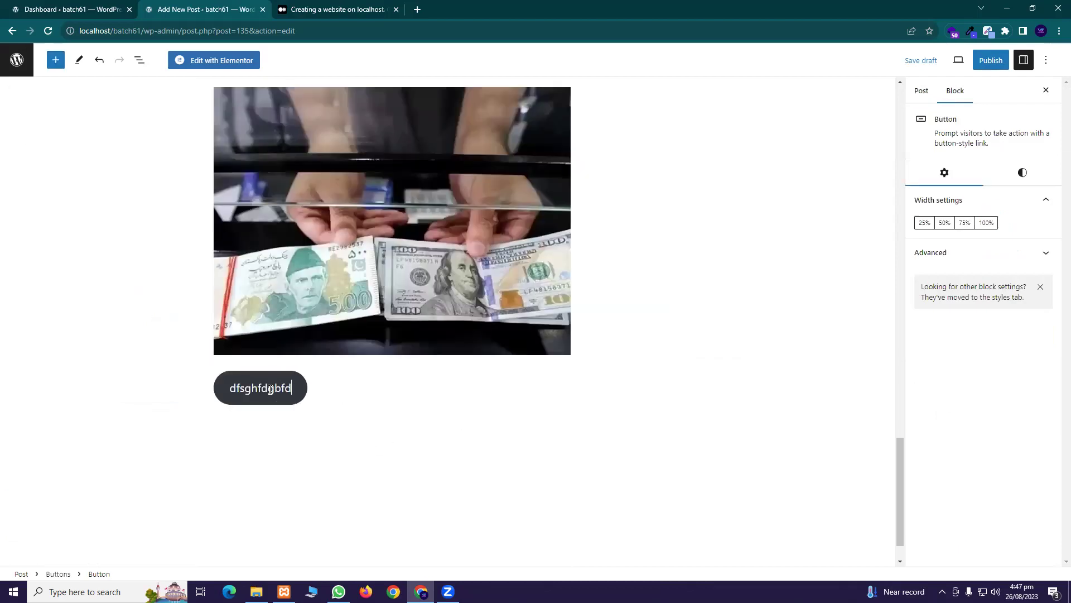
pyautogui.press('BackSpace')
pyautogui.press('BackSpace')
pyautogui.press('BackSpace')
pyautogui.press('BackSpace')
pyautogui.press('BackSpace')
pyautogui.press('BackSpace')
pyautogui.press('BackSpace')
pyautogui.press('BackSpace')
pyautogui.press('BackSpace')
pyautogui.press('BackSpace')
pyautogui.press('BackSpace')
pyautogui.press('BackSpace')
pyautogui.press('BackSpace')
pyautogui.press('BackSpace')
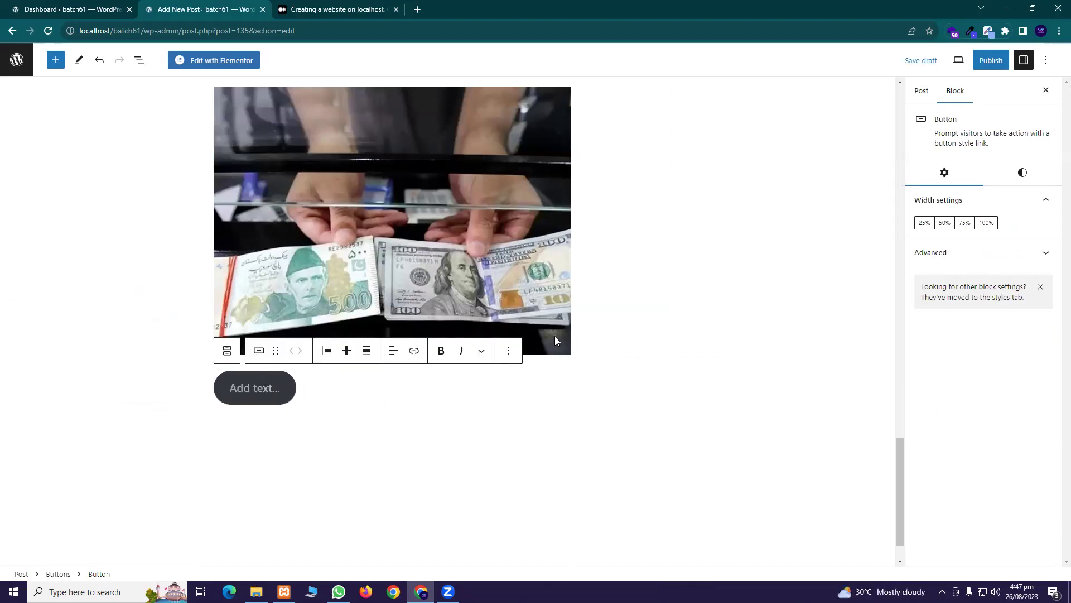
# Step: Copy the full web address of the Medium article from its browser tab for use as the button's link
pyautogui.click(509, 352)
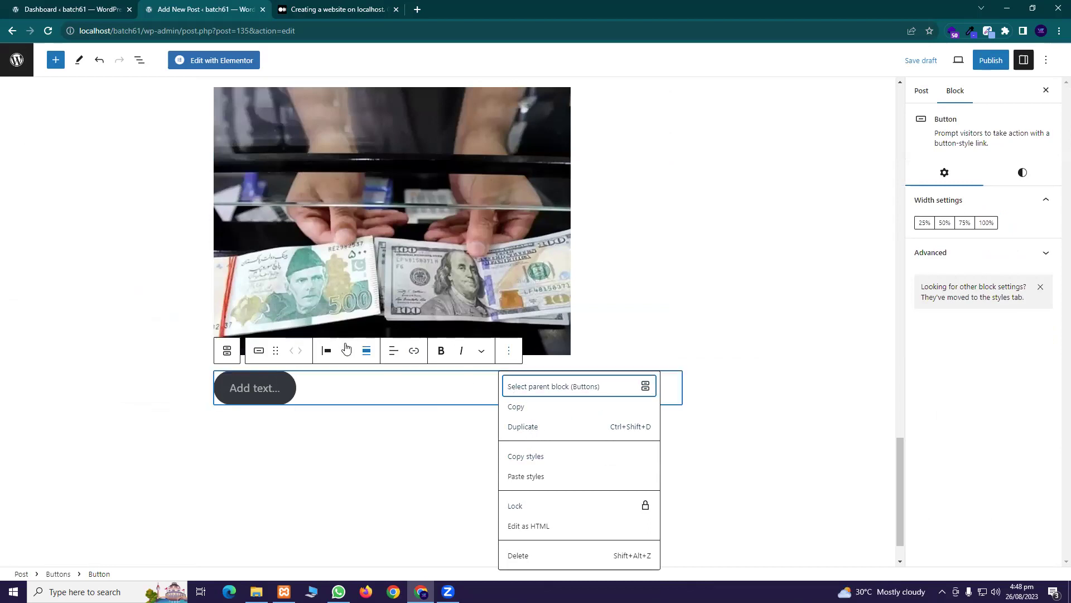
pyautogui.click(414, 353)
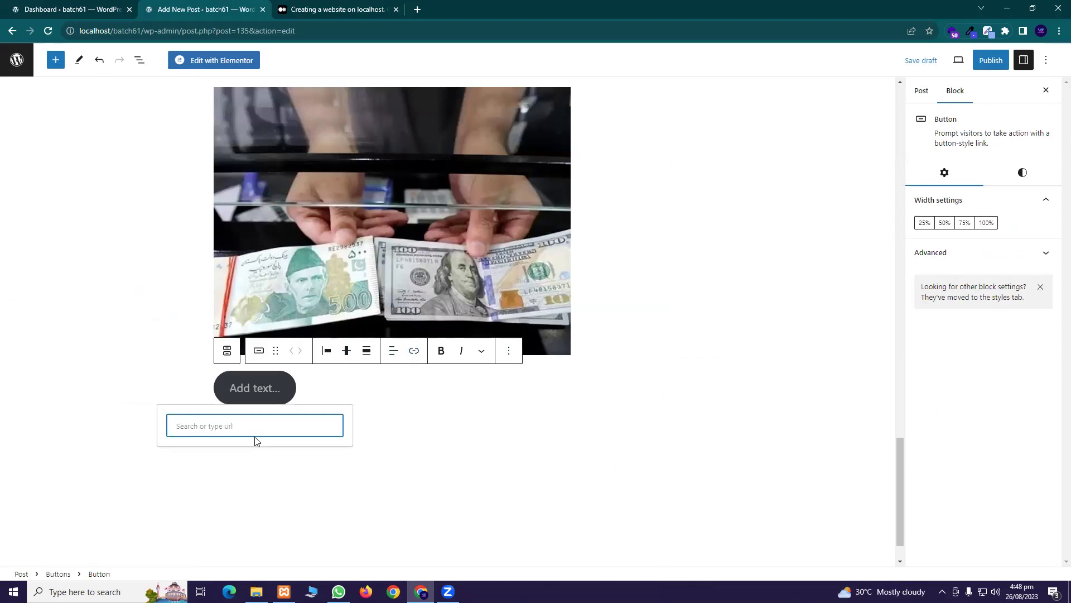
pyautogui.click(335, 9)
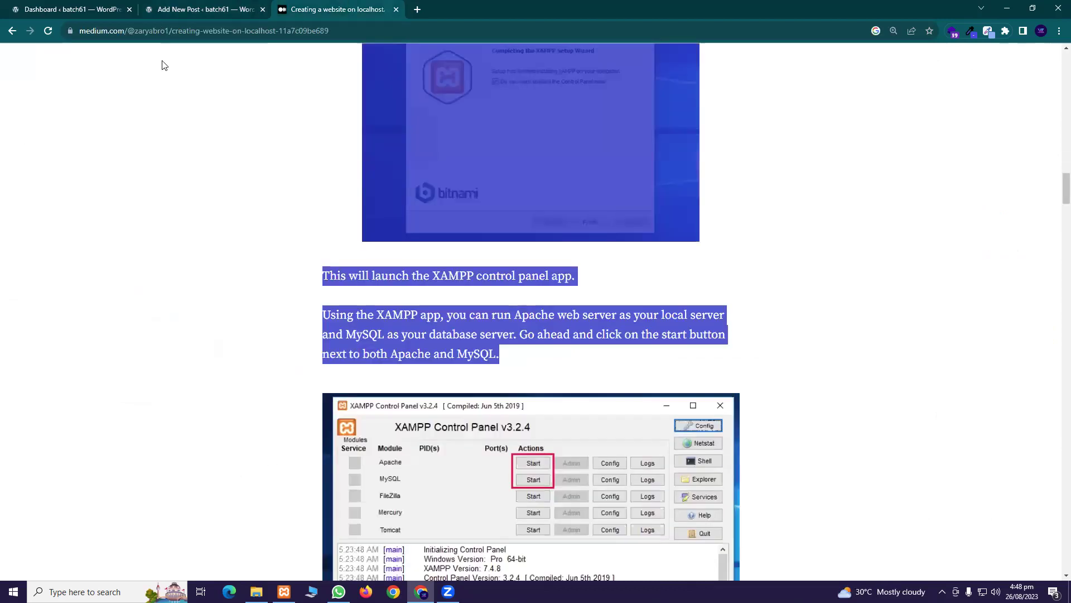
pyautogui.click(166, 38)
pyautogui.hotkey('ctrl', 'c')
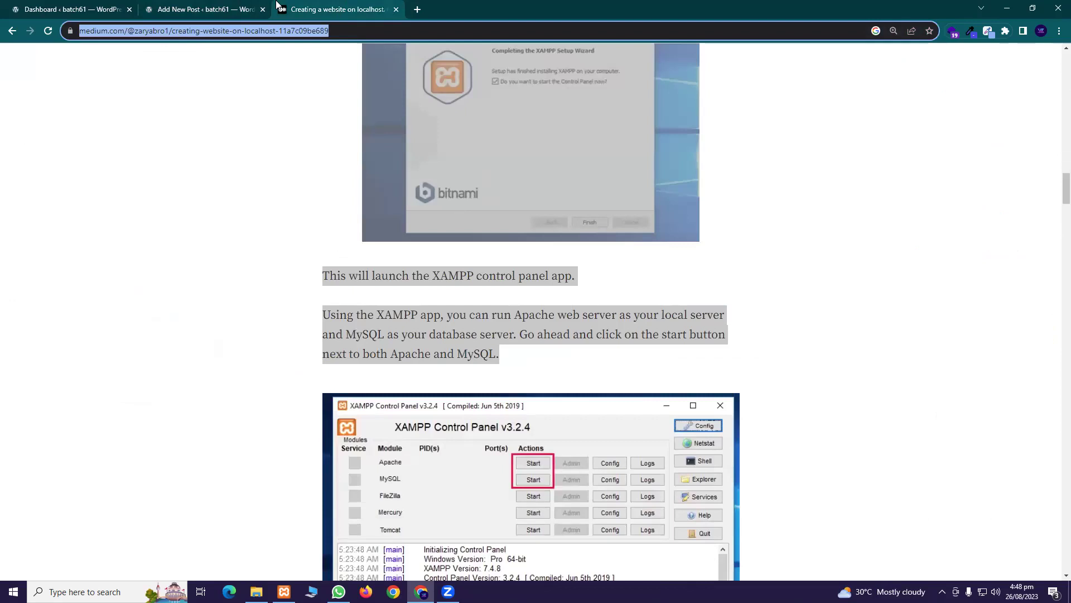
# Step: Back in the post editor, label the new button "Read more" and link it to the copied Medium article address
pyautogui.click(219, 8)
pyautogui.click(282, 387)
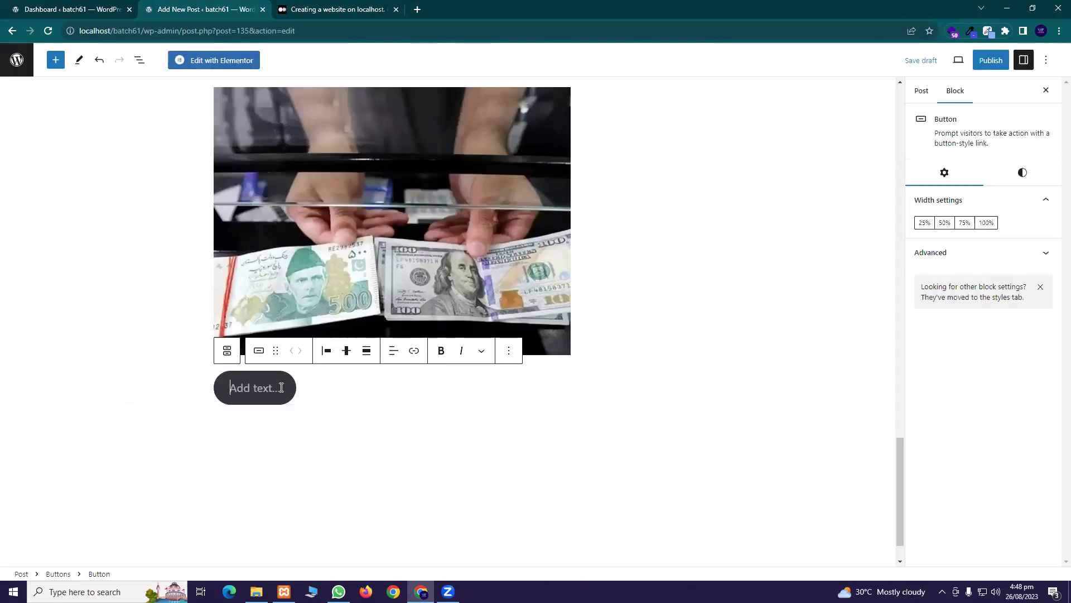
pyautogui.write('Read ')
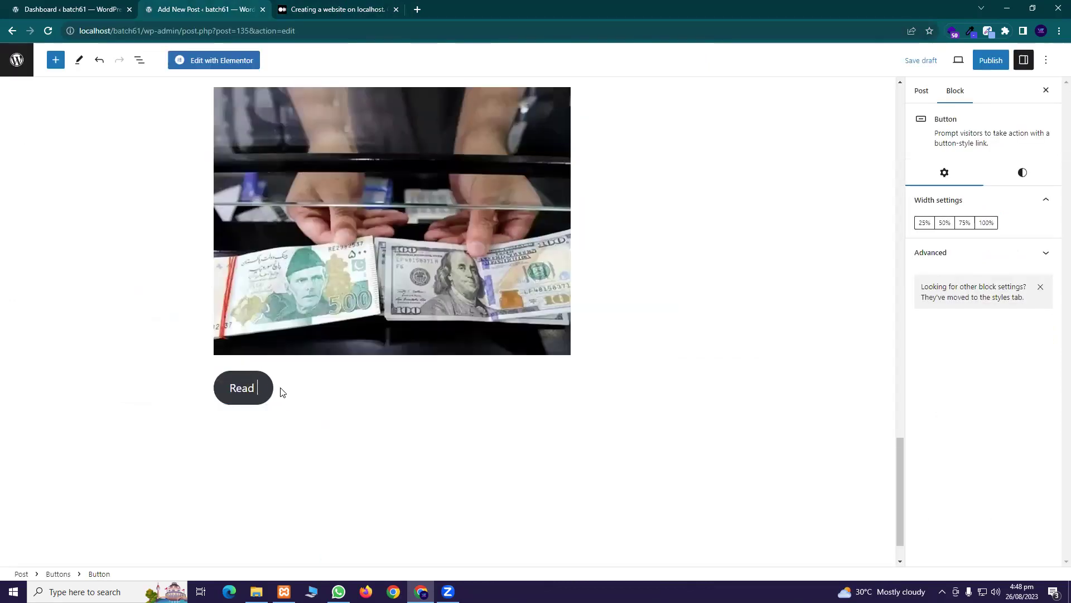
pyautogui.write('more')
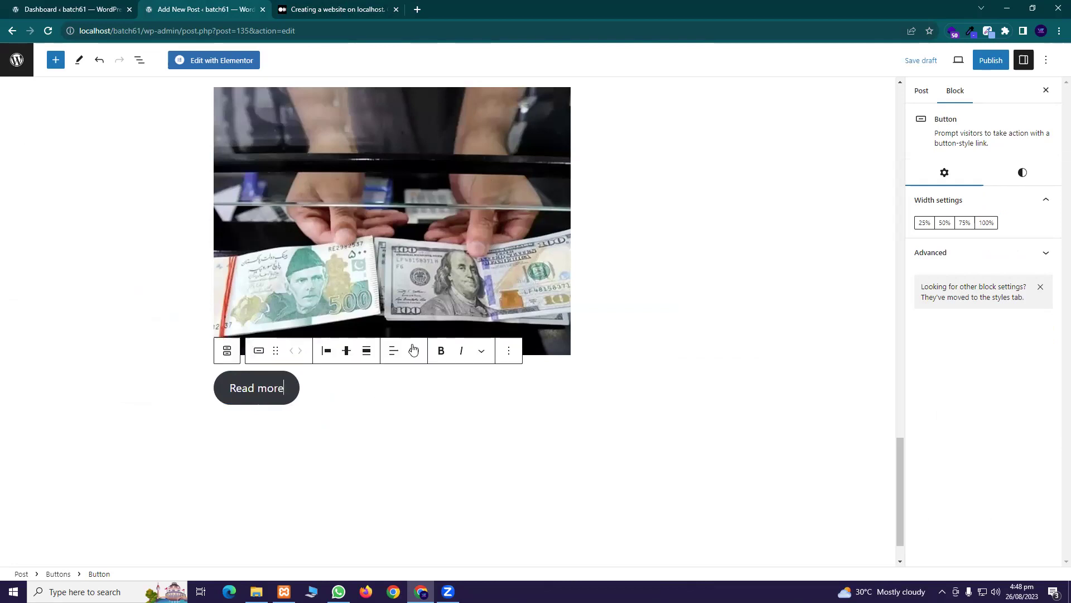
pyautogui.click(414, 351)
pyautogui.hotkey('ctrl', 'v')
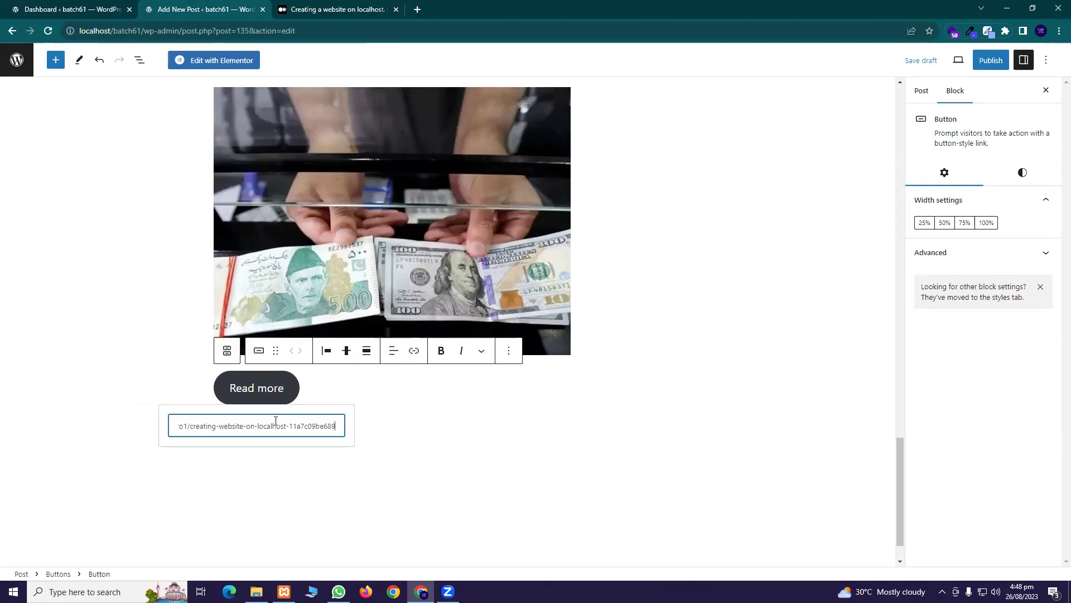
pyautogui.click(337, 461)
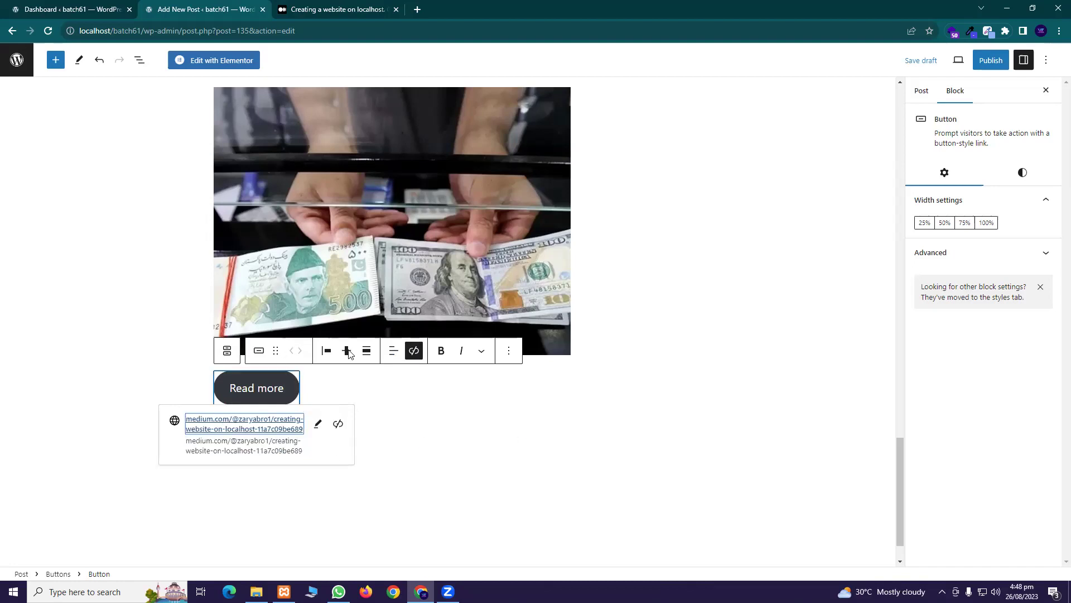
# Step: Try the Private and Password protected visibility options in the post settings and return the visibility to Public
pyautogui.scroll(2, 360, 269)
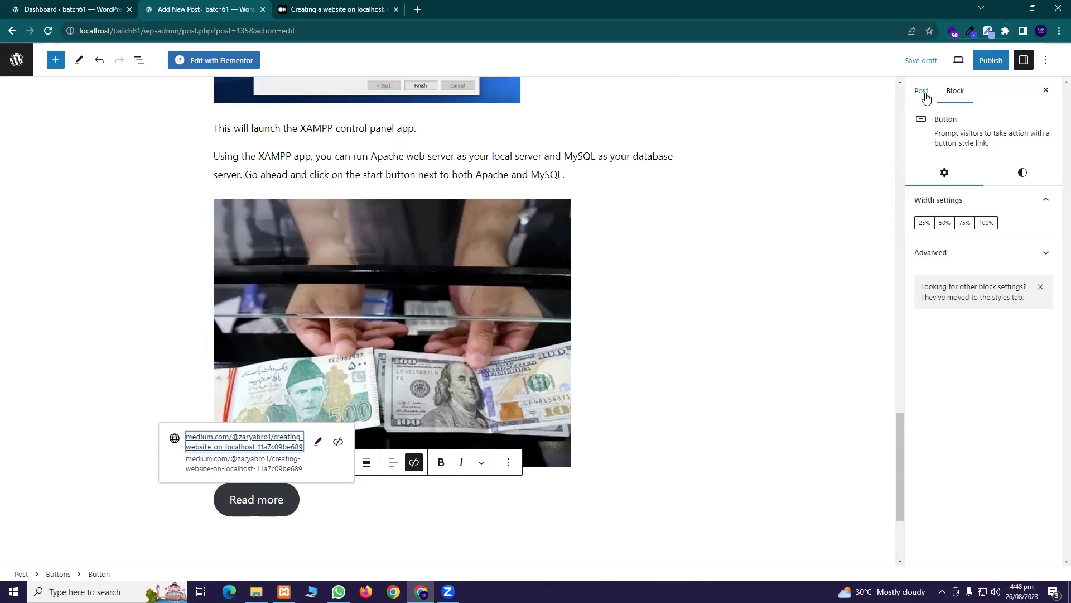
pyautogui.scroll(6, 441, 264)
pyautogui.scroll(15, 441, 263)
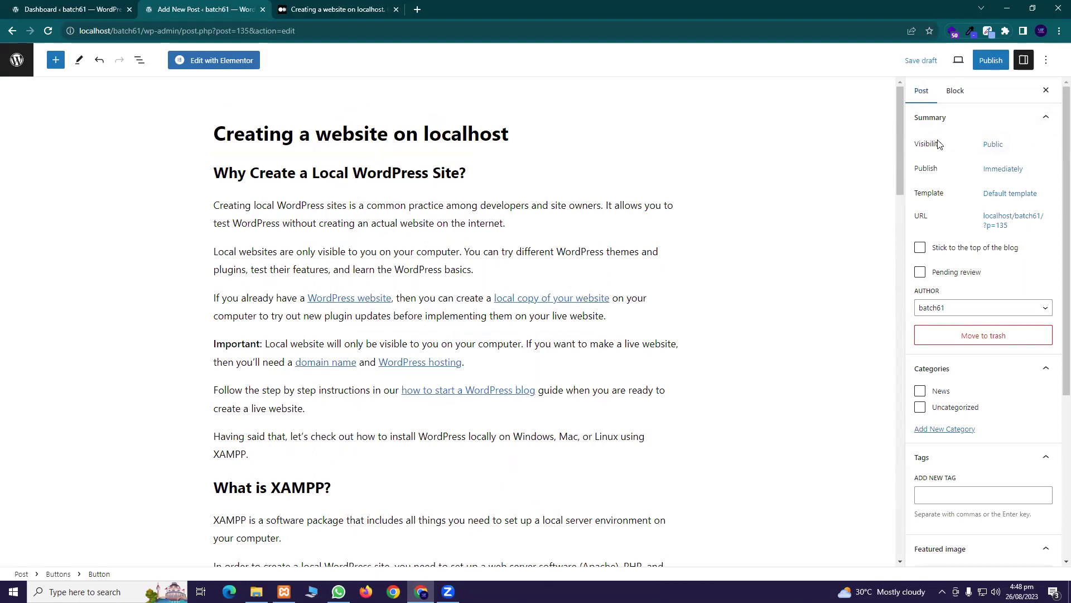
pyautogui.click(996, 148)
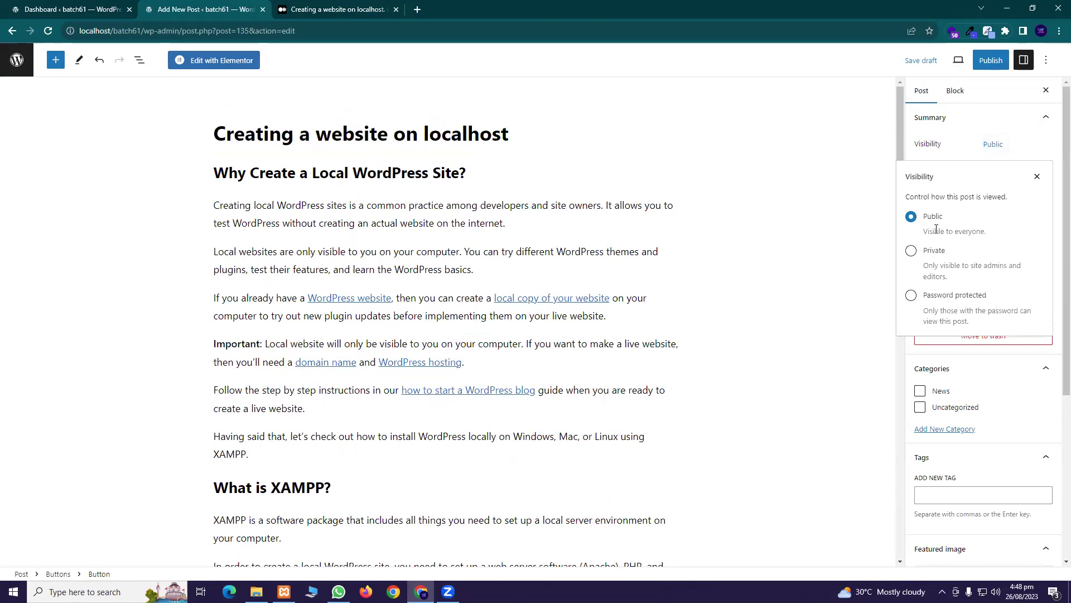
pyautogui.click(926, 256)
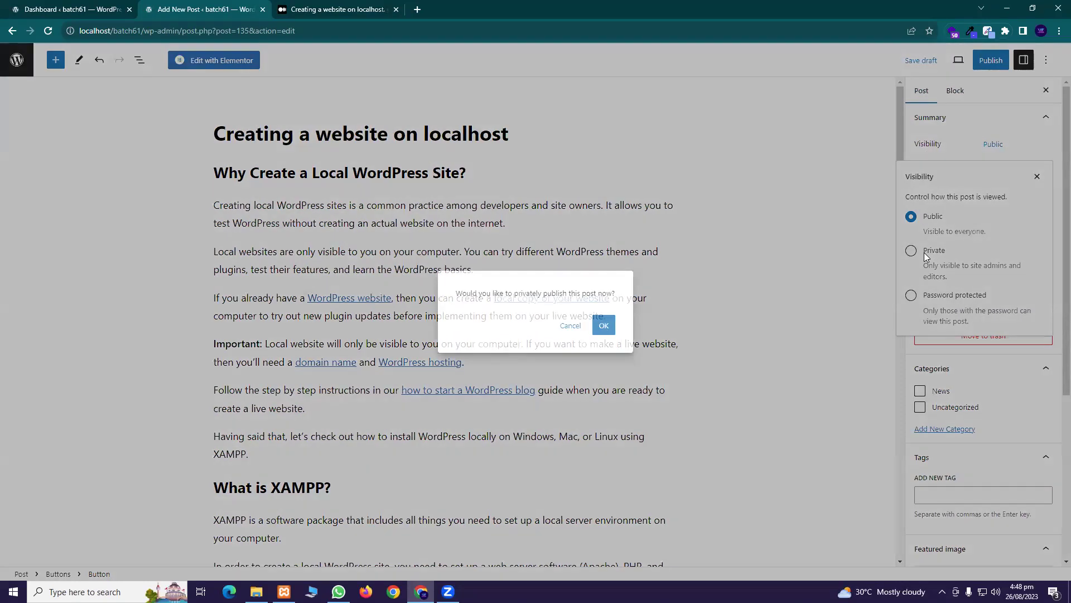
pyautogui.click(573, 331)
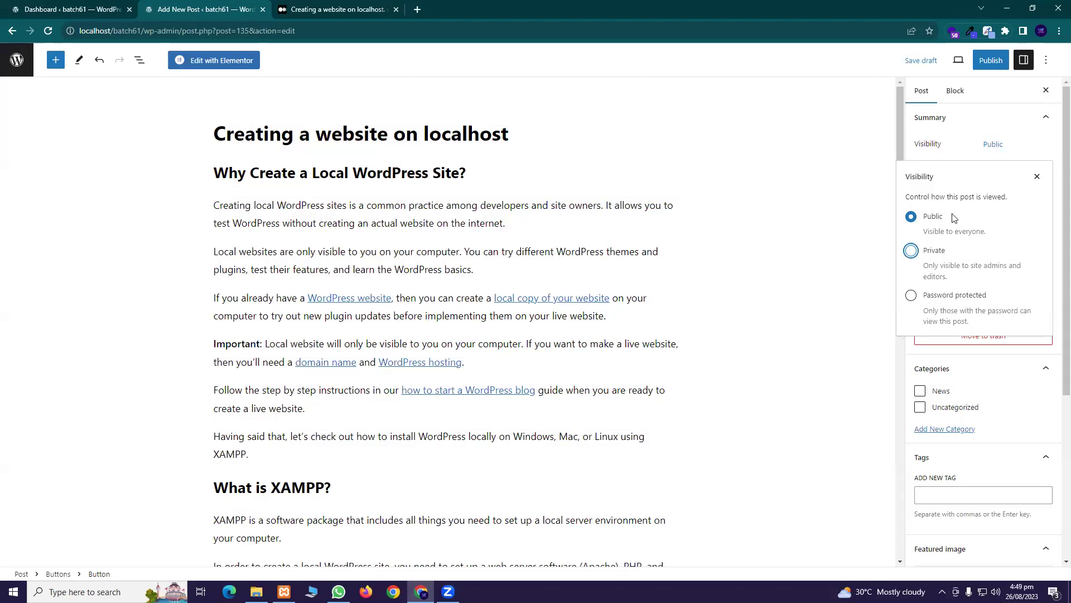
pyautogui.click(911, 298)
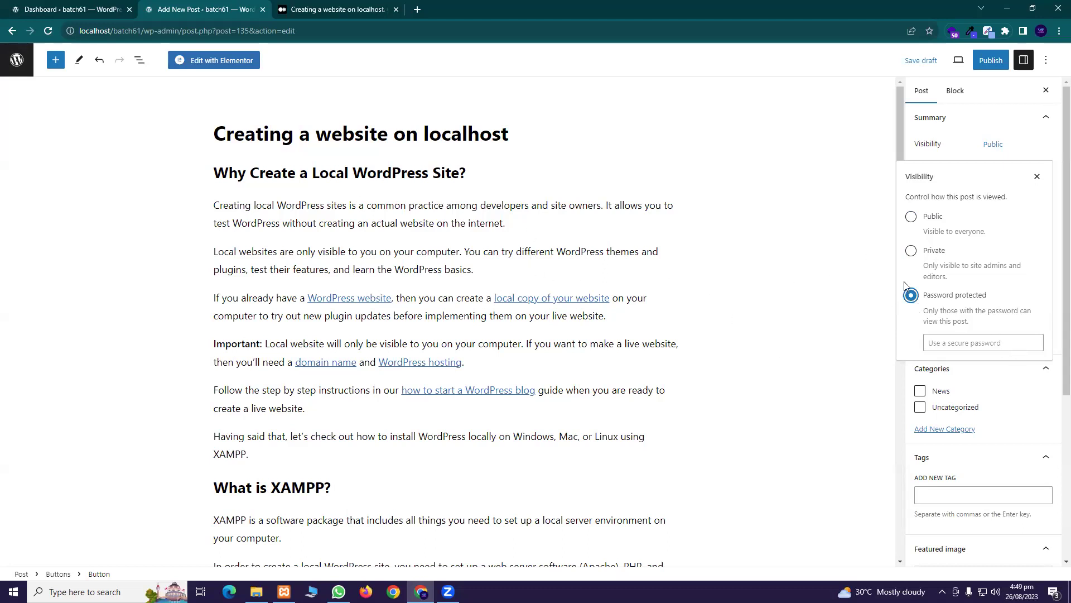
pyautogui.click(911, 217)
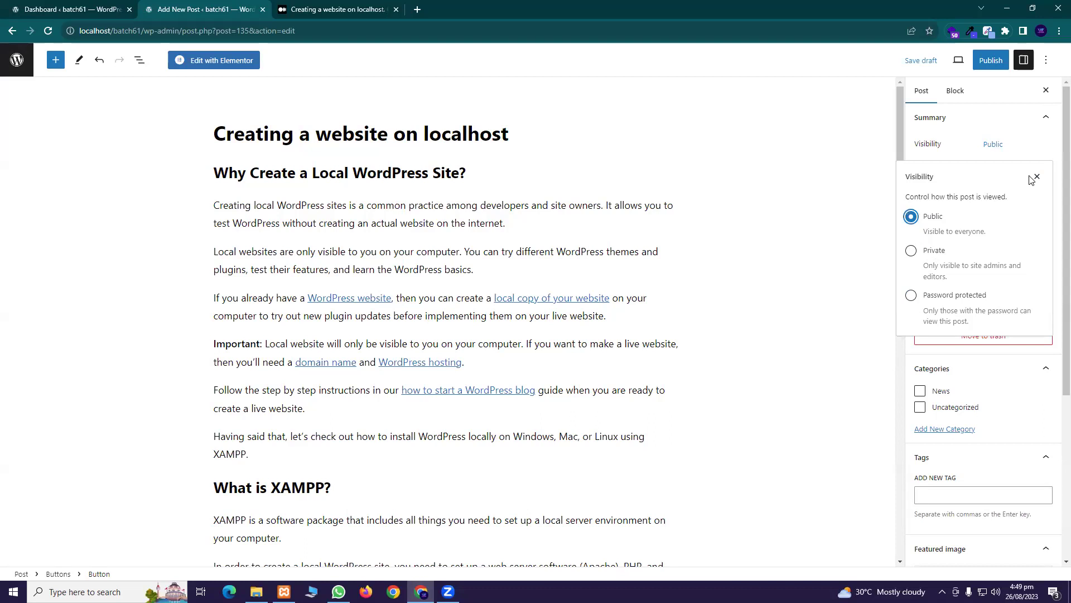
pyautogui.click(1038, 176)
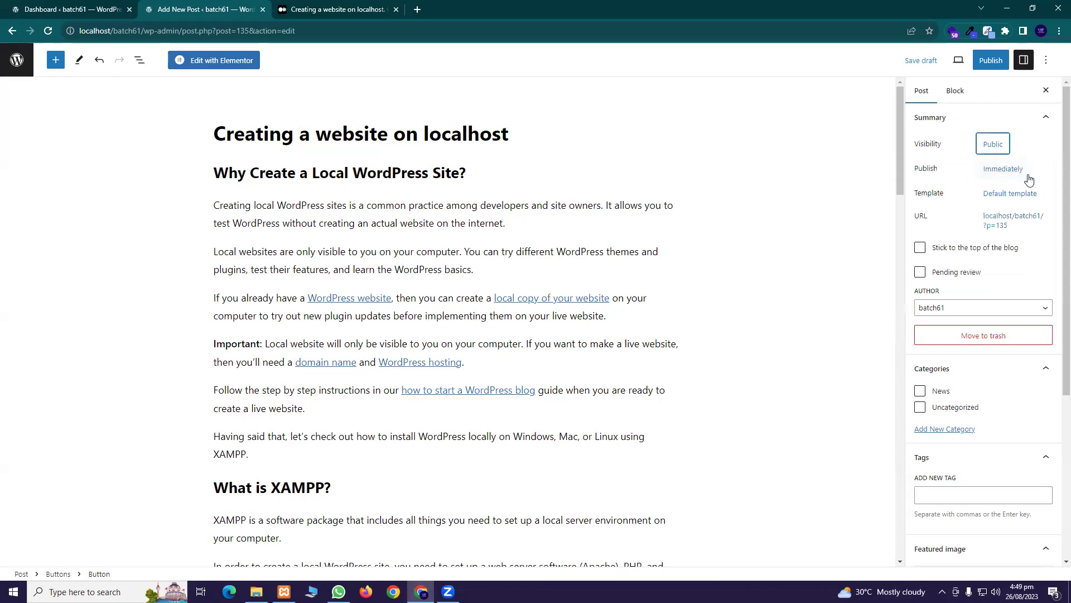
# Step: Examine the post's publish time and date settings, including the list of months, without scheduling it
pyautogui.click(997, 172)
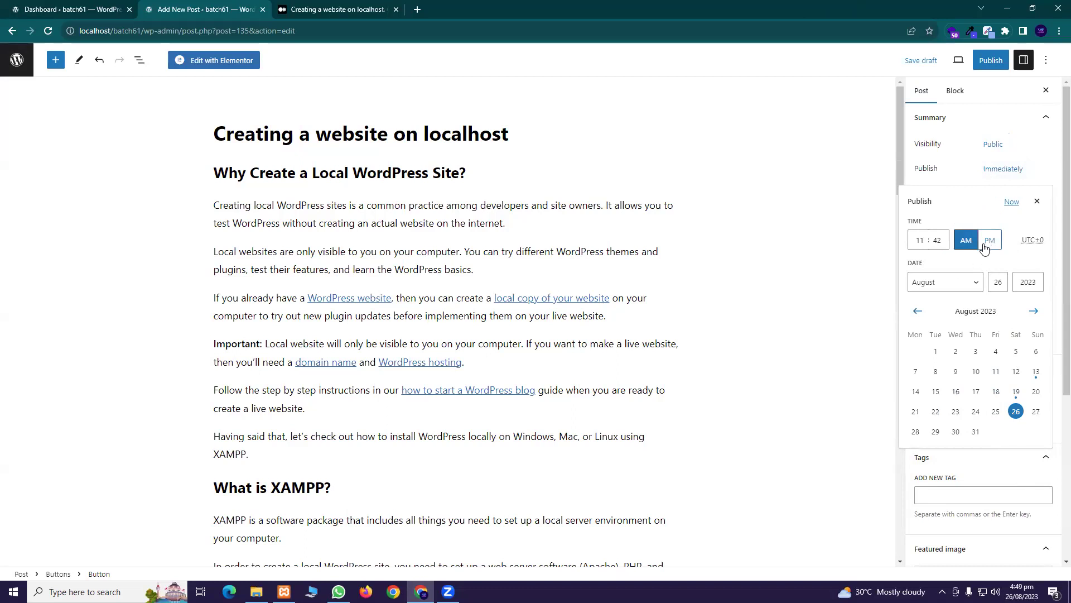
pyautogui.click(963, 283)
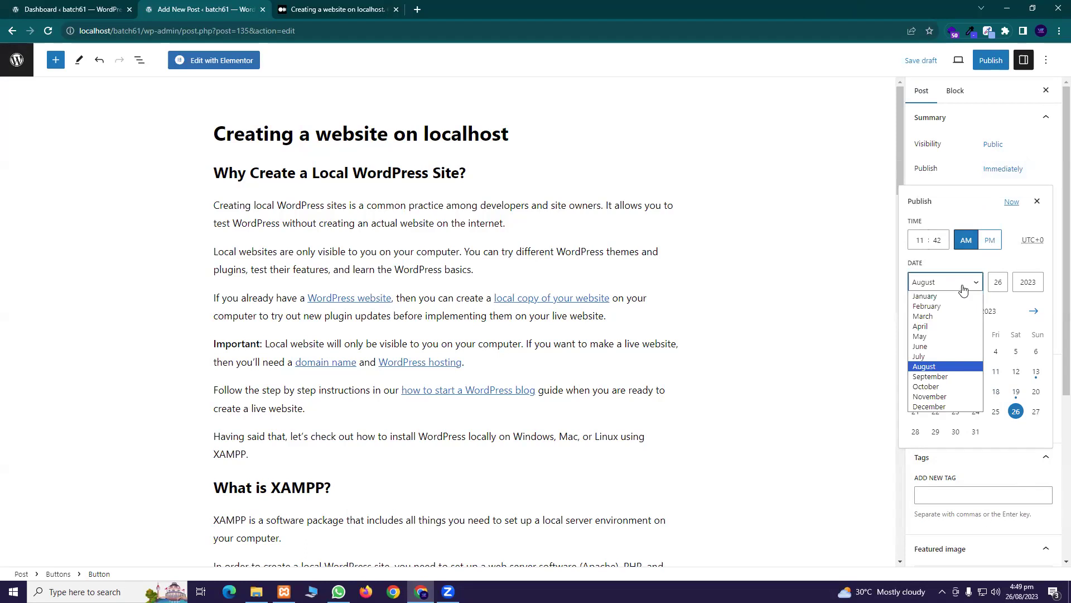
pyautogui.click(965, 288)
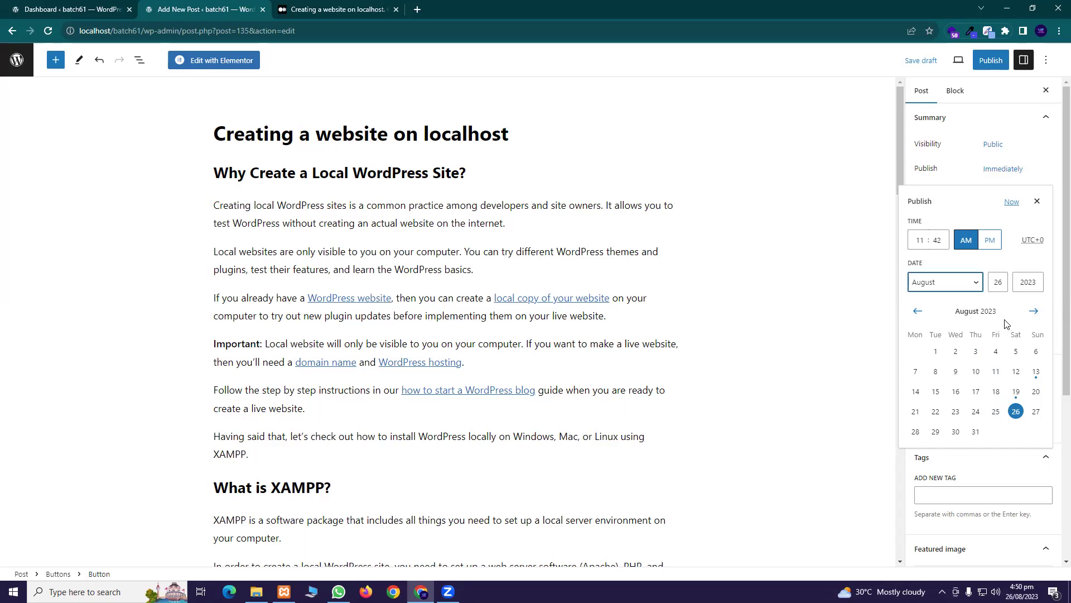
pyautogui.click(963, 176)
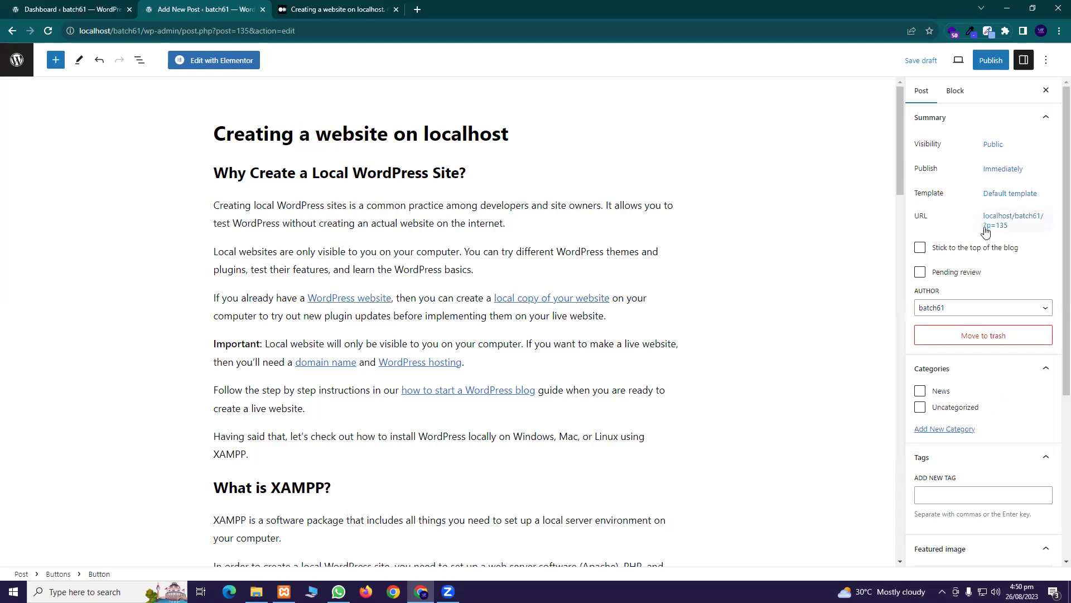
# Step: Examine the template options available for the post without changing the default template
pyautogui.click(1008, 195)
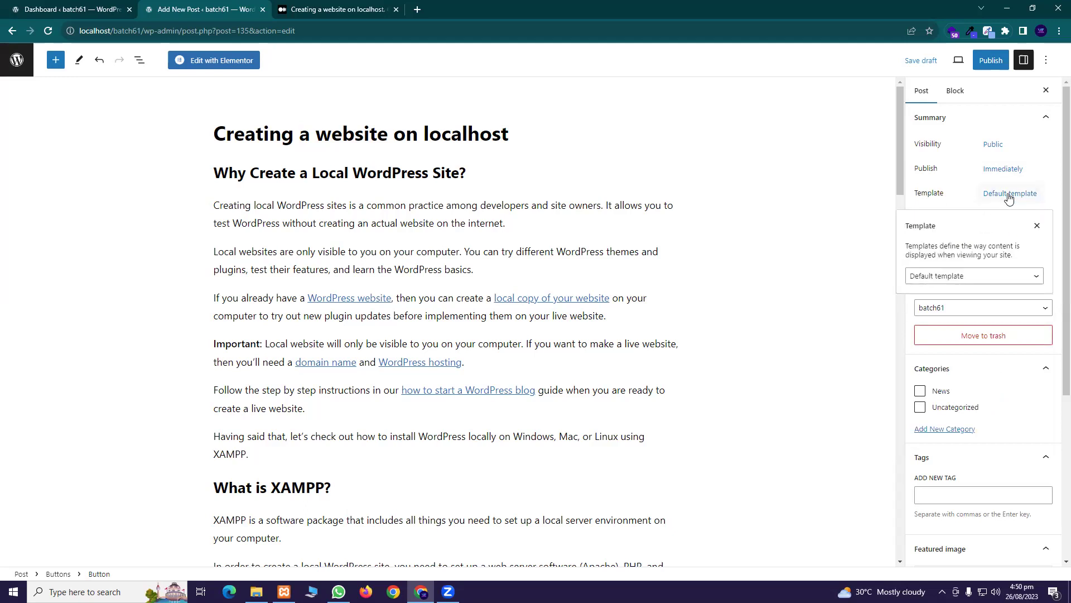
pyautogui.click(989, 278)
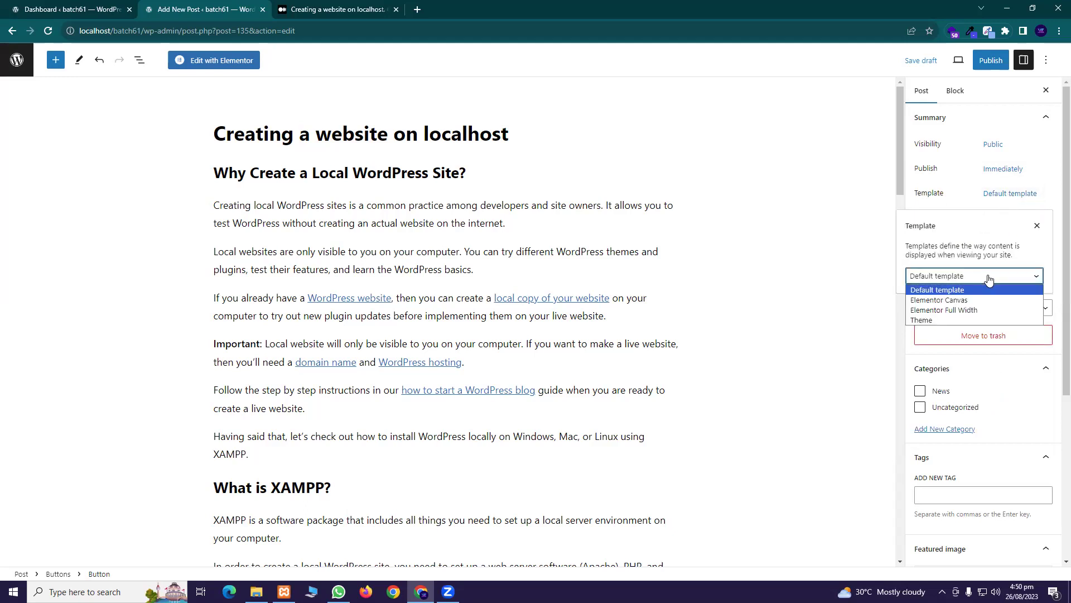
pyautogui.click(972, 206)
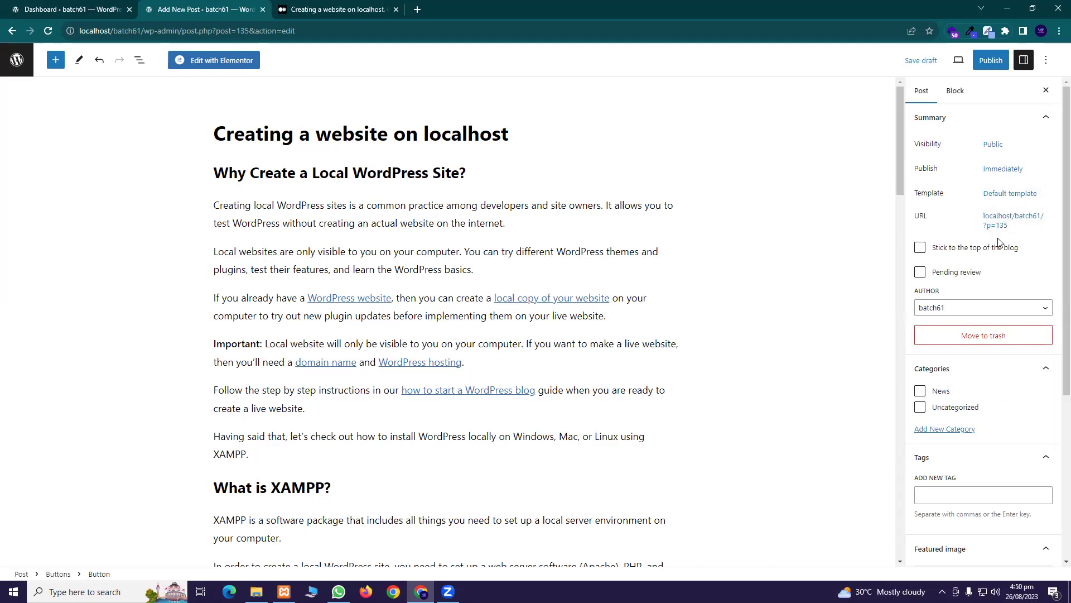
# Step: Try the Pending review option, turn it off again, and check the post's author choices
pyautogui.click(967, 276)
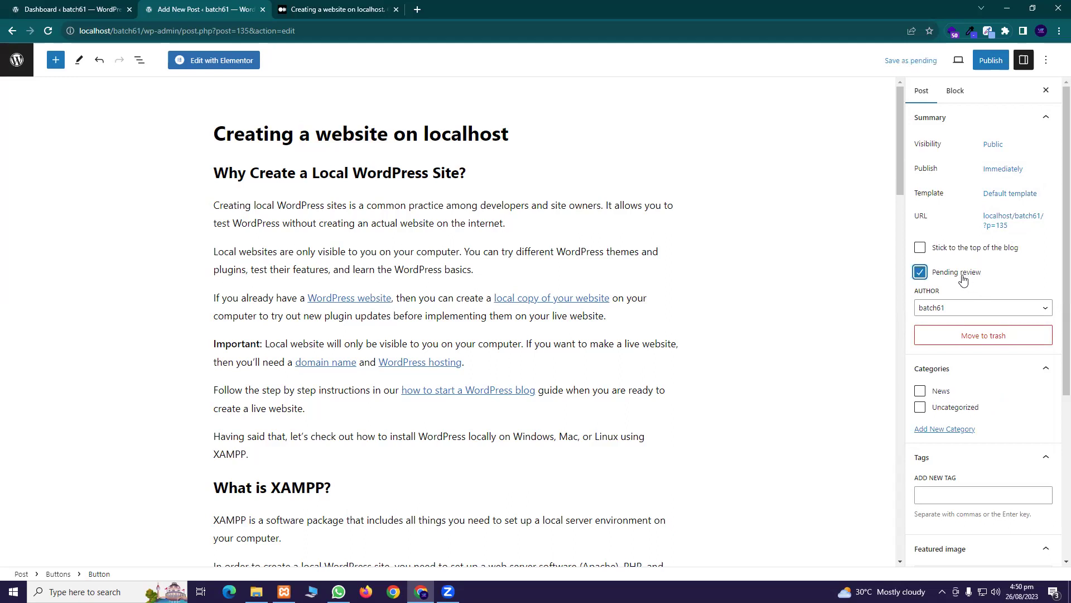
pyautogui.click(963, 279)
pyautogui.click(977, 313)
pyautogui.click(977, 315)
pyautogui.scroll(-2, 971, 304)
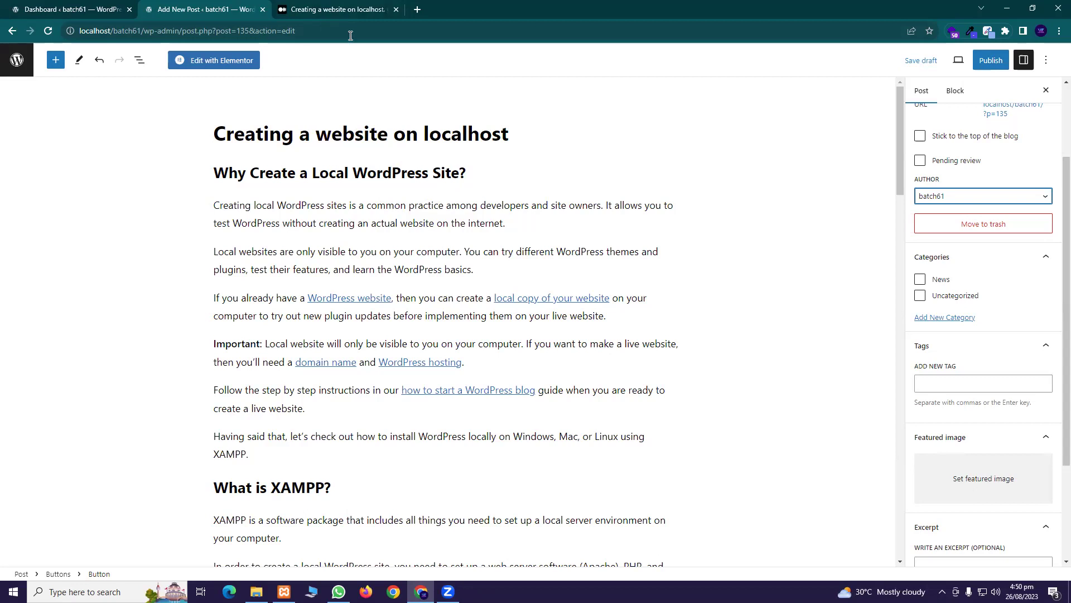
# Step: Examine the Medium article from its introduction up to its title, author line and header image
pyautogui.click(337, 13)
pyautogui.scroll(6, 908, 283)
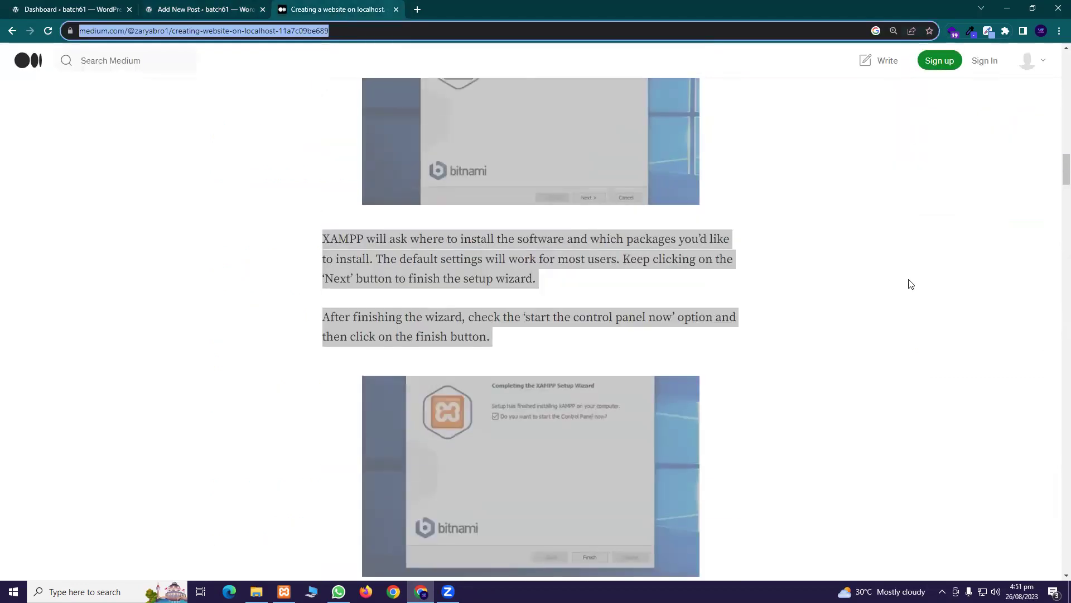
pyautogui.click(908, 282)
pyautogui.hotkey('ctrl', 'a')
pyautogui.scroll(8, 461, 282)
pyautogui.scroll(15, 198, 267)
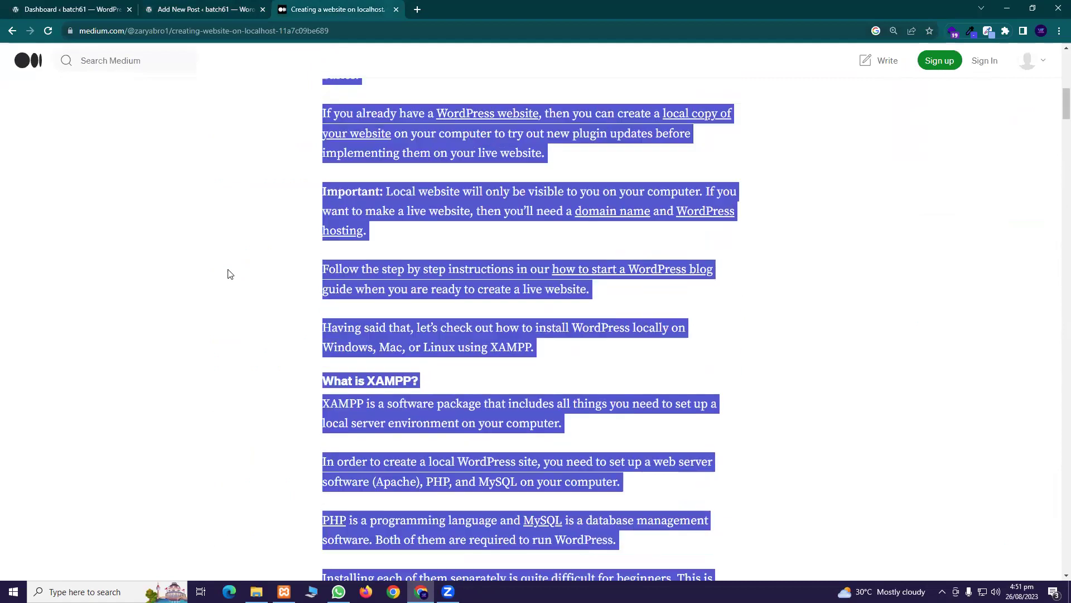
pyautogui.scroll(-9, 366, 262)
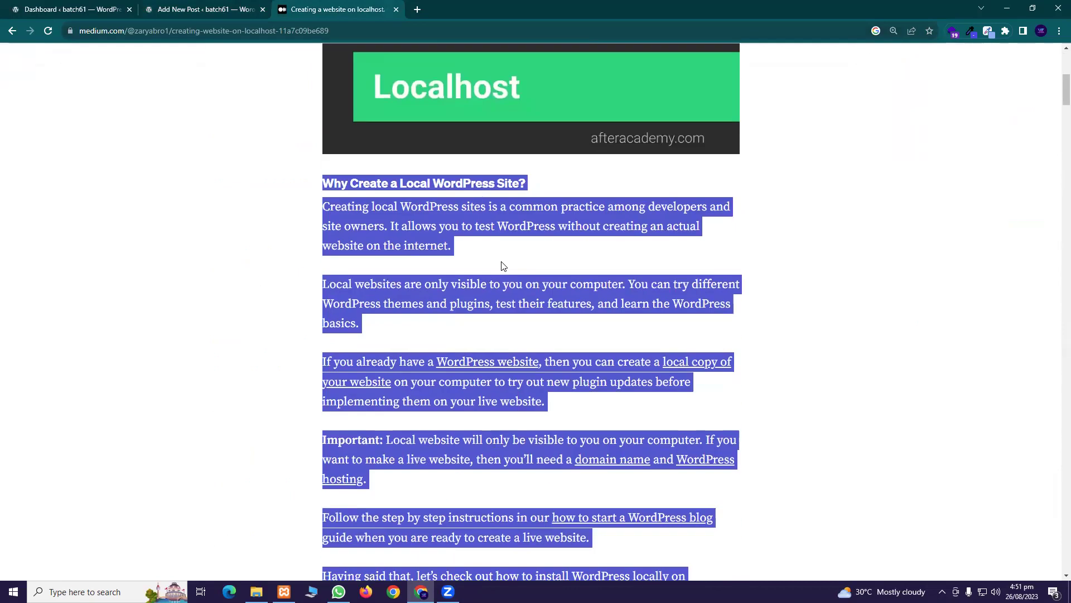
pyautogui.doubleClick(82, 287)
pyautogui.click(108, 285)
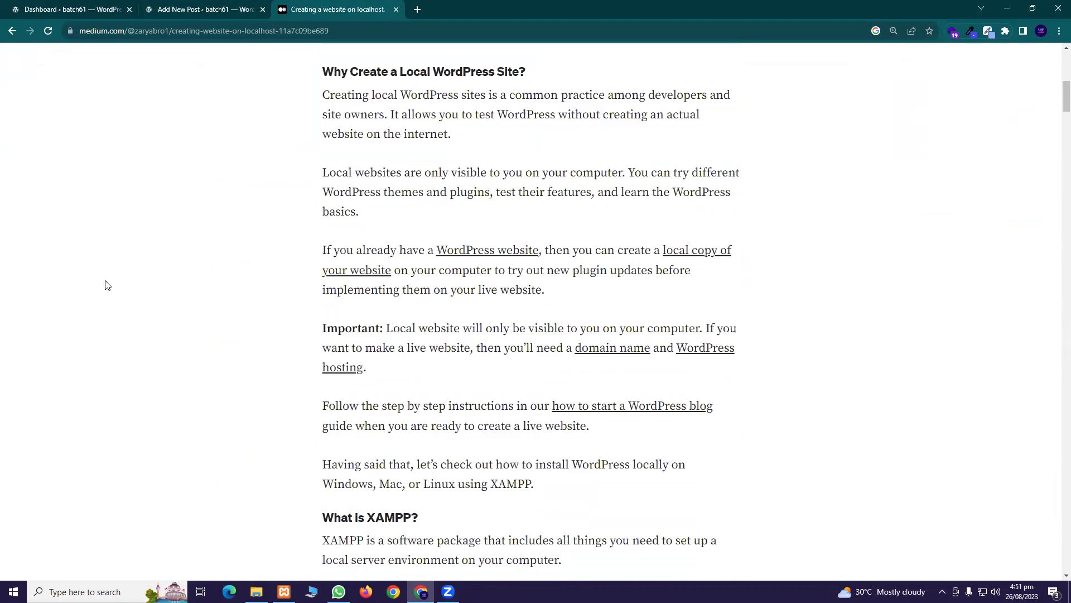
pyautogui.moveTo(1056, 99); pyautogui.dragTo(1055, 70)
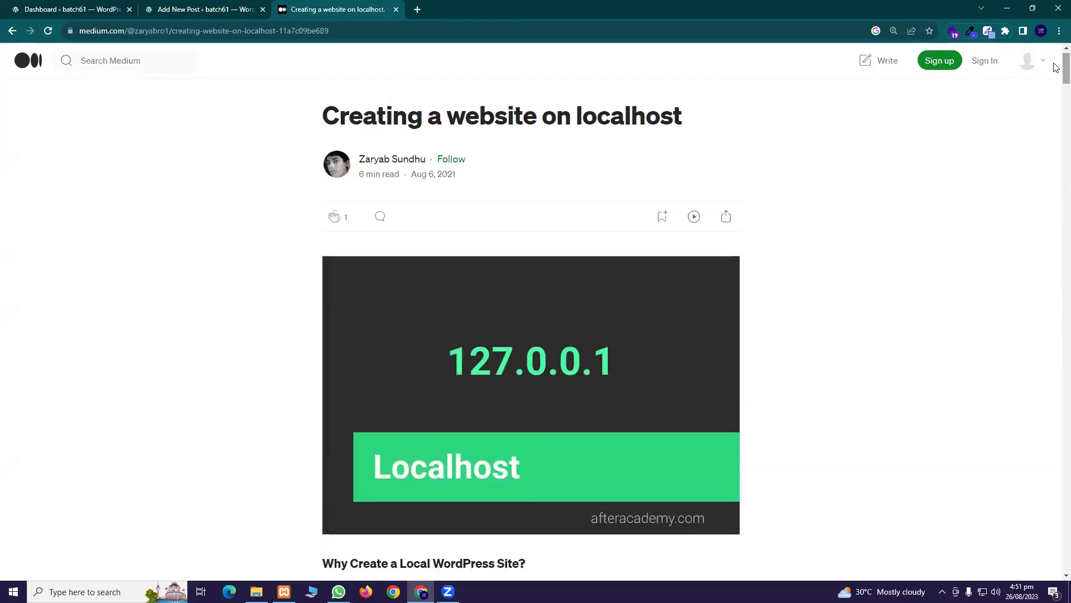
# Step: Back in the WordPress post editor, assign the post to the News category
pyautogui.click(204, 7)
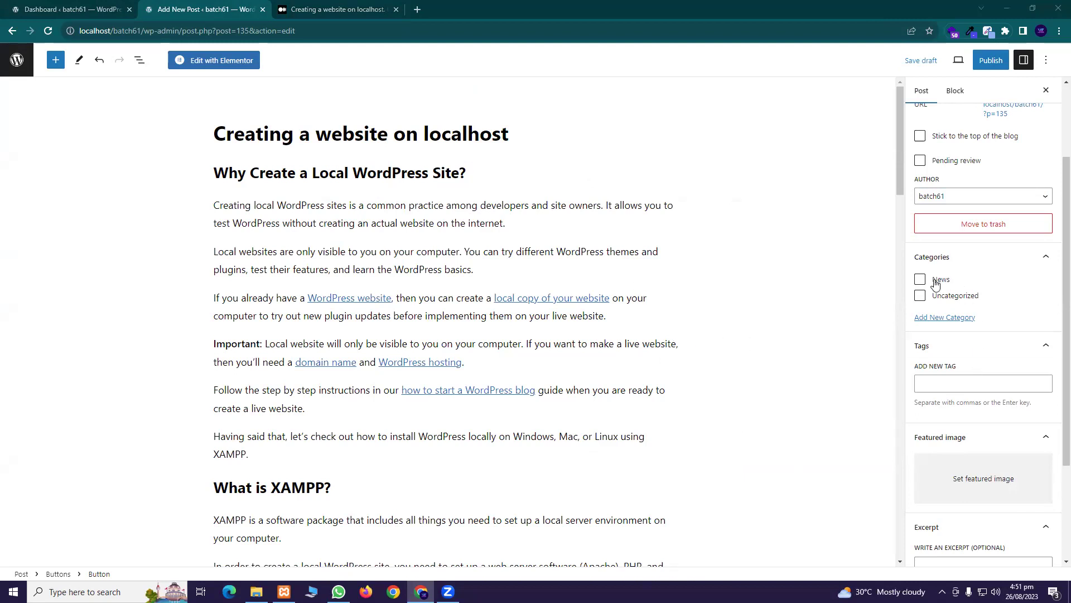
pyautogui.click(919, 283)
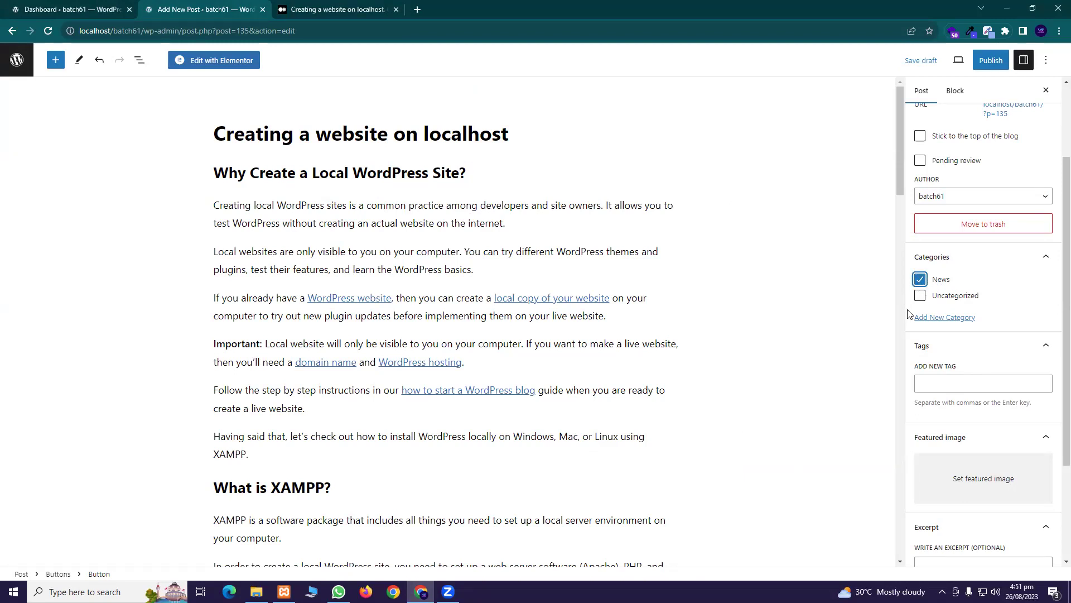
# Step: Check the topic tags at the end of the Medium article and add the tag "website dev" to the WordPress post
pyautogui.click(952, 383)
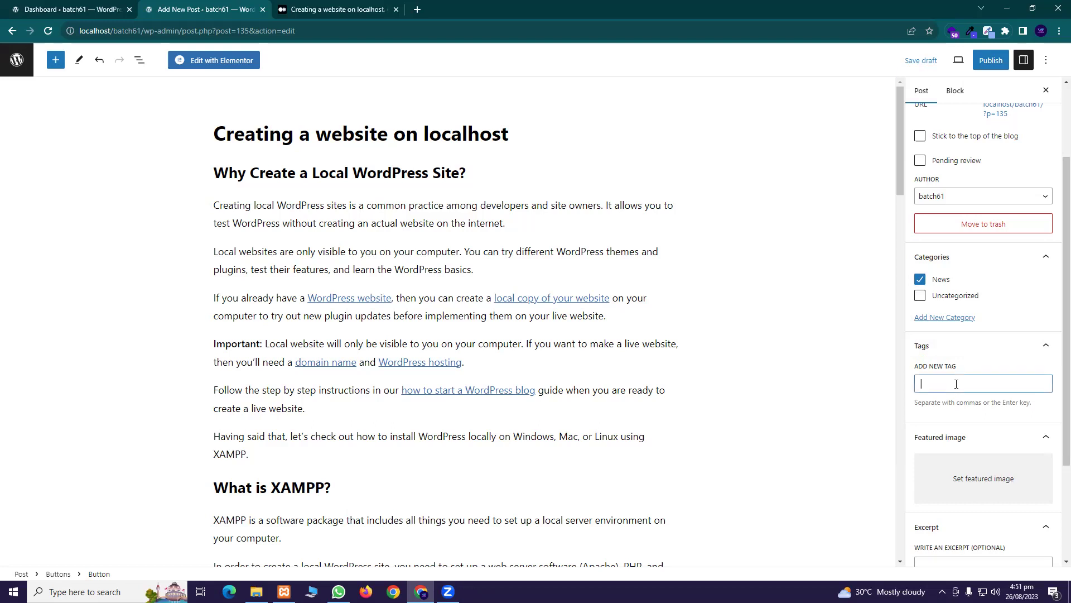
pyautogui.click(347, 5)
pyautogui.scroll(-5, 489, 236)
pyautogui.scroll(5, 1057, 69)
pyautogui.scroll(-14, 1056, 210)
pyautogui.scroll(-20, 1056, 209)
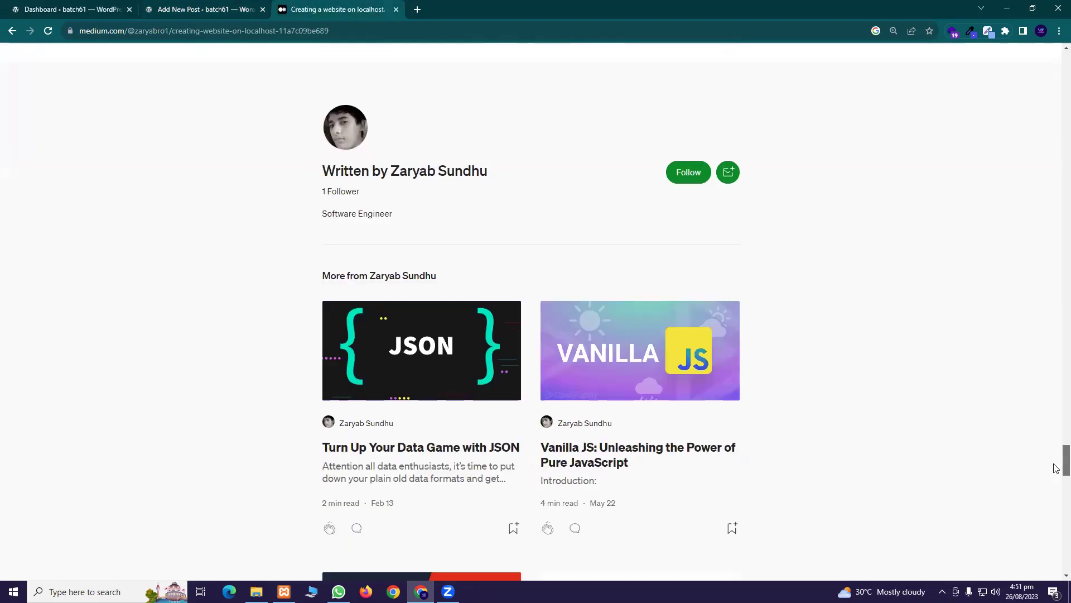
pyautogui.scroll(6, 1054, 441)
pyautogui.scroll(-3, 1055, 445)
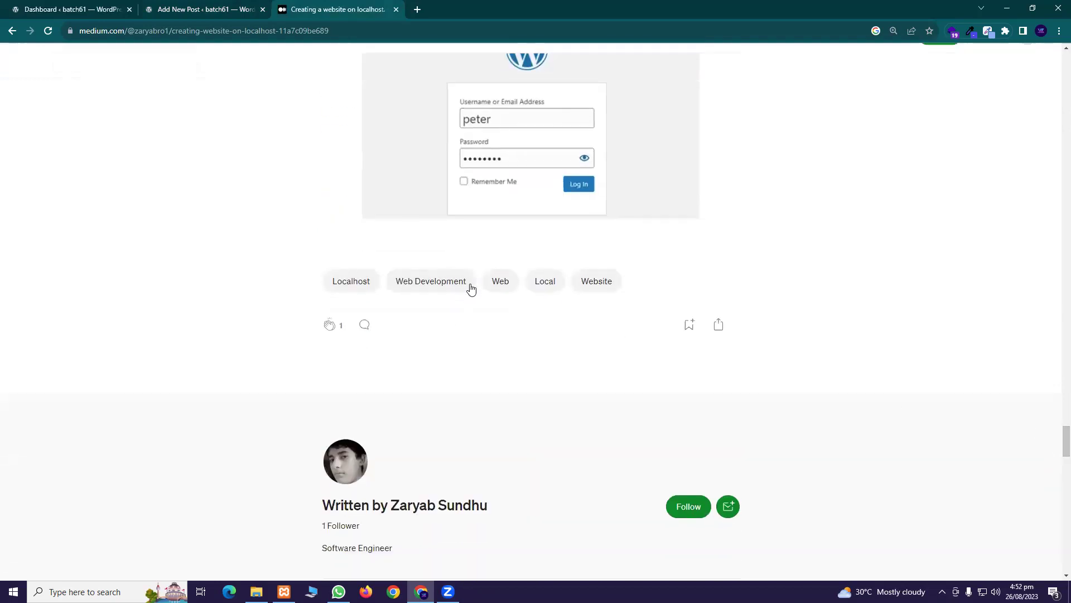
pyautogui.click(217, 8)
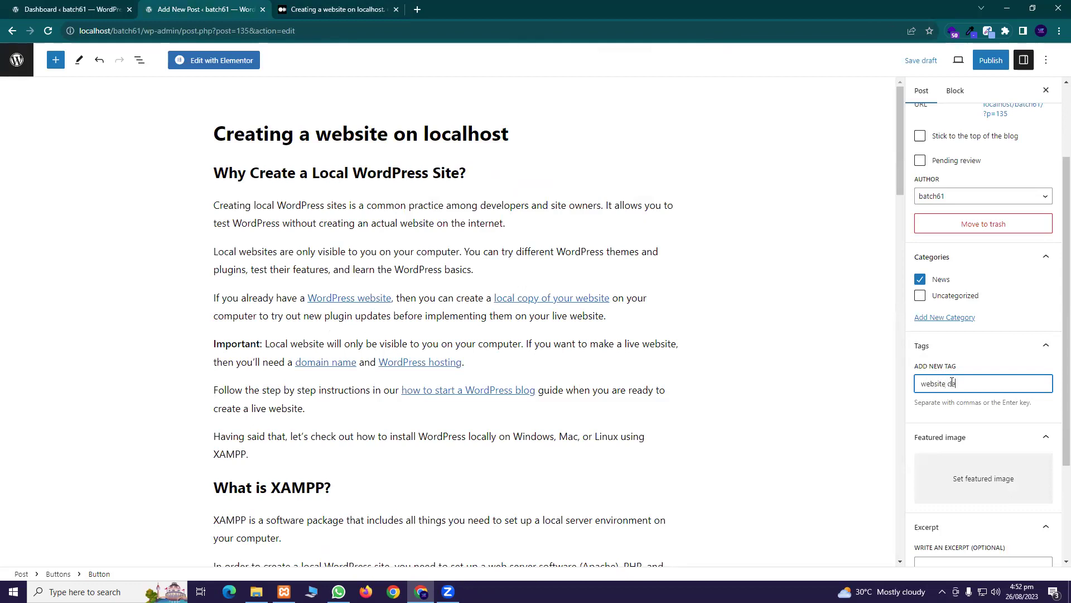
pyautogui.press('Return')
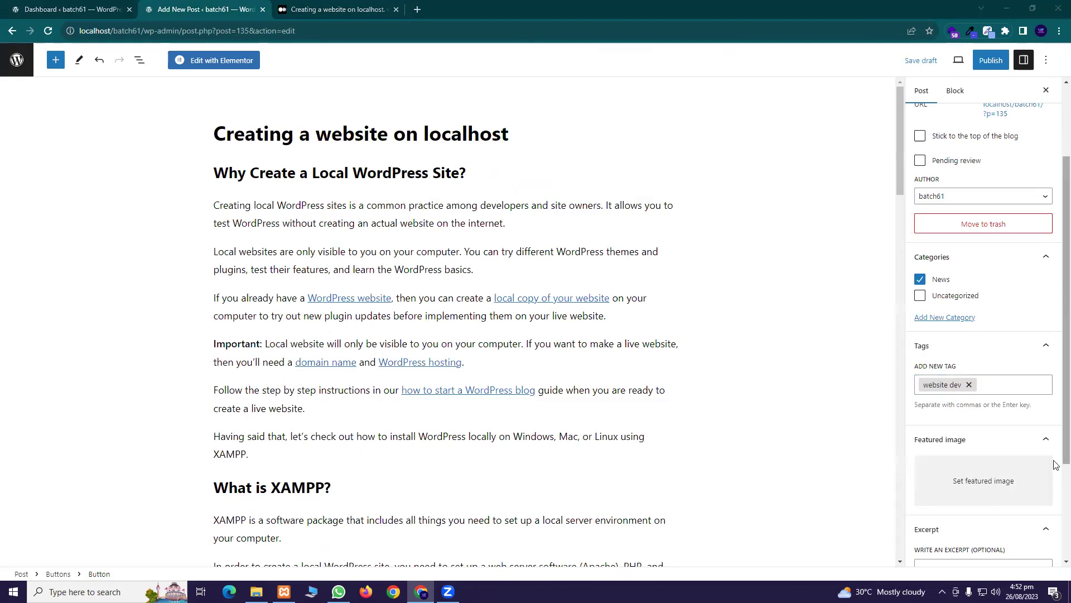
# Step: Go back from the Medium article to the Google results for "create website on local host" and reopen the article
pyautogui.scroll(-2, 1016, 437)
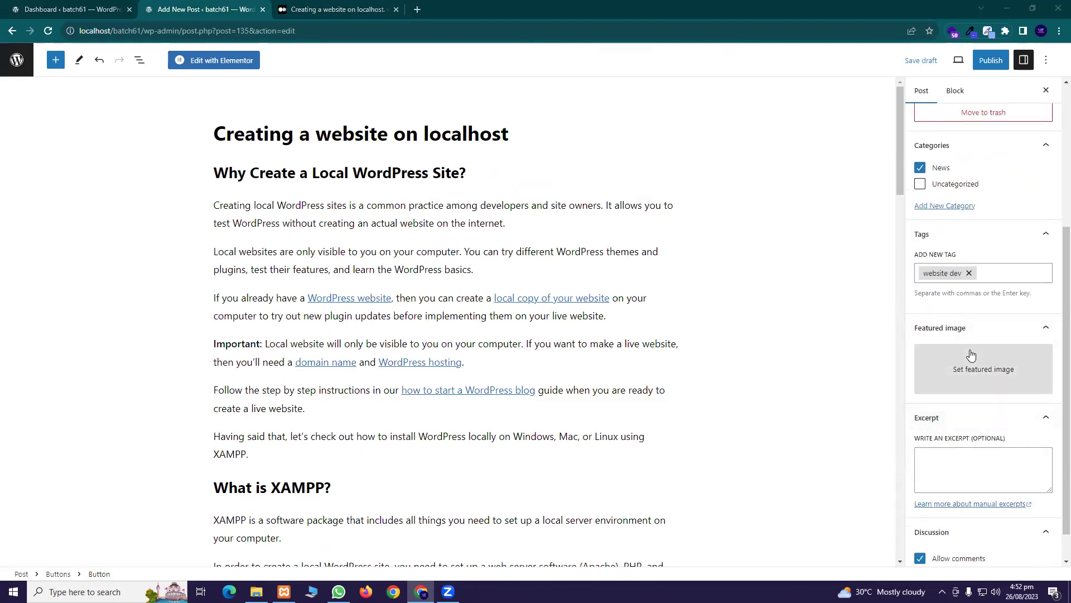
pyautogui.click(304, 9)
pyautogui.scroll(4, 565, 325)
pyautogui.scroll(1, 564, 322)
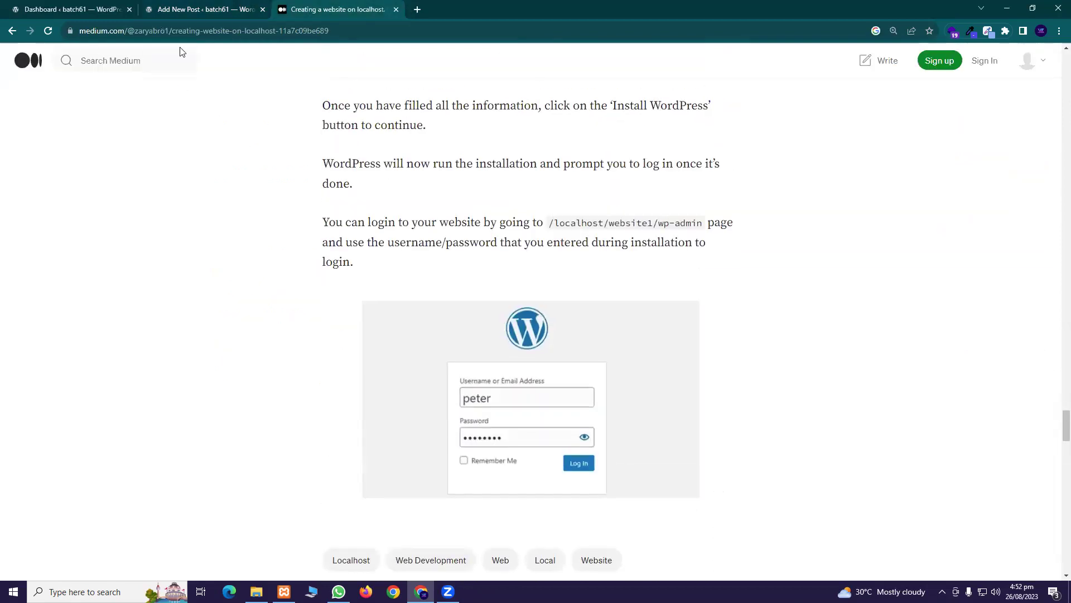
pyautogui.click(12, 31)
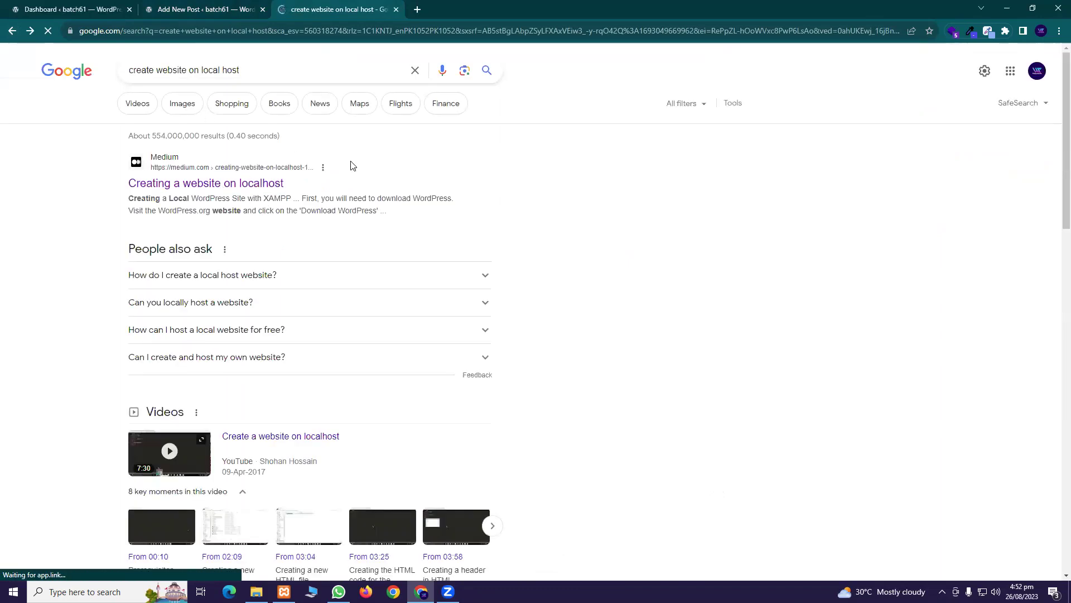
pyautogui.click(236, 183)
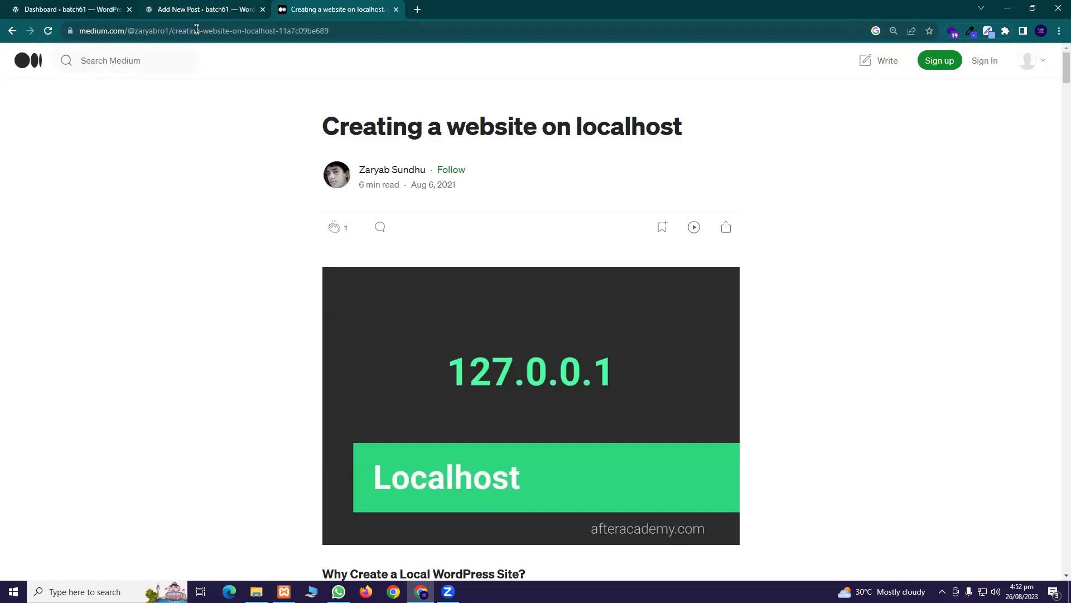
# Step: In the post editor, set cropped-wordpress-logo.png from the media library as the post's featured image
pyautogui.click(238, 6)
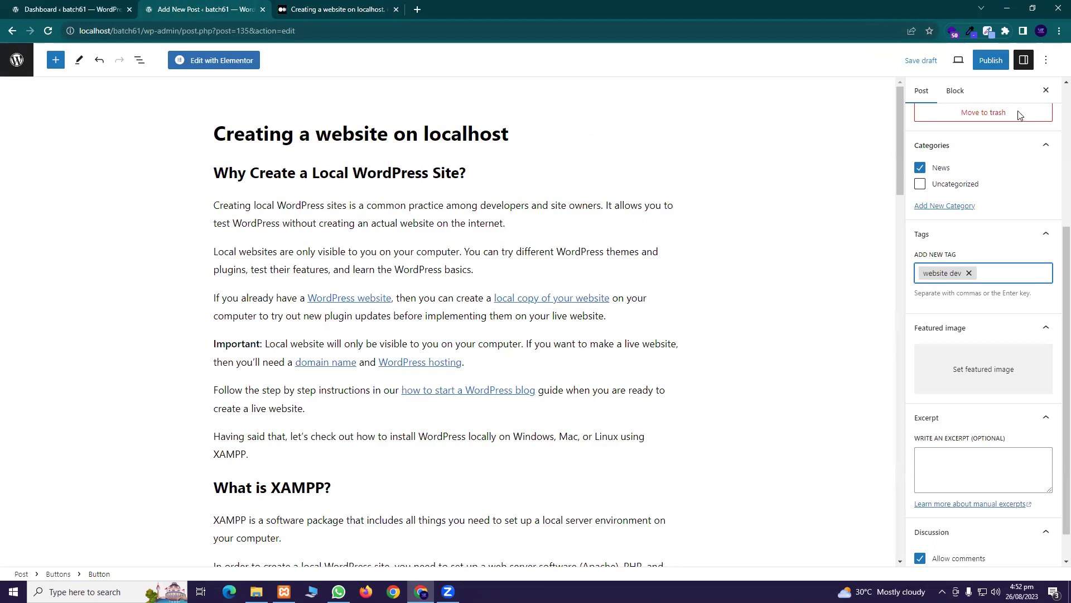
pyautogui.click(974, 365)
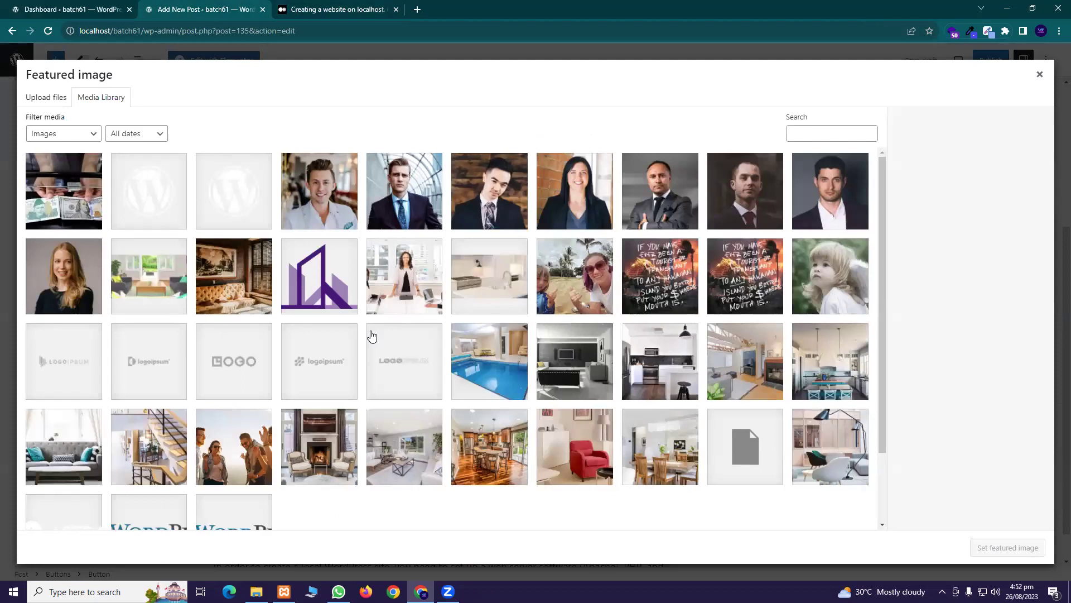
pyautogui.click(159, 212)
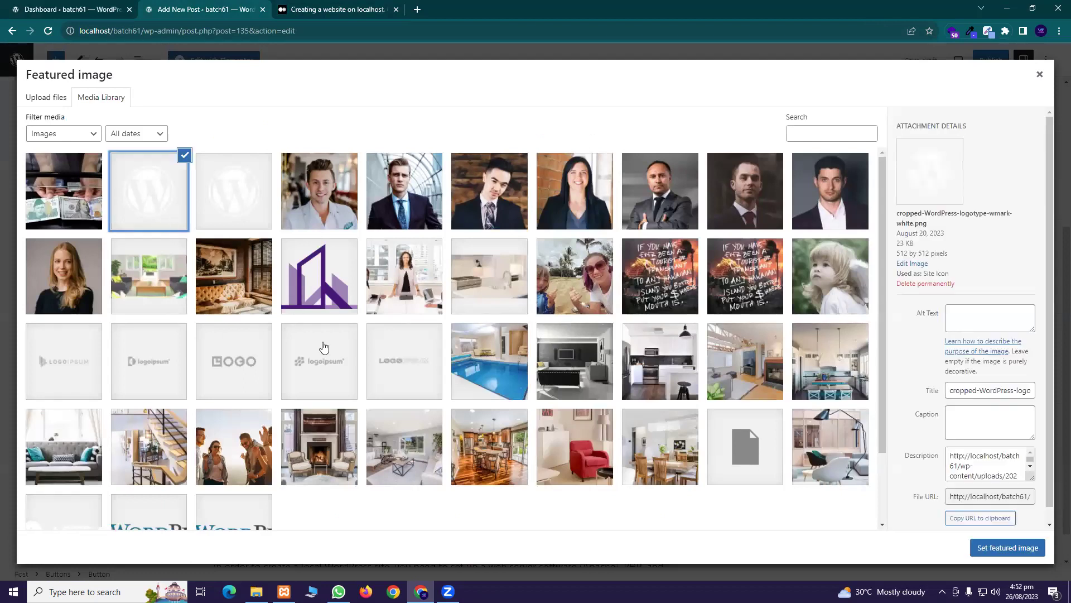
pyautogui.scroll(-3, 324, 348)
pyautogui.click(127, 453)
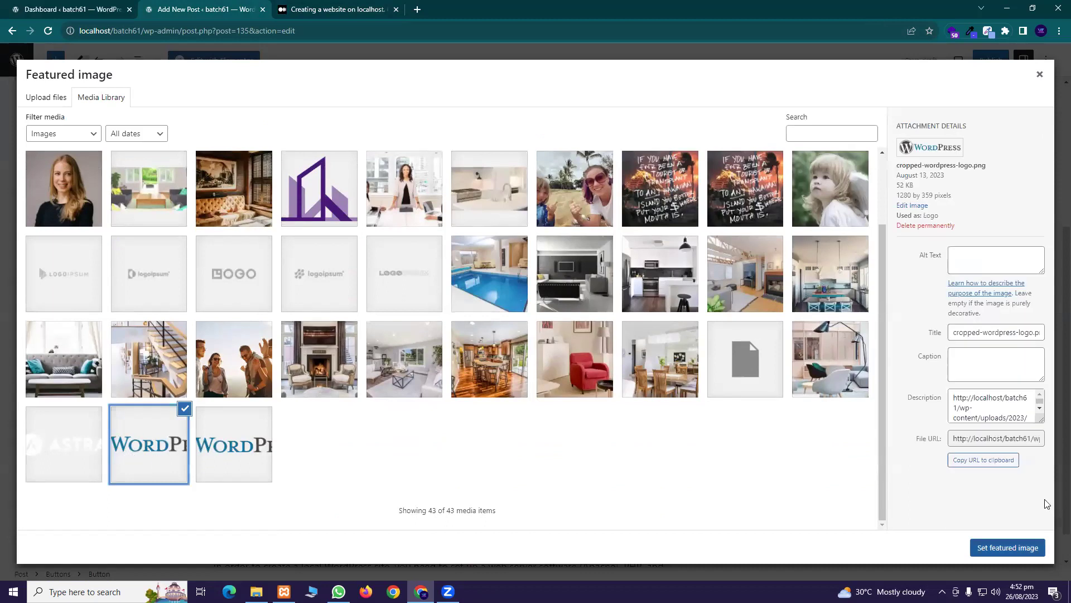
pyautogui.click(1007, 547)
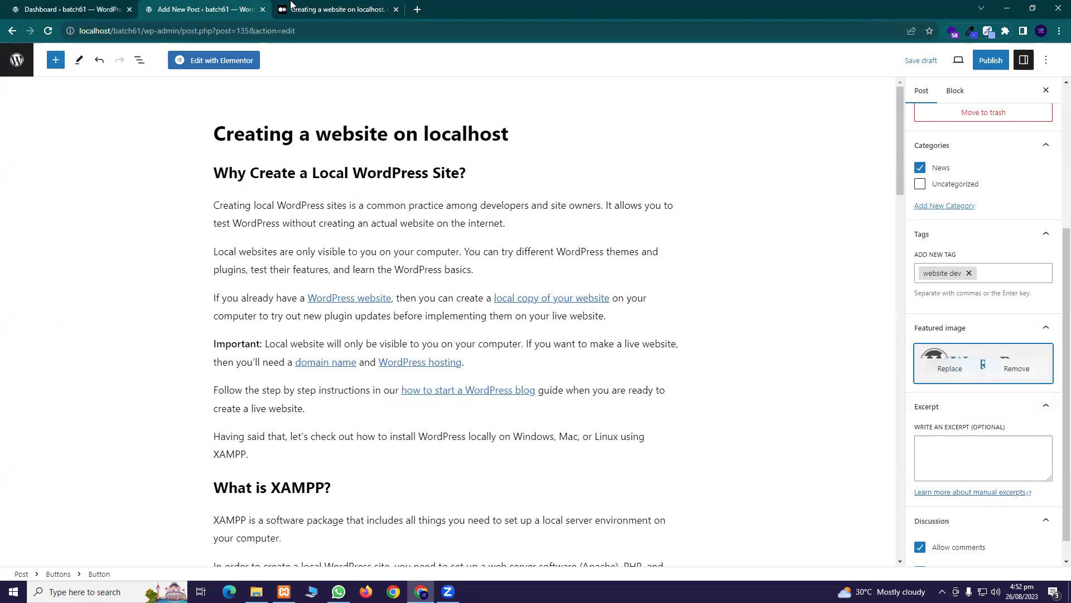
# Step: Save the Medium article's "127.0.0.1 Localhost" header image to the computer
pyautogui.click(324, 10)
pyautogui.rightClick(539, 309)
pyautogui.click(580, 332)
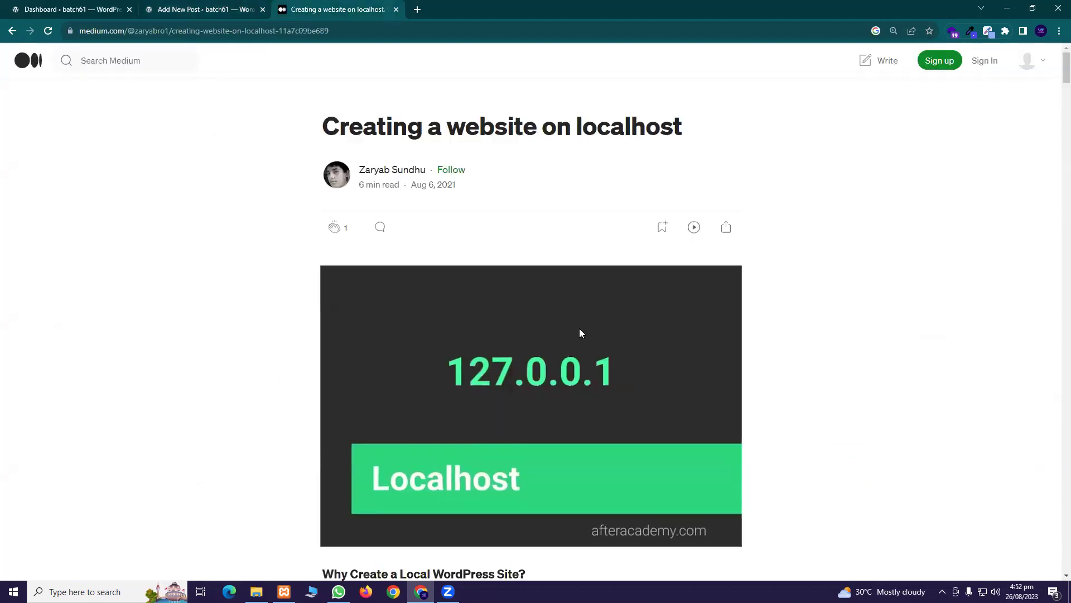
pyautogui.click(708, 442)
# Step: Replace the post's featured image by uploading the saved "127.0.0.1 Localhost" image from the Downloads folder
pyautogui.hotkey('ctrl', 'shift', 'Tab')
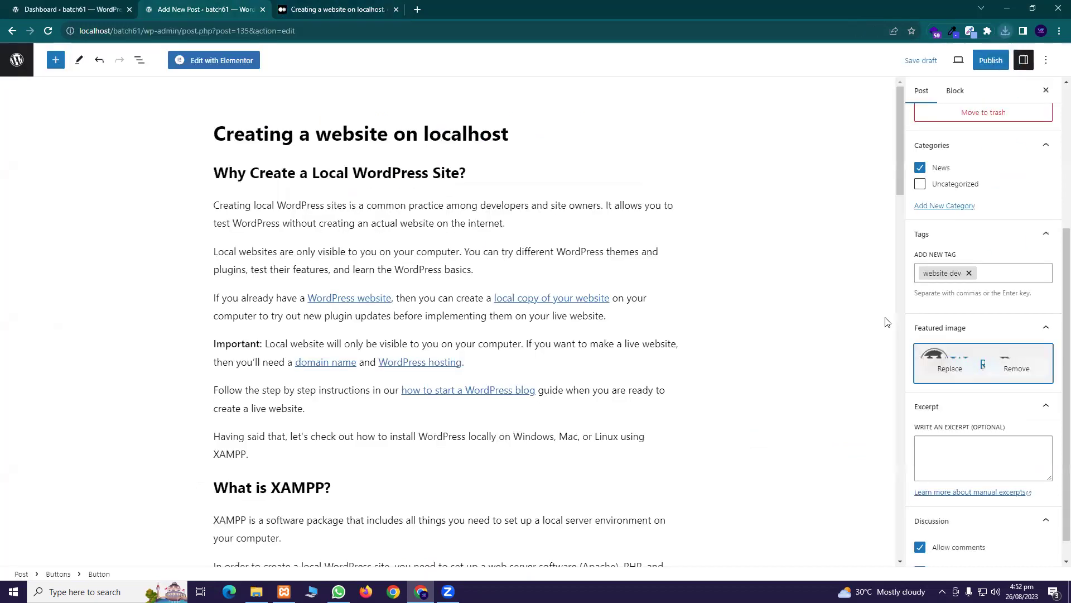
pyautogui.click(954, 368)
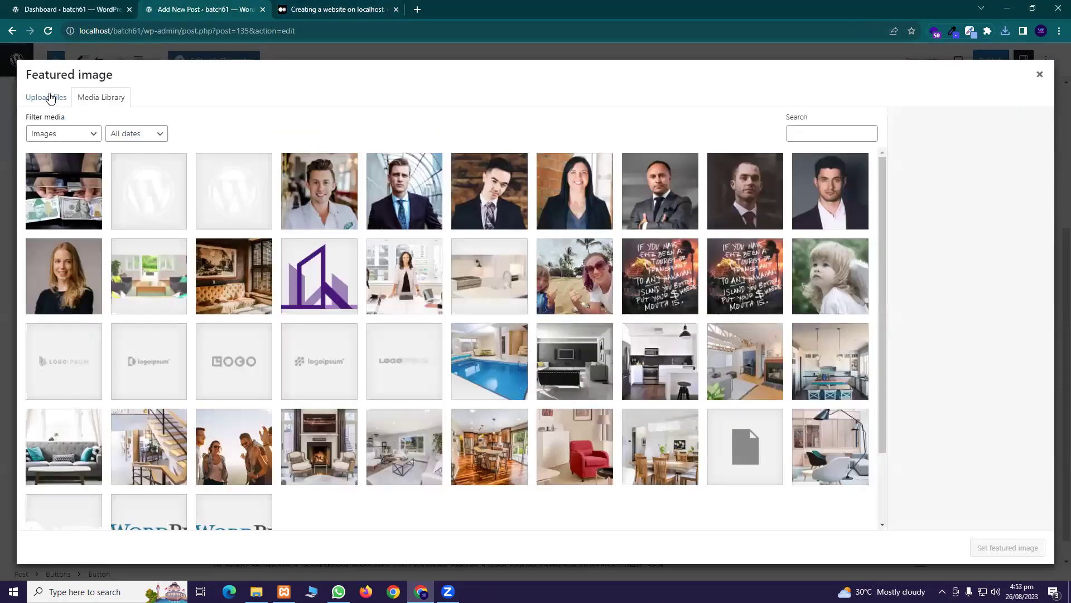
pyautogui.click(48, 98)
pyautogui.click(536, 293)
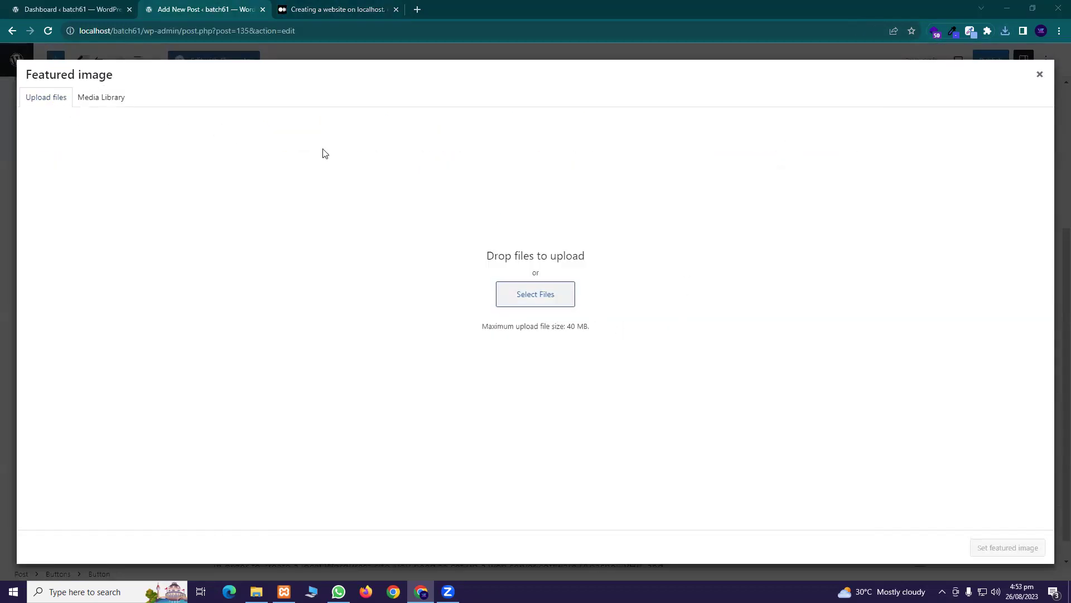
pyautogui.click(395, 264)
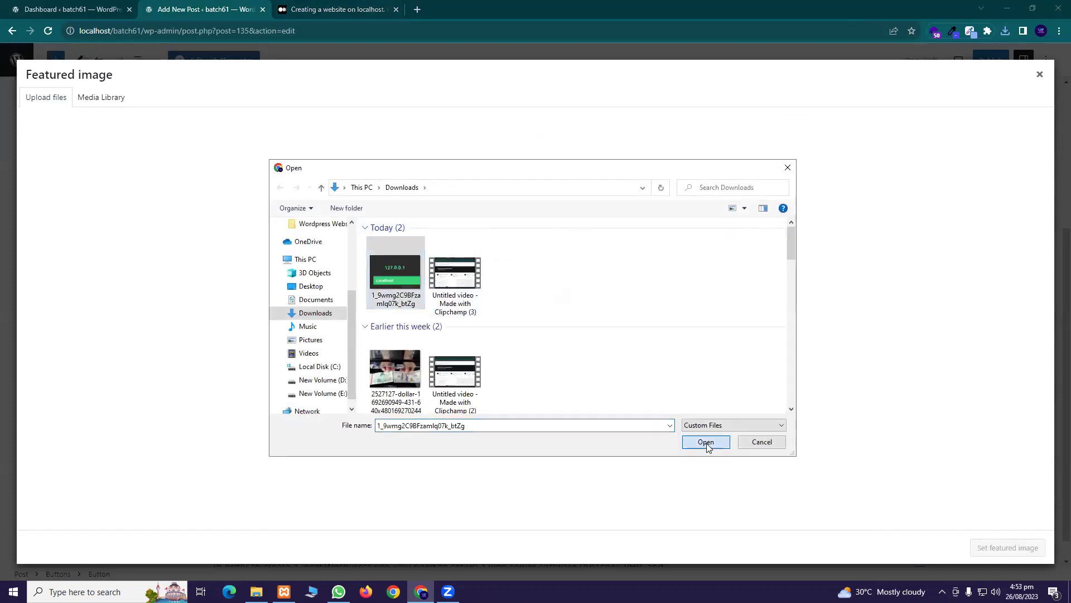
pyautogui.click(705, 442)
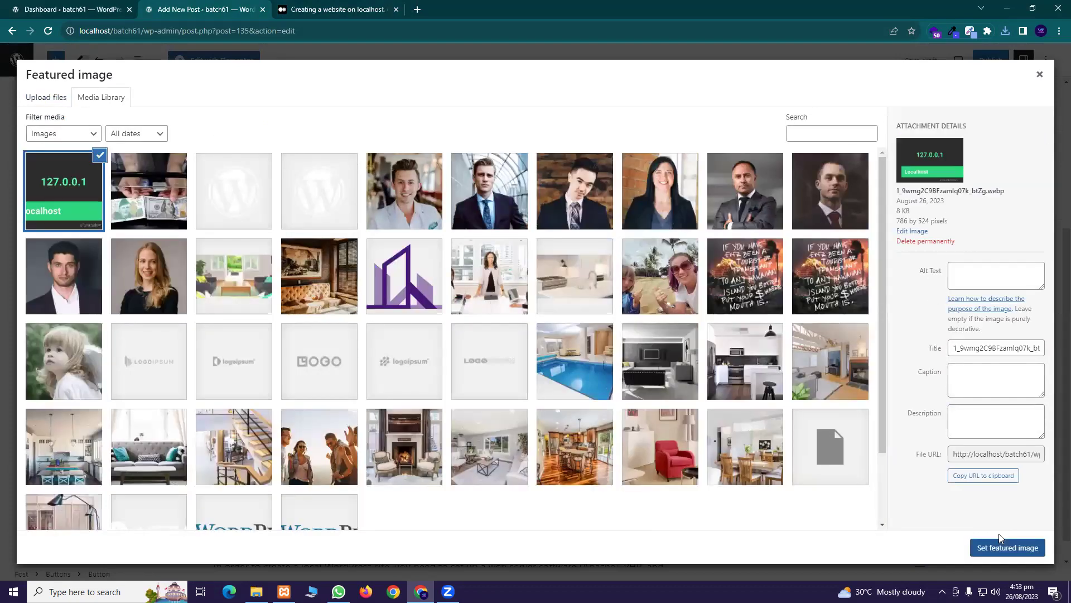
pyautogui.click(999, 544)
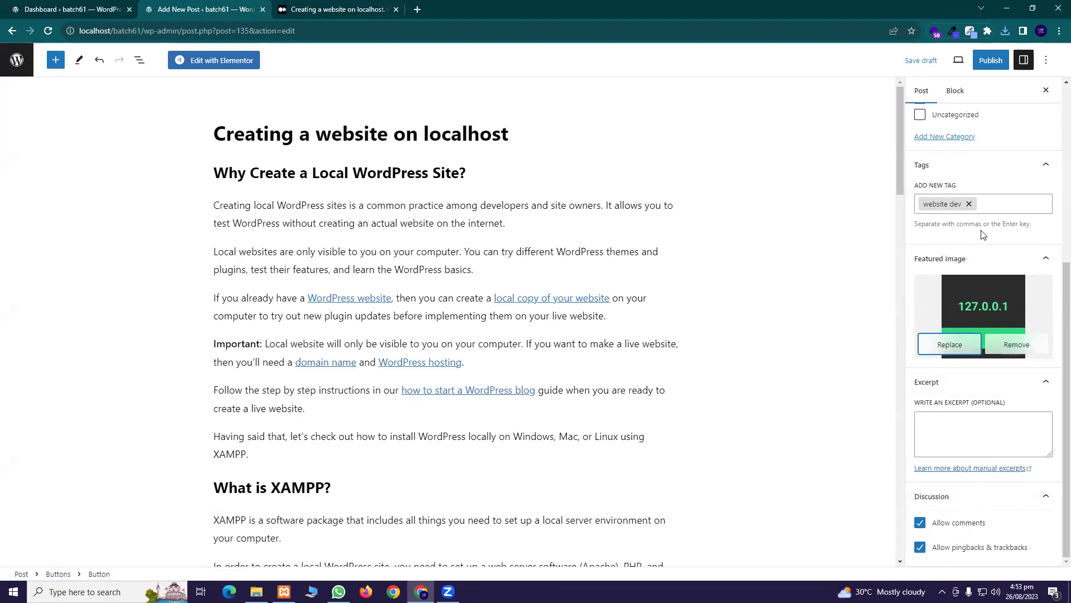
# Step: Add the tags "xampp" and "wordpress" to the post
pyautogui.click(995, 207)
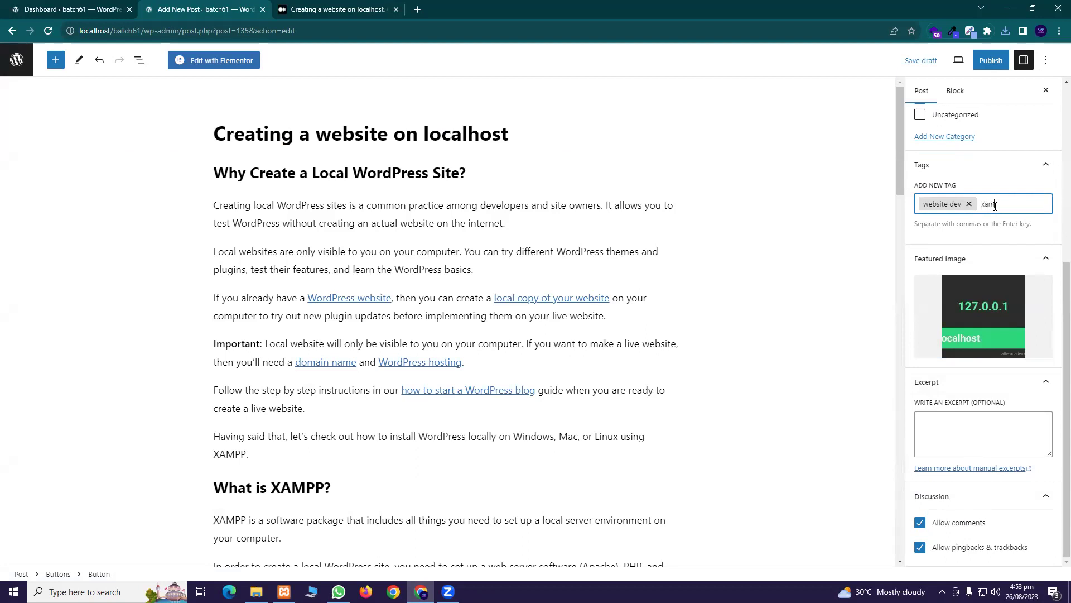
pyautogui.write('xampp')
pyautogui.press('Return')
pyautogui.press('BackSpace')
pyautogui.write('wordpress')
pyautogui.press('Return')
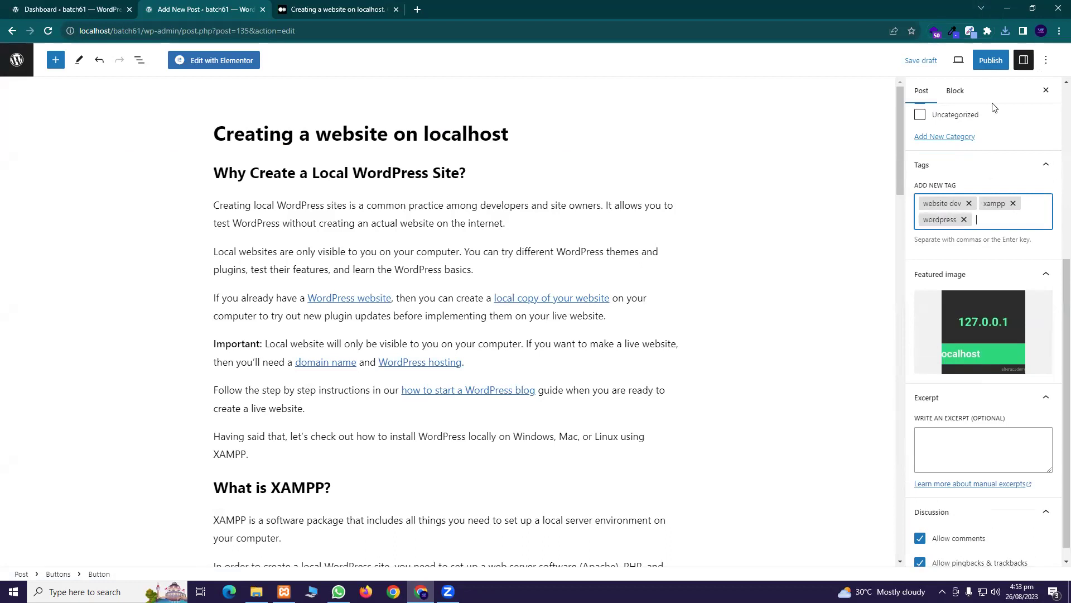
# Step: Publish the "Creating a website on localhost" post and open the live post in a new browser tab
pyautogui.click(991, 61)
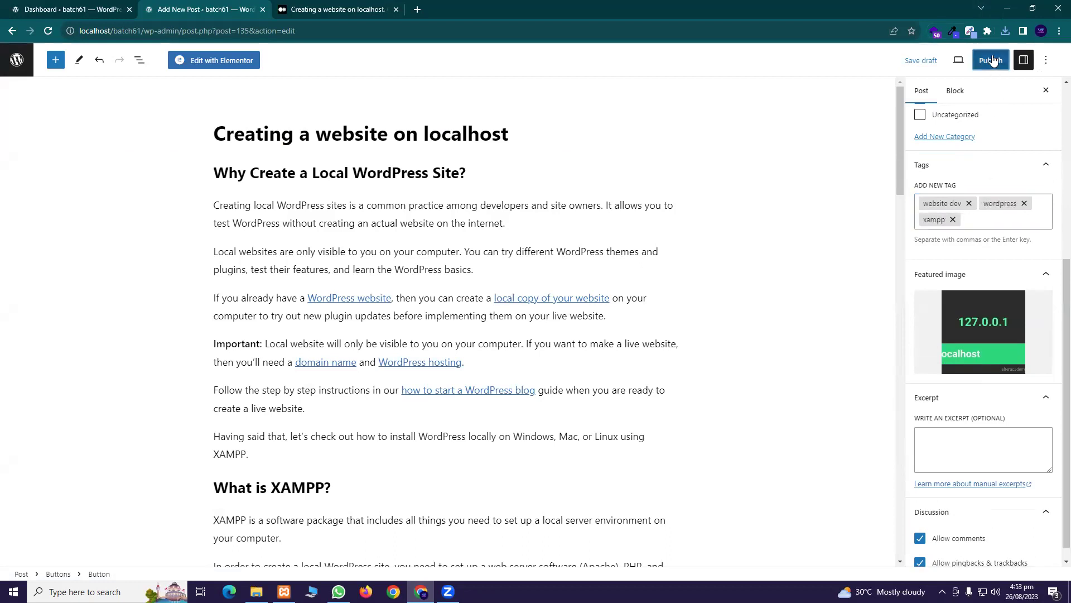
pyautogui.click(972, 66)
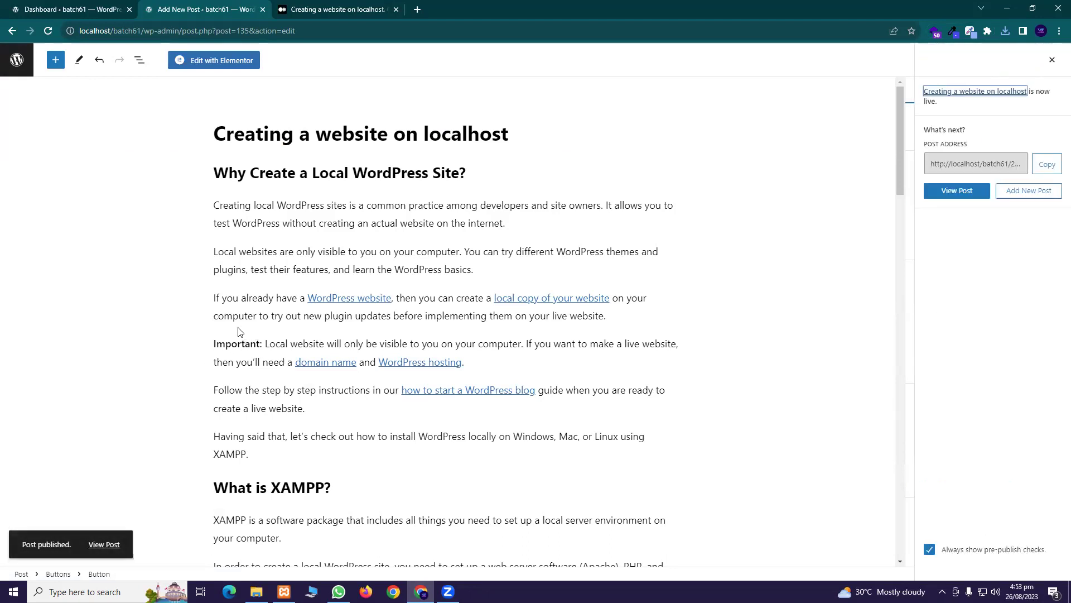
pyautogui.rightClick(98, 547)
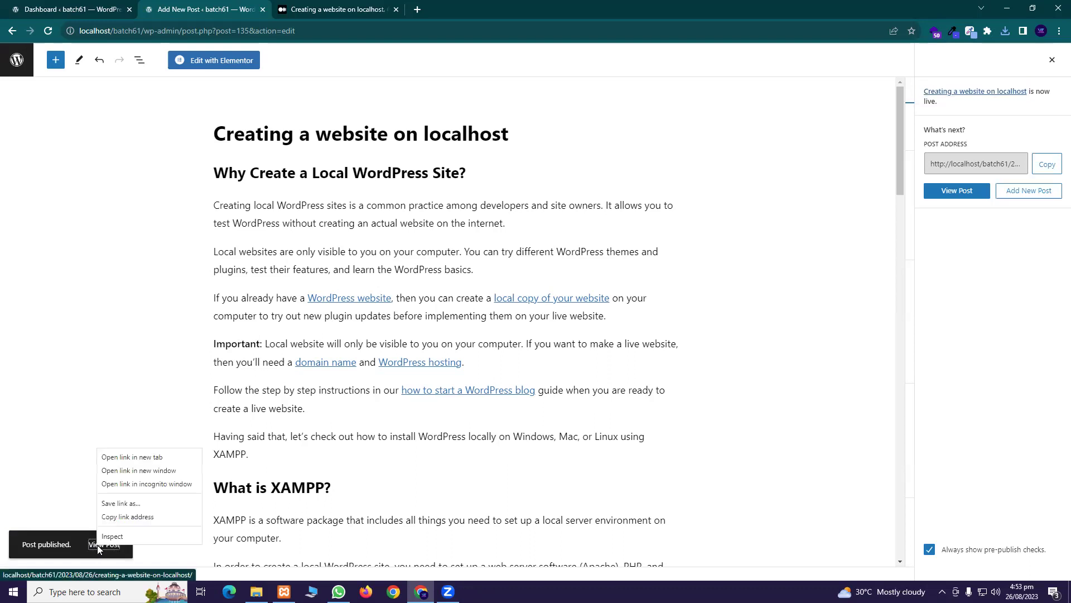
pyautogui.click(139, 459)
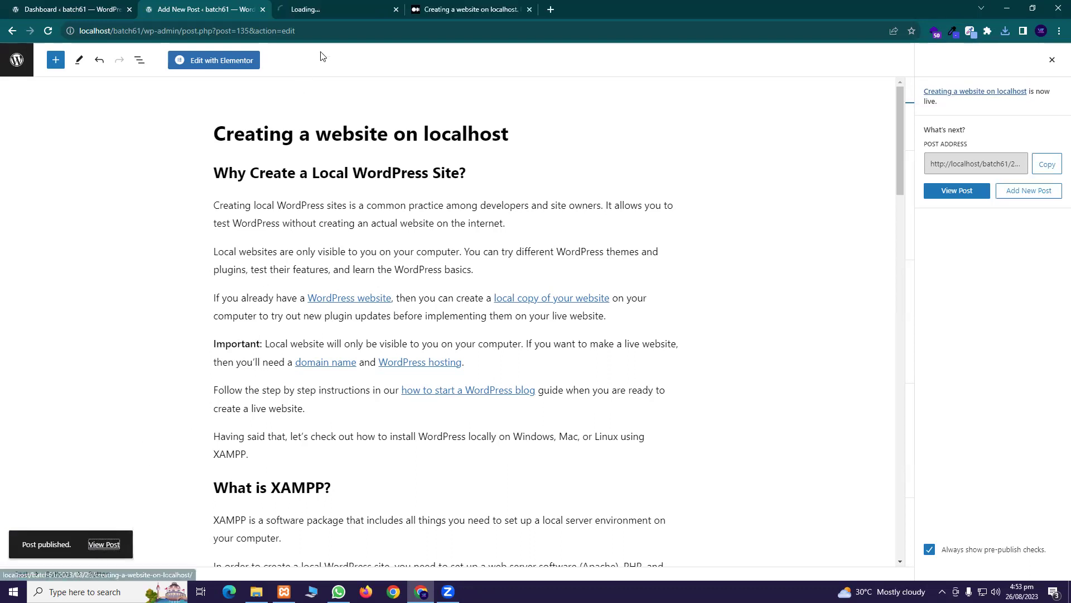
pyautogui.hotkey('ctrl', 'Tab')
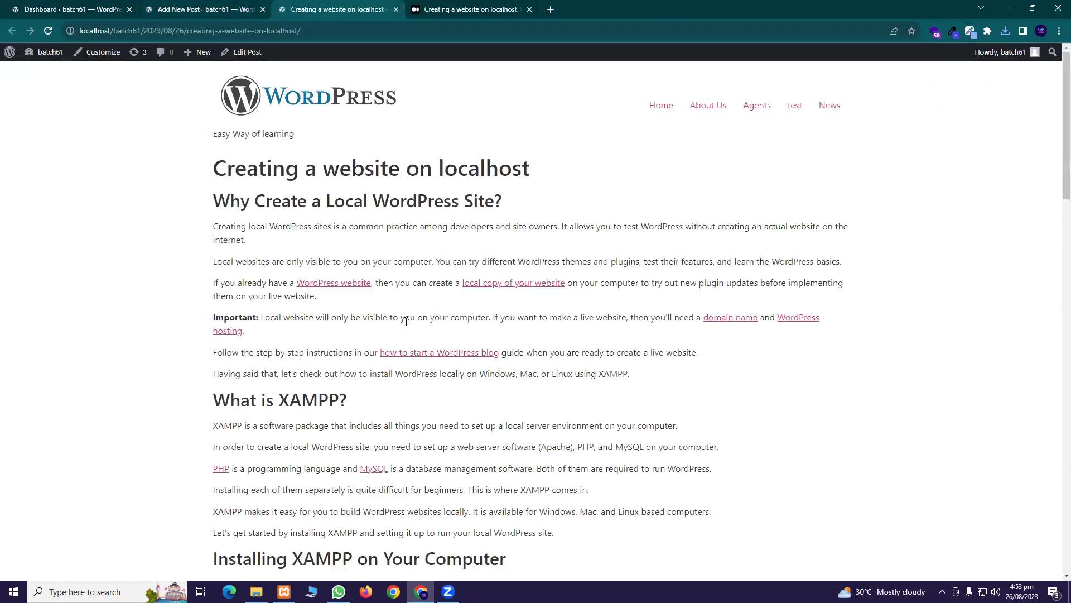
# Step: Examine the published post's title, content, images, button, tags and comment form, comparing it with the editor
pyautogui.scroll(-8, 412, 335)
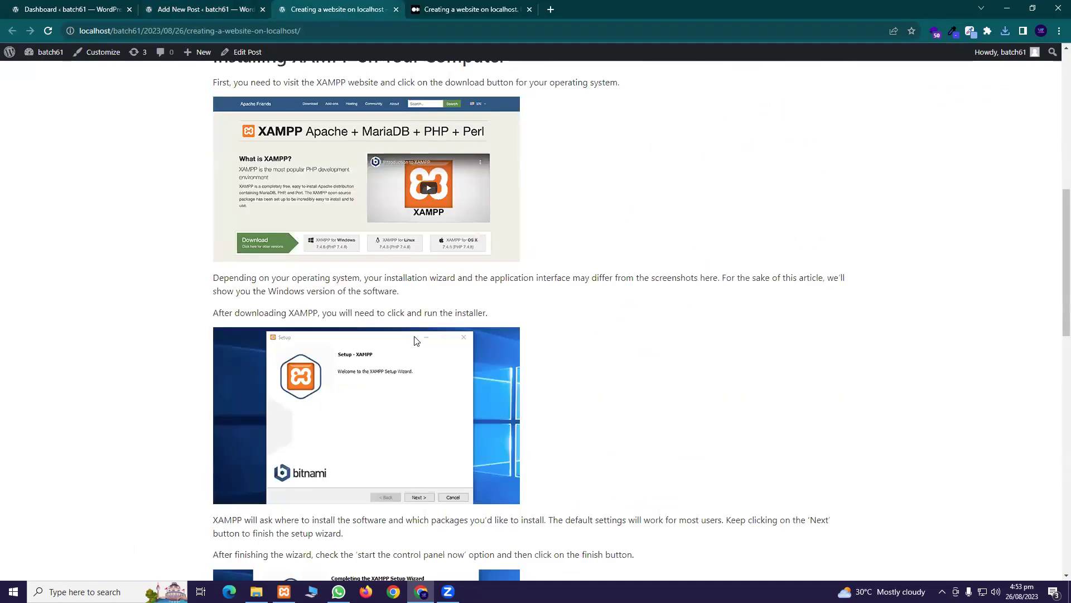
pyautogui.scroll(8, 420, 337)
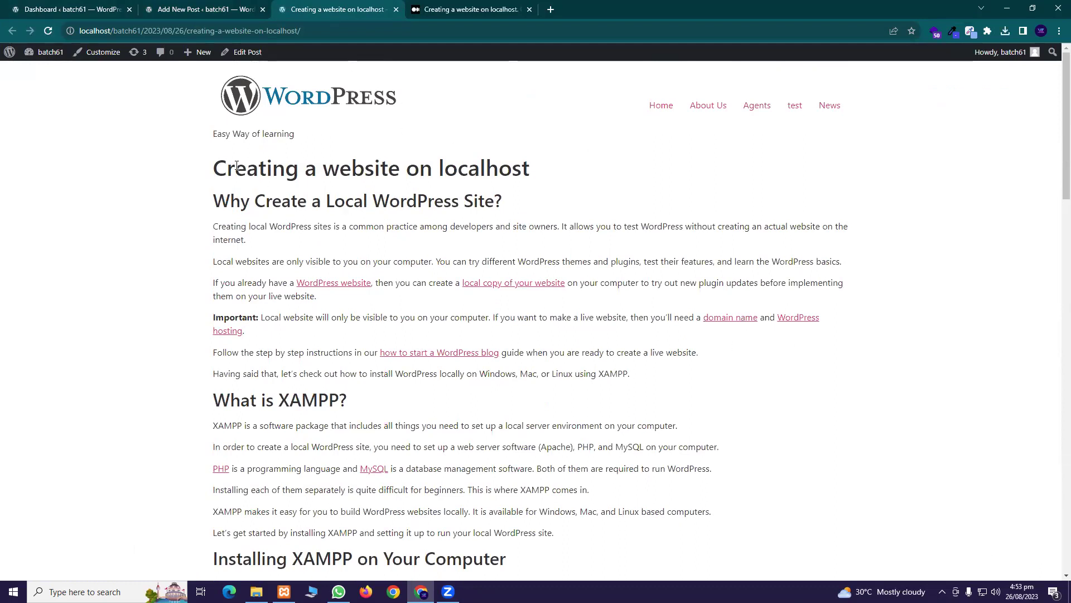
pyautogui.tripleClick(418, 172)
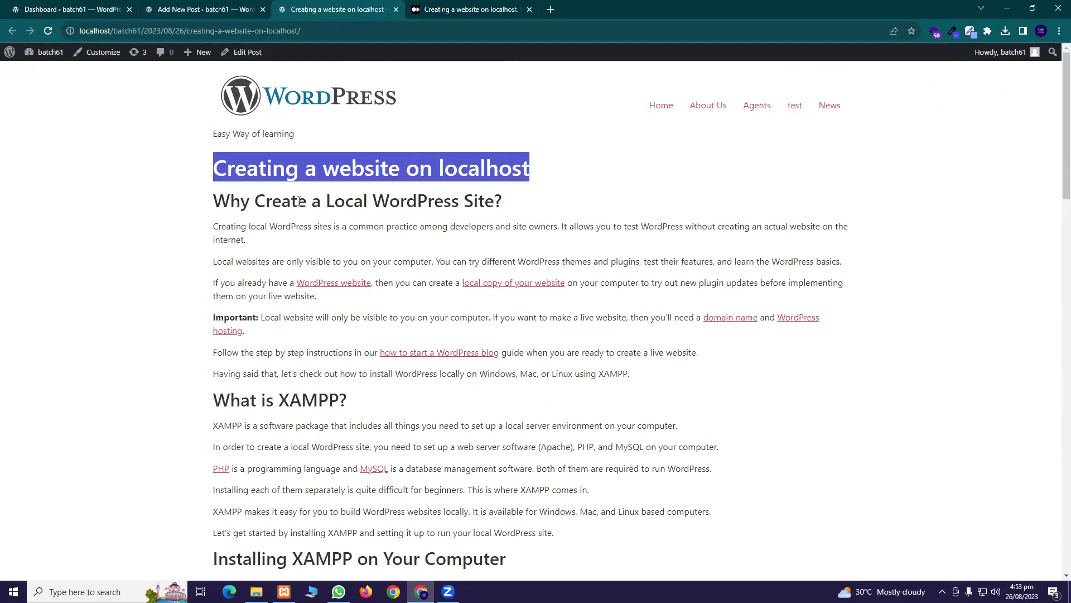
pyautogui.click(189, 7)
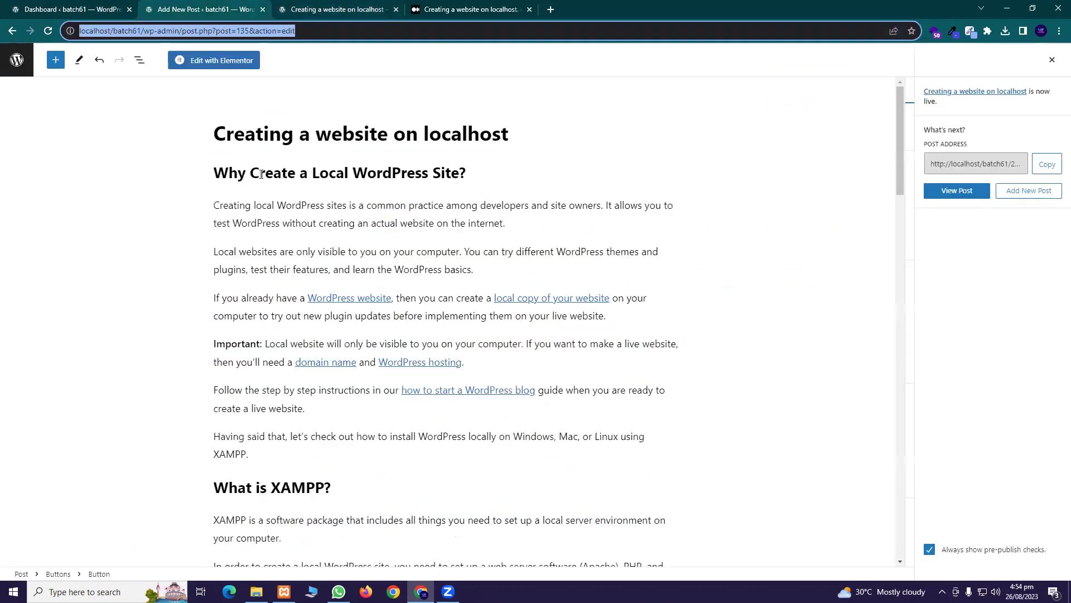
pyautogui.click(357, 8)
pyautogui.scroll(-4, 335, 306)
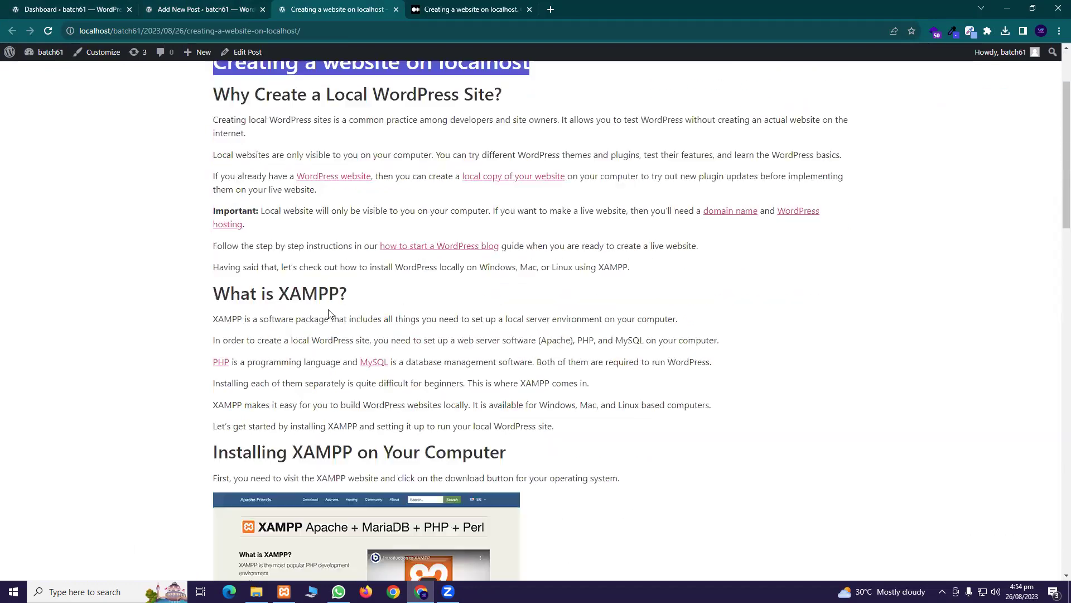
pyautogui.scroll(-20, 390, 217)
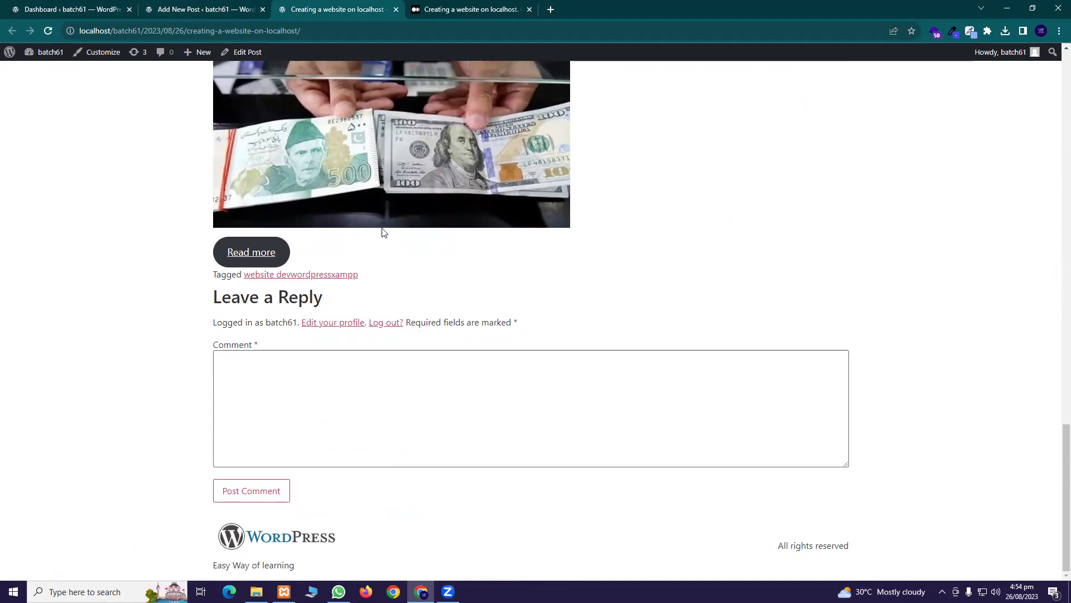
pyautogui.scroll(20, 294, 212)
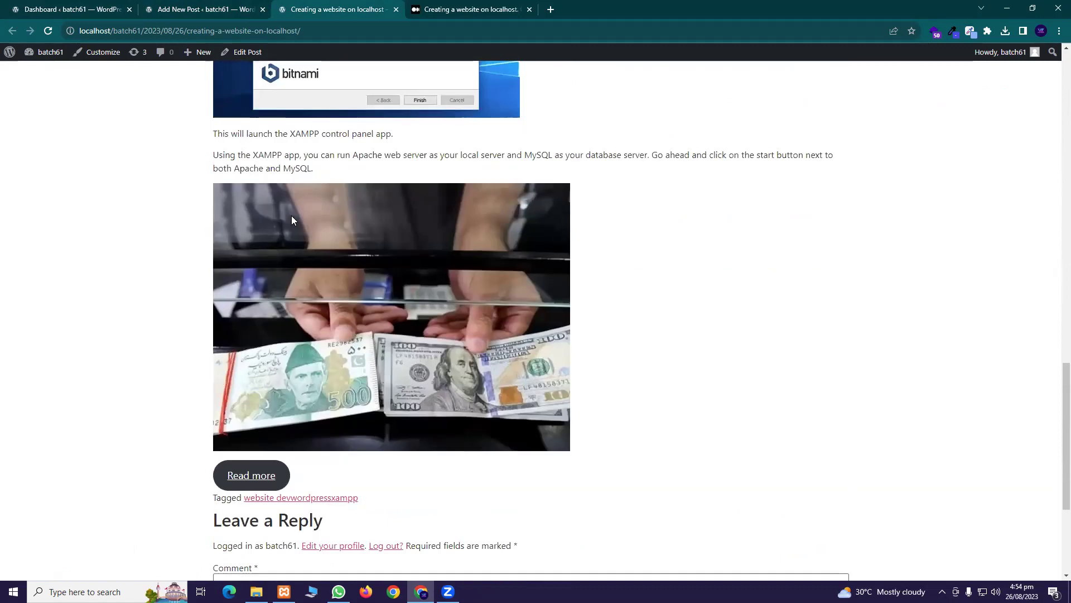
pyautogui.scroll(8, 294, 219)
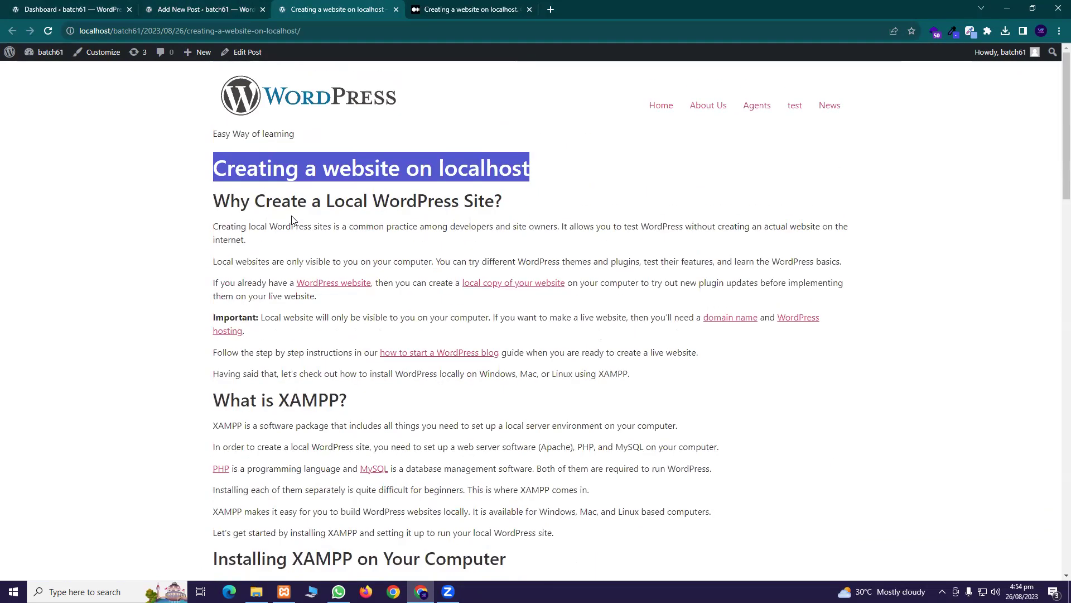
# Step: View the batch61 site's home page in a separate browser tab, then close it
pyautogui.click(174, 9)
pyautogui.click(77, 8)
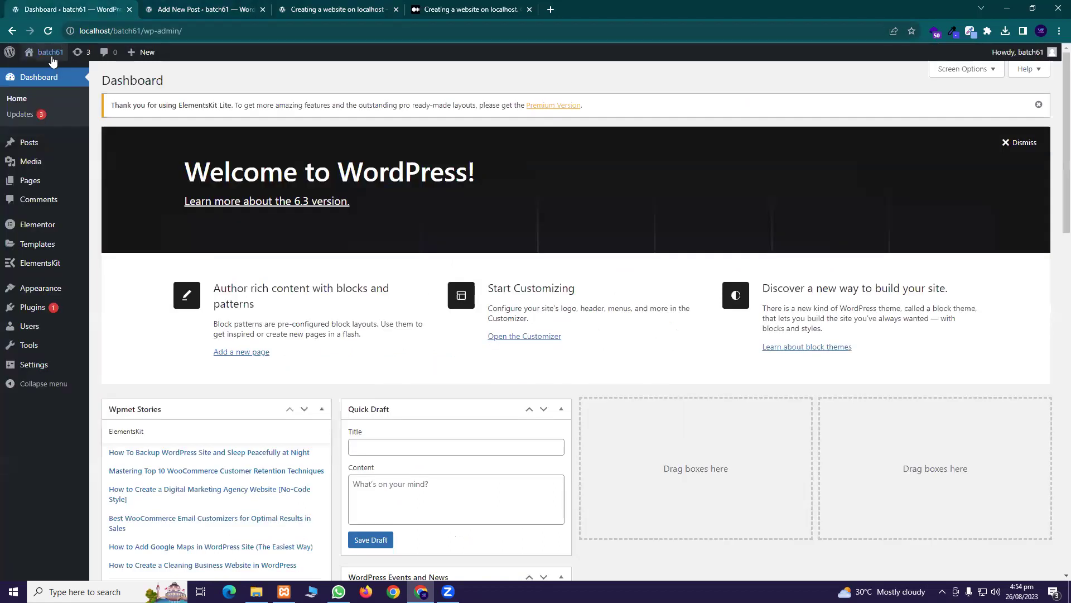
pyautogui.rightClick(53, 71)
pyautogui.click(78, 81)
pyautogui.click(428, 7)
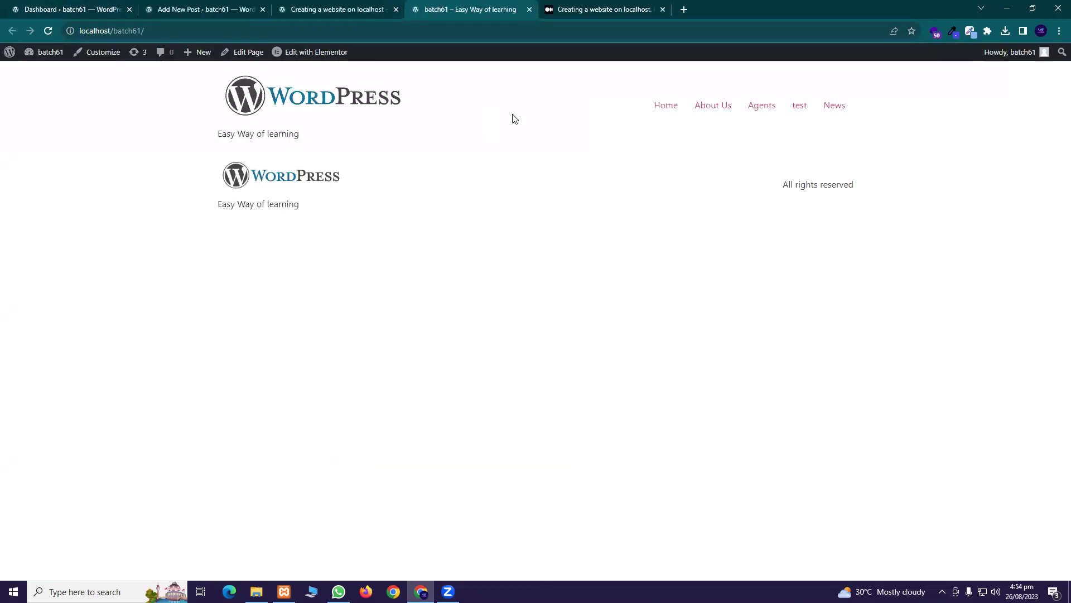
pyautogui.click(670, 109)
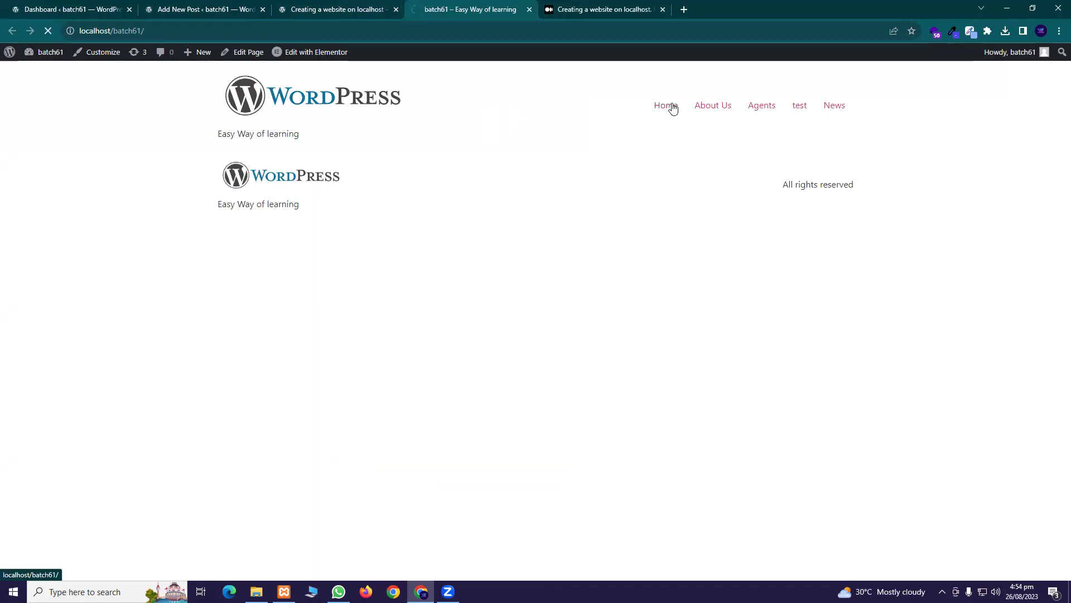
pyautogui.click(358, 9)
pyautogui.click(529, 10)
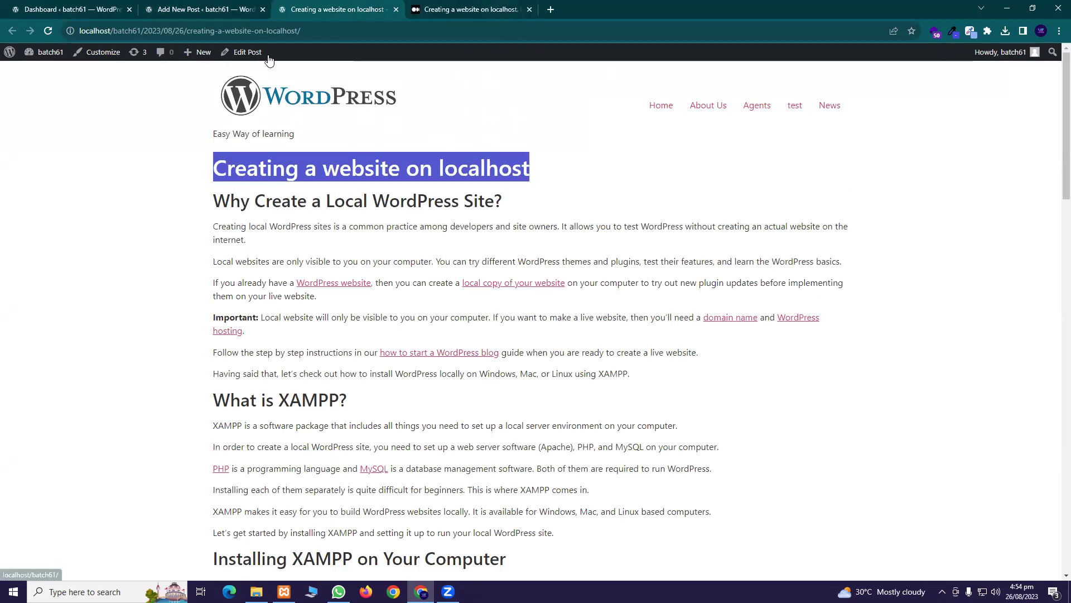
# Step: Open the list of all posts in a new browser tab and close the editor, live post and Medium article
pyautogui.click(210, 8)
pyautogui.click(263, 10)
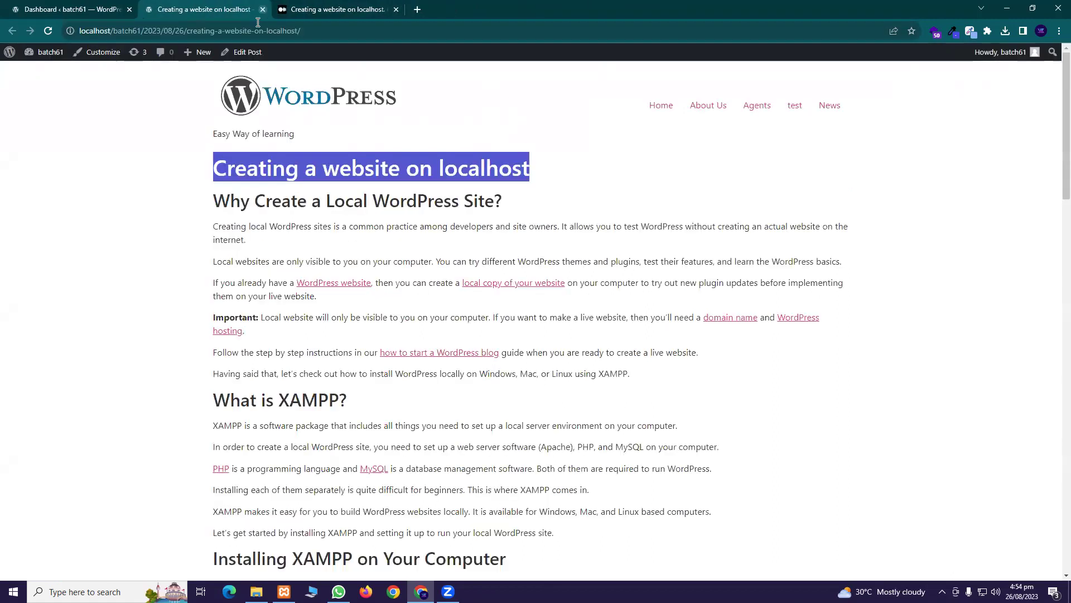
pyautogui.click(117, 4)
pyautogui.moveTo(50, 142)
pyautogui.rightClick(106, 145)
pyautogui.click(151, 152)
pyautogui.click(399, 10)
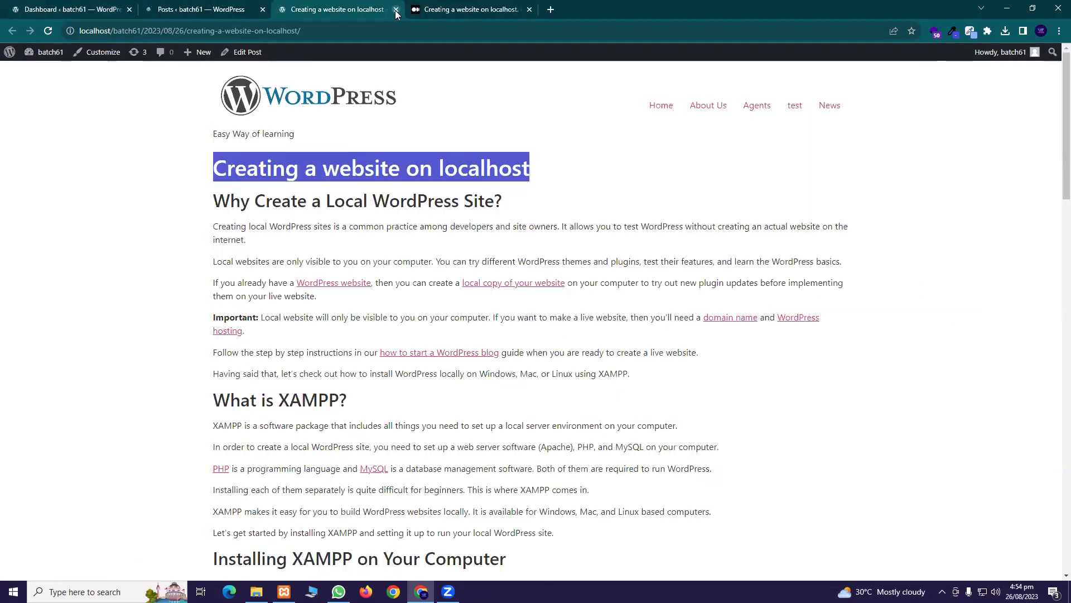
pyautogui.click(395, 10)
pyautogui.click(396, 9)
# Step: Open the "Creating a website on localhost" post for editing in a new browser tab from the Posts list
pyautogui.moveTo(173, 178)
pyautogui.rightClick(138, 180)
pyautogui.click(162, 189)
pyautogui.click(335, 10)
pyautogui.click(226, 9)
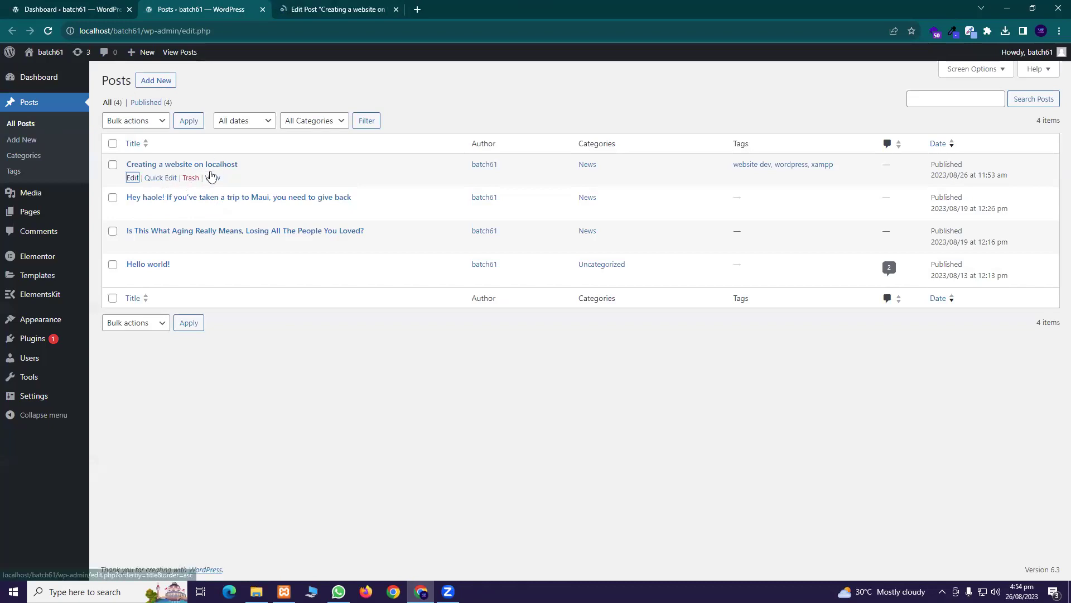
# Step: Open the post categories page in a new browser tab and add a category named "Training"
pyautogui.rightClick(37, 161)
pyautogui.click(59, 166)
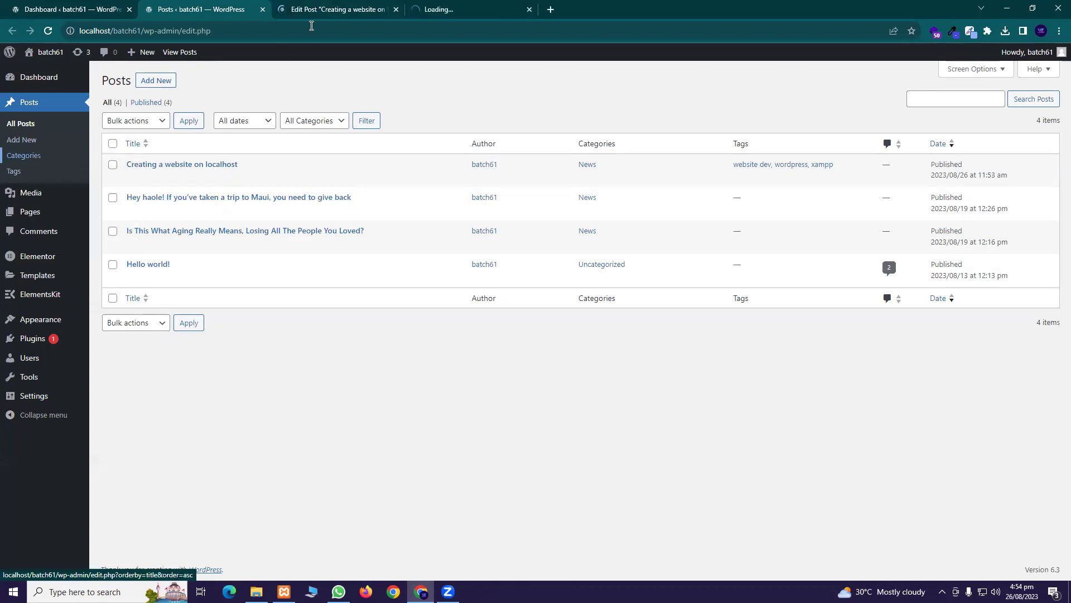
pyautogui.moveTo(433, 9); pyautogui.dragTo(299, 31)
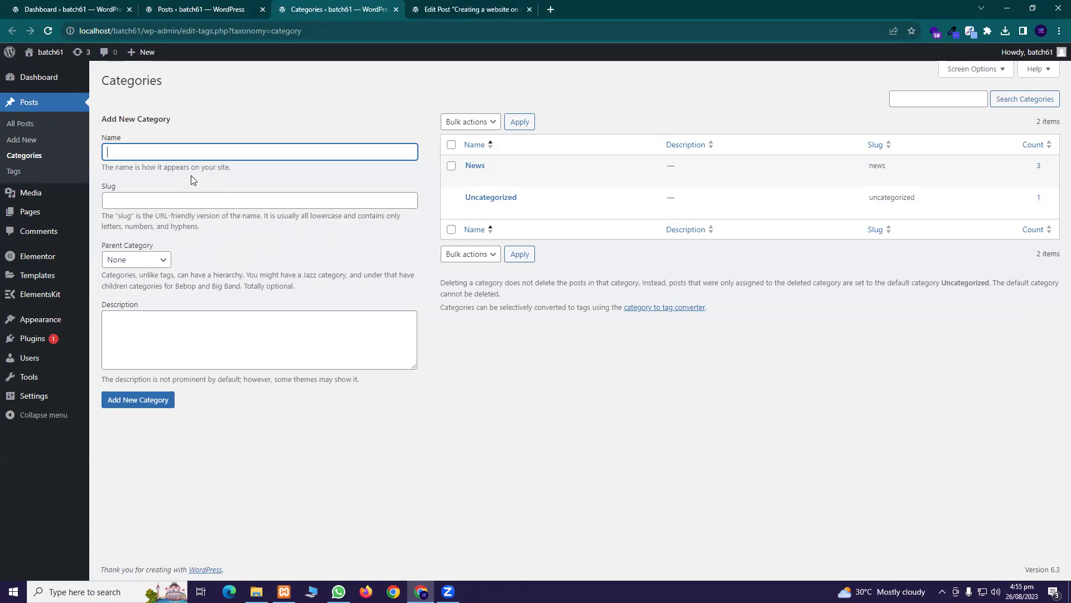
pyautogui.write('Tra')
pyautogui.click(143, 400)
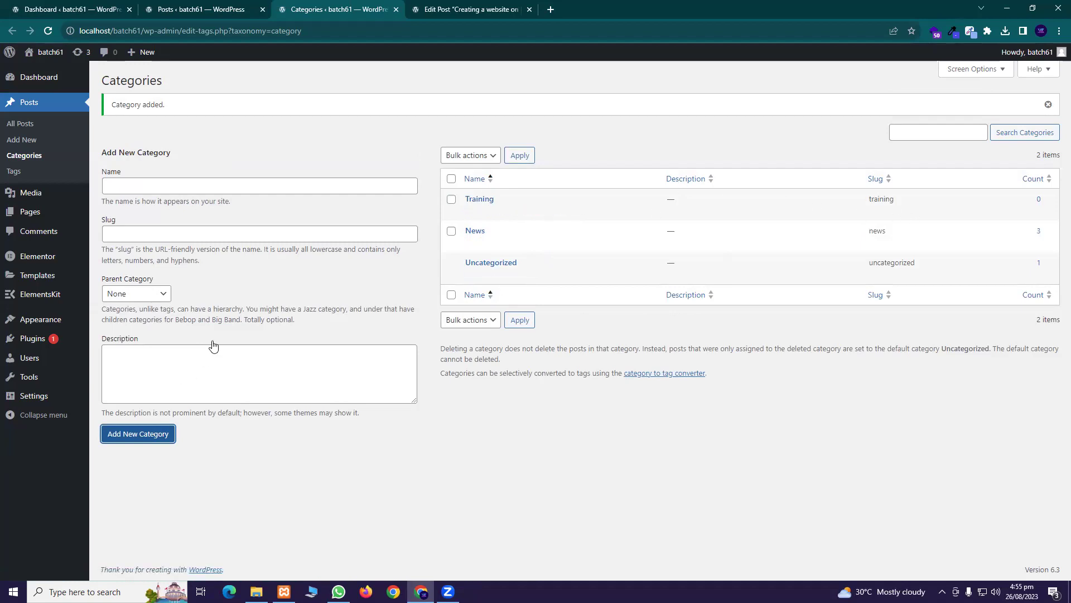
pyautogui.click(220, 361)
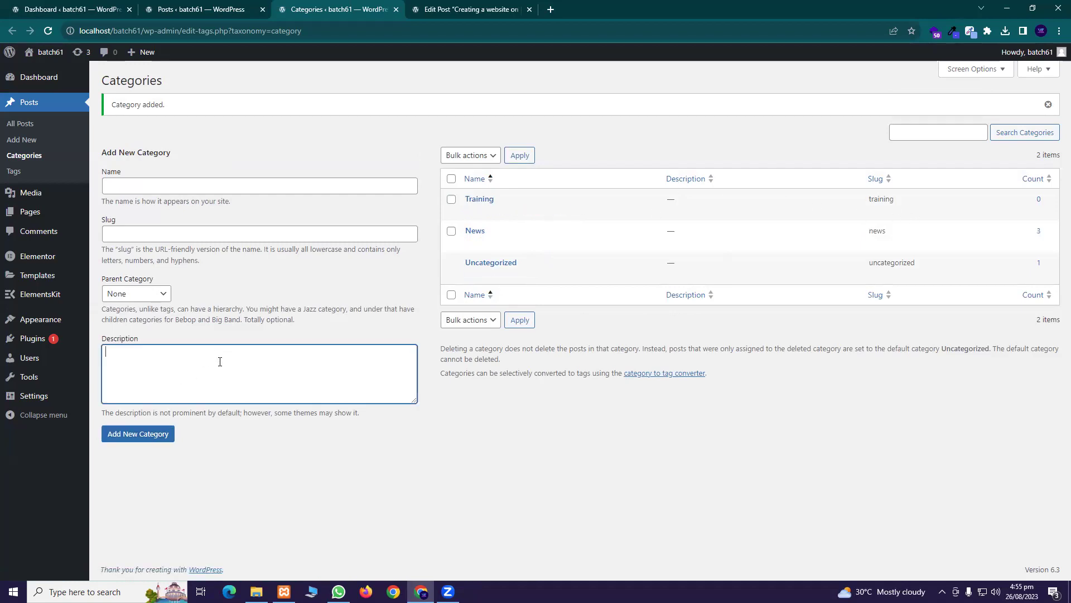
pyautogui.click(878, 208)
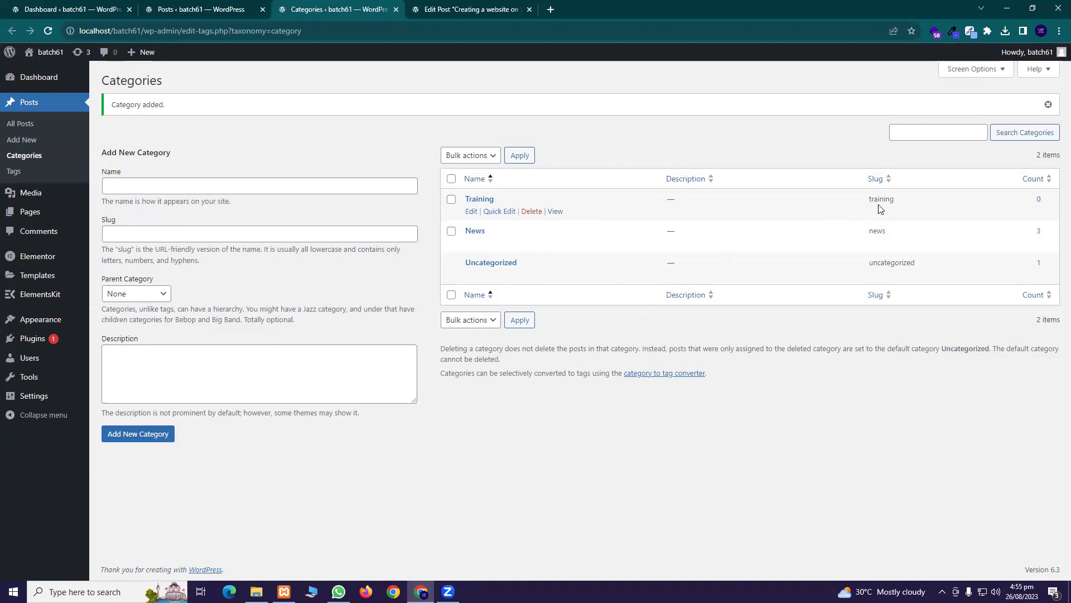
pyautogui.click(108, 230)
pyautogui.click(184, 186)
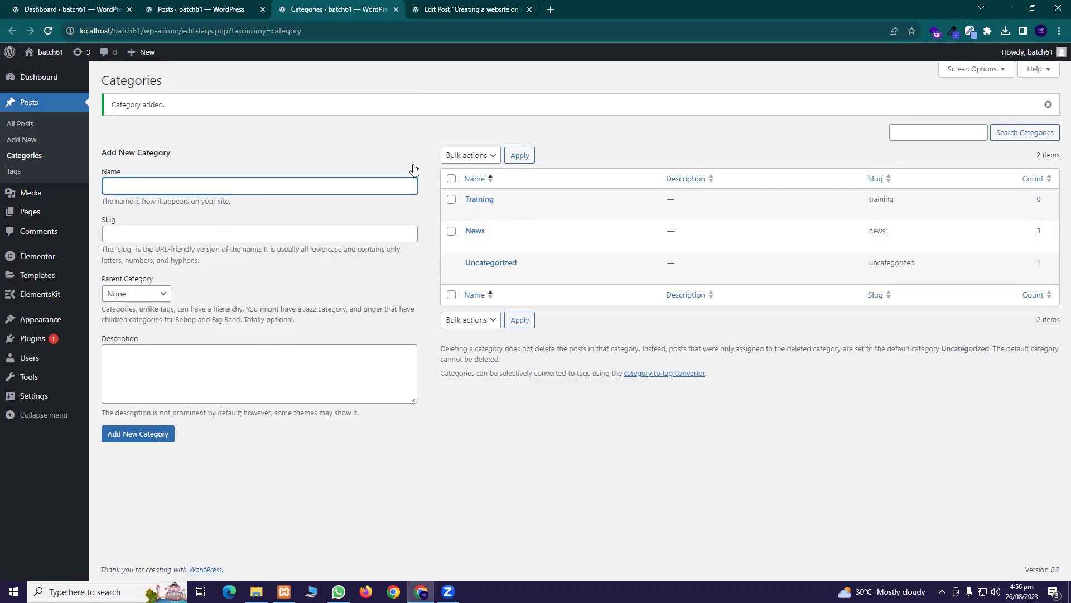
# Step: Open propertyfellows.com in a new browser tab and look at the entries under its Projects navigation item
pyautogui.click(496, 5)
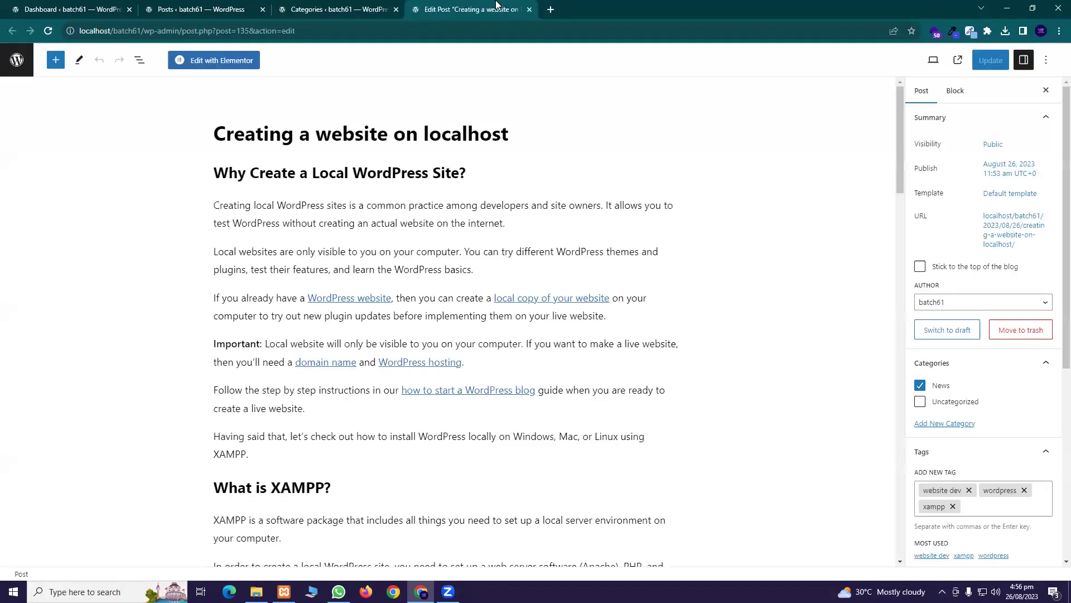
pyautogui.click(550, 9)
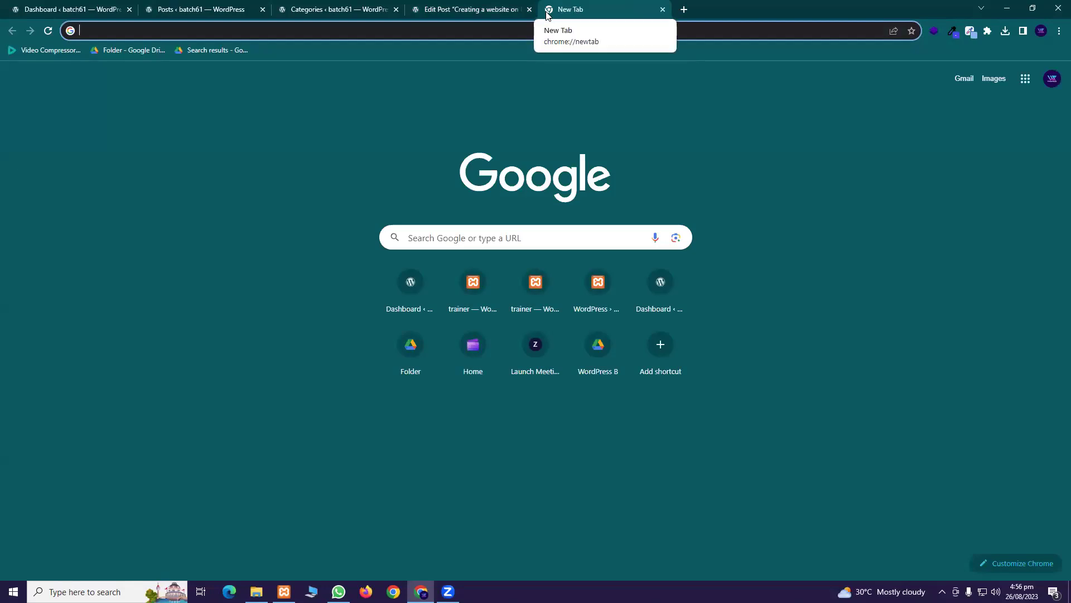
pyautogui.write('l')
pyautogui.press('BackSpace')
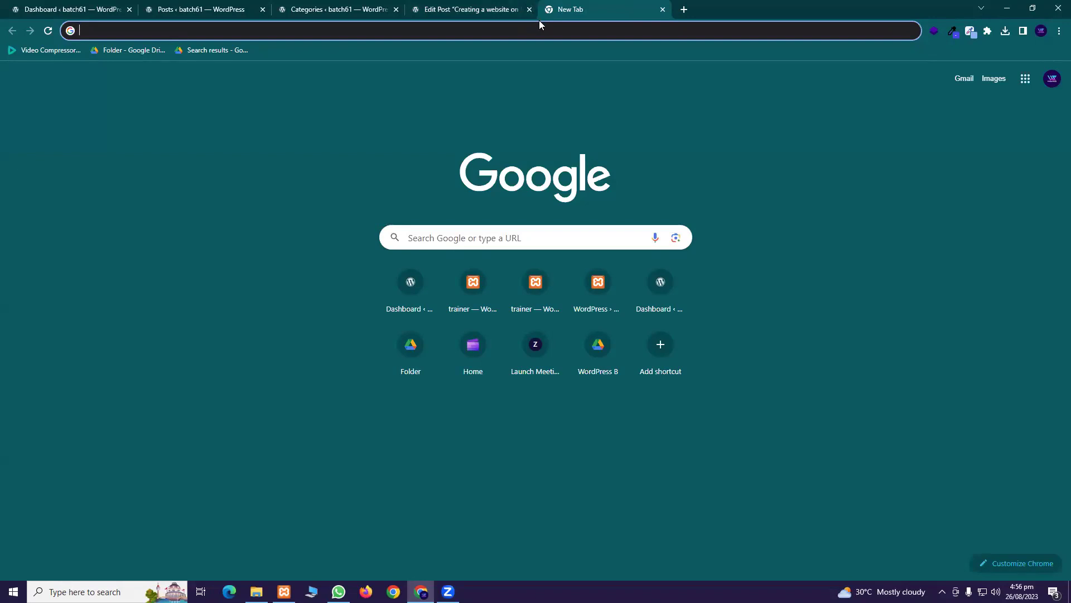
pyautogui.write('propertyfellows.com')
pyautogui.press('Return')
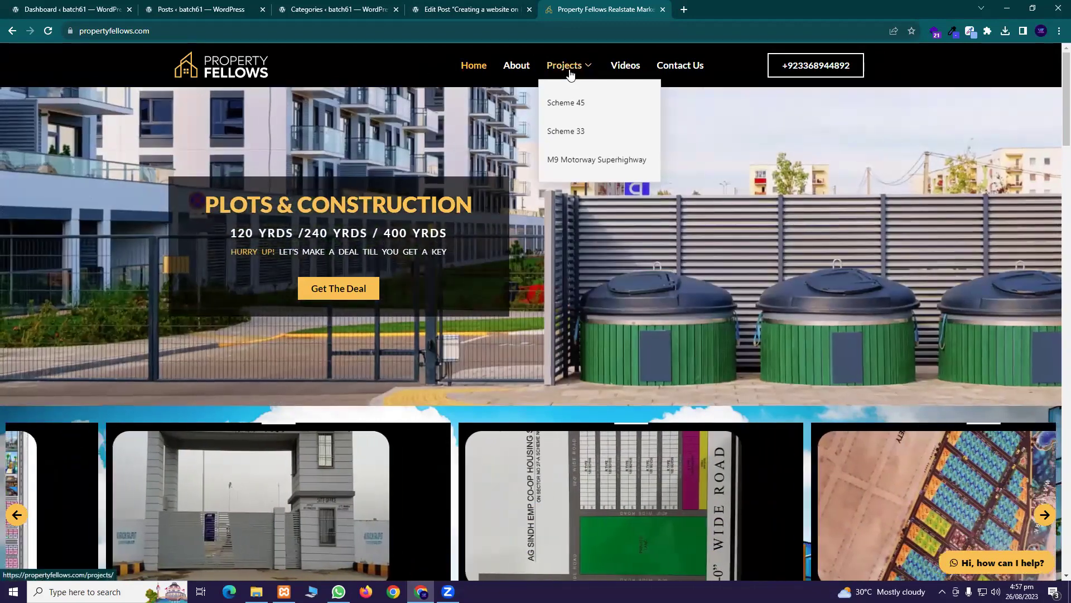
# Step: Close the Categories page and the post editor, and return to the Posts list
pyautogui.click(432, 17)
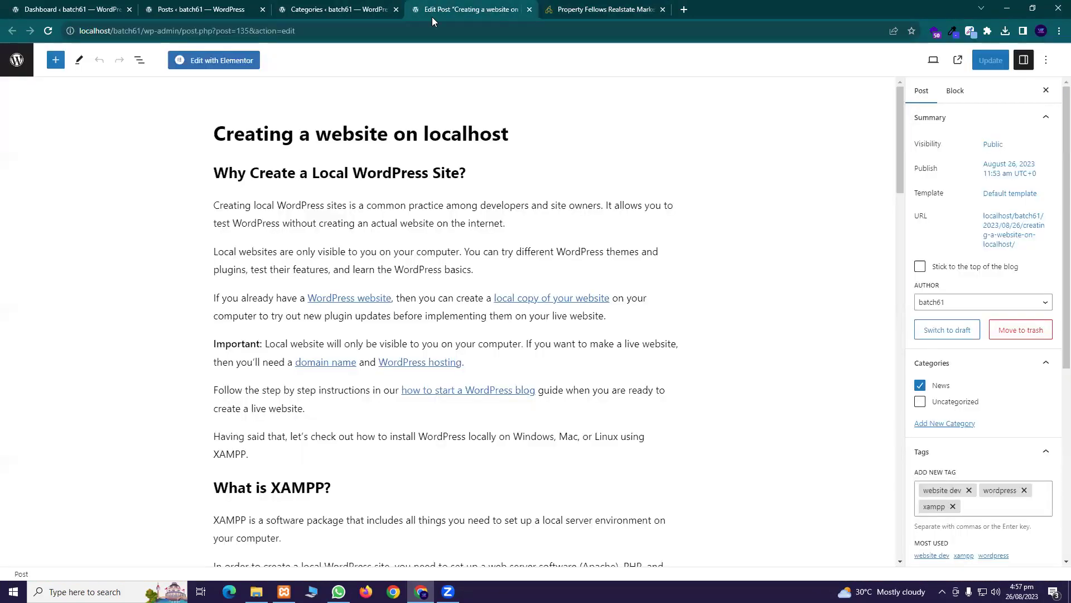
pyautogui.click(324, 6)
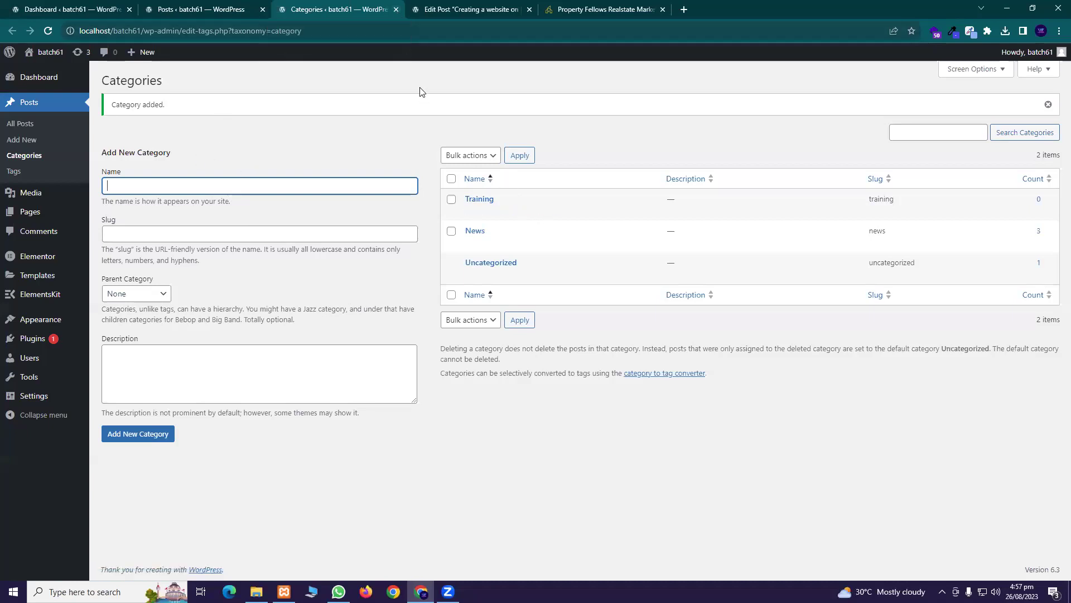
pyautogui.click(396, 9)
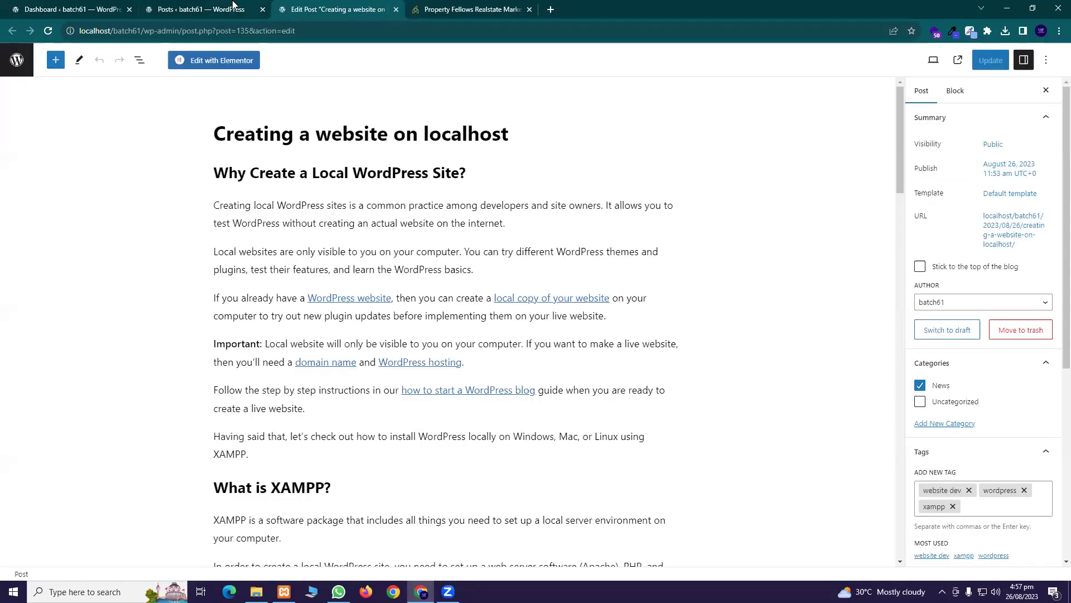
pyautogui.click(228, 12)
pyautogui.click(385, 5)
pyautogui.click(396, 9)
pyautogui.click(223, 10)
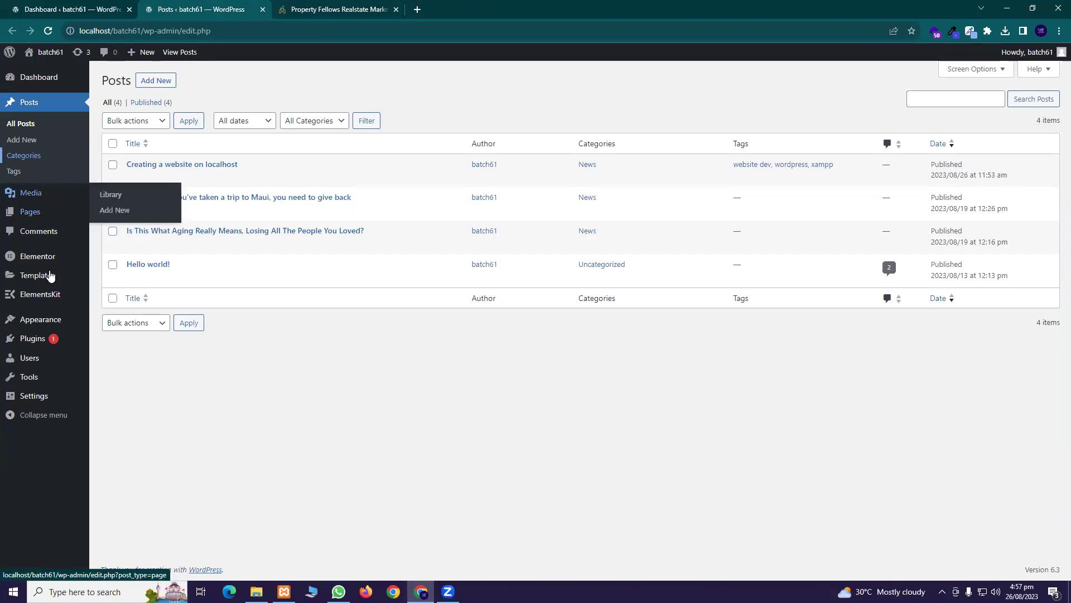
pyautogui.moveTo(63, 328)
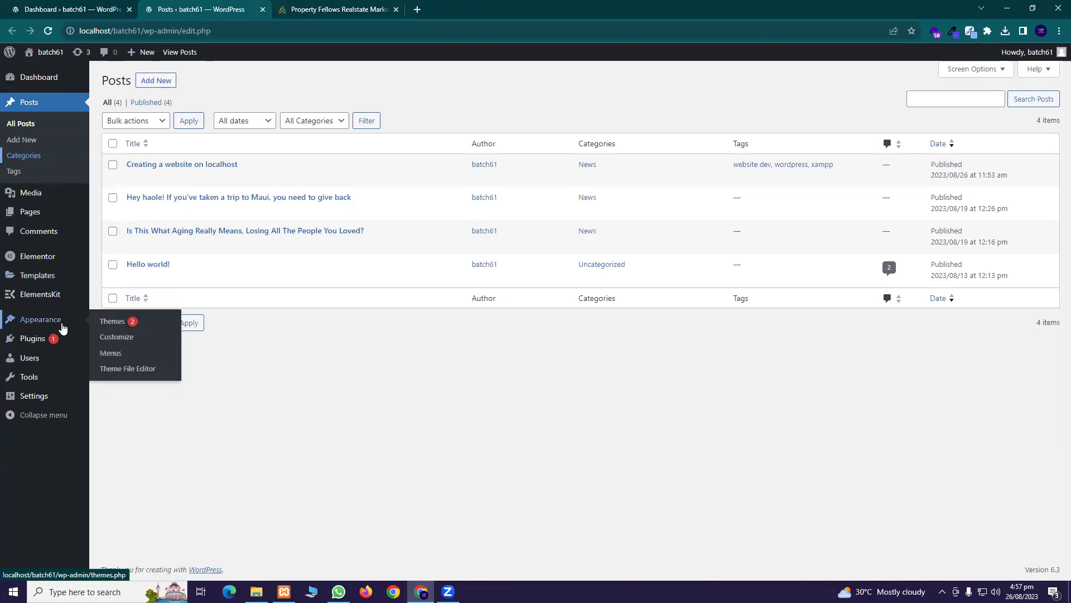
# Step: Open the Appearance menus page in a new browser tab and view the Primary menu's structure
pyautogui.middleClick(112, 354)
pyautogui.click(334, 10)
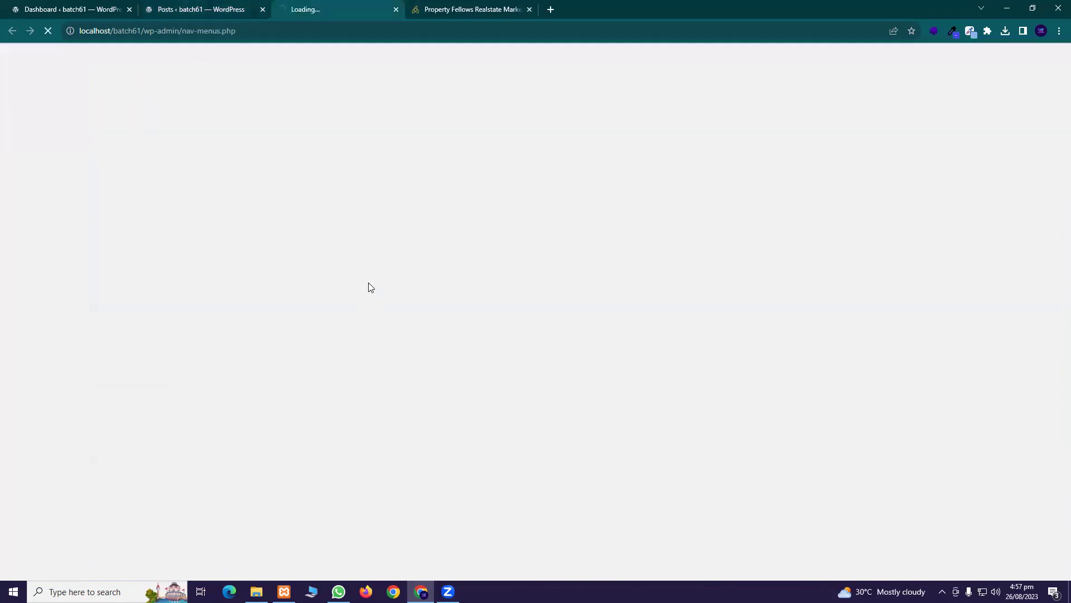
pyautogui.scroll(-3, 380, 283)
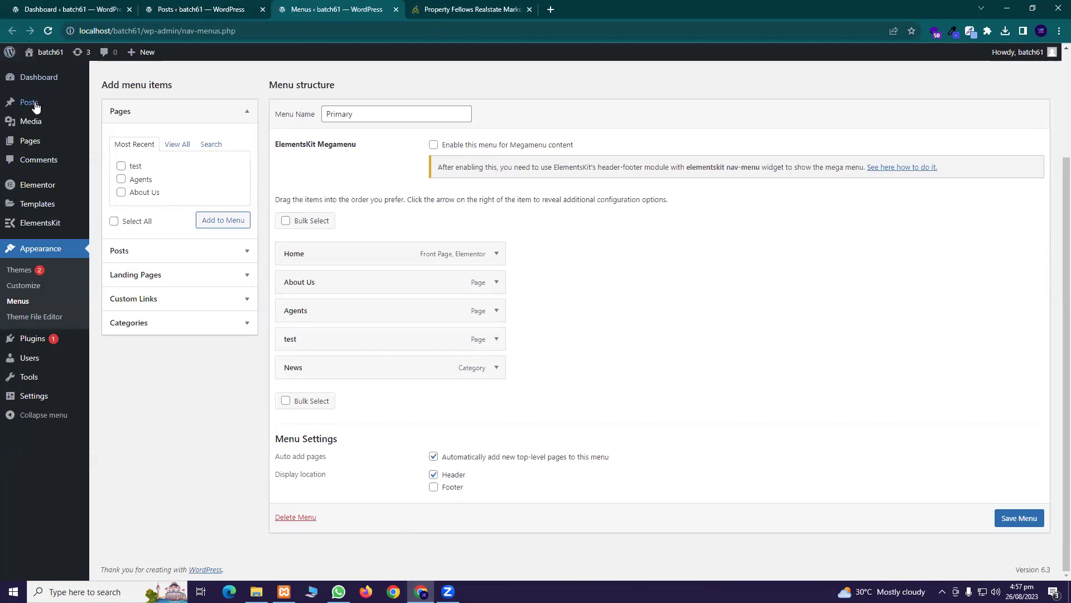
pyautogui.moveTo(36, 108)
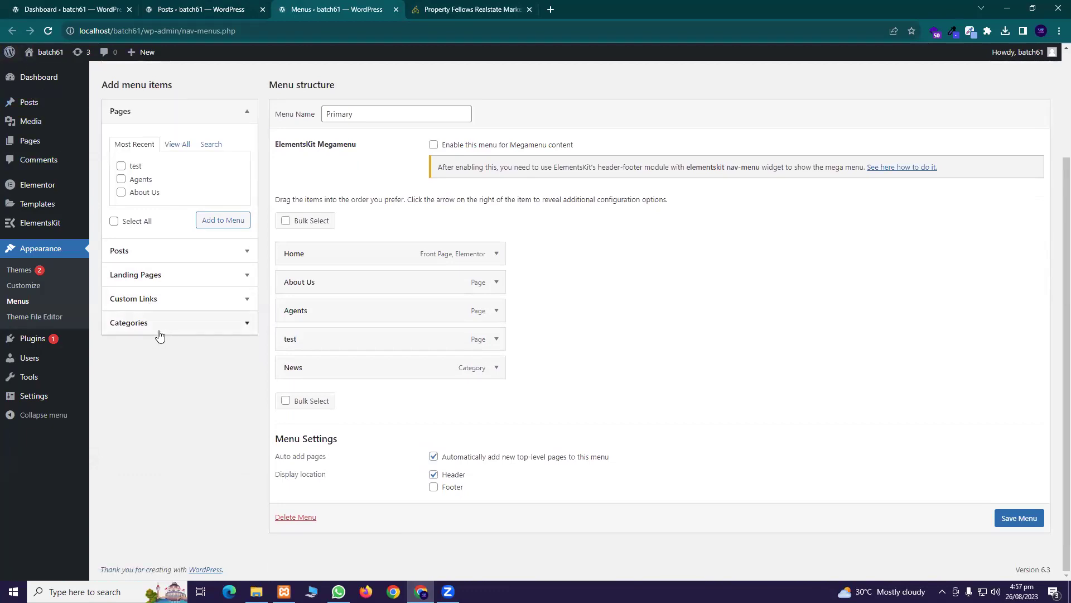
# Step: Add the News and Training categories to the Primary menu and save the menu
pyautogui.click(179, 328)
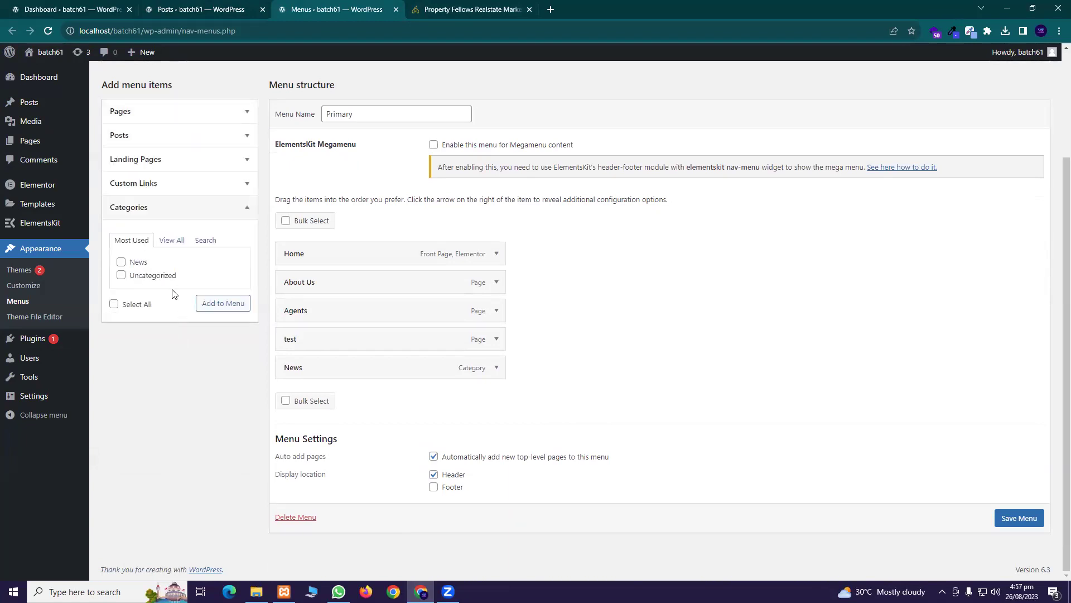
pyautogui.click(172, 240)
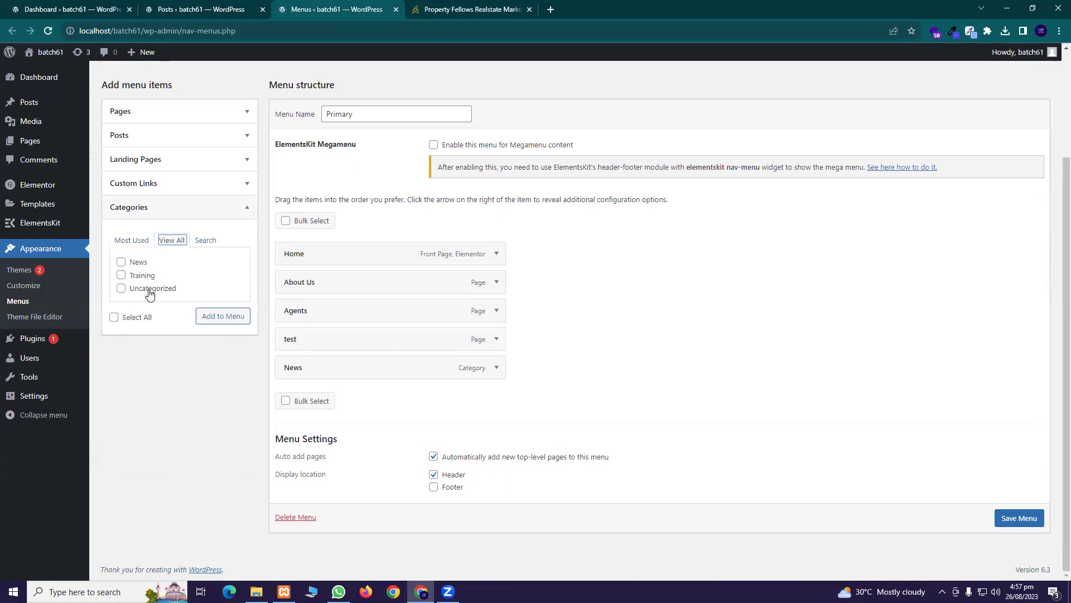
pyautogui.click(134, 263)
pyautogui.click(140, 278)
pyautogui.click(224, 316)
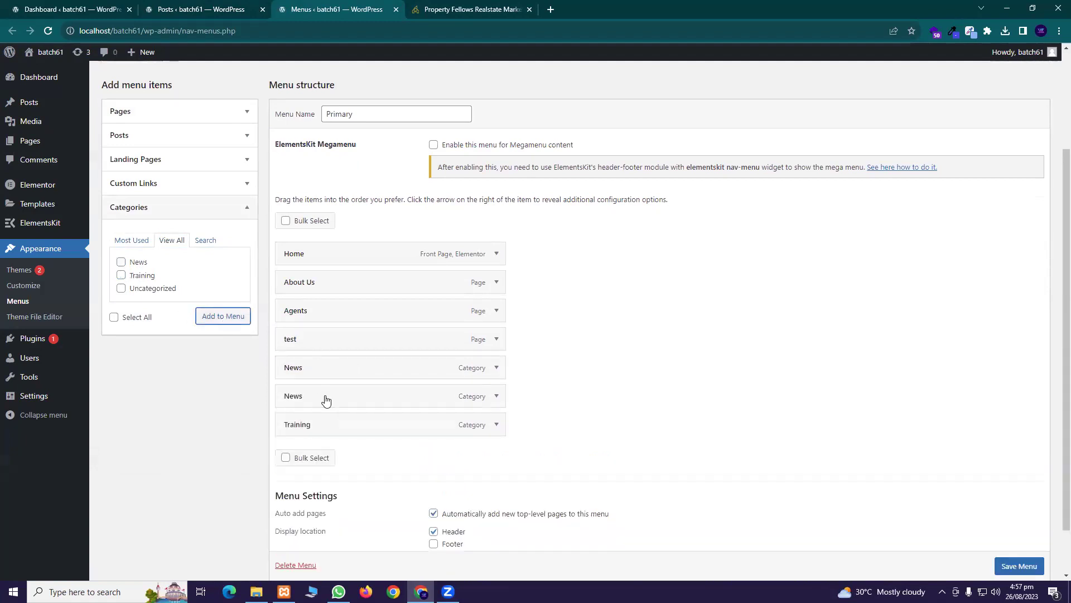
pyautogui.scroll(-1, 512, 359)
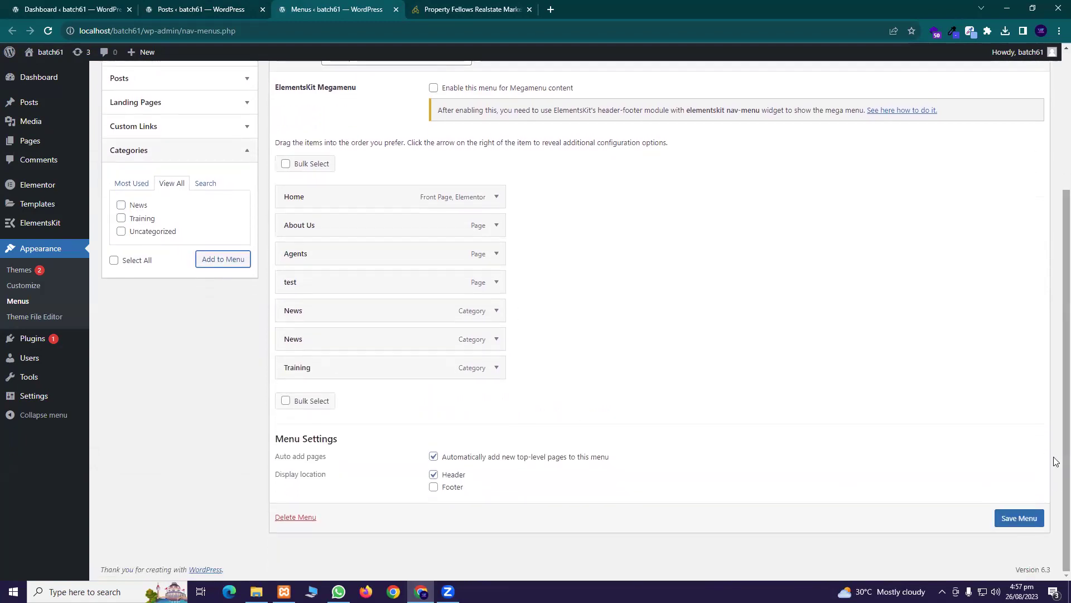
pyautogui.click(1026, 518)
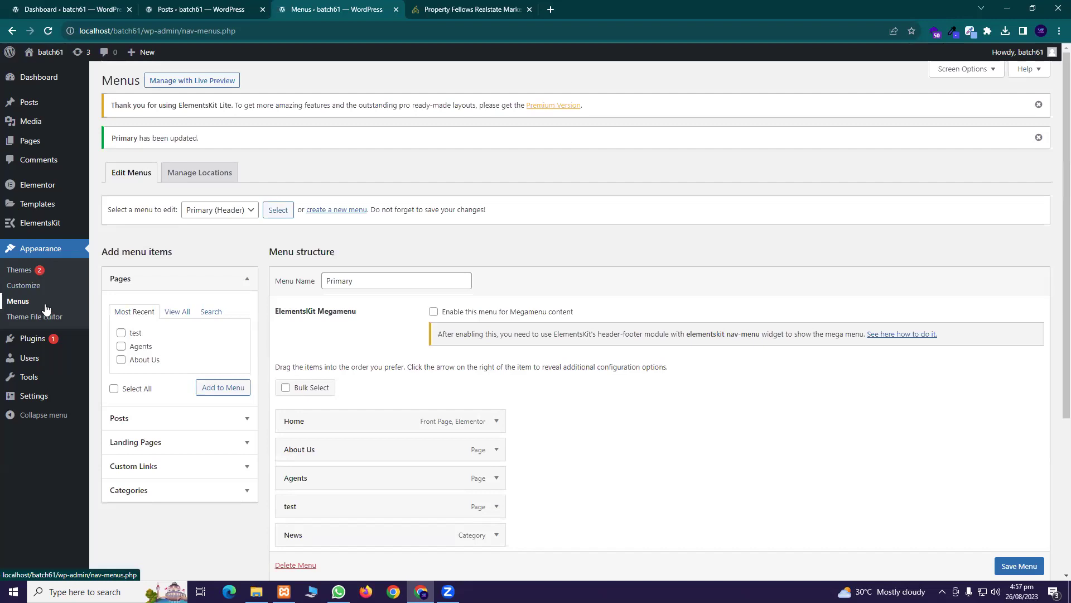
# Step: Open the batch61 site's front page in a new browser tab and check the items in its header navigation
pyautogui.moveTo(46, 152)
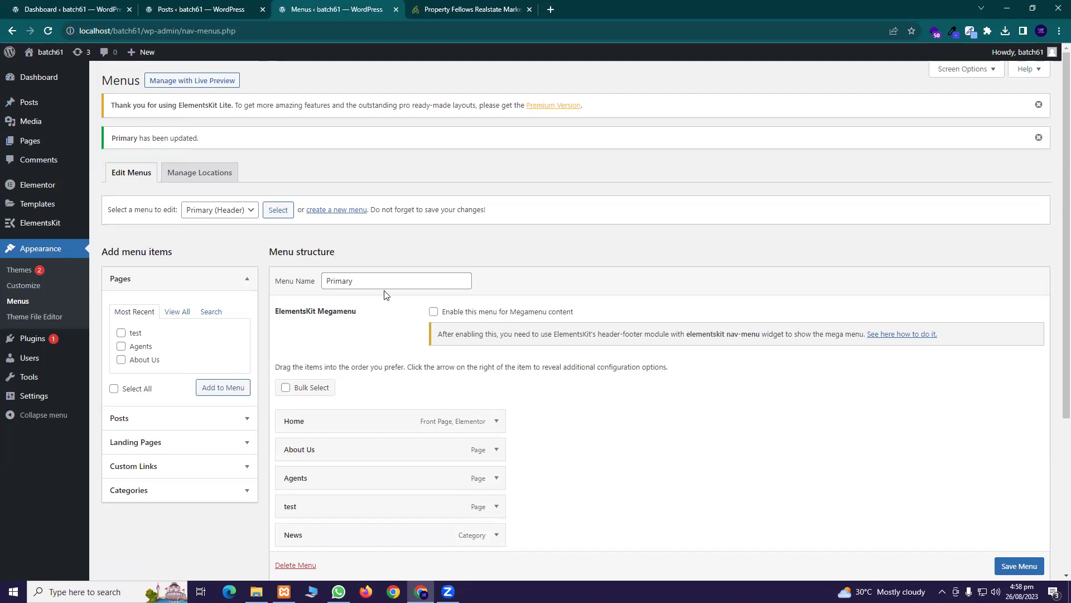
pyautogui.moveTo(43, 103)
pyautogui.scroll(-3, 385, 422)
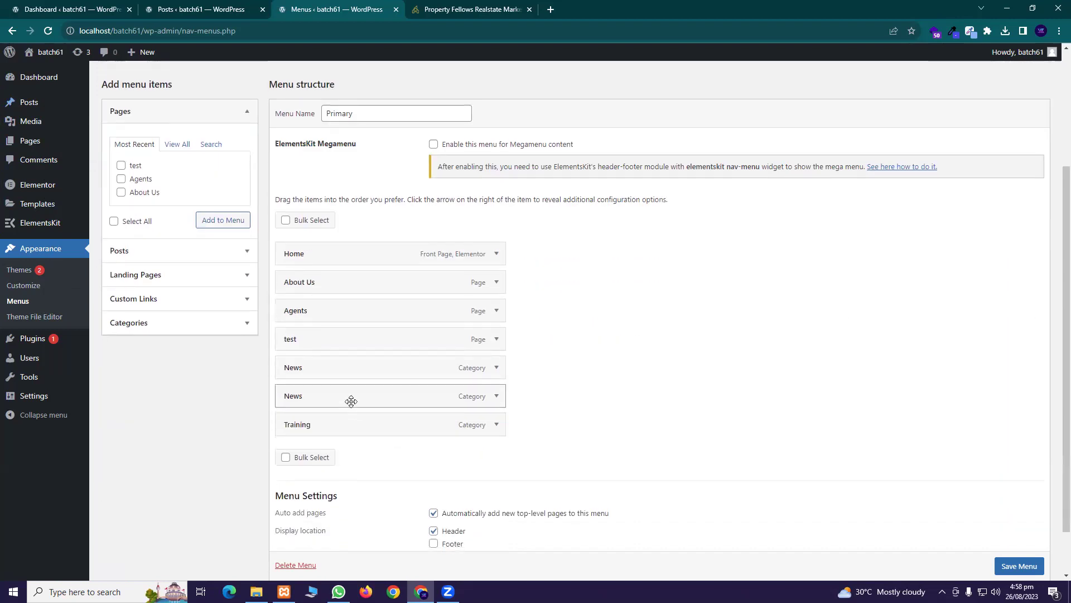
pyautogui.rightClick(59, 59)
pyautogui.click(78, 74)
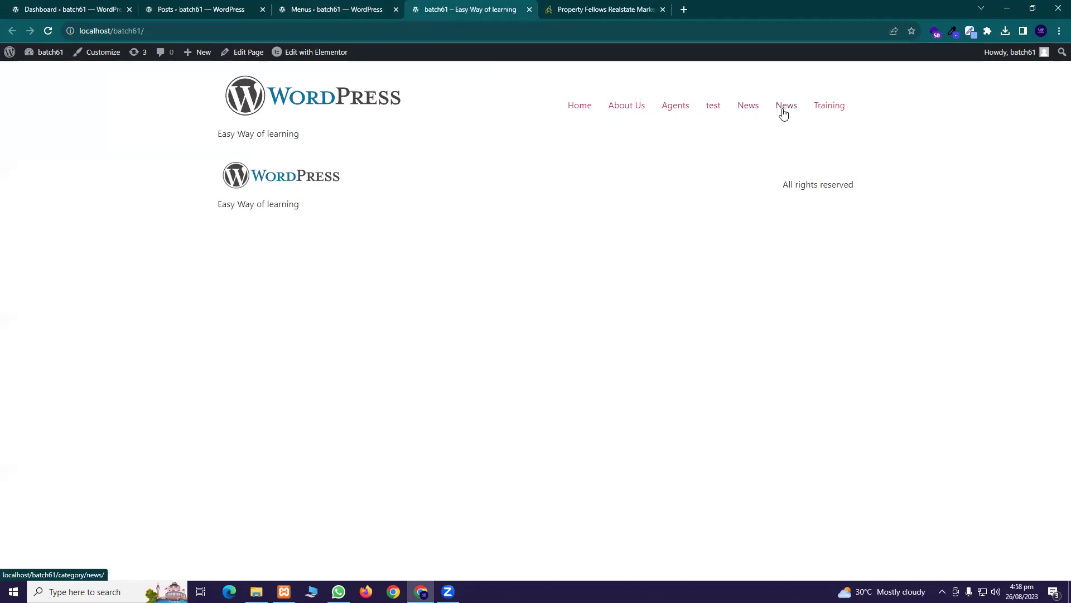
# Step: Remove the first of the two News items from the Primary menu and save the menu
pyautogui.click(328, 8)
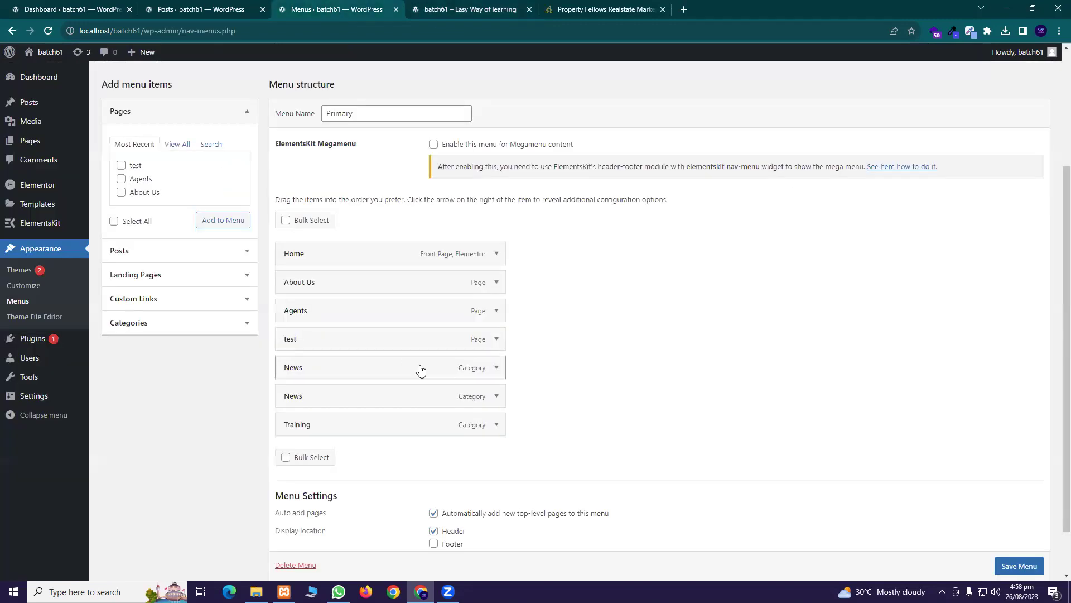
pyautogui.click(494, 375)
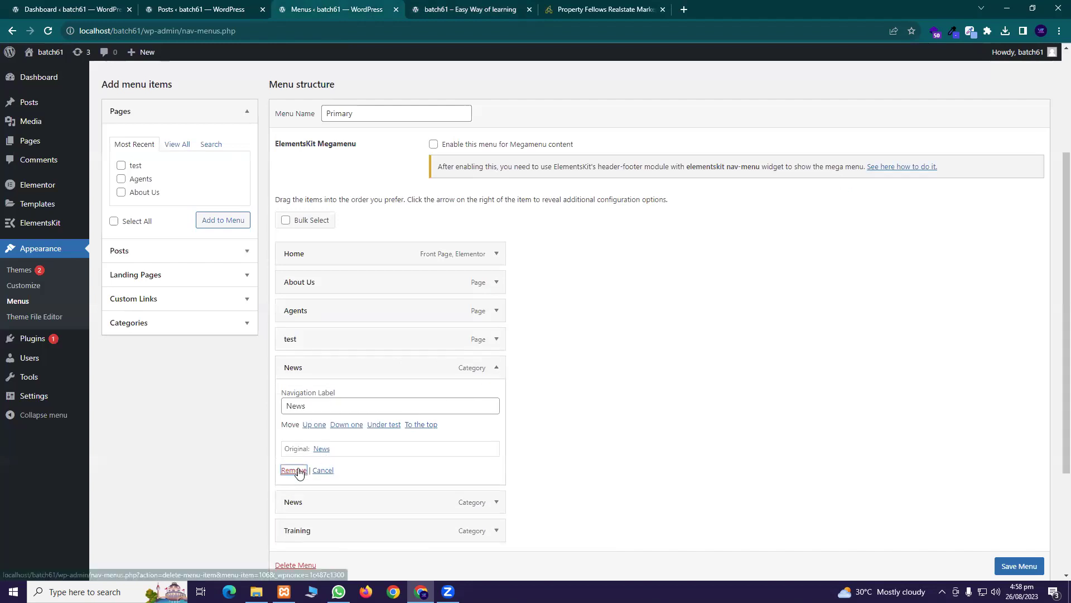
pyautogui.click(299, 473)
pyautogui.click(1024, 533)
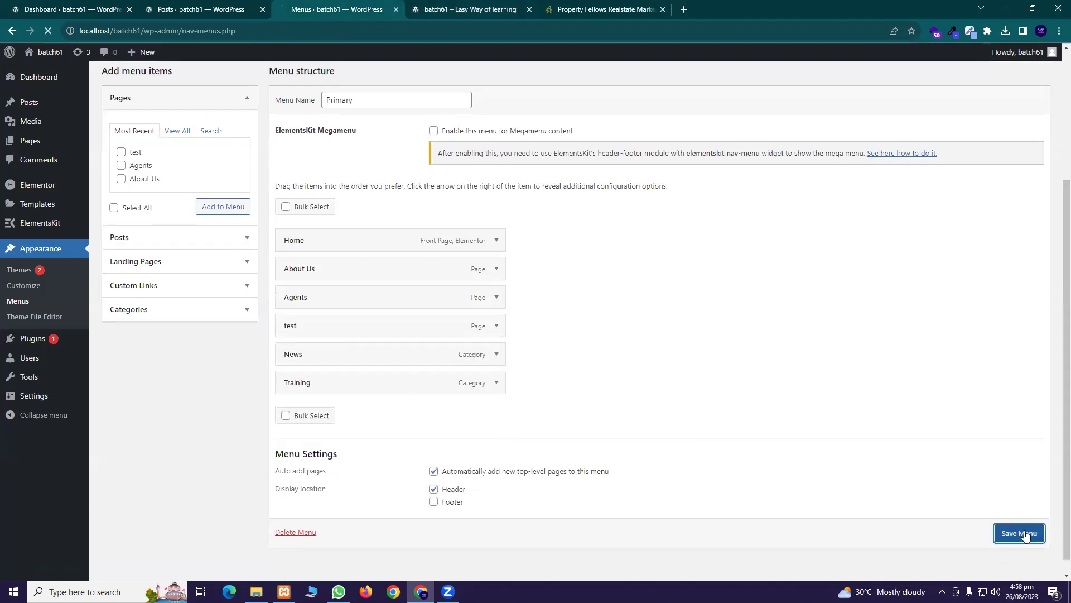
# Step: Reload the site's front page and look through the posts listed under News in the header navigation
pyautogui.click(470, 9)
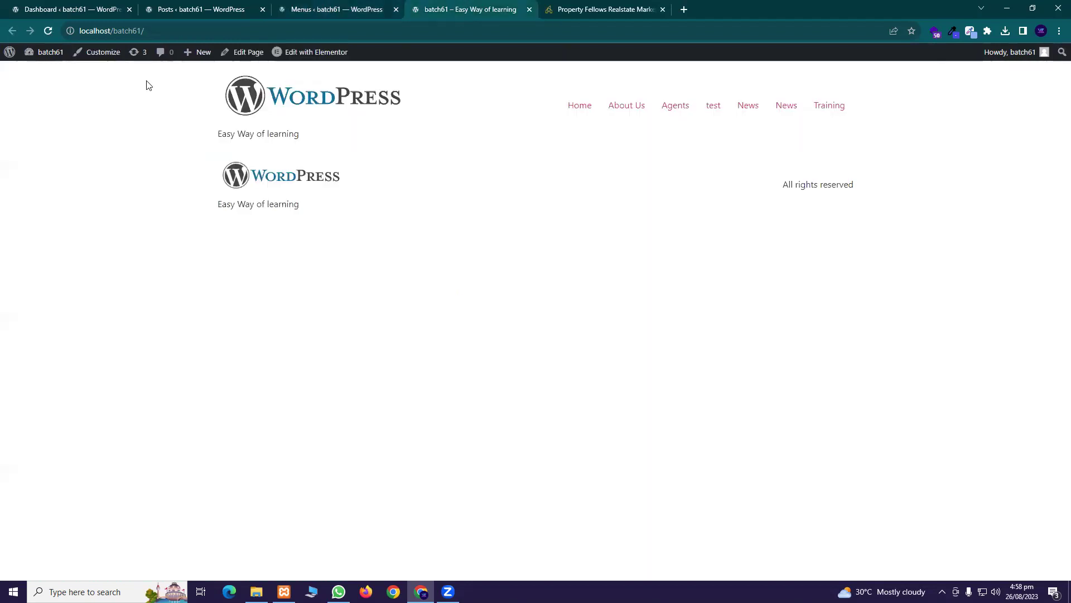
pyautogui.click(54, 31)
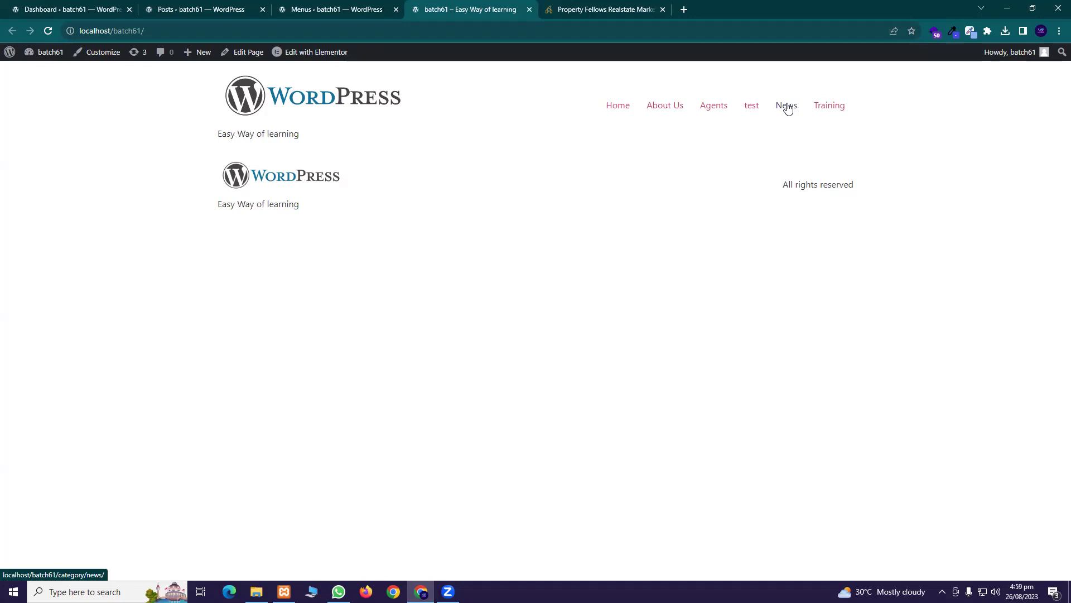
pyautogui.click(787, 106)
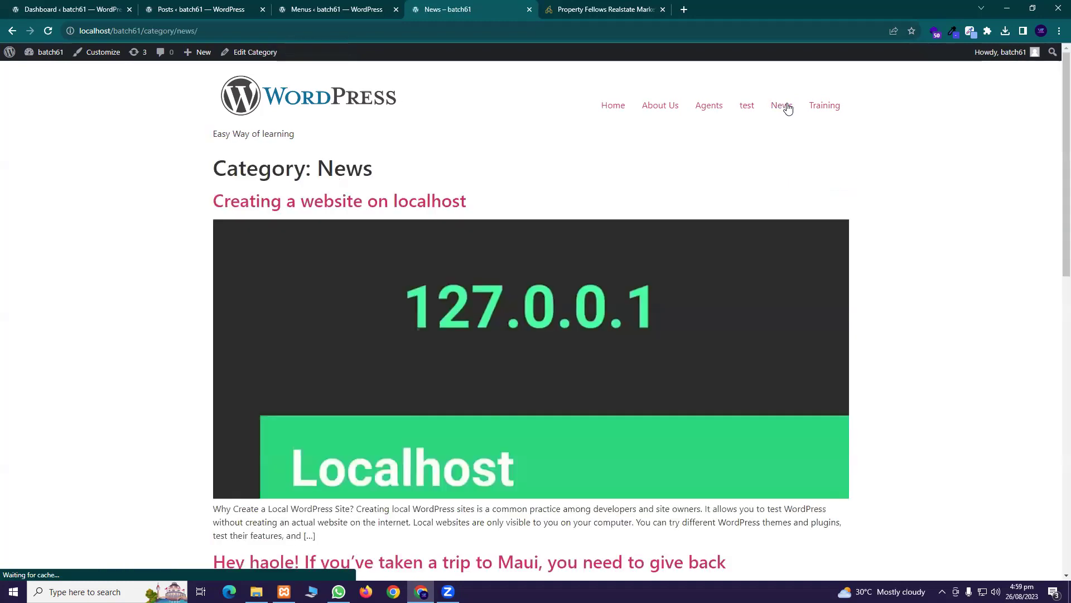
pyautogui.scroll(-6, 569, 198)
pyautogui.scroll(-7, 576, 187)
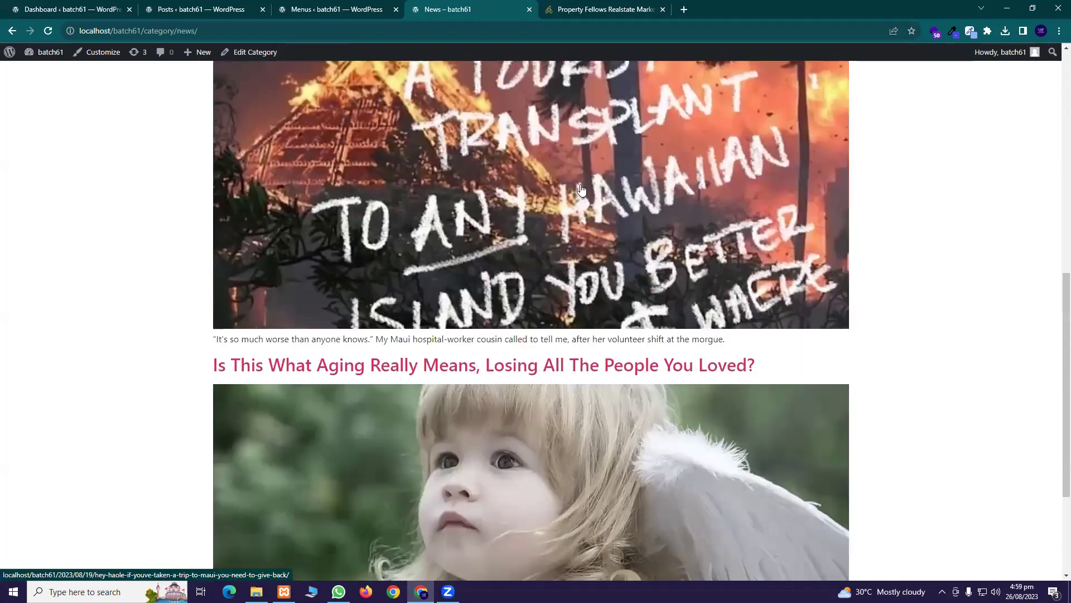
pyautogui.scroll(11, 577, 188)
pyautogui.scroll(3, 577, 188)
pyautogui.scroll(-5, 579, 187)
pyautogui.scroll(4, 581, 186)
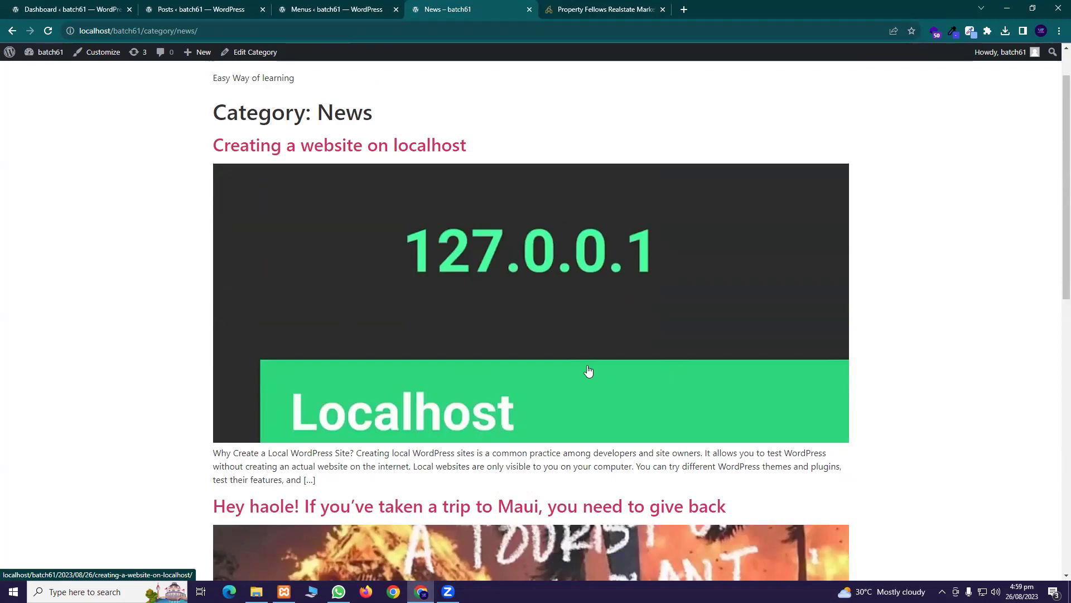
# Step: Open the "Creating a website on localhost" post from the News category and look through its content
pyautogui.click(556, 283)
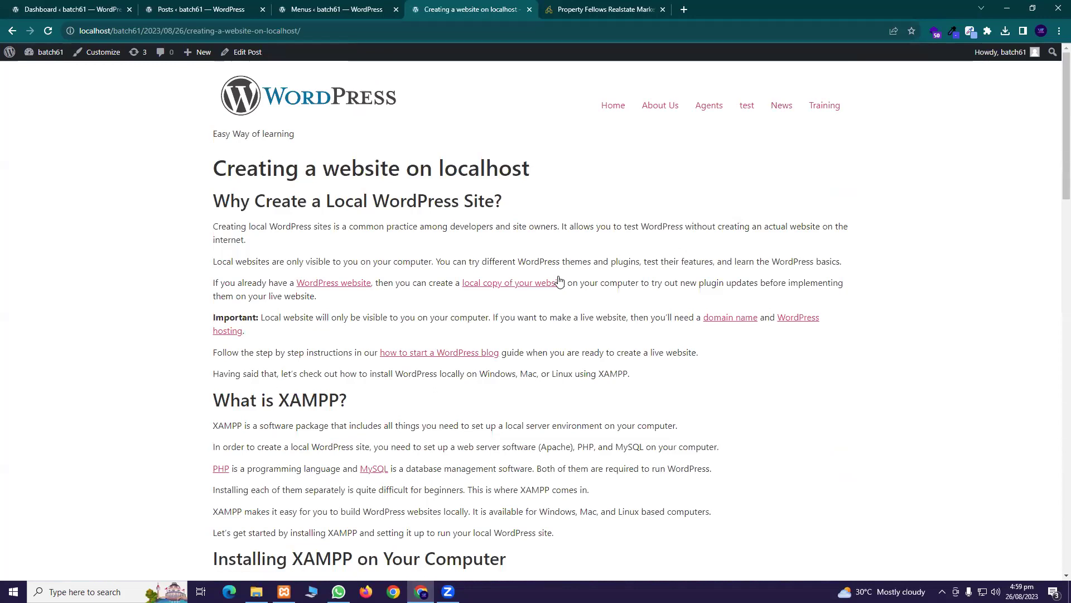
pyautogui.scroll(-20, 559, 280)
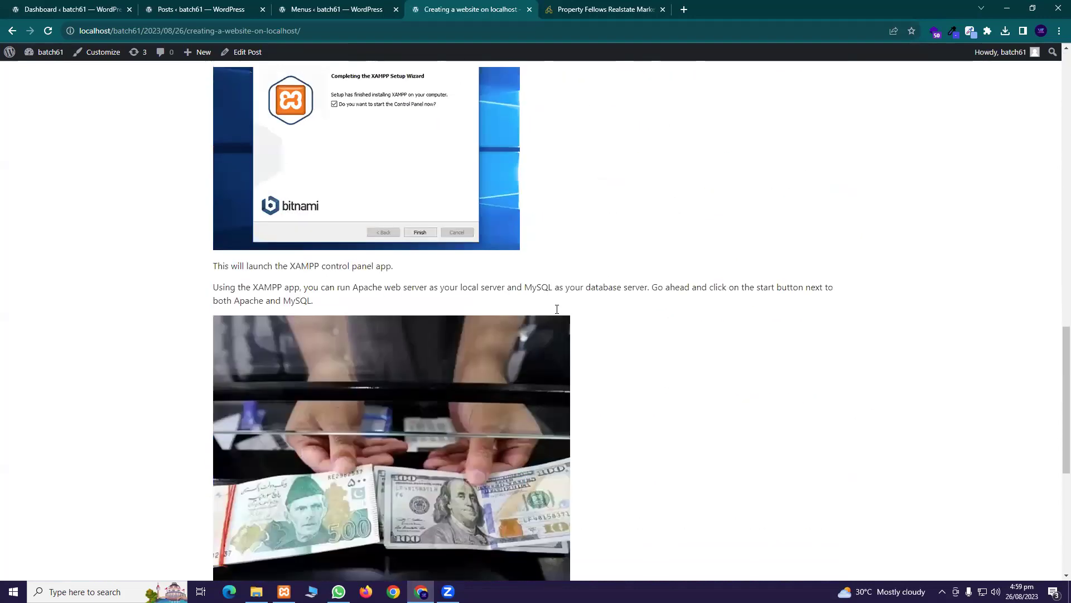
pyautogui.scroll(-4, 557, 310)
pyautogui.scroll(5, 564, 279)
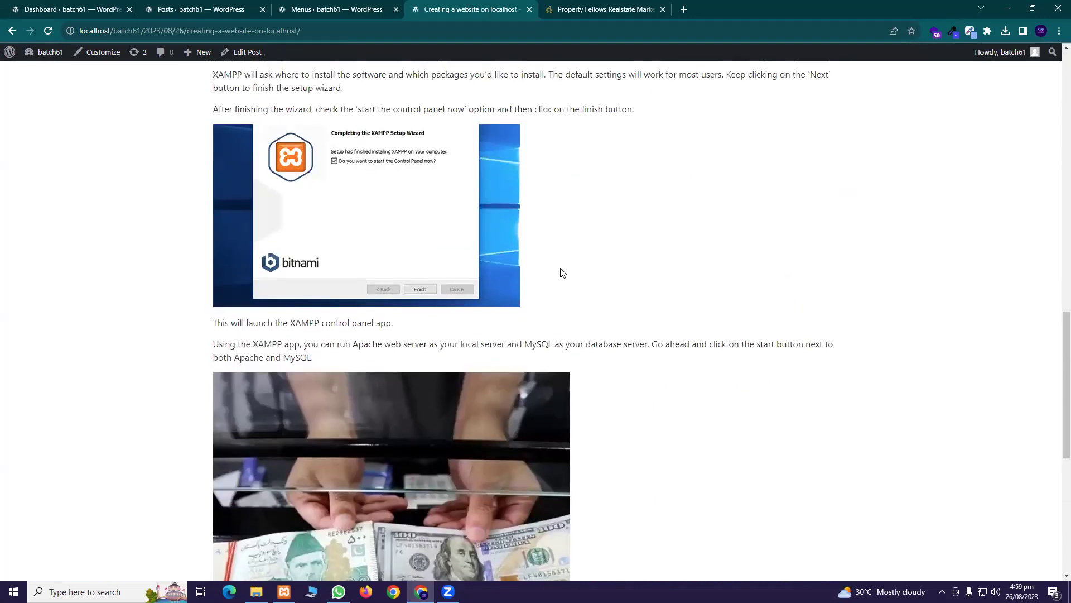
pyautogui.scroll(12, 562, 273)
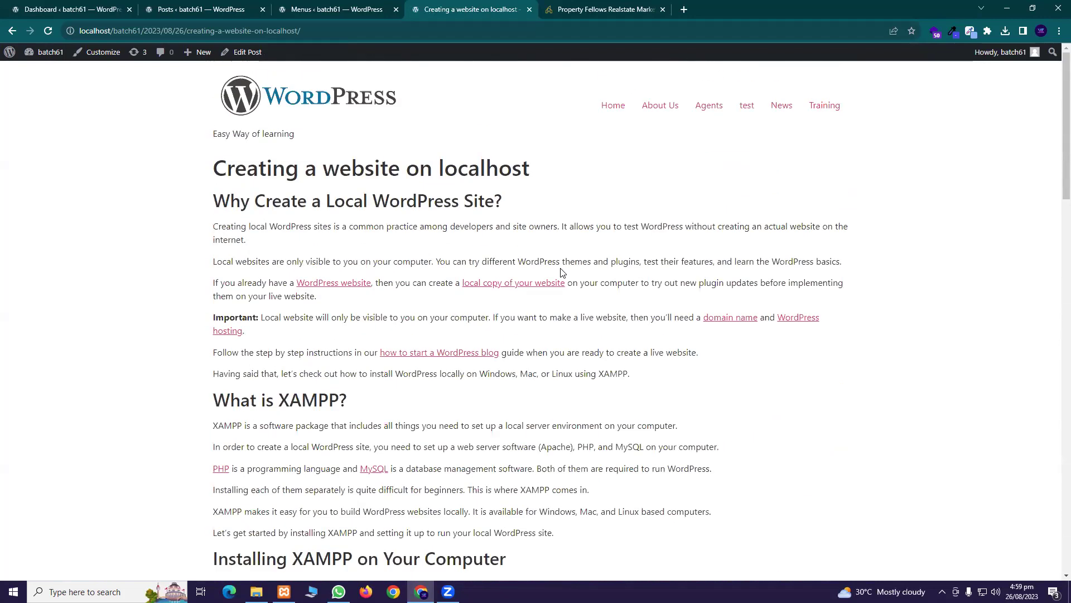
# Step: Close the post, Menus and Posts browser tabs and return to the WordPress dashboard
pyautogui.click(530, 10)
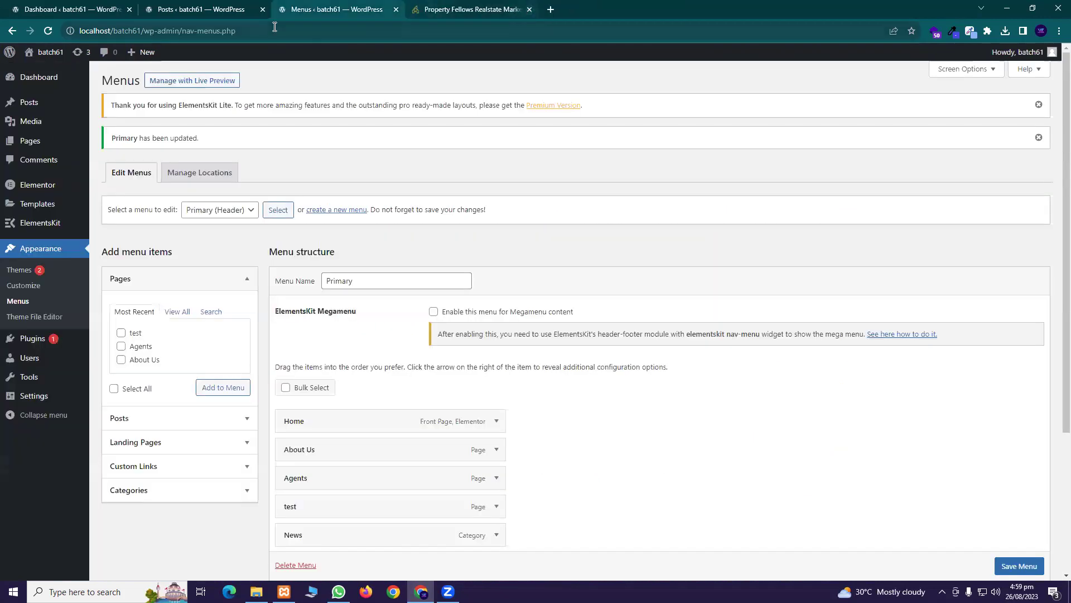
pyautogui.click(396, 9)
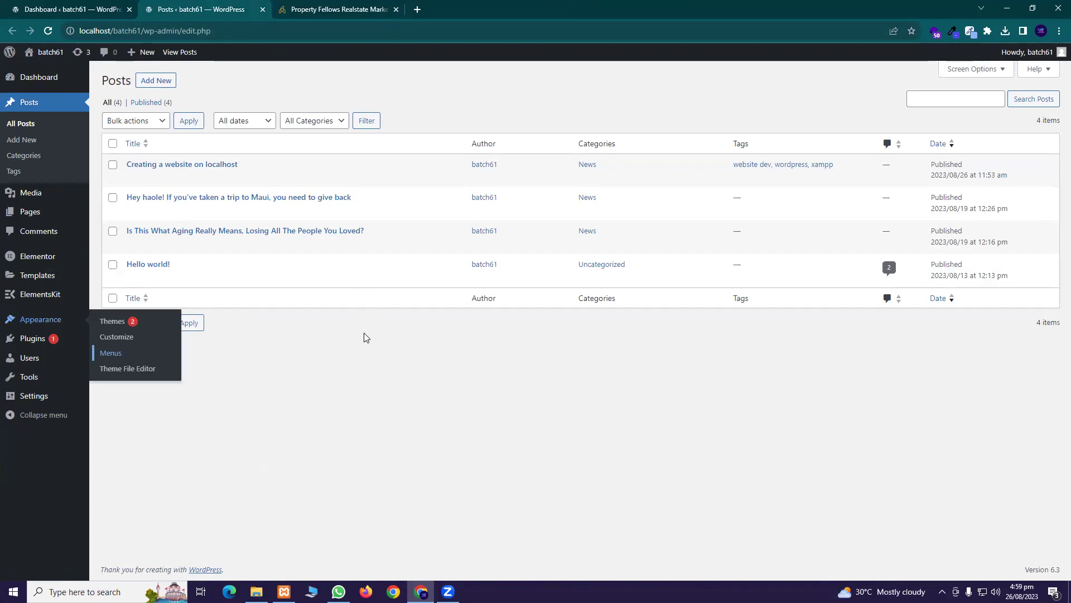
pyautogui.click(92, 9)
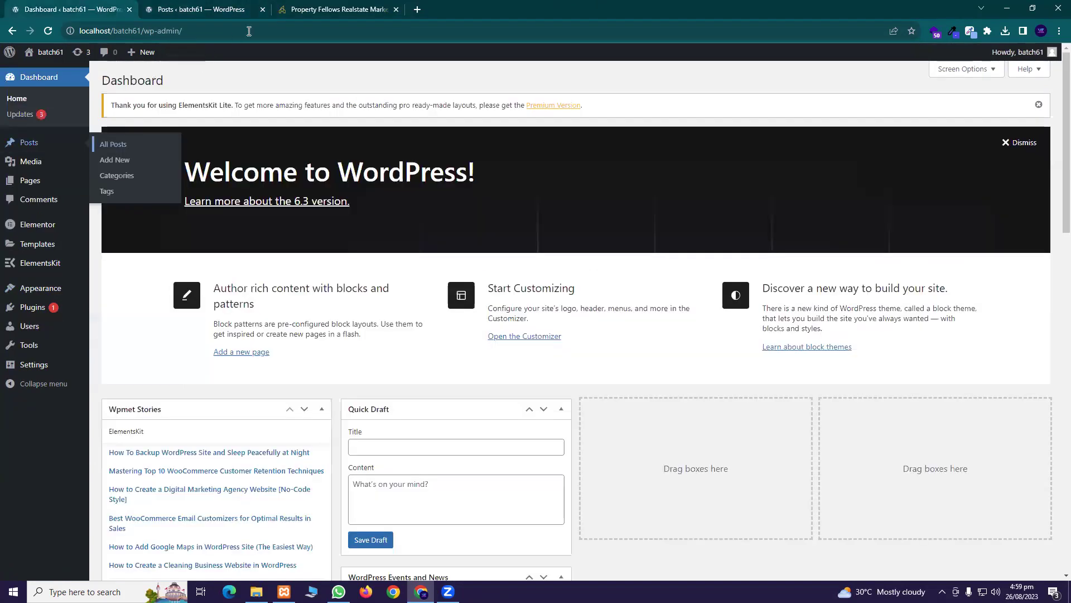
pyautogui.click(262, 9)
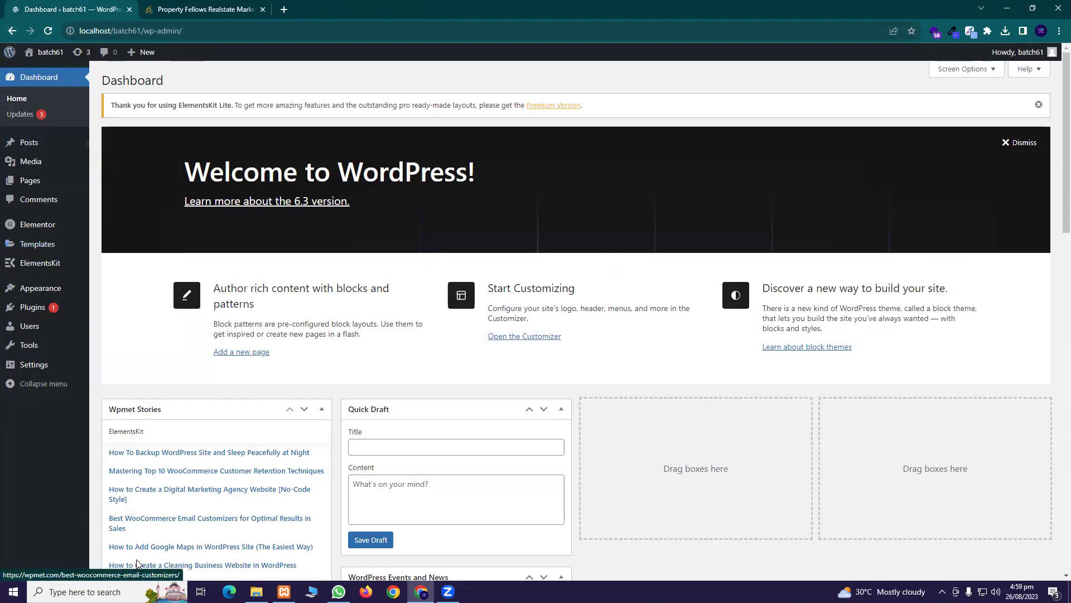
# Step: Capture the dashboard with its Posts submenu open using the Snipping Tool, and close the tool without saving the snip
pyautogui.click(83, 591)
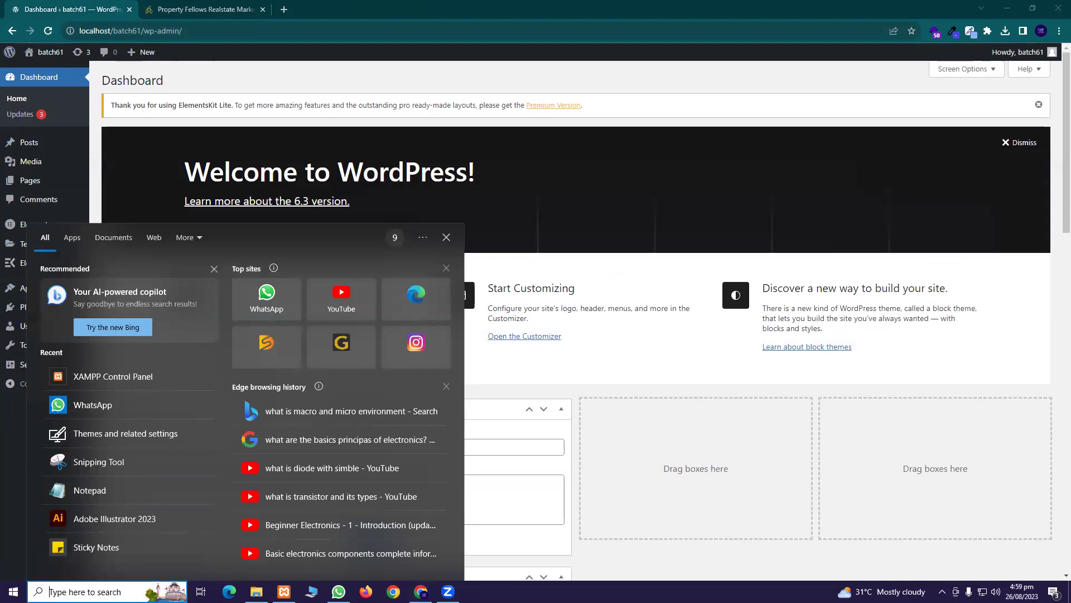
pyautogui.write('sn')
pyautogui.click(98, 301)
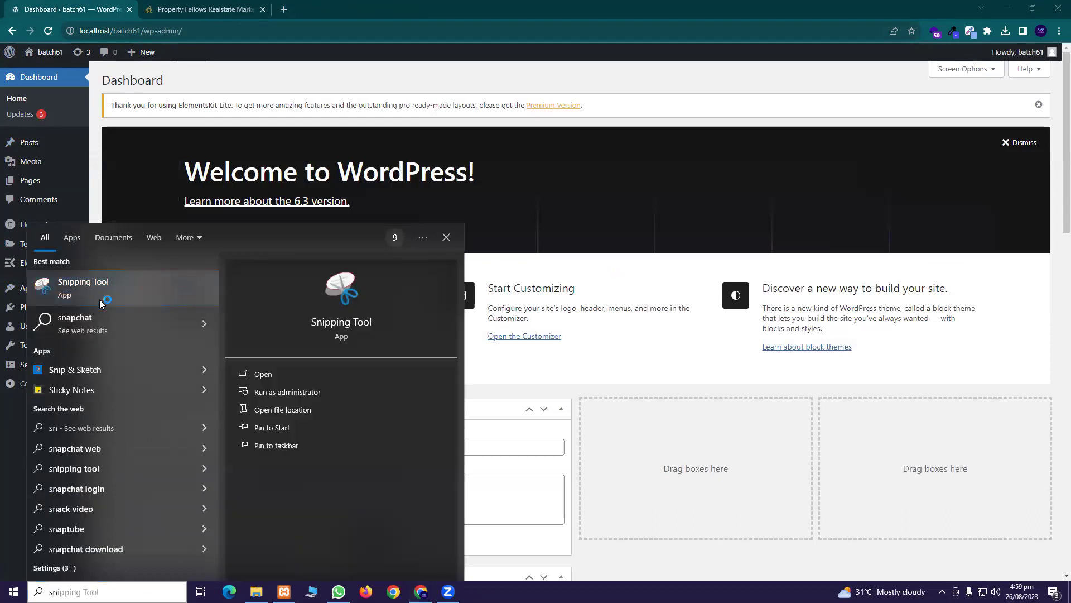
pyautogui.click(92, 242)
pyautogui.moveTo(1, 44); pyautogui.dragTo(1063, 508)
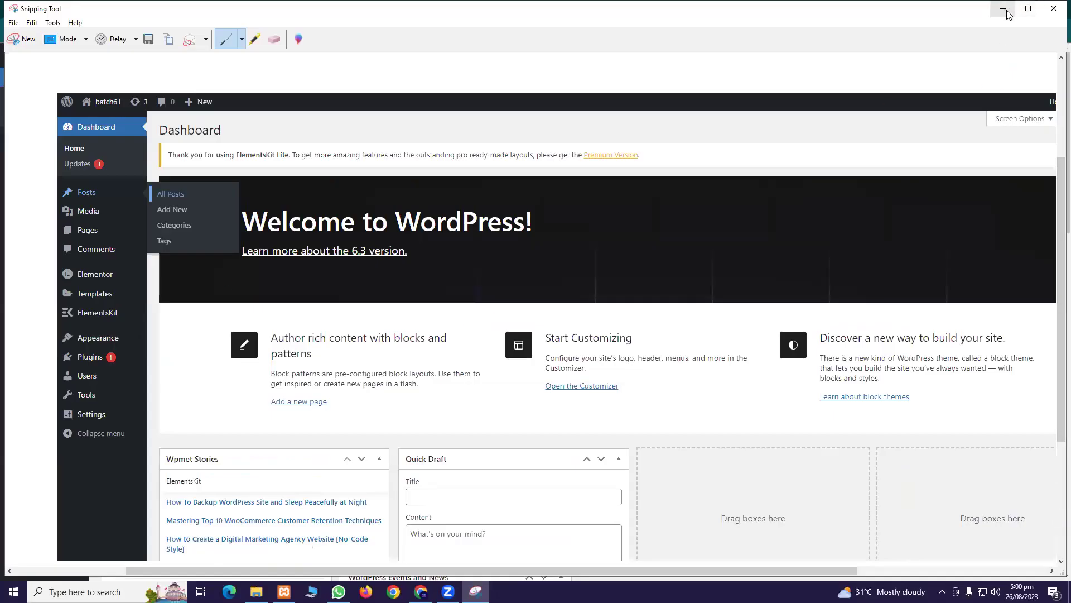
pyautogui.click(1053, 9)
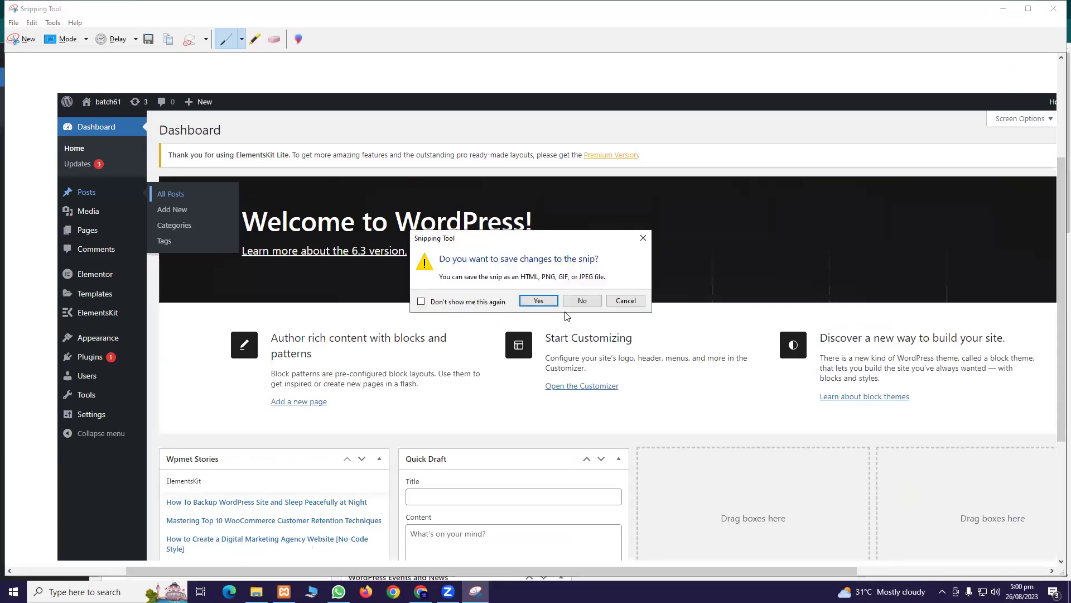
pyautogui.click(582, 301)
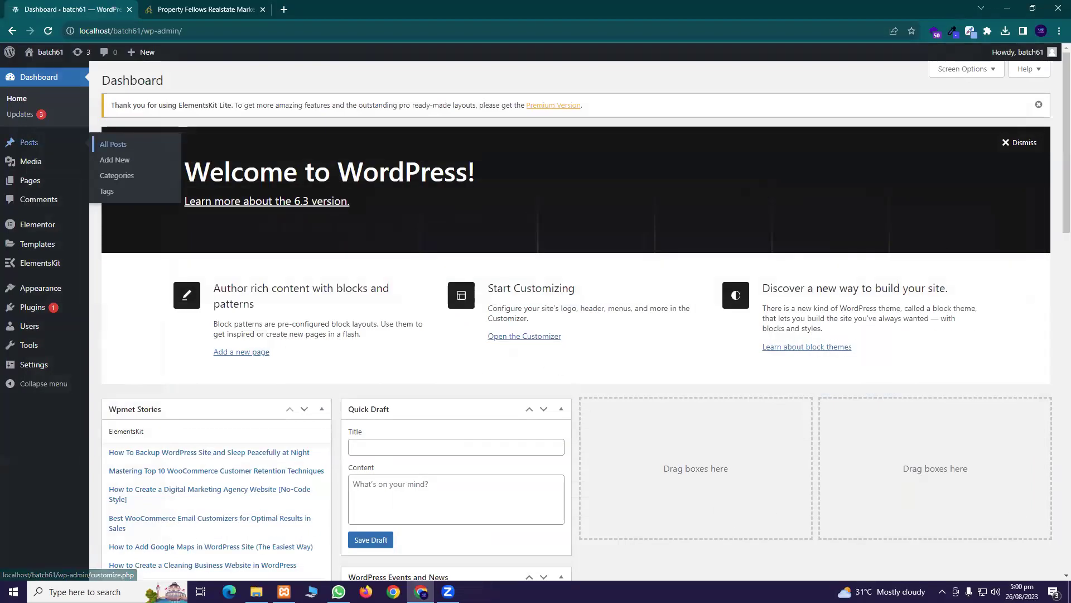